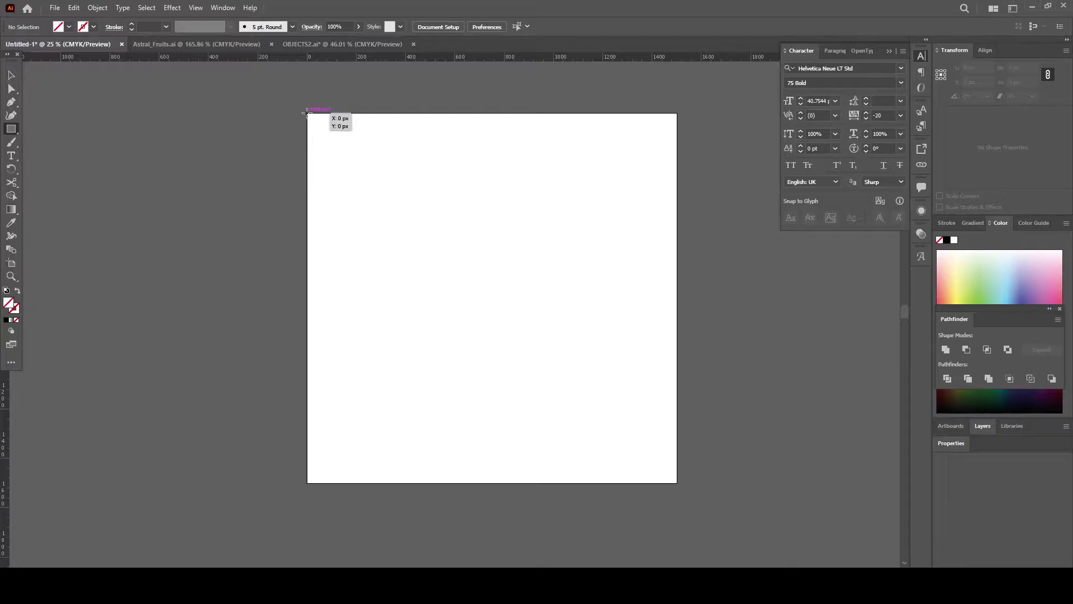
# Step: Draw a small black square at the artboard's top-left corner and add a guide along its edge
pyautogui.moveTo(308, 114); pyautogui.dragTo(503, 271)
pyautogui.click(947, 240)
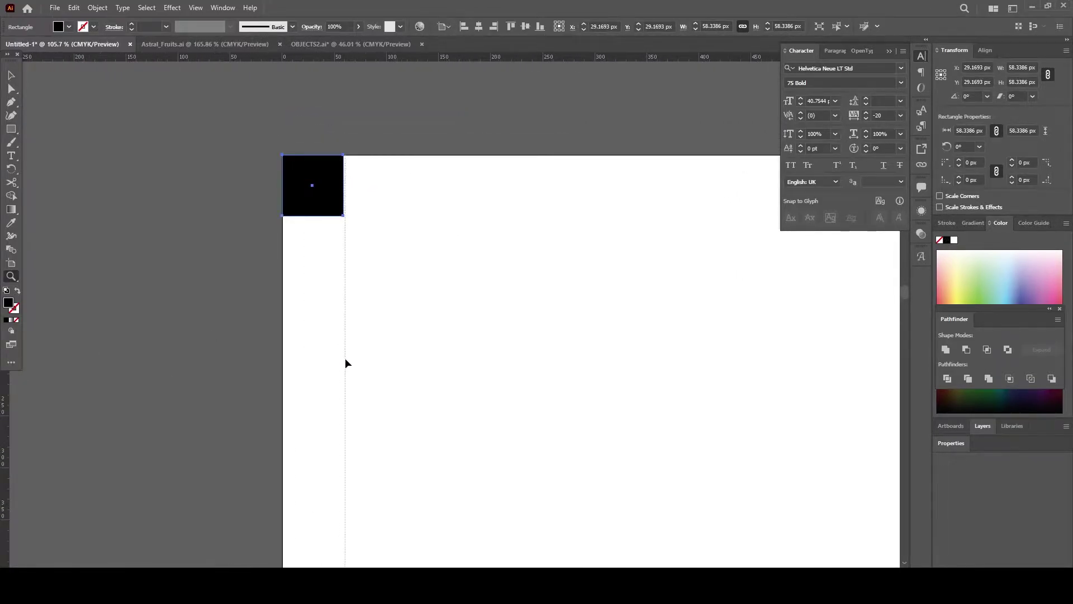
pyautogui.click(344, 358)
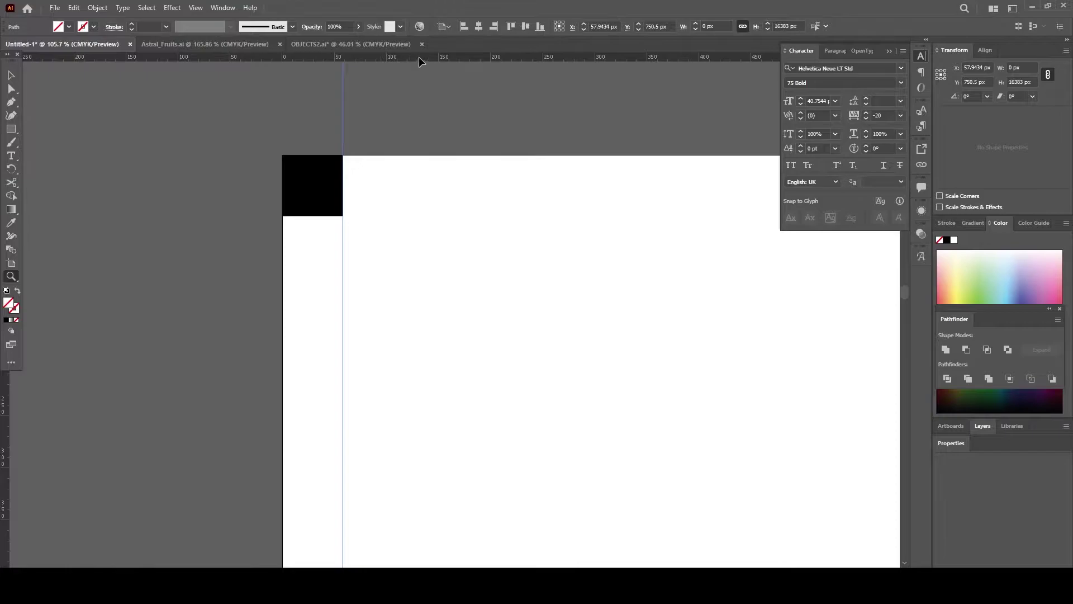
# Step: Move the square to the bottom-right corner and add a horizontal guide at its top edge
pyautogui.moveTo(426, 219); pyautogui.dragTo(83, 338)
pyautogui.press('v')
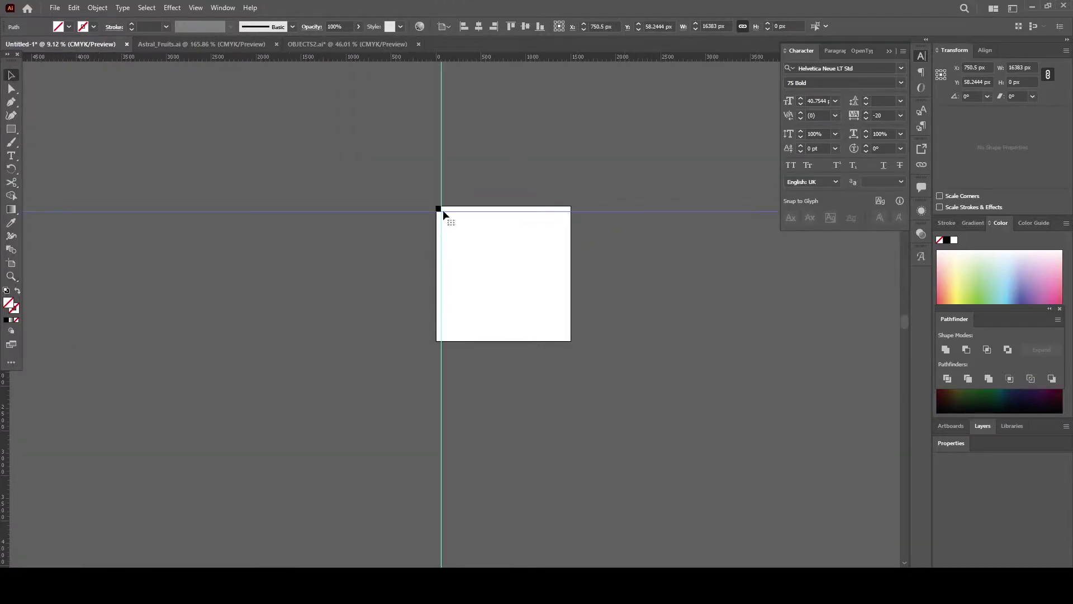
pyautogui.moveTo(441, 210); pyautogui.dragTo(605, 364)
pyautogui.scroll(5, 568, 340)
pyautogui.click(606, 364)
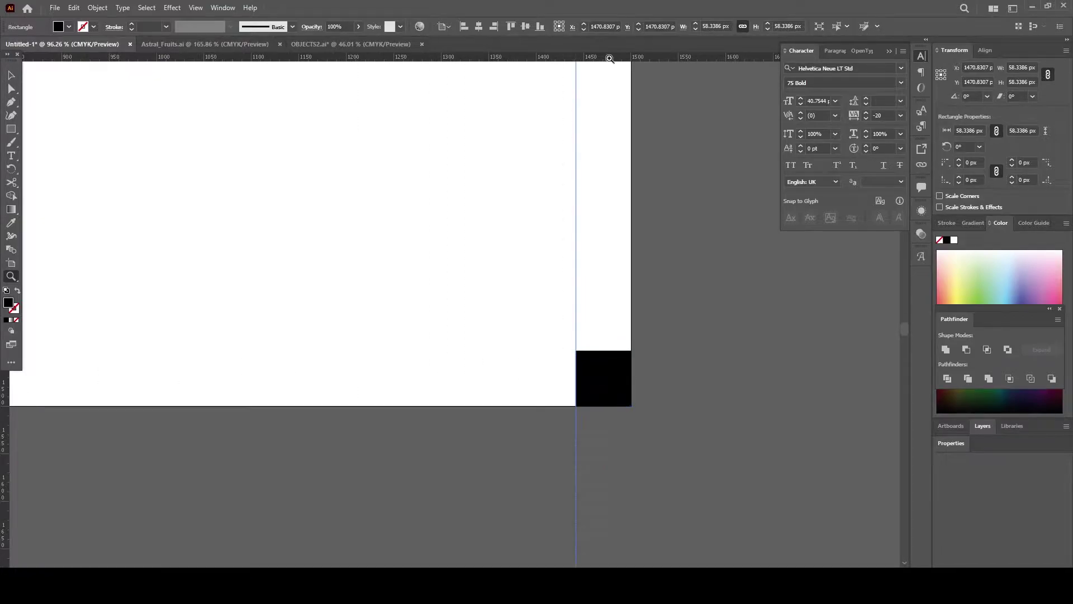
pyautogui.moveTo(610, 59); pyautogui.dragTo(636, 350)
# Step: Delete the helper square, leaving only the margin guides
pyautogui.keyDown('alt'); pyautogui.click(636, 350); pyautogui.keyUp('alt')
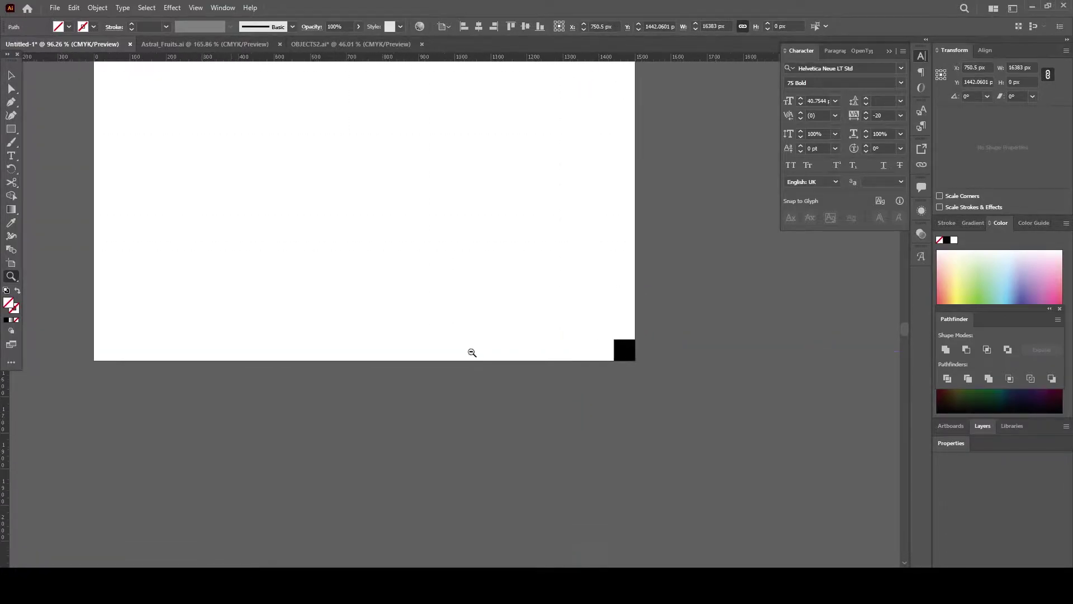
pyautogui.keyDown('alt'); pyautogui.click(472, 352); pyautogui.keyUp('alt')
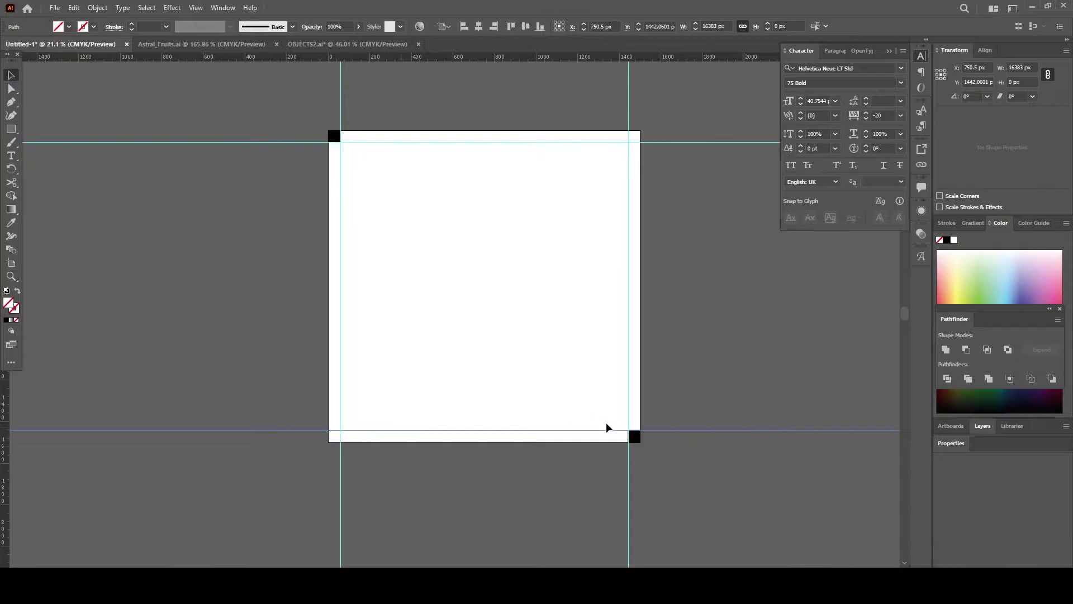
pyautogui.click(633, 436)
pyautogui.press('Delete')
pyautogui.click(53, 163)
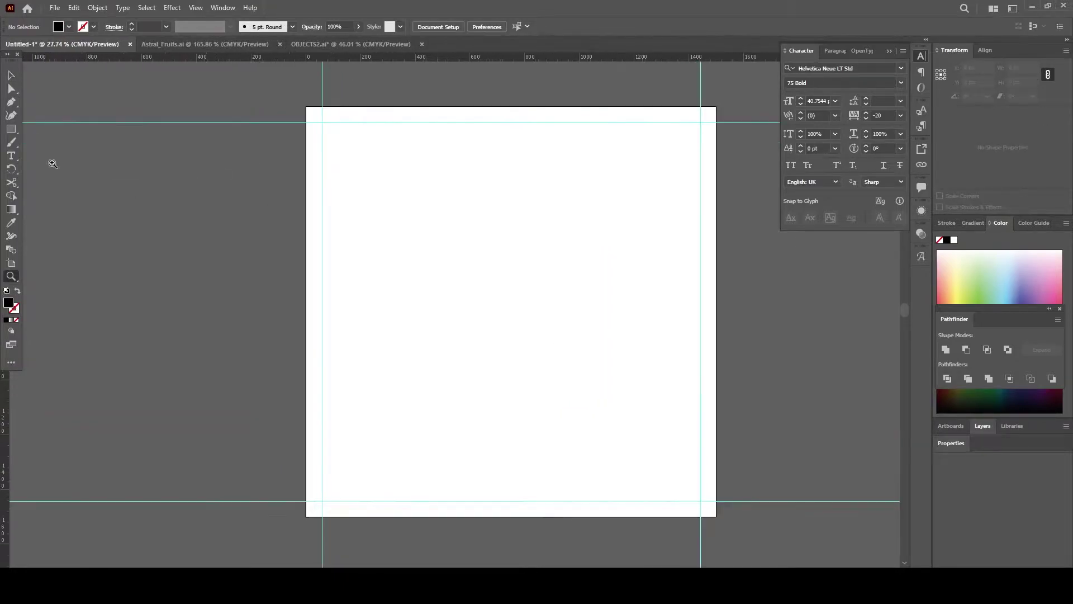
# Step: Draw a rectangle filling the margin guides and swap its fill and stroke
pyautogui.moveTo(324, 124); pyautogui.dragTo(700, 501)
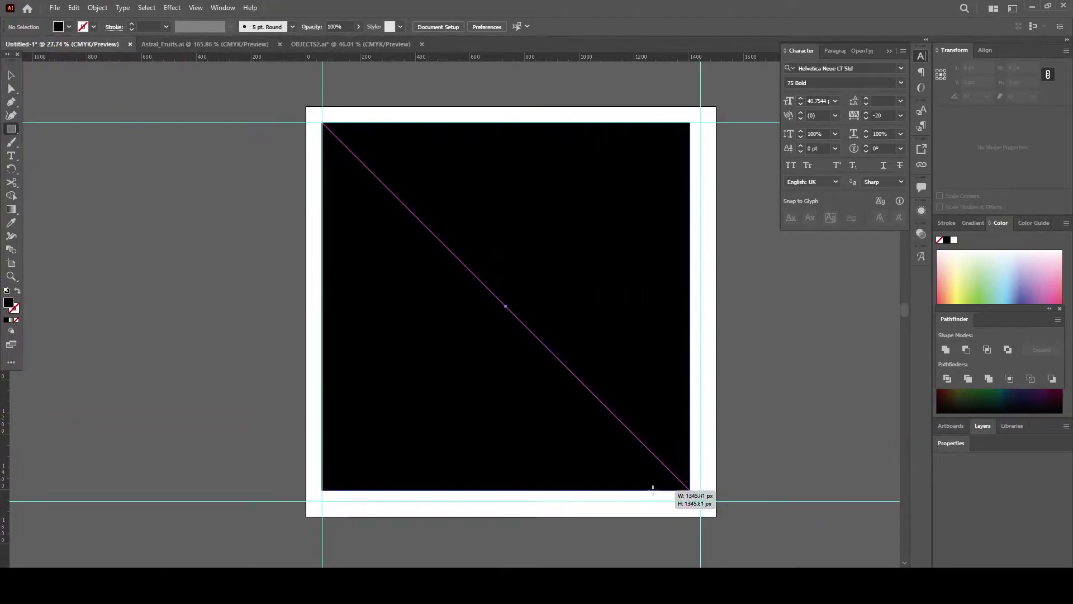
pyautogui.press('z')
pyautogui.click(414, 401)
pyautogui.click(17, 290)
# Step: Split the rectangle into 8 rows and 8 columns with 16 px gutters and added guides
pyautogui.click(97, 7)
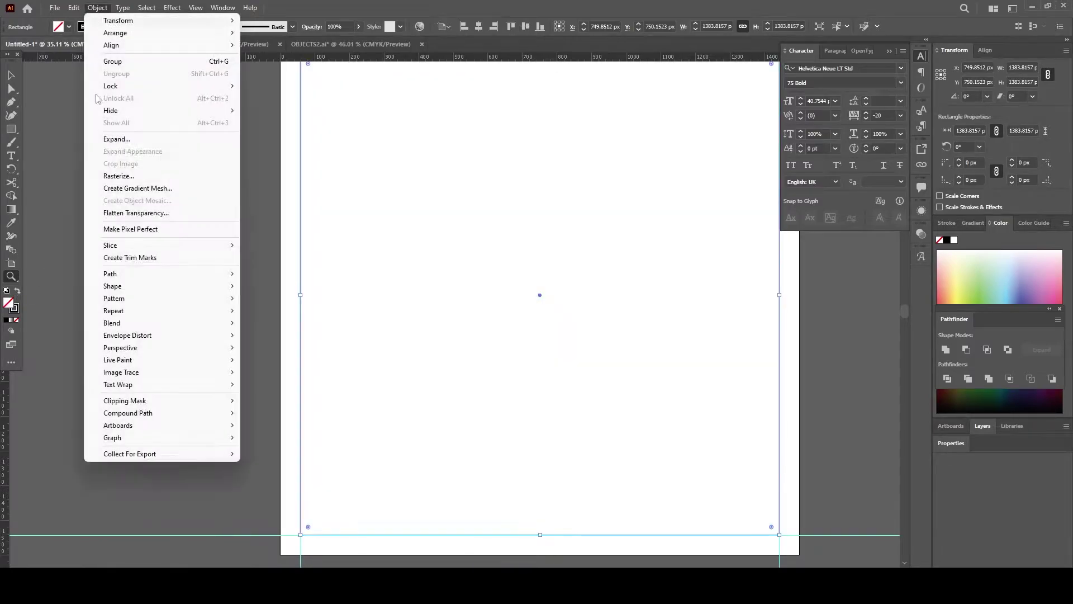
pyautogui.moveTo(109, 273)
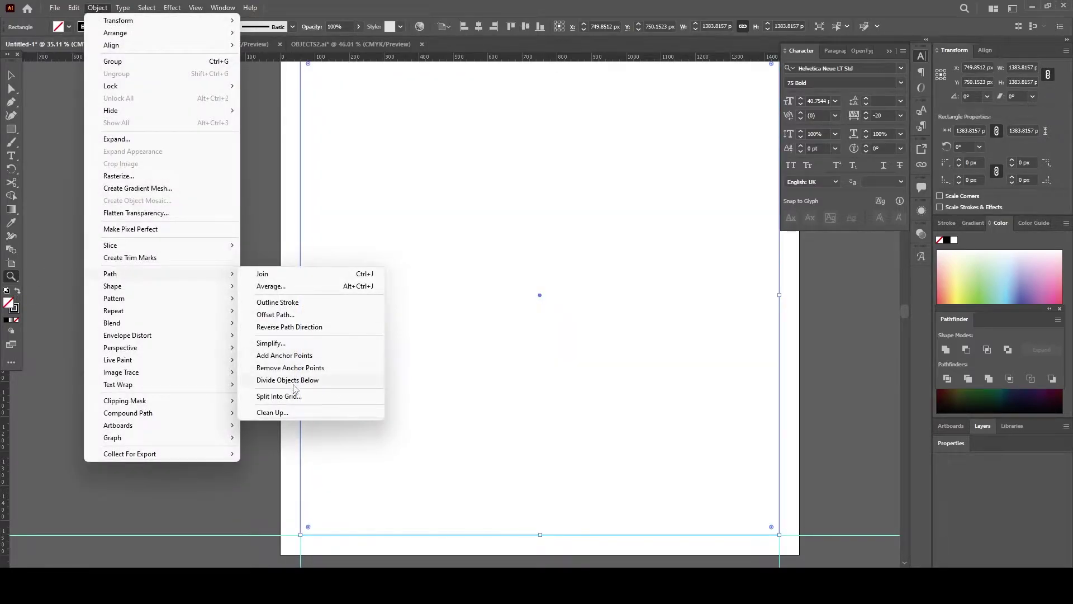
pyautogui.click(293, 395)
pyautogui.write('8')
pyautogui.click(609, 298)
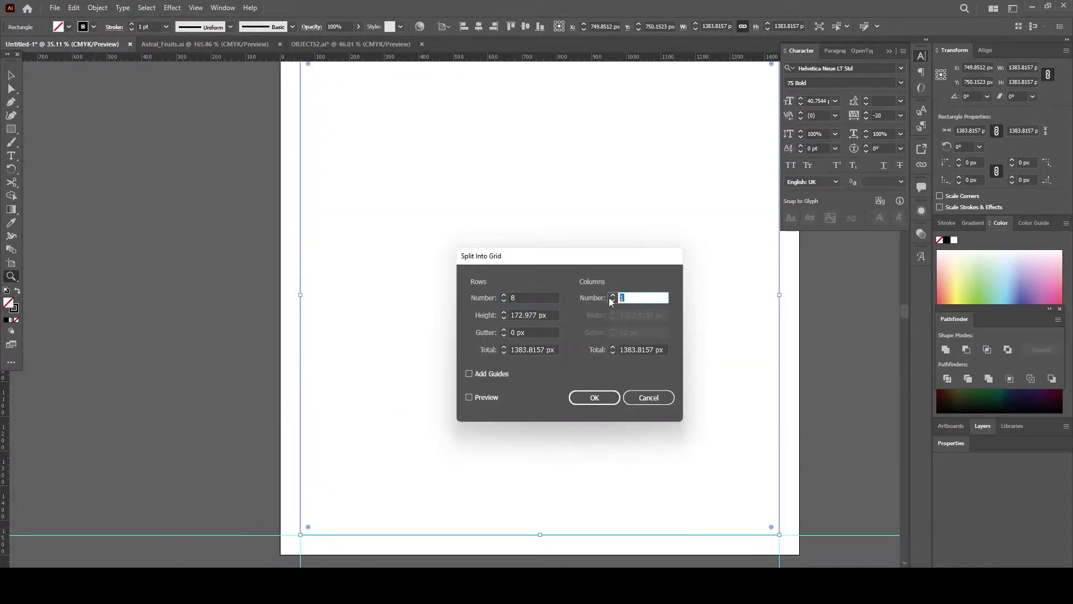
pyautogui.write('8')
pyautogui.click(531, 332)
pyautogui.write('16')
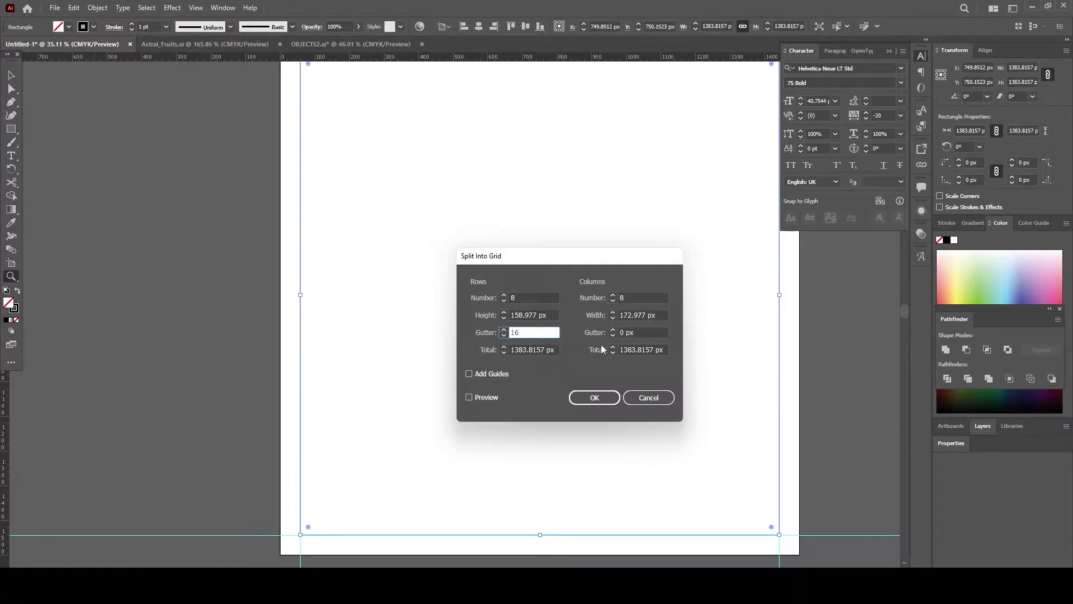
pyautogui.press('Tab')
pyautogui.click(473, 397)
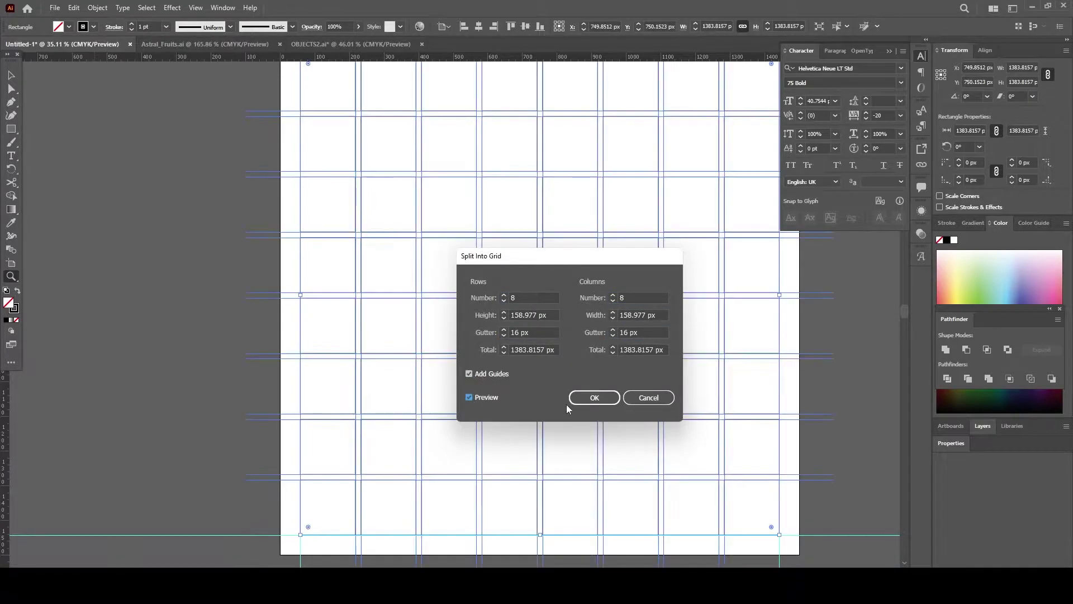
pyautogui.click(594, 399)
pyautogui.moveTo(578, 379)
pyautogui.mouseDown()
pyautogui.moveTo(491, 365)
pyautogui.moveTo(578, 257)
pyautogui.moveTo(704, 309)
pyautogui.moveTo(485, 313)
pyautogui.moveTo(450, 292)
pyautogui.mouseUp()
# Step: Add an 'Infinite' text in Migra Extralight near the top-left
pyautogui.hotkey('ctrl', 'shift', 'a')
pyautogui.press('t')
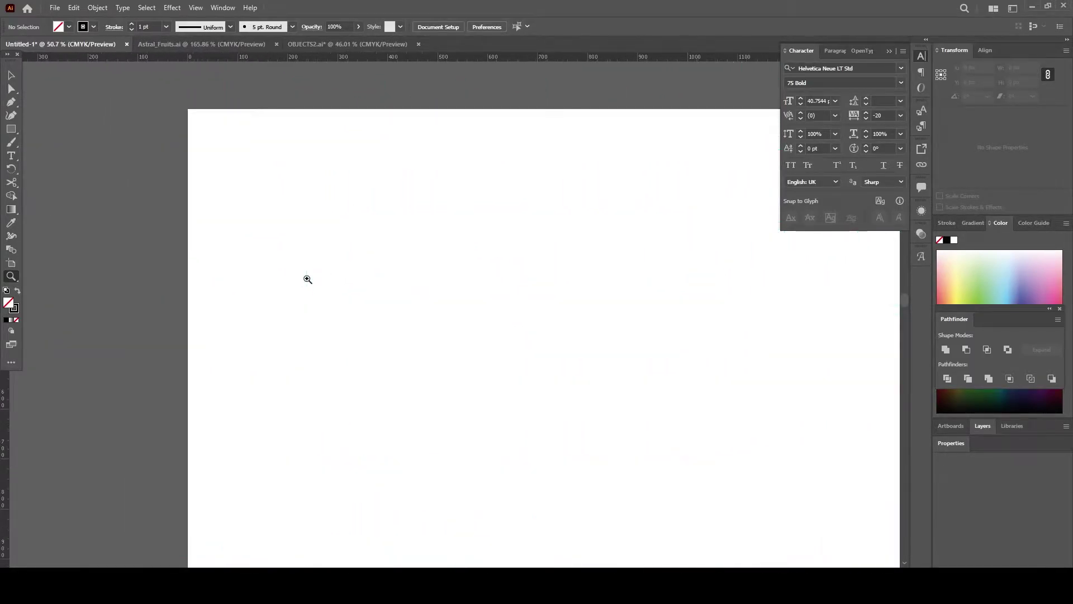
pyautogui.click(280, 366)
pyautogui.write('Migra')
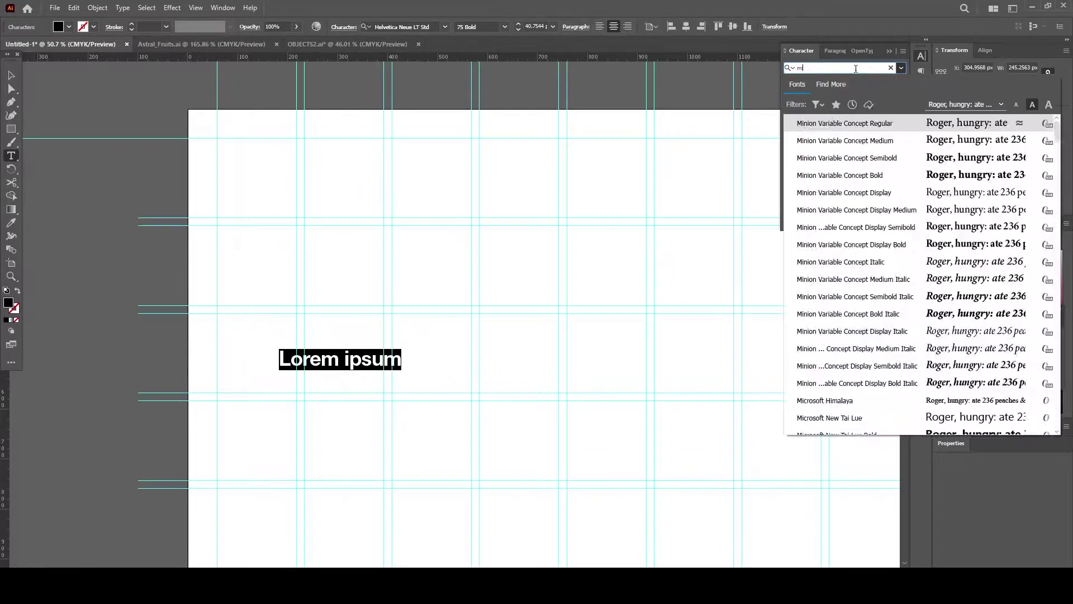
pyautogui.write(' Extralight')
pyautogui.press('Return')
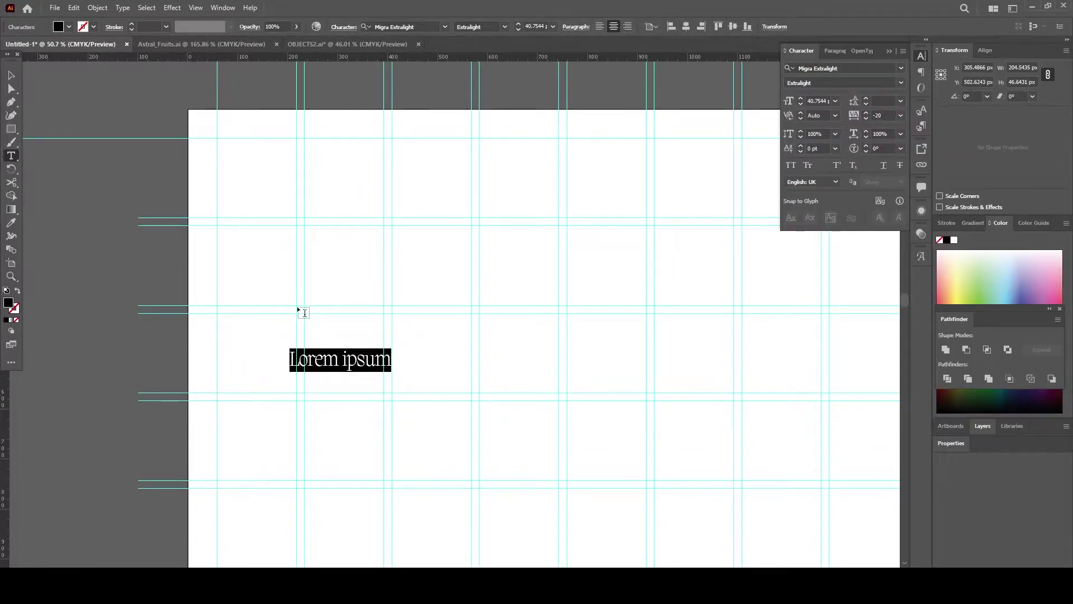
pyautogui.write('Infinite')
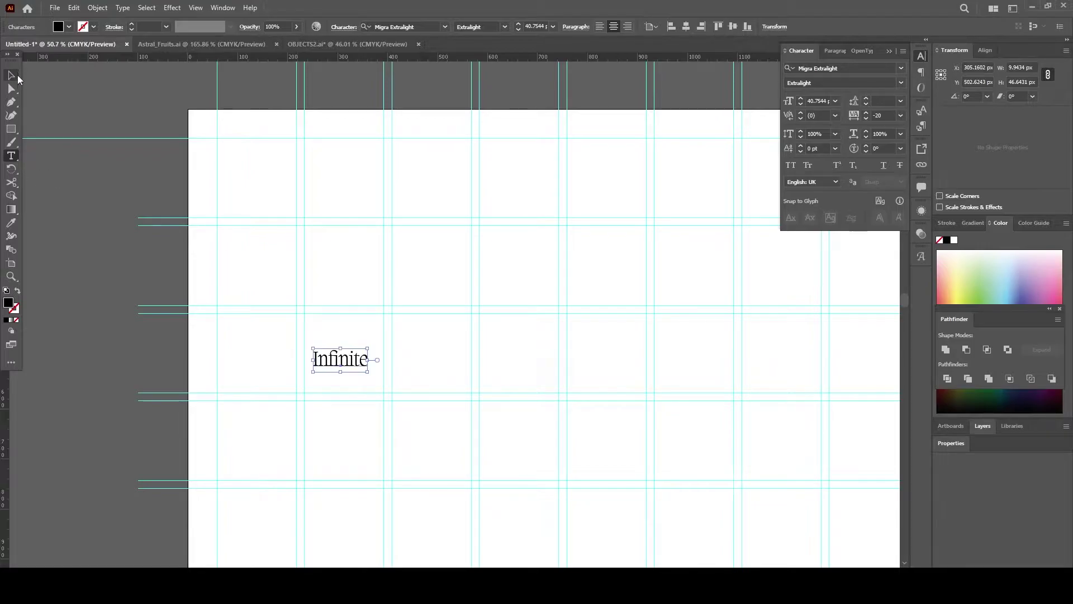
pyautogui.click(16, 77)
# Step: Scale Infinite up and line it up with the guides
pyautogui.moveTo(369, 372)
pyautogui.mouseDown()
pyautogui.moveTo(492, 397)
pyautogui.moveTo(462, 410)
pyautogui.mouseUp()
pyautogui.scroll(5, 240, 313)
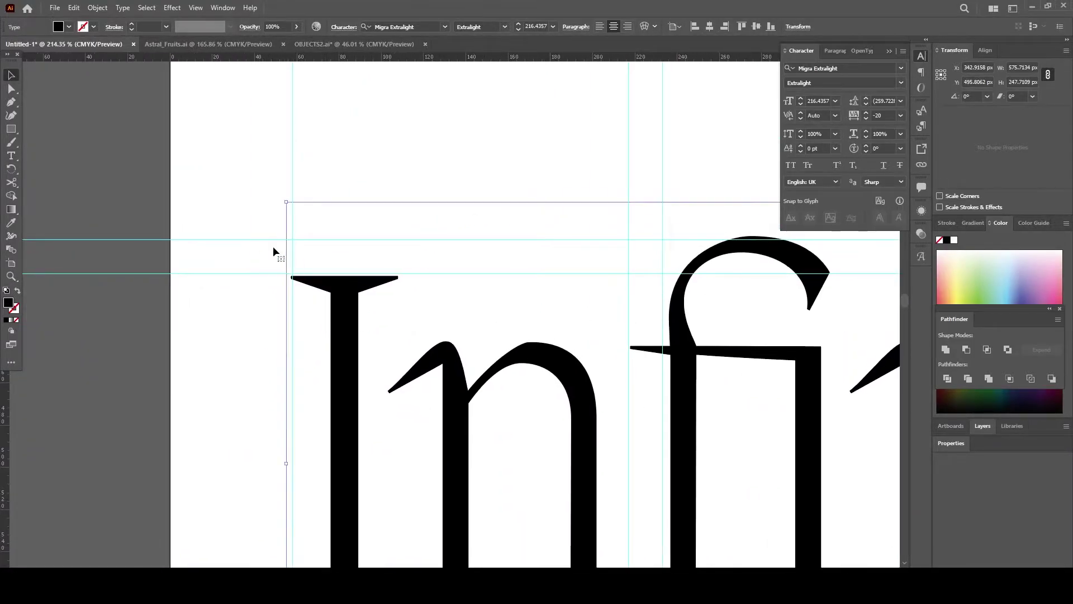
pyautogui.scroll(5, 274, 253)
pyautogui.moveTo(542, 410); pyautogui.dragTo(566, 421)
pyautogui.scroll(-4, 383, 410)
pyautogui.scroll(-3, 460, 384)
pyautogui.scroll(-3, 498, 320)
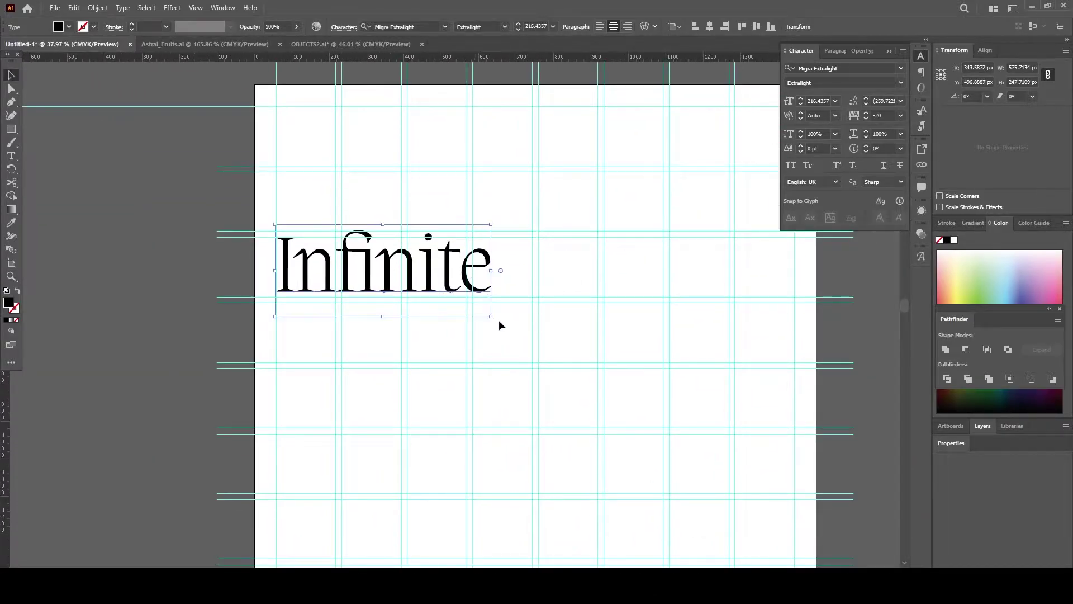
pyautogui.moveTo(490, 316); pyautogui.dragTo(532, 334)
pyautogui.scroll(2, 455, 271)
# Step: Slant Infinite into an italic with Free Transform and nudge it onto the guide
pyautogui.press('e')
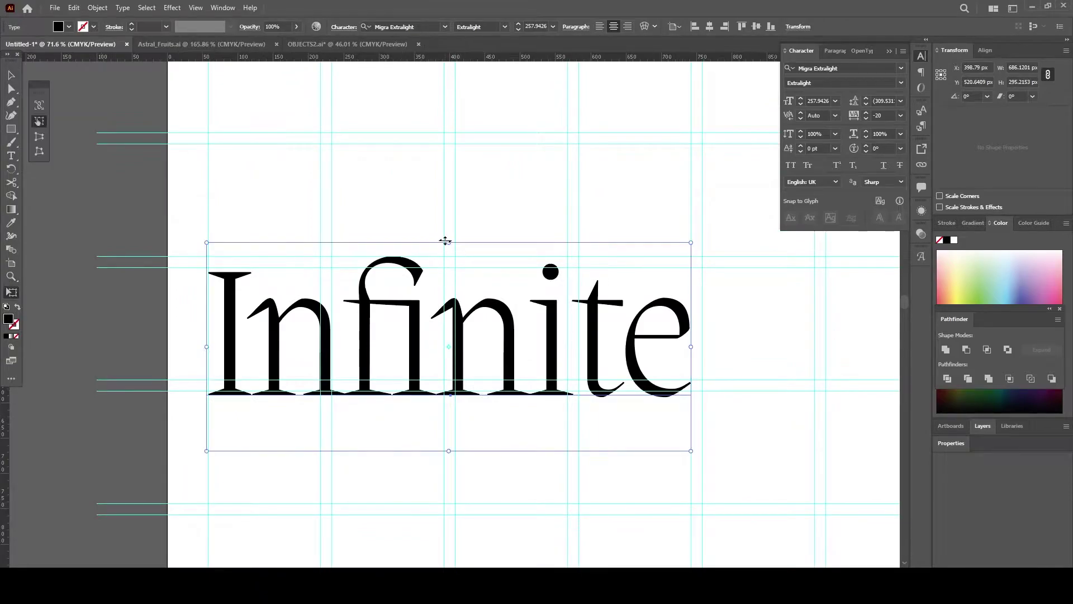
pyautogui.moveTo(445, 241); pyautogui.dragTo(551, 254)
pyautogui.press('v')
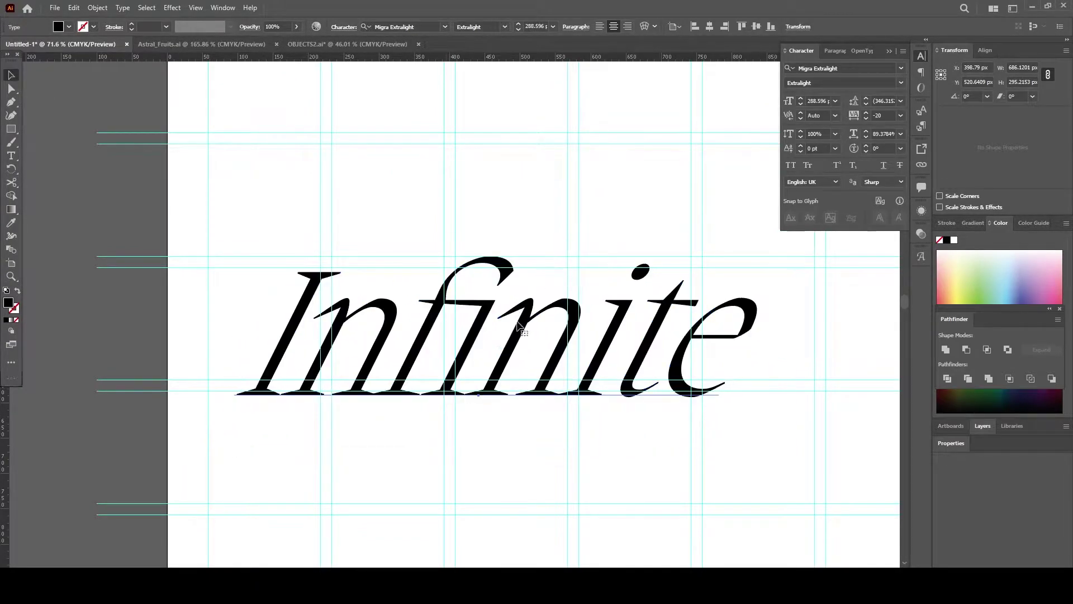
pyautogui.moveTo(520, 327); pyautogui.dragTo(513, 327)
pyautogui.scroll(5, 352, 257)
pyautogui.moveTo(356, 235); pyautogui.dragTo(357, 213)
# Step: Copy Infinite to the artboard's bottom-right corner
pyautogui.scroll(-10, 91, 345)
pyautogui.scroll(-2, 521, 320)
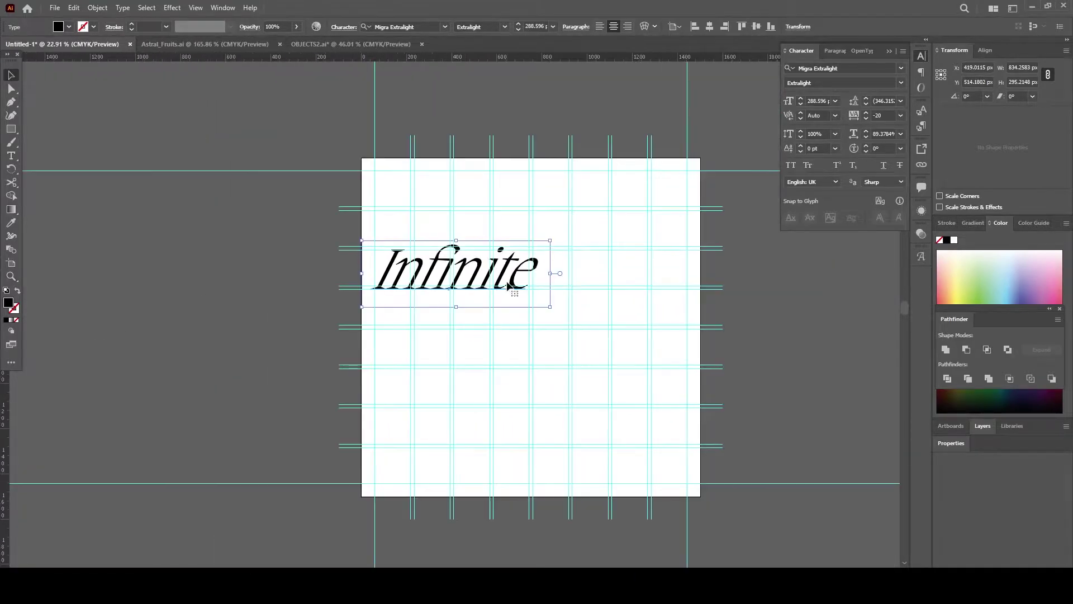
pyautogui.moveTo(509, 286)
pyautogui.mouseDown()
pyautogui.moveTo(508, 473)
pyautogui.moveTo(613, 466)
pyautogui.mouseUp()
# Step: Retype the bottom-right copy as 'storm' and zoom out to review the poster
pyautogui.doubleClick(613, 465)
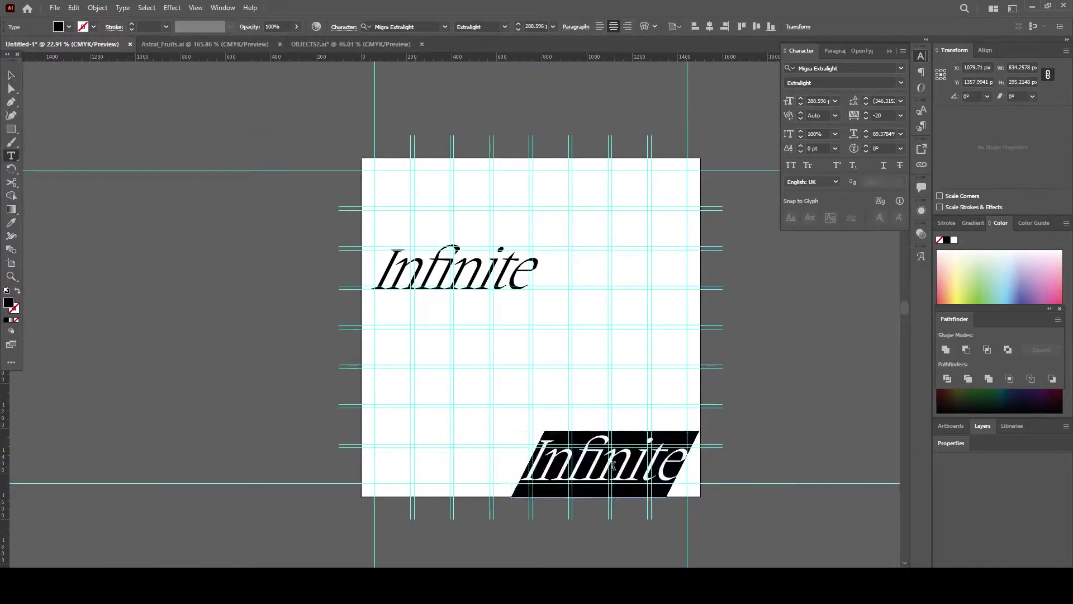
pyautogui.write('storm')
pyautogui.press('Escape')
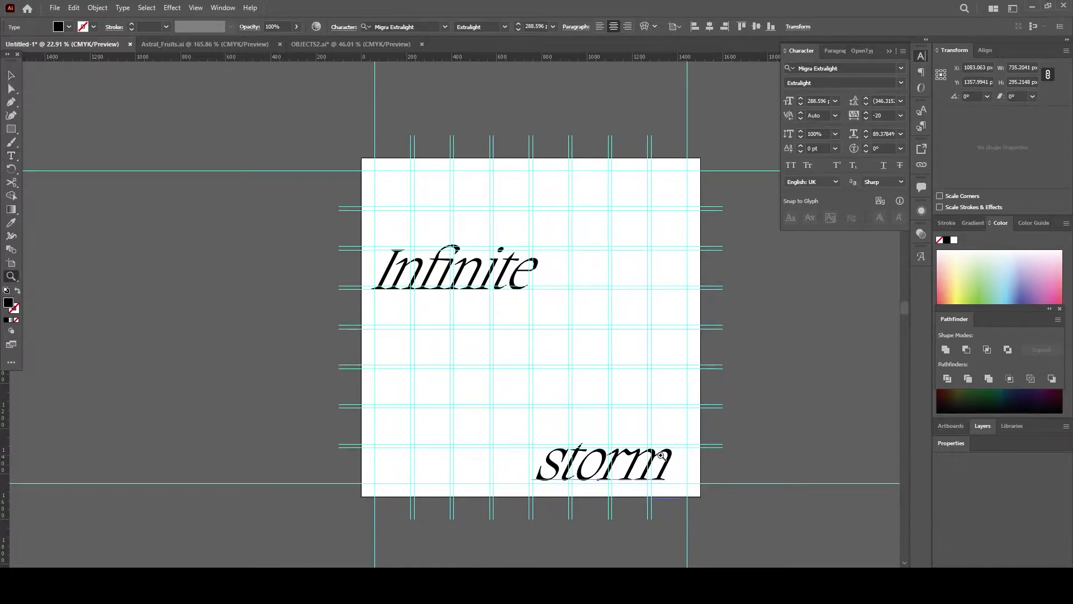
pyautogui.scroll(3, 642, 360)
pyautogui.moveTo(643, 361)
pyautogui.mouseDown()
pyautogui.moveTo(687, 432)
pyautogui.moveTo(774, 441)
pyautogui.mouseUp()
pyautogui.moveTo(777, 397); pyautogui.dragTo(467, 443)
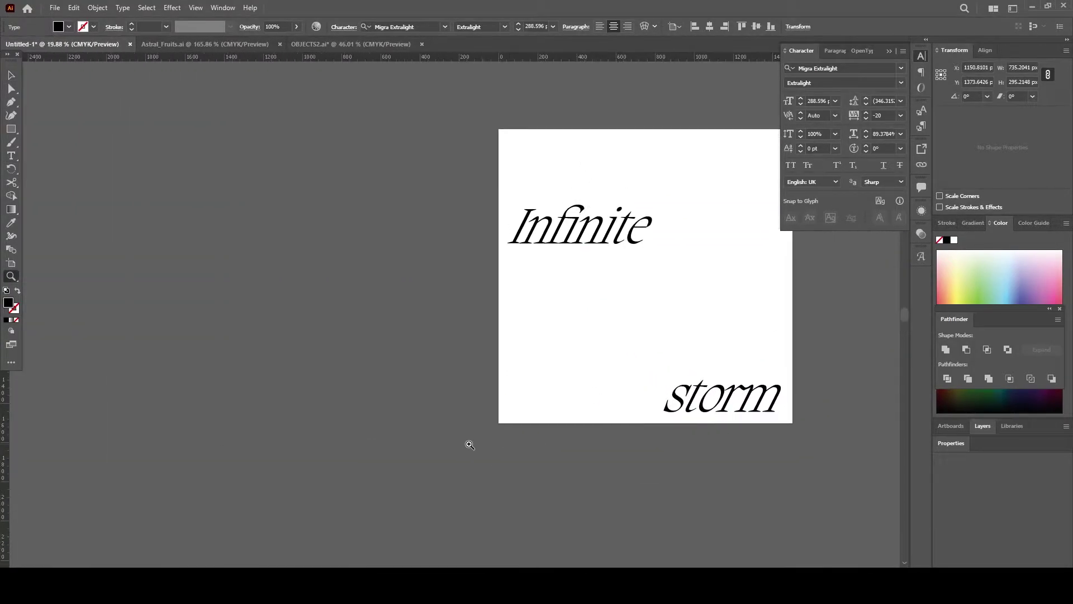
pyautogui.moveTo(546, 311); pyautogui.dragTo(589, 359)
# Step: Add a 'C23 CYBEX' text label set in Cygnito Mono
pyautogui.press('t')
pyautogui.click(561, 374)
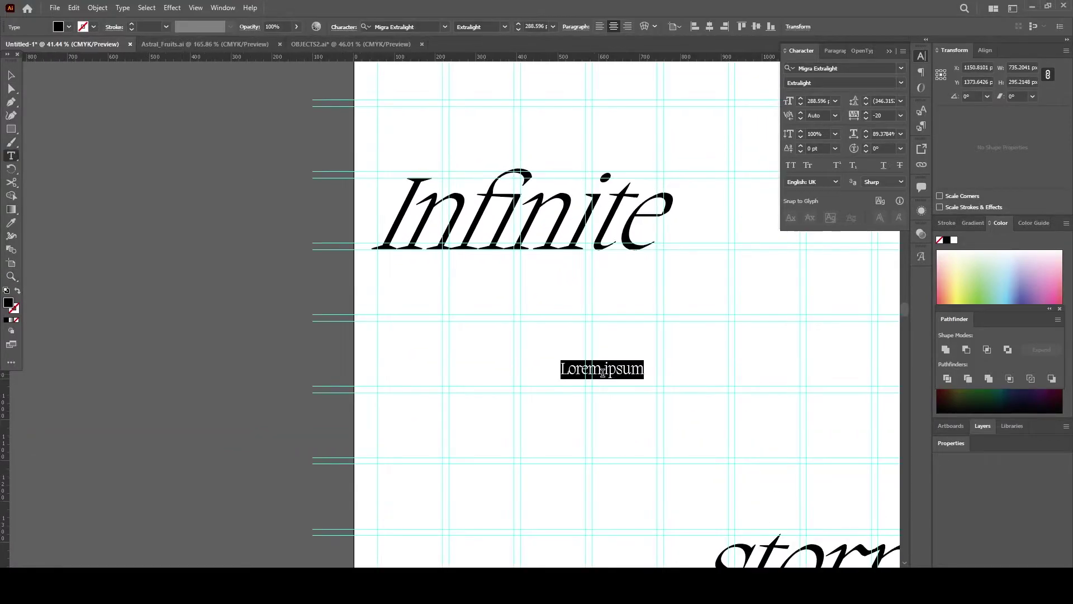
pyautogui.write('cygnit')
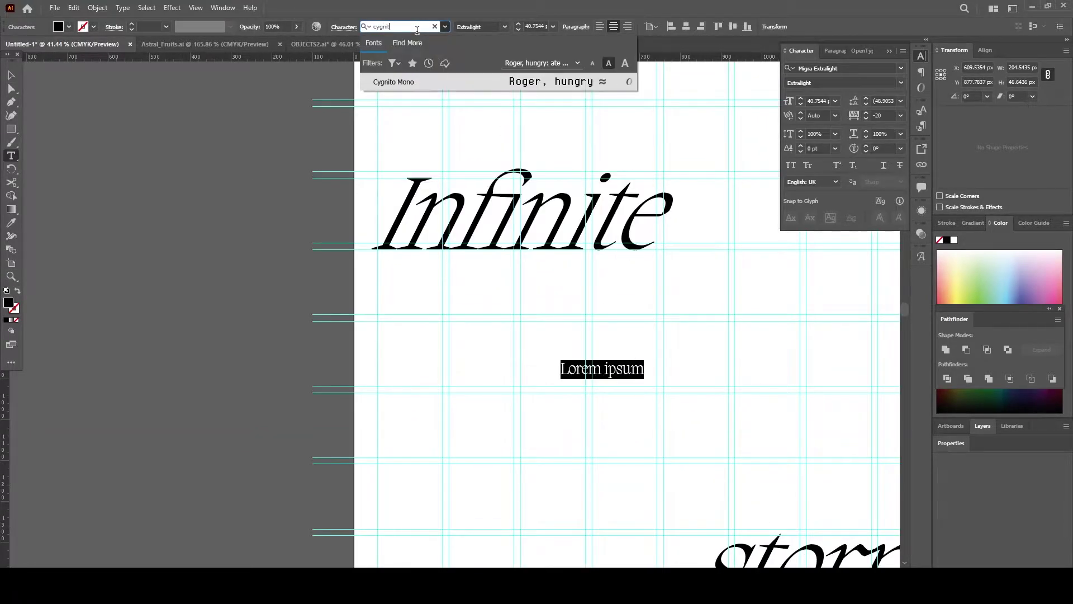
pyautogui.click(514, 83)
pyautogui.write('cyber')
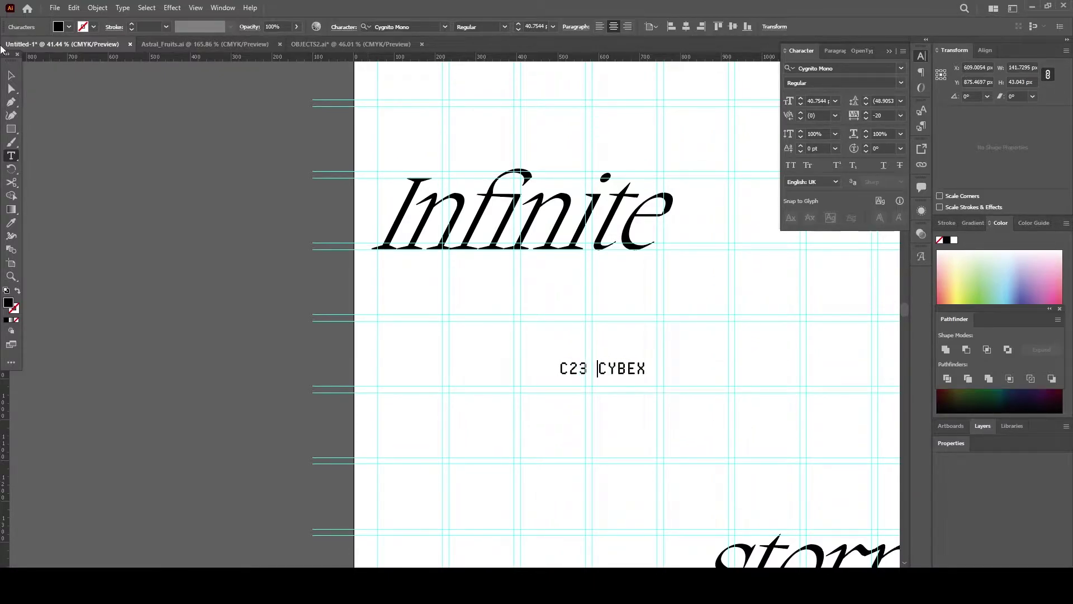
pyautogui.press('Escape')
# Step: Move the C23 CYBEX label just under Infinite and copy it to the top-left
pyautogui.scroll(3, 548, 304)
pyautogui.moveTo(627, 369); pyautogui.dragTo(628, 294)
pyautogui.scroll(2, 569, 341)
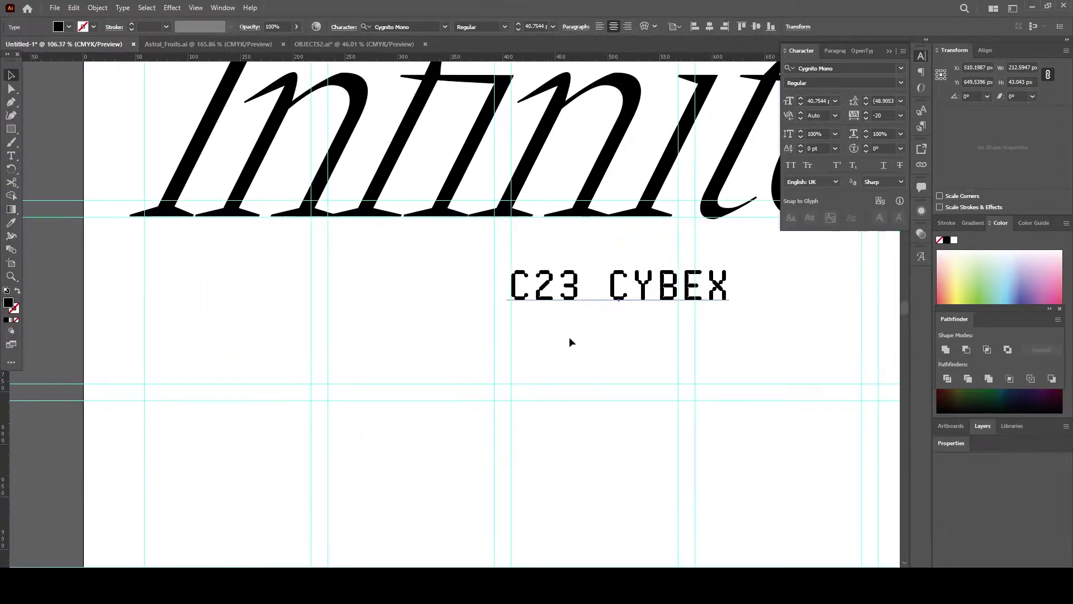
pyautogui.click(569, 341)
pyautogui.scroll(2, 503, 352)
pyautogui.scroll(-2, 455, 374)
pyautogui.scroll(-2, 503, 402)
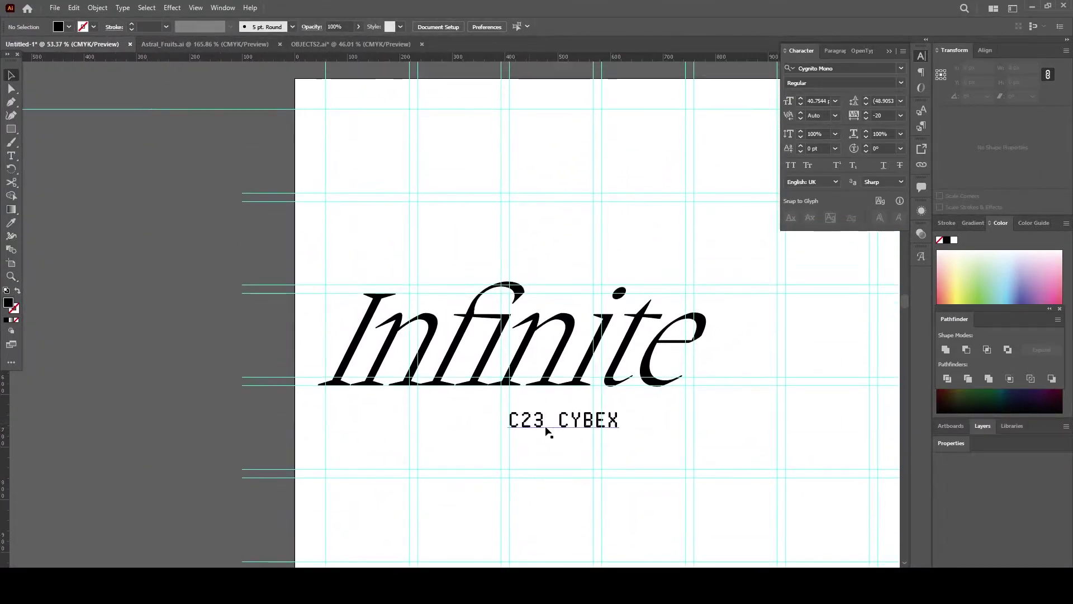
pyautogui.moveTo(548, 432); pyautogui.dragTo(369, 128)
pyautogui.doubleClick(366, 121)
# Step: Change the top-left copy to '002' and duplicate it to the right
pyautogui.hotkey('ctrl', 'a')
pyautogui.write('0')
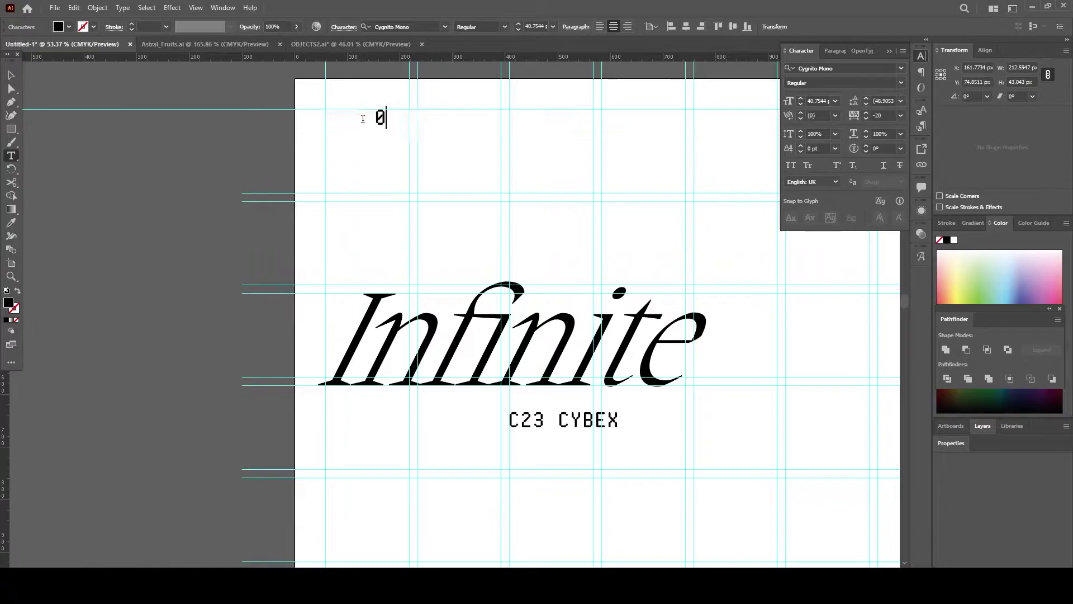
pyautogui.press('Escape')
pyautogui.moveTo(391, 117)
pyautogui.mouseDown()
pyautogui.moveTo(354, 118)
pyautogui.moveTo(515, 153)
pyautogui.mouseUp()
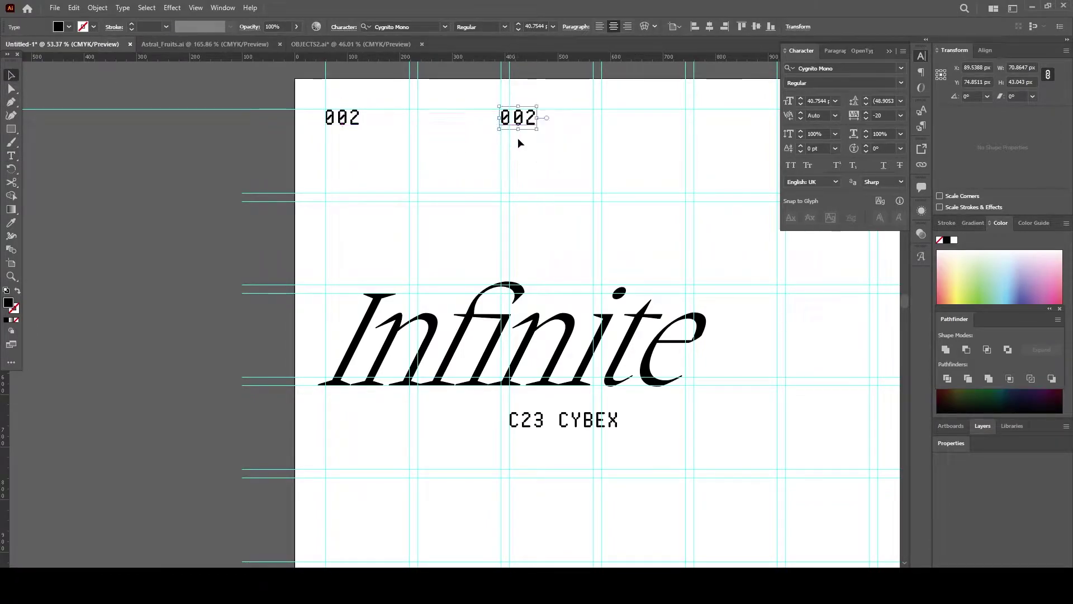
# Step: Make the duplicate read 'CUTTING EDGE DESIGN' and halve both header labels' font size
pyautogui.doubleClick(520, 119)
pyautogui.write('CUTTING')
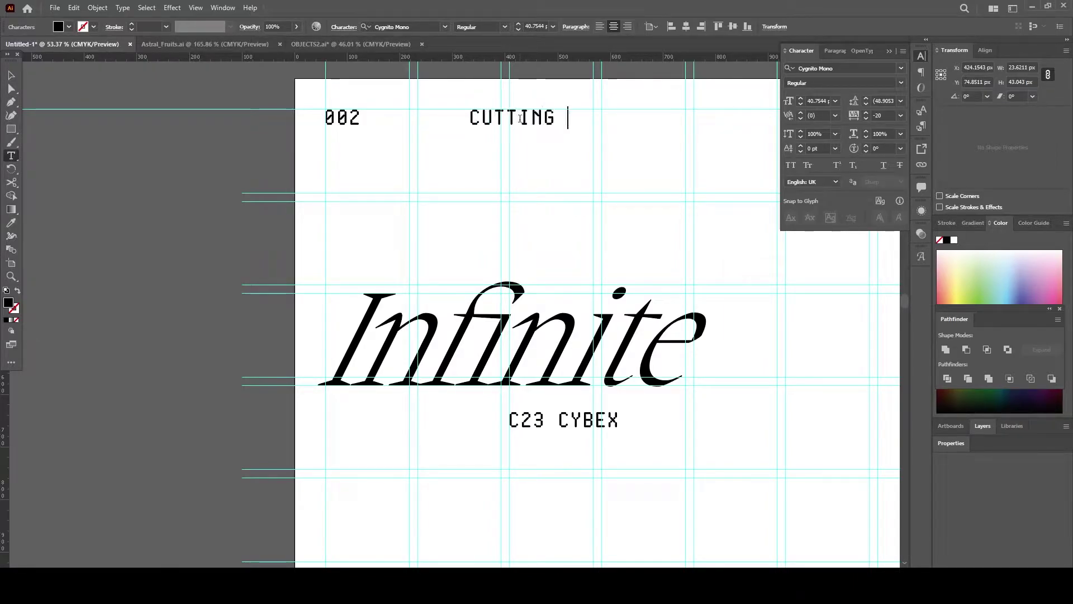
pyautogui.write('EDGE DESIGN')
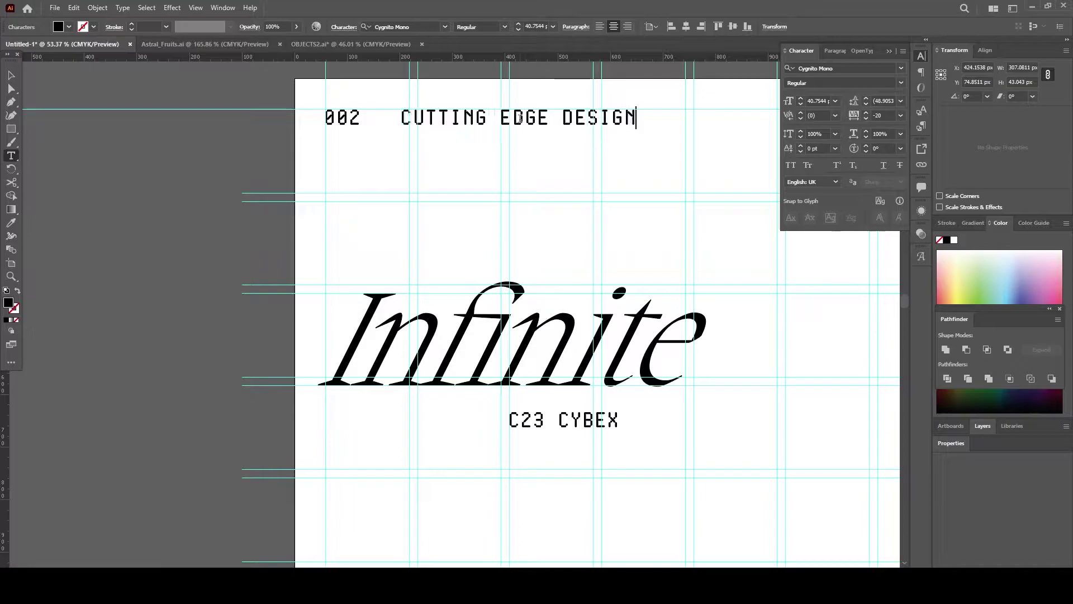
pyautogui.click(8, 78)
pyautogui.moveTo(480, 118); pyautogui.dragTo(586, 137)
pyautogui.hotkey('ctrl', 'a')
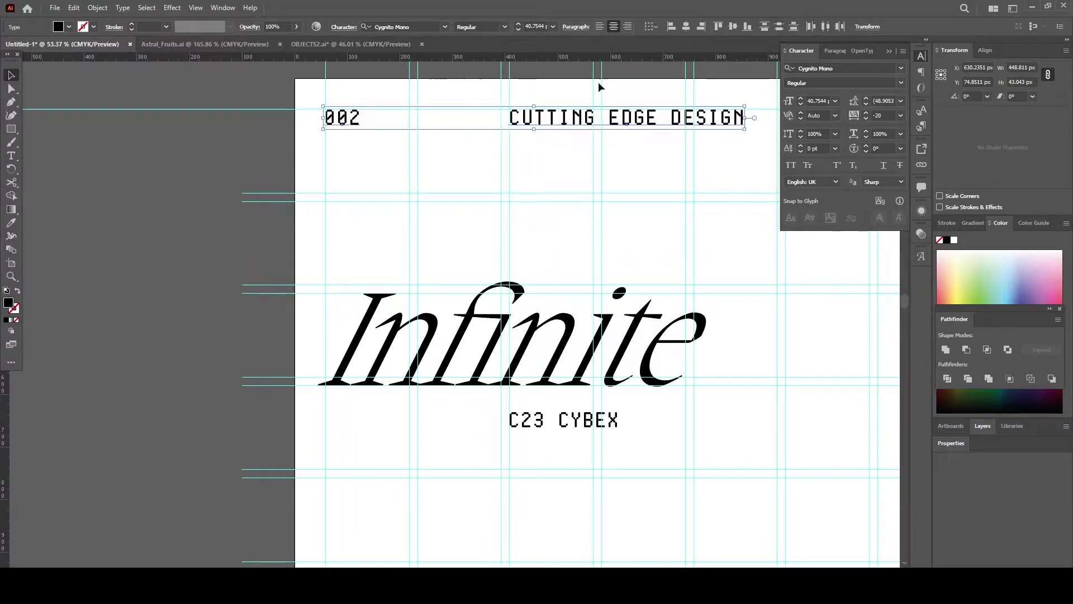
pyautogui.write('/2')
pyautogui.press('Return')
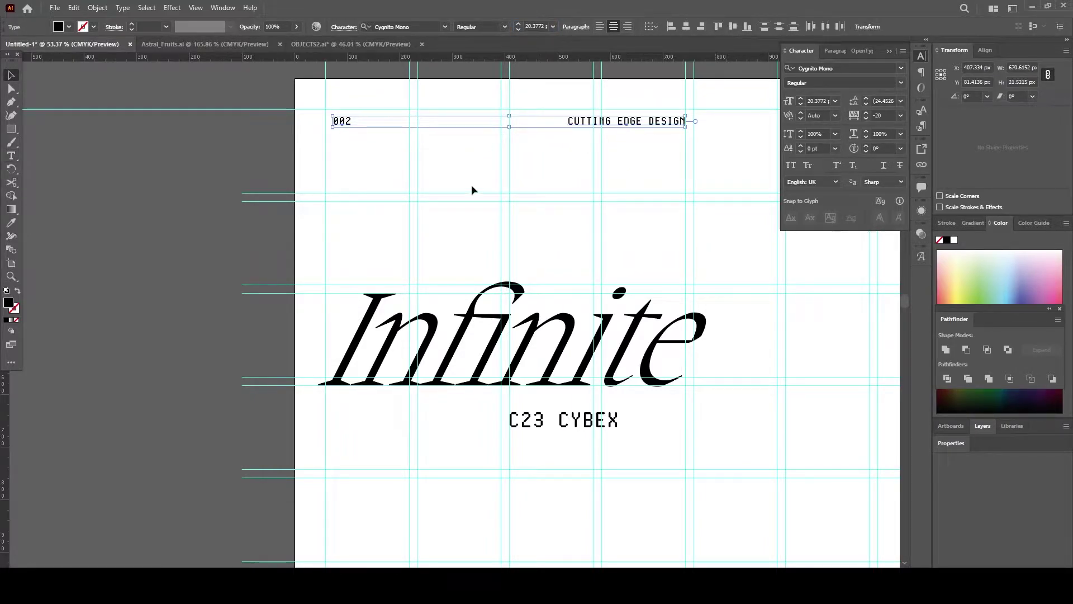
# Step: Align CUTTING EDGE DESIGN to a guide and hide the guides
pyautogui.click(340, 134)
pyautogui.scroll(5, 341, 115)
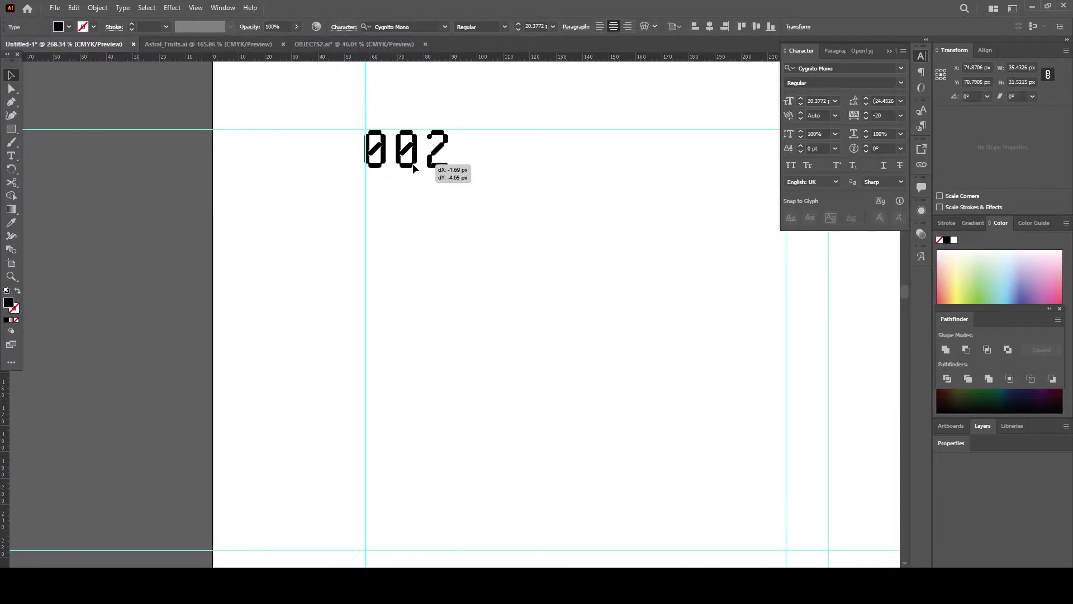
pyautogui.scroll(-2, 374, 189)
pyautogui.scroll(-5, 374, 189)
pyautogui.moveTo(369, 208); pyautogui.dragTo(285, 207)
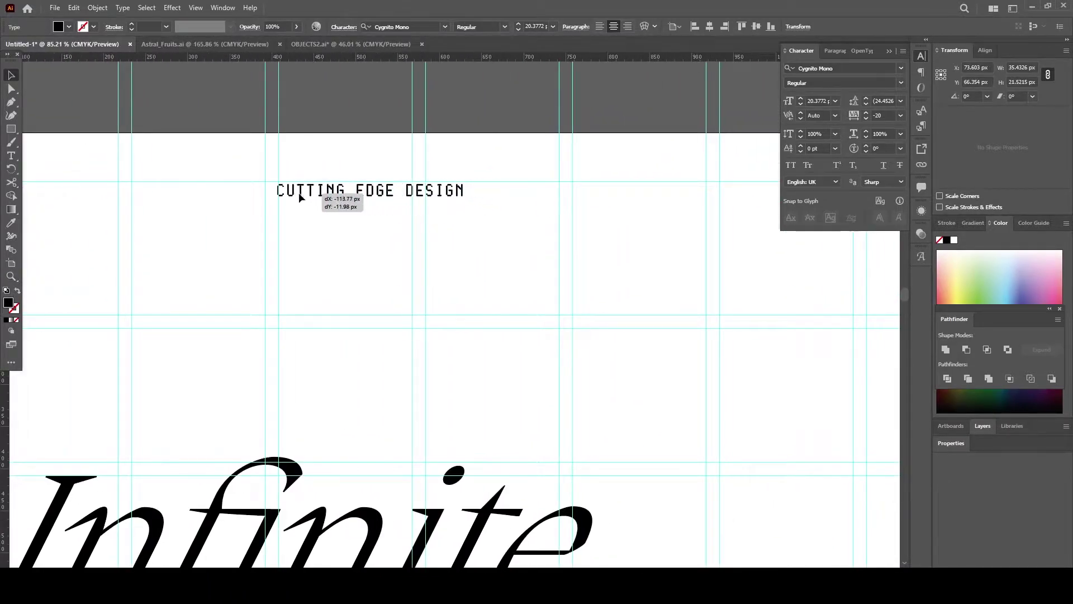
pyautogui.scroll(-4, 285, 207)
pyautogui.press('v')
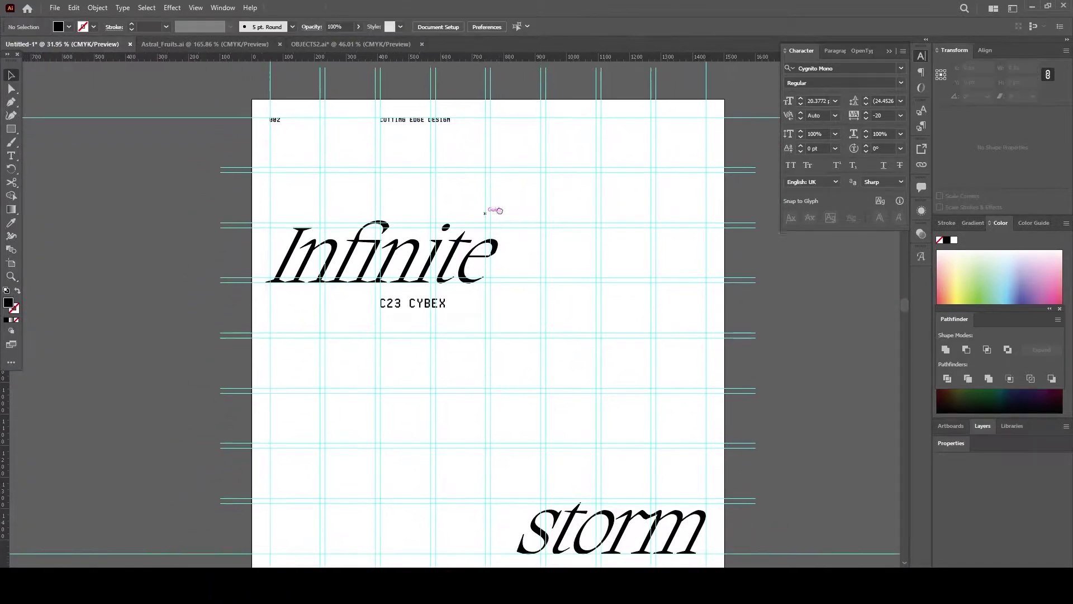
pyautogui.hotkey('ctrl', ';')
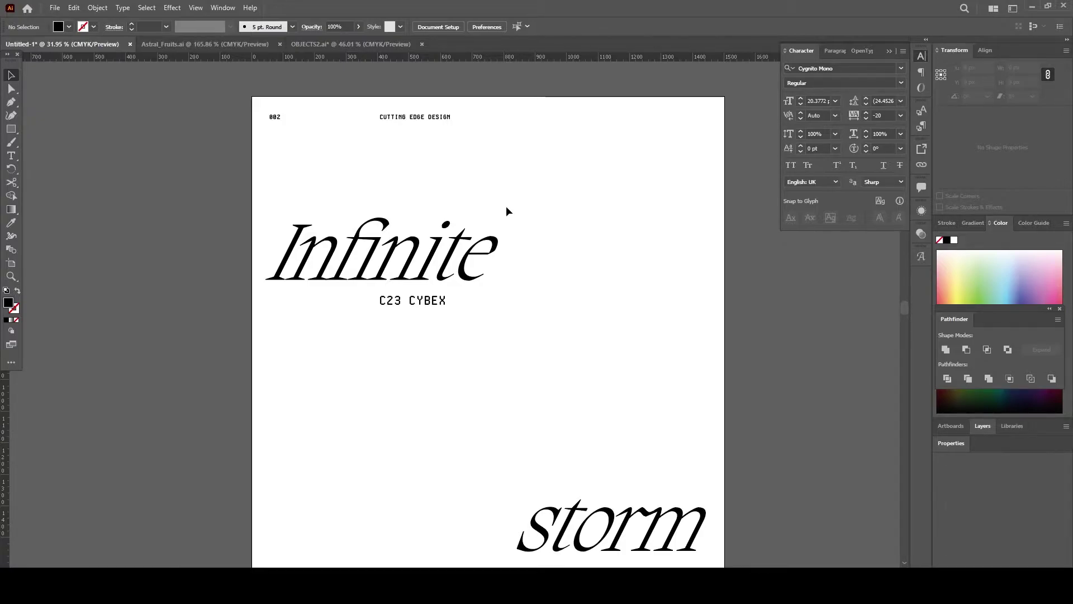
# Step: Stretch the CUTTING EDGE DESIGN header wider to the right
pyautogui.moveTo(433, 130); pyautogui.dragTo(486, 159)
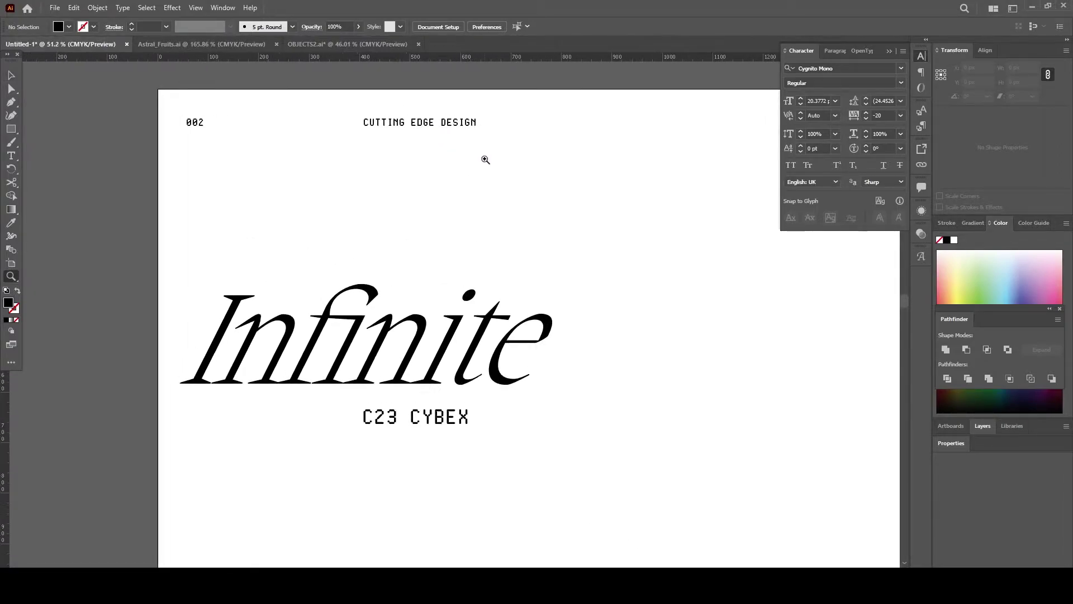
pyautogui.press('v')
pyautogui.click(458, 123)
pyautogui.moveTo(487, 125); pyautogui.dragTo(525, 150)
pyautogui.click(536, 176)
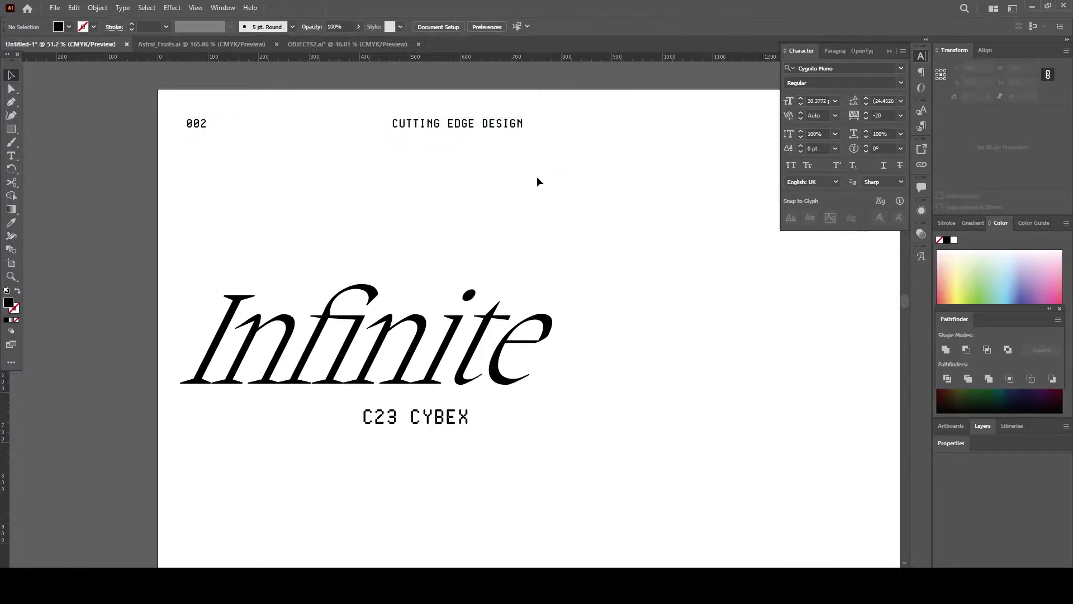
# Step: Add a full stop after DESIGN and nudge the header slightly right
pyautogui.hotkey('ctrl', ';')
pyautogui.press('z')
pyautogui.moveTo(438, 136)
pyautogui.mouseDown()
pyautogui.moveTo(464, 136)
pyautogui.moveTo(396, 124)
pyautogui.mouseUp()
pyautogui.press('v')
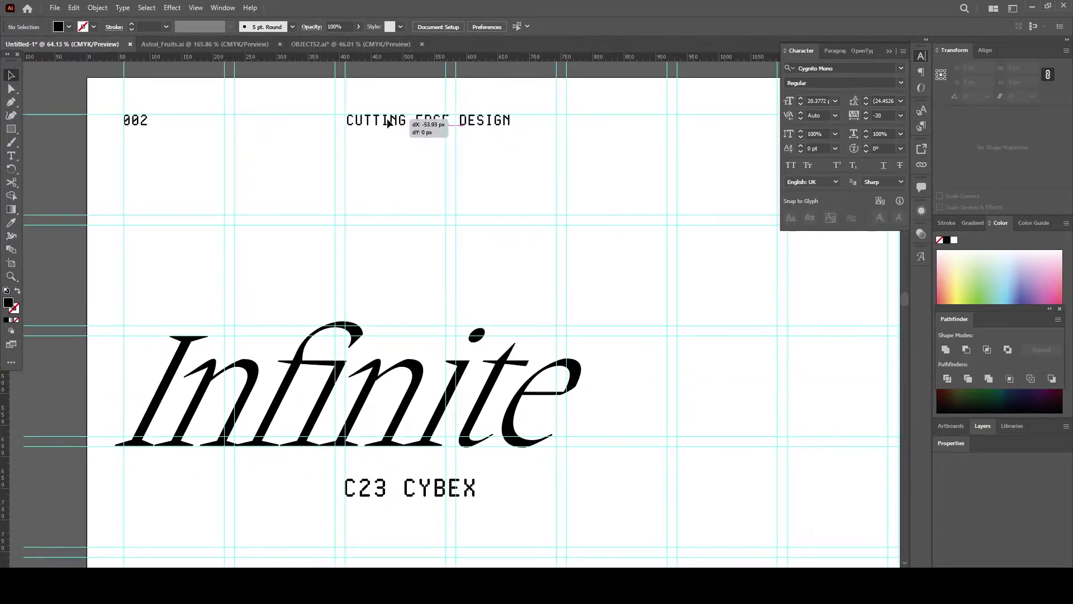
pyautogui.doubleClick(492, 121)
pyautogui.write('.')
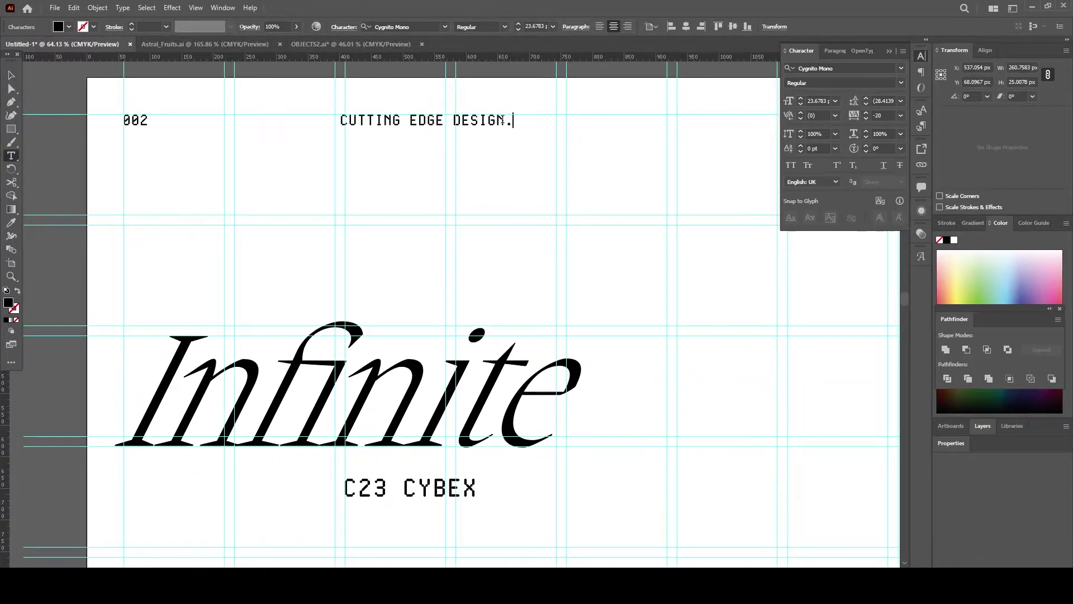
pyautogui.click(11, 75)
pyautogui.moveTo(361, 124); pyautogui.dragTo(367, 124)
pyautogui.scroll(-3, 408, 209)
# Step: Draw a thin black bar and place it just left of C23 CYBEX
pyautogui.press('z')
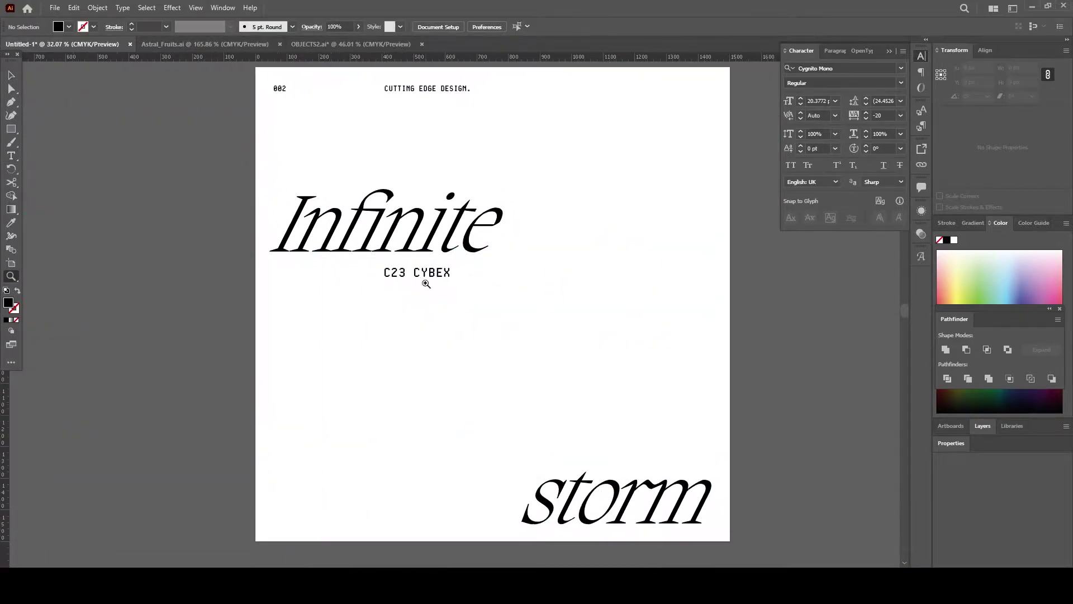
pyautogui.moveTo(321, 284); pyautogui.dragTo(419, 237)
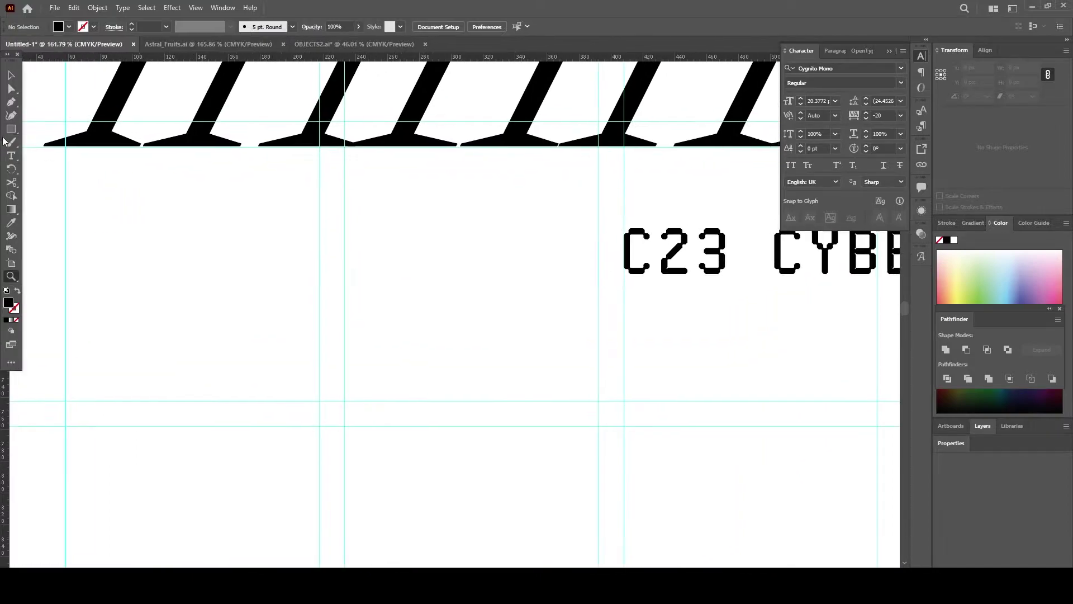
pyautogui.click(11, 129)
pyautogui.scroll(3, 265, 293)
pyautogui.moveTo(199, 275)
pyautogui.mouseDown()
pyautogui.moveTo(265, 292)
pyautogui.moveTo(253, 302)
pyautogui.mouseUp()
pyautogui.press('v')
pyautogui.moveTo(318, 302); pyautogui.dragTo(302, 291)
pyautogui.press('z')
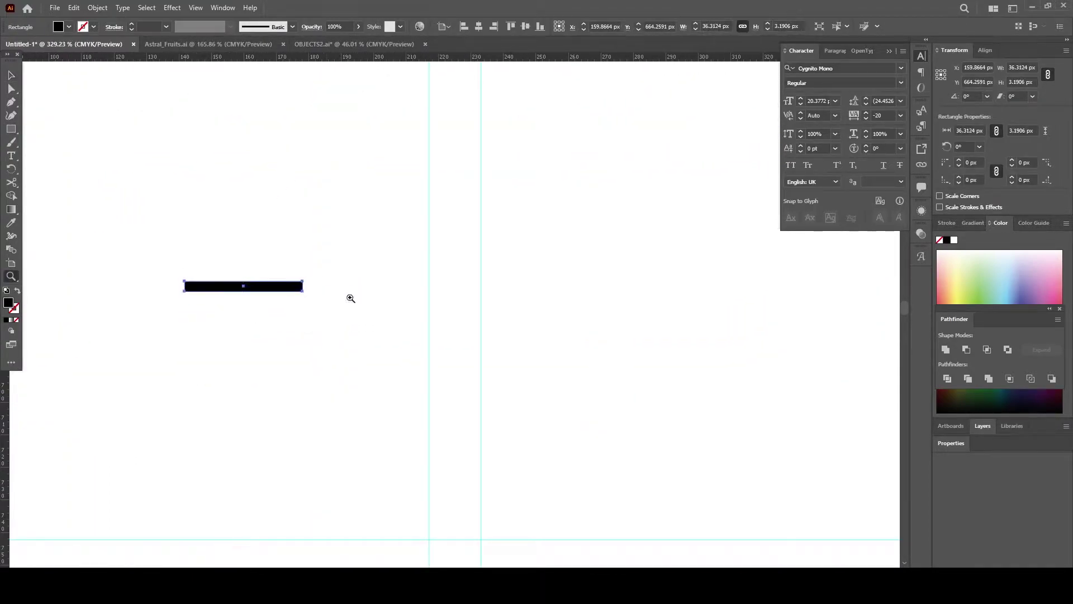
pyautogui.keyDown('alt'); pyautogui.click(350, 298); pyautogui.keyUp('alt')
pyautogui.press('v')
pyautogui.moveTo(201, 343)
pyautogui.mouseDown()
pyautogui.moveTo(662, 328)
pyautogui.moveTo(647, 322)
pyautogui.mouseUp()
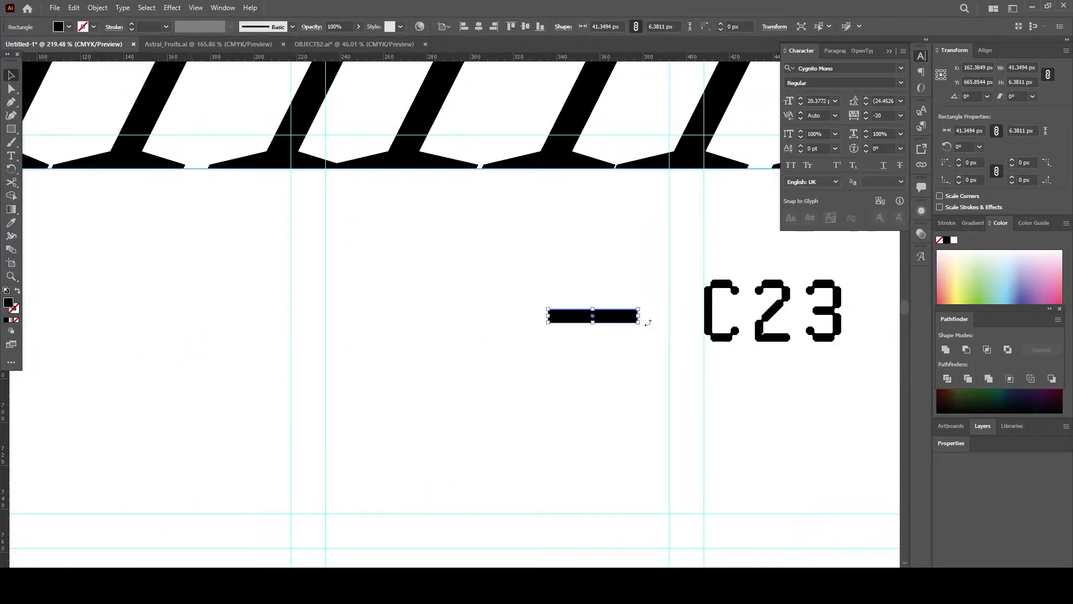
pyautogui.scroll(2, 649, 323)
pyautogui.click(648, 334)
# Step: Rotate bar copies to 45° and 315°, then Shape Builder them into a right-pointing arrow
pyautogui.press('z')
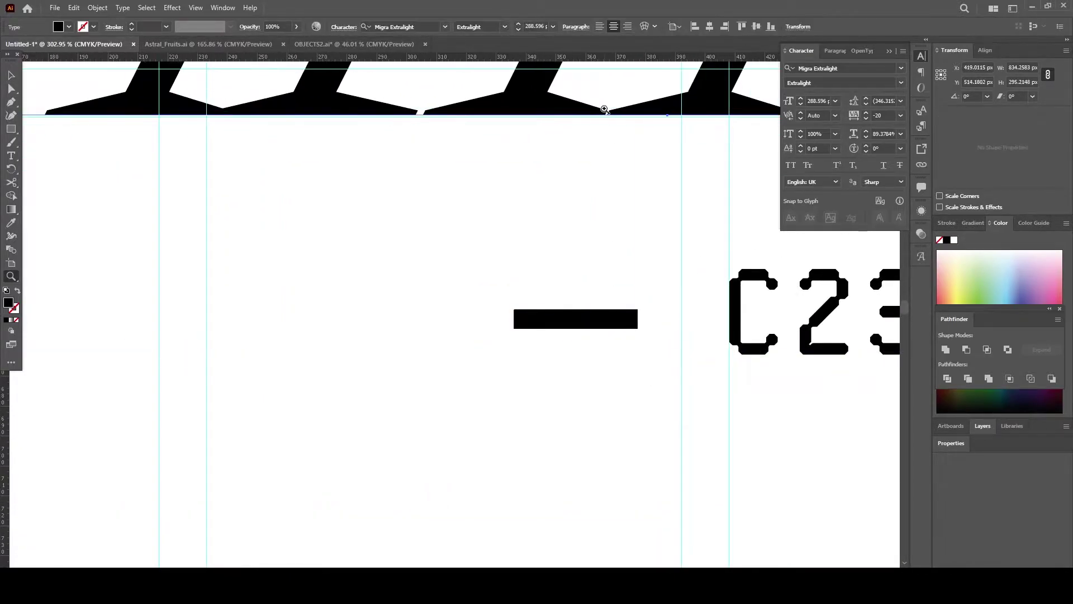
pyautogui.hotkey('ctrl', 'shift', 'a')
pyautogui.click(608, 314)
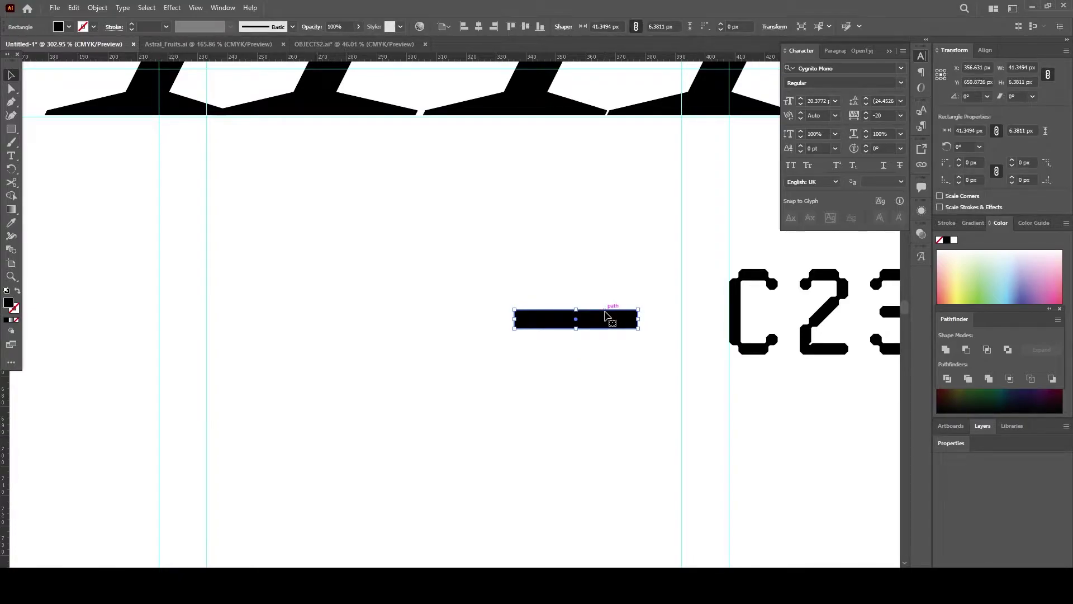
pyautogui.moveTo(606, 314)
pyautogui.mouseDown()
pyautogui.moveTo(617, 263)
pyautogui.moveTo(616, 369)
pyautogui.mouseUp()
pyautogui.scroll(1, 603, 309)
pyautogui.press('v')
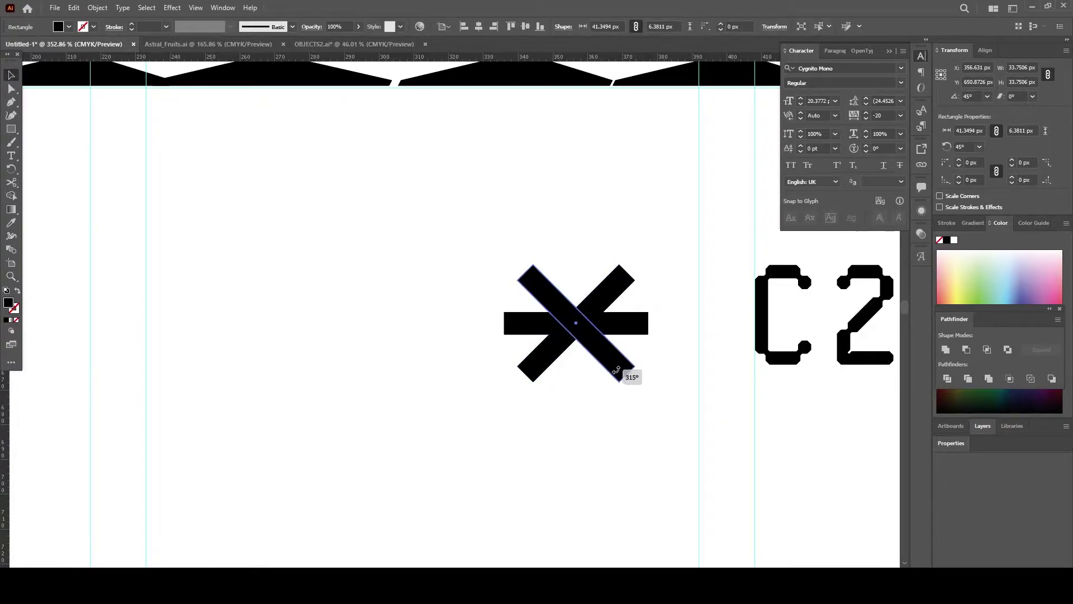
pyautogui.moveTo(515, 325); pyautogui.dragTo(482, 325)
pyautogui.moveTo(446, 249); pyautogui.dragTo(548, 341)
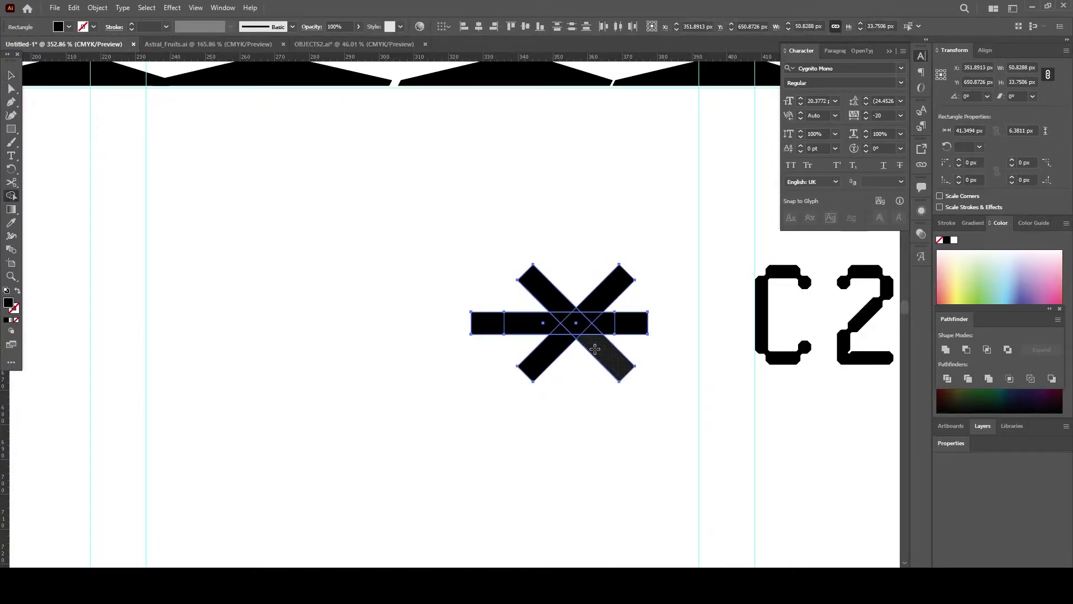
pyautogui.hotkey('shift', 'm')
pyautogui.moveTo(581, 267); pyautogui.dragTo(615, 363)
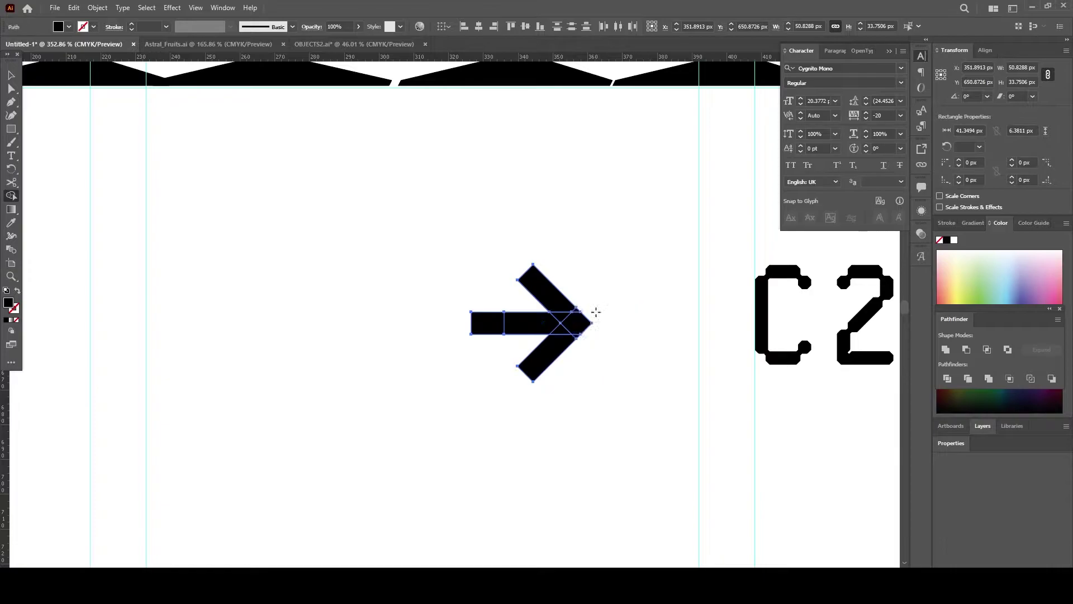
pyautogui.press('v')
pyautogui.moveTo(593, 323)
pyautogui.mouseDown()
pyautogui.moveTo(480, 323)
pyautogui.moveTo(703, 320)
pyautogui.moveTo(693, 321)
pyautogui.mouseUp()
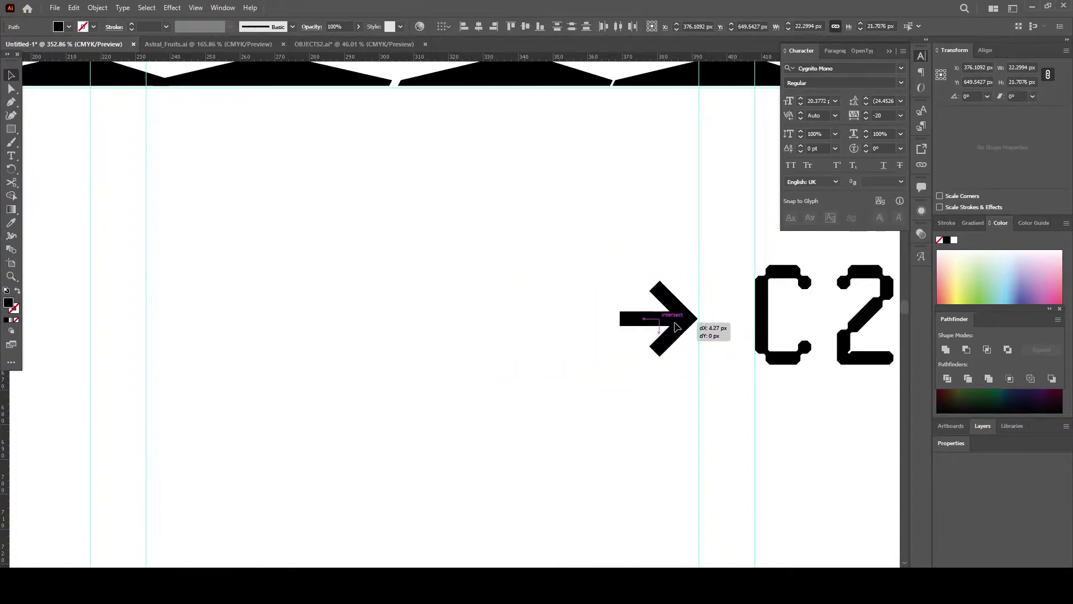
# Step: Scale the arrow down and adjust its shaft so it sits before C23 CYBEX
pyautogui.press('z')
pyautogui.keyDown('alt'); pyautogui.click(459, 369); pyautogui.keyUp('alt')
pyautogui.moveTo(522, 271); pyautogui.dragTo(762, 329)
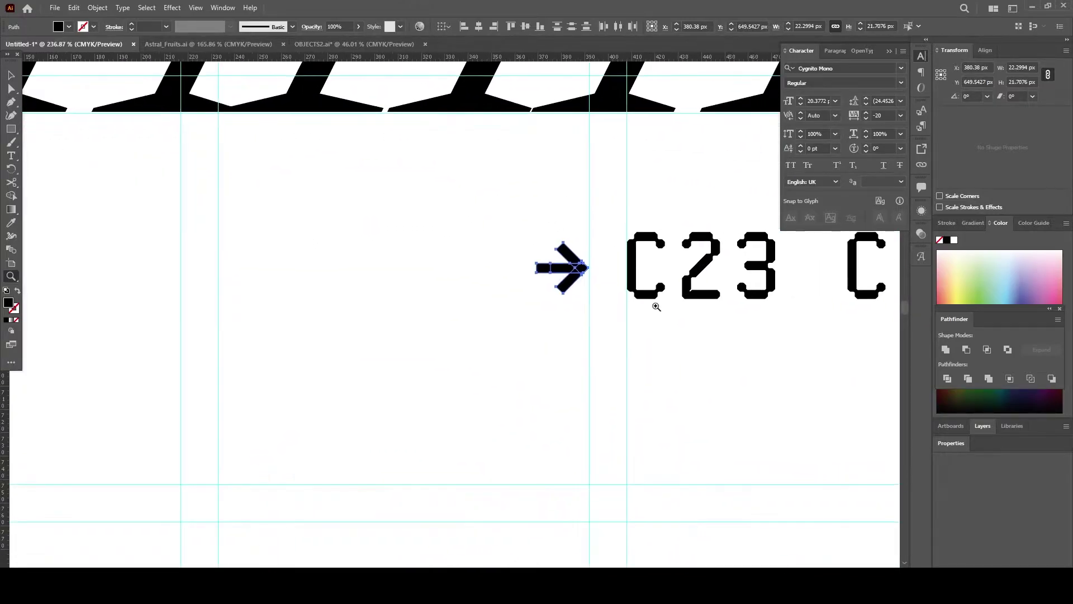
pyautogui.moveTo(632, 302); pyautogui.dragTo(685, 330)
pyautogui.press('v')
pyautogui.click(510, 270)
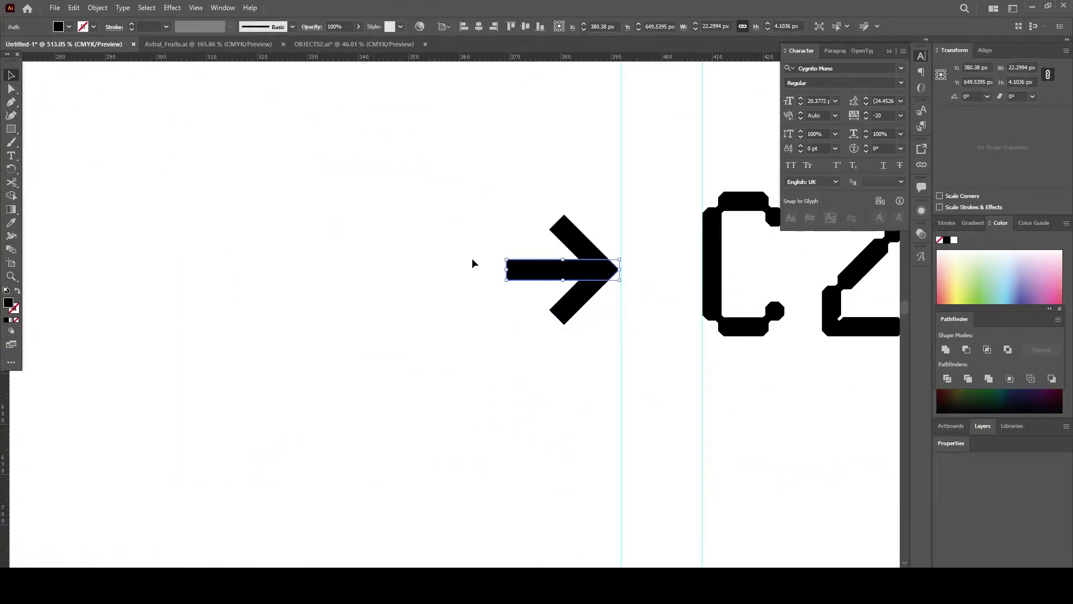
pyautogui.moveTo(483, 270); pyautogui.dragTo(483, 271)
pyautogui.click(472, 294)
pyautogui.scroll(-3, 472, 294)
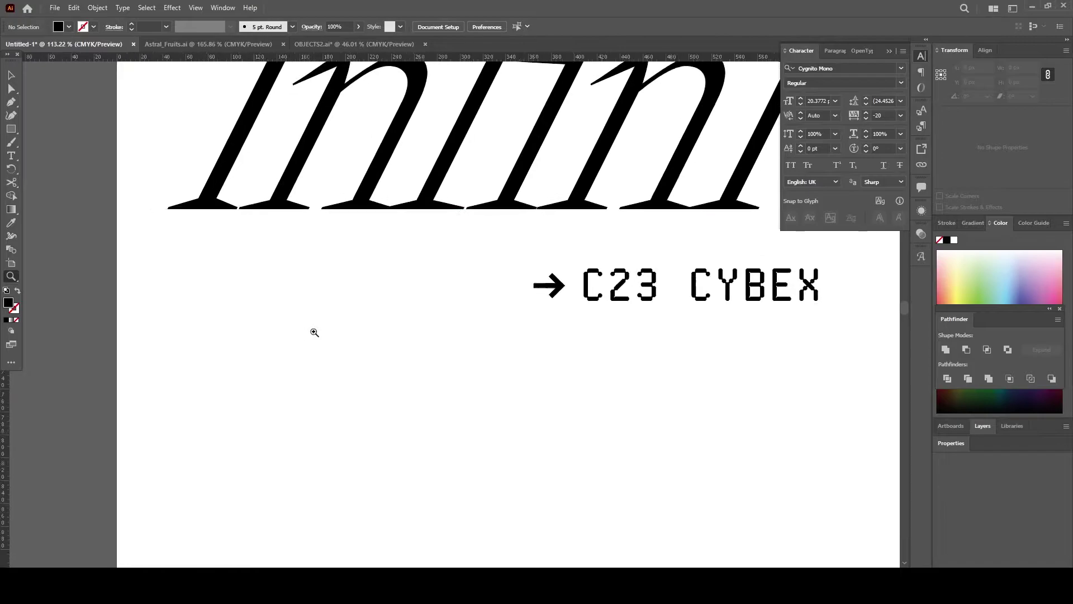
pyautogui.scroll(2, 554, 328)
pyautogui.click(587, 286)
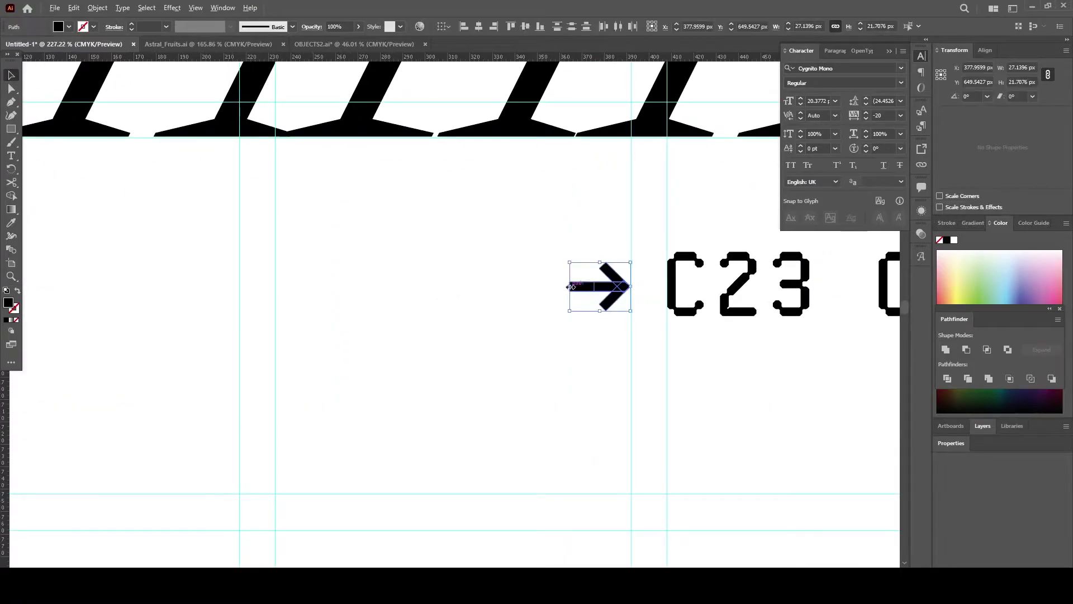
pyautogui.moveTo(569, 286); pyautogui.dragTo(556, 285)
# Step: Draw a small black square beside Infinite and duplicate it into a row along the guides
pyautogui.click(475, 313)
pyautogui.press('z')
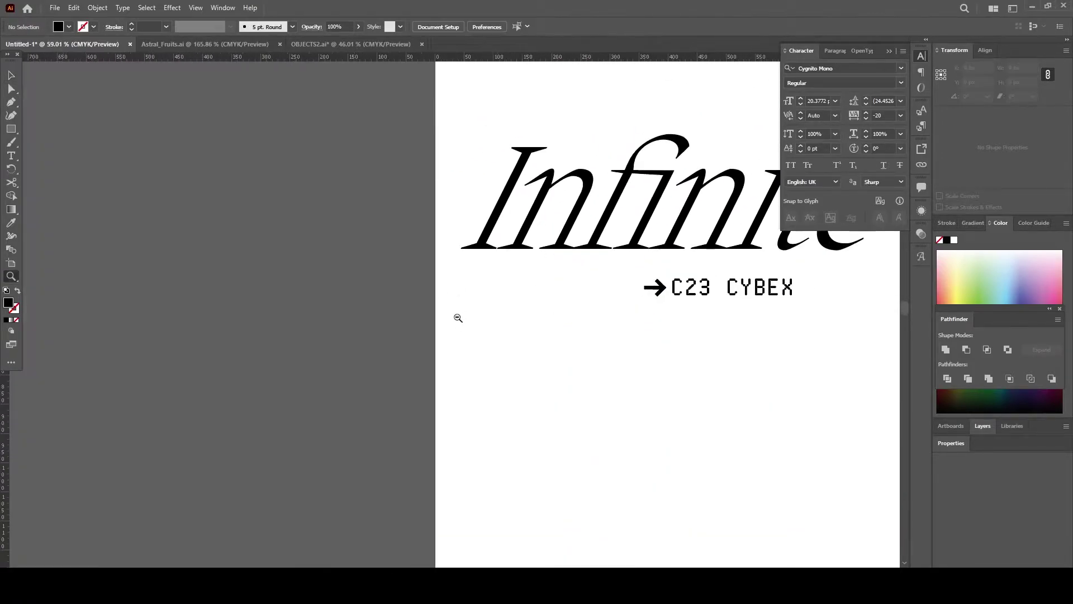
pyautogui.moveTo(475, 313)
pyautogui.mouseDown()
pyautogui.moveTo(732, 286)
pyautogui.moveTo(543, 282)
pyautogui.moveTo(577, 242)
pyautogui.mouseUp()
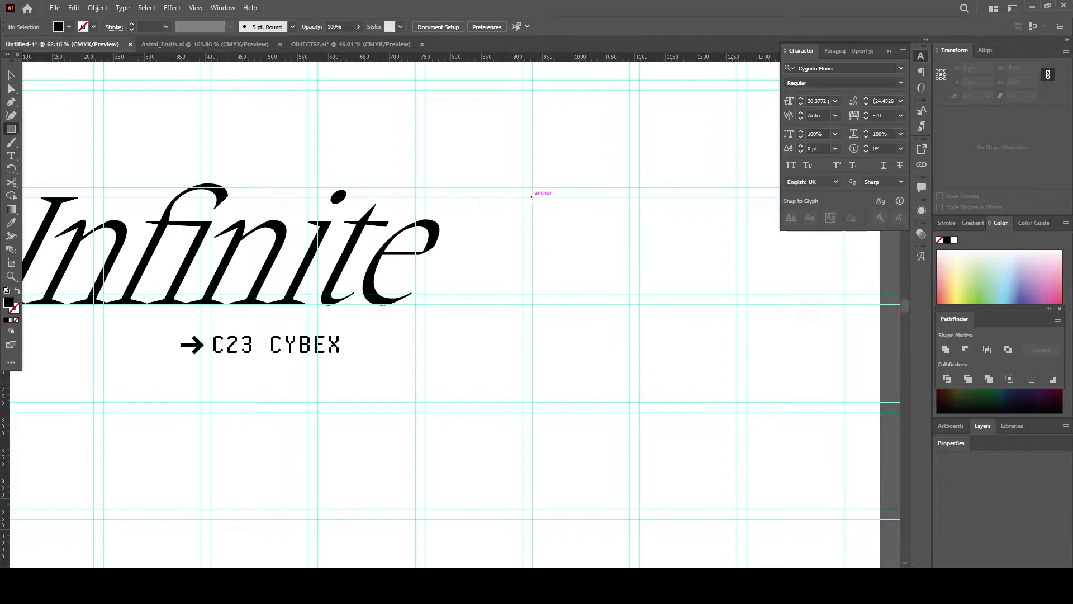
pyautogui.moveTo(542, 208); pyautogui.dragTo(643, 210)
pyautogui.press('v')
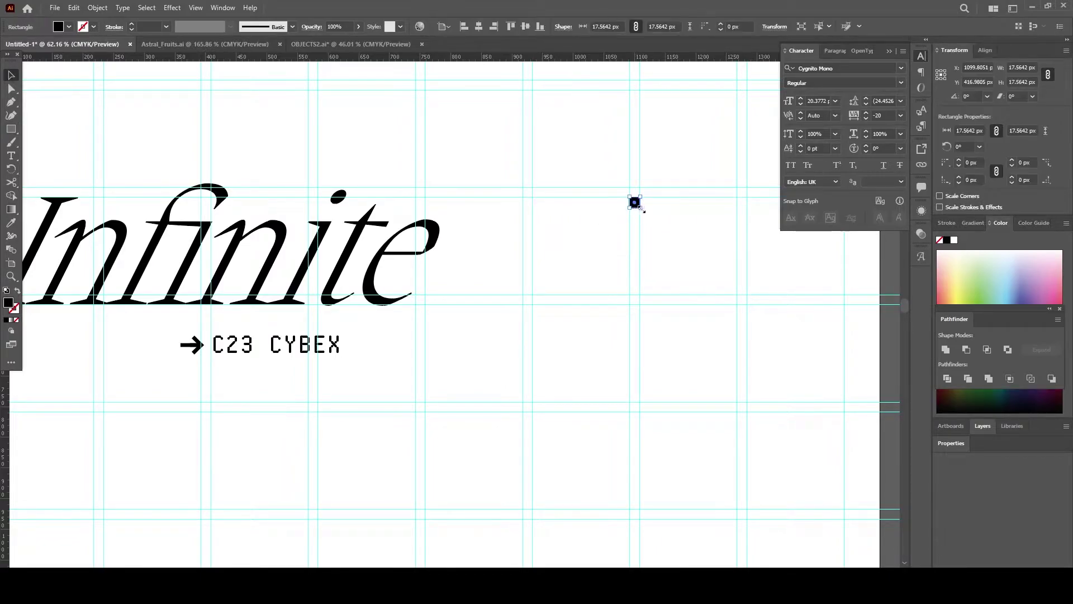
pyautogui.click(649, 216)
pyautogui.scroll(3, 643, 211)
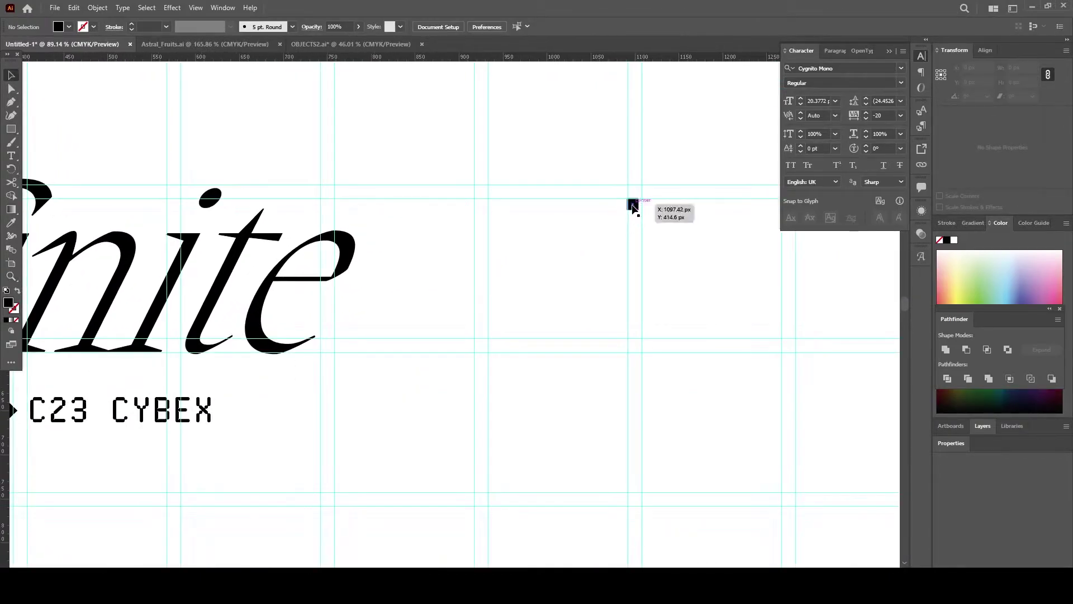
pyautogui.moveTo(633, 207)
pyautogui.mouseDown()
pyautogui.moveTo(649, 208)
pyautogui.moveTo(472, 223)
pyautogui.mouseUp()
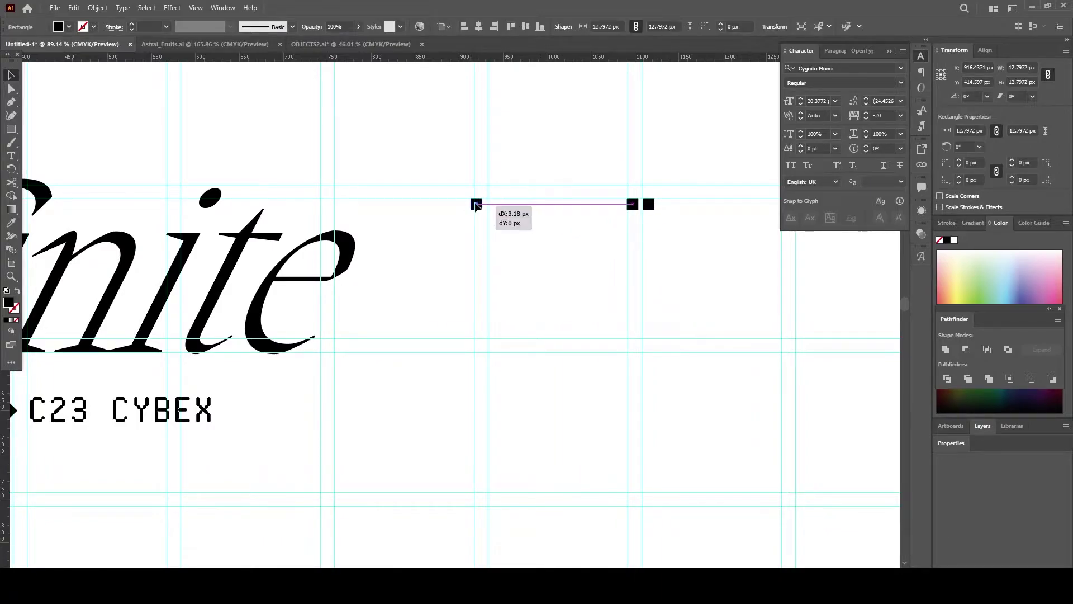
pyautogui.moveTo(685, 229)
pyautogui.mouseDown()
pyautogui.moveTo(515, 256)
pyautogui.moveTo(767, 240)
pyautogui.mouseUp()
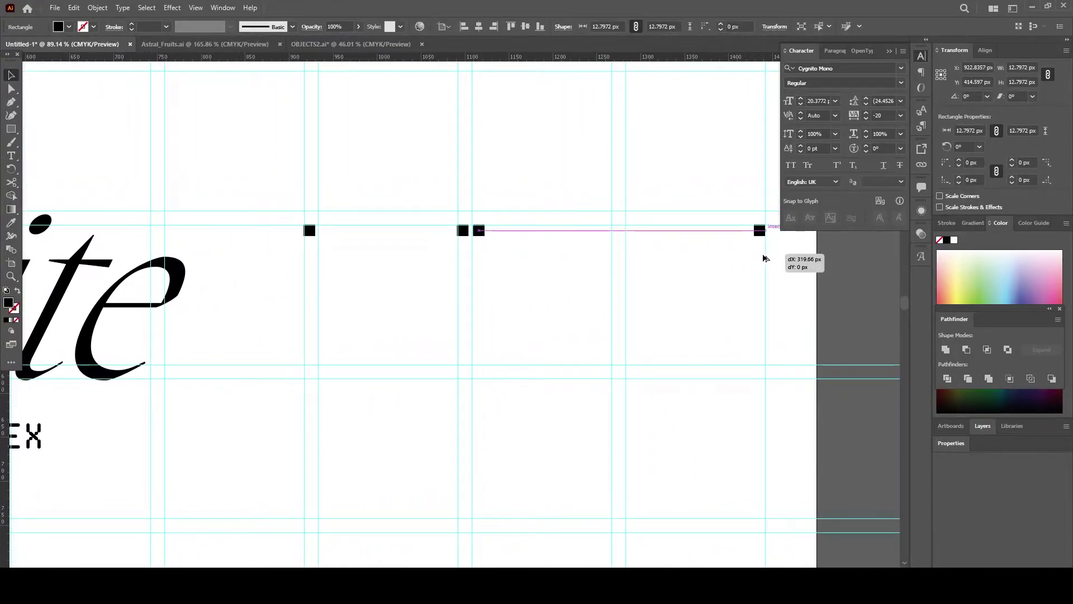
pyautogui.moveTo(486, 238); pyautogui.dragTo(451, 230)
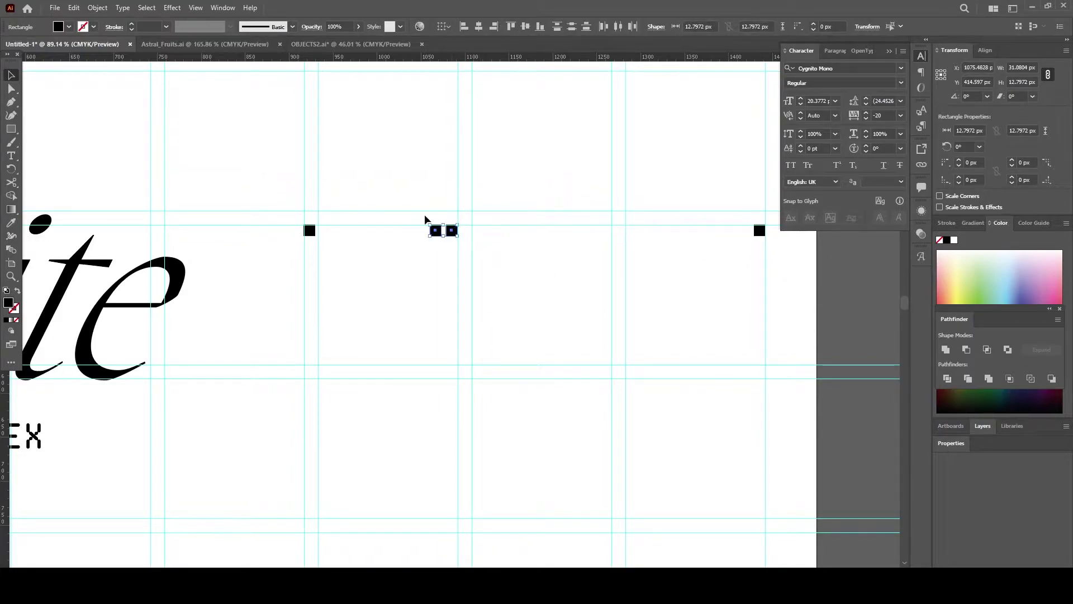
# Step: Make one square in the row hollow with a black outline
pyautogui.click(17, 290)
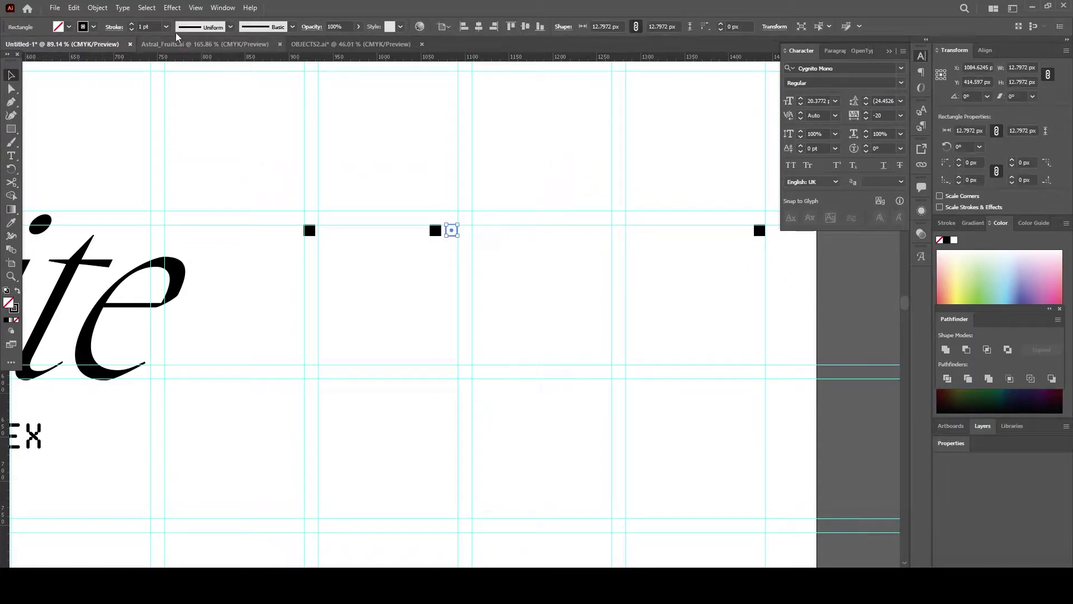
pyautogui.click(114, 27)
pyautogui.click(439, 280)
pyautogui.scroll(-3, 431, 304)
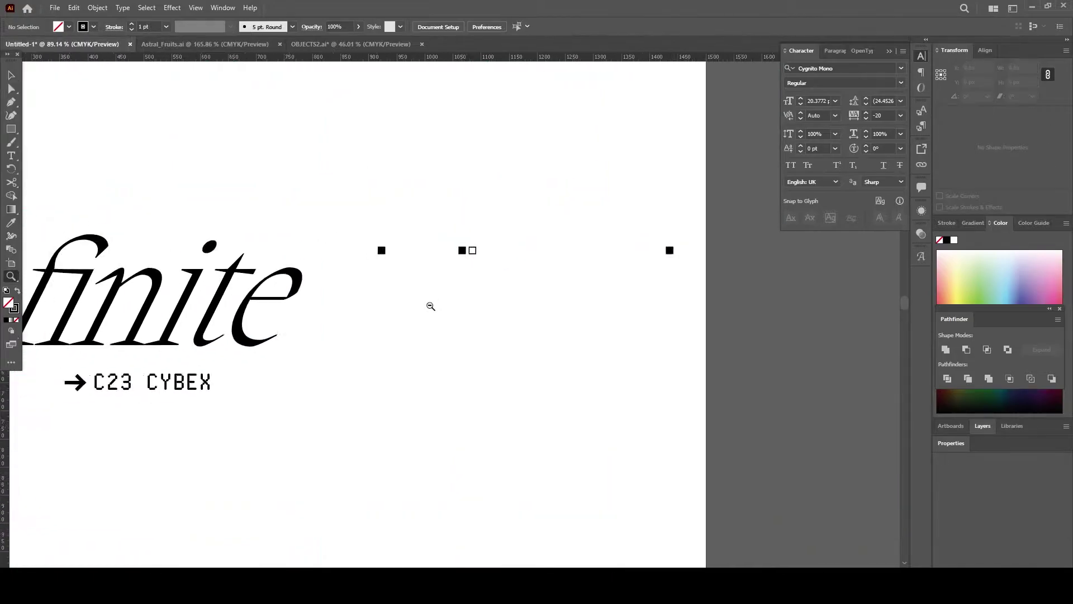
pyautogui.scroll(-1, 503, 257)
pyautogui.scroll(-2, 424, 189)
# Step: Duplicate the square row down in line with C23 CYBEX and arrange the copies
pyautogui.moveTo(515, 211); pyautogui.dragTo(518, 244)
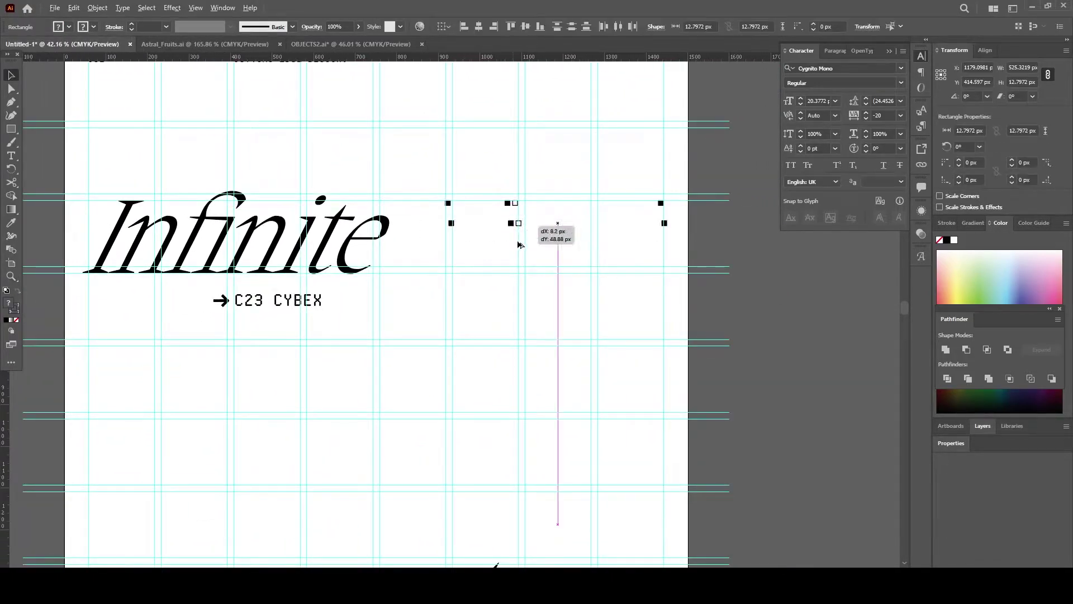
pyautogui.moveTo(524, 296); pyautogui.dragTo(525, 308)
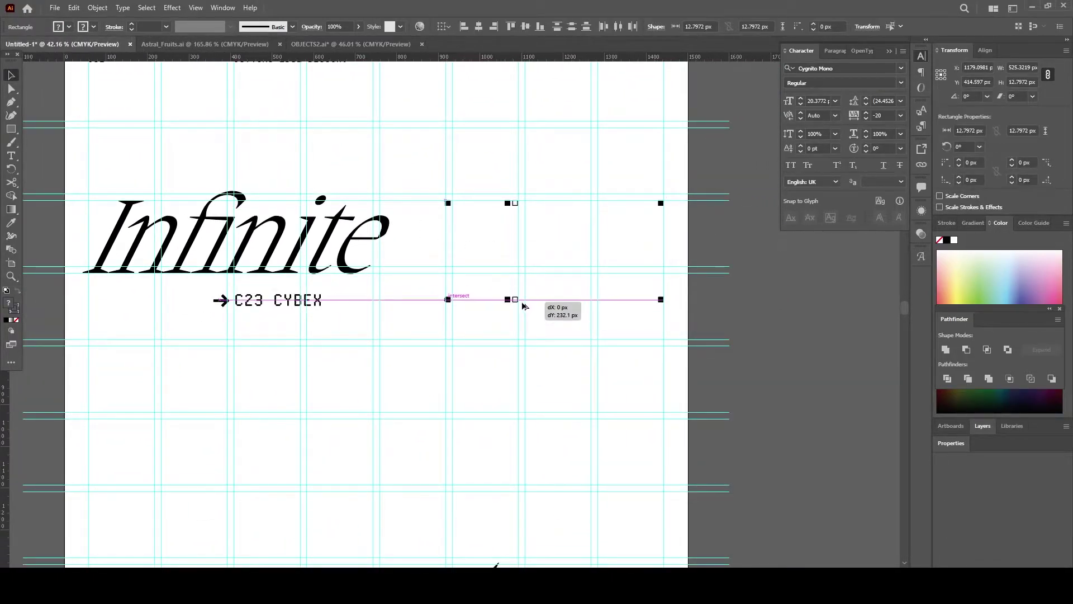
pyautogui.click(521, 335)
pyautogui.scroll(1, 489, 306)
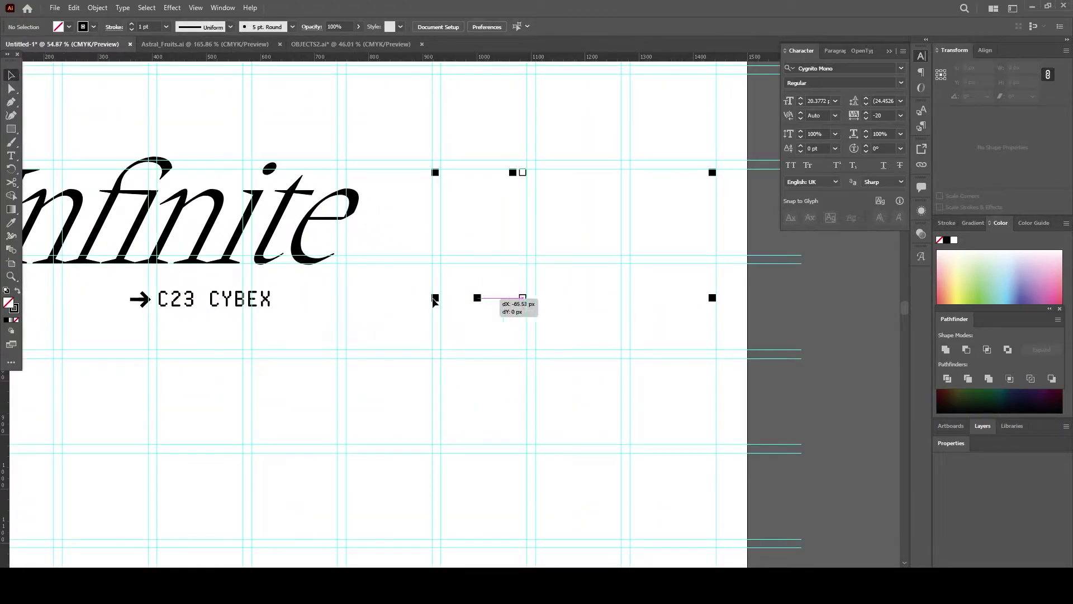
pyautogui.moveTo(425, 301); pyautogui.dragTo(330, 299)
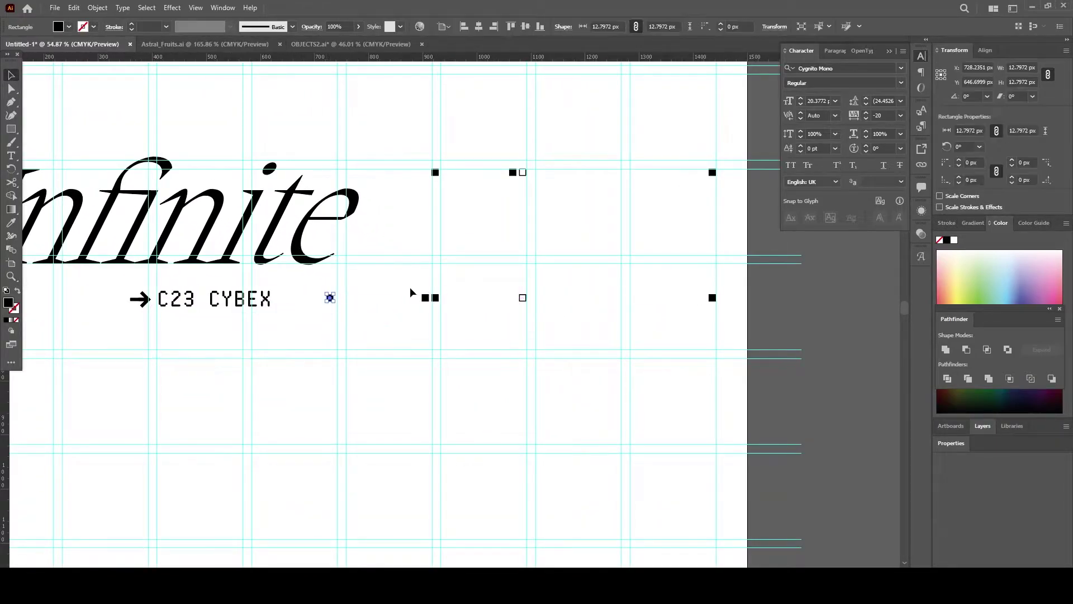
pyautogui.click(436, 302)
pyautogui.click(522, 297)
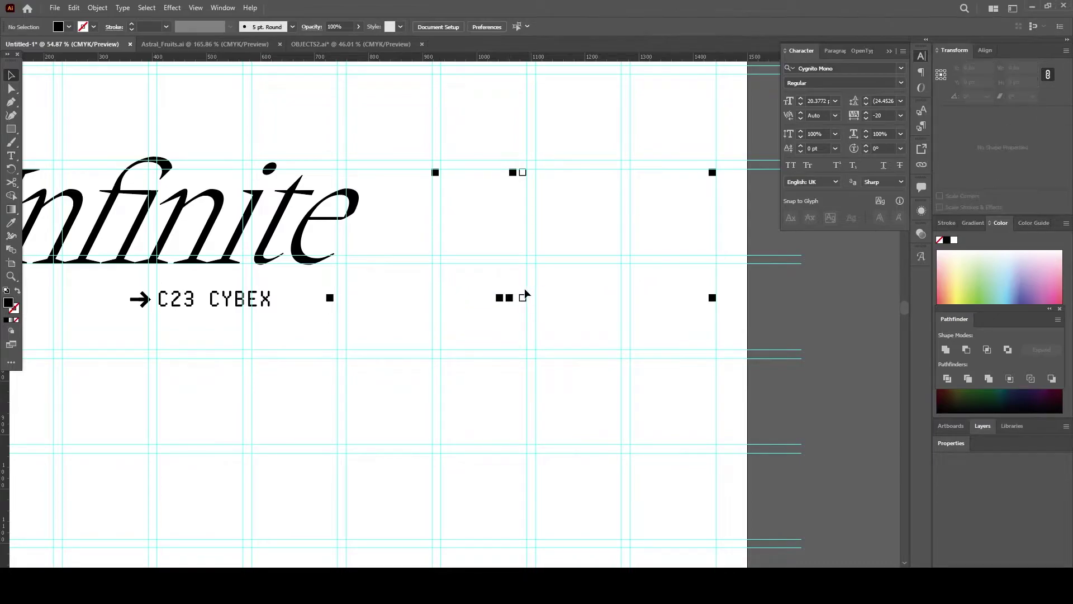
pyautogui.moveTo(586, 305); pyautogui.dragTo(586, 304)
pyautogui.scroll(-2, 586, 305)
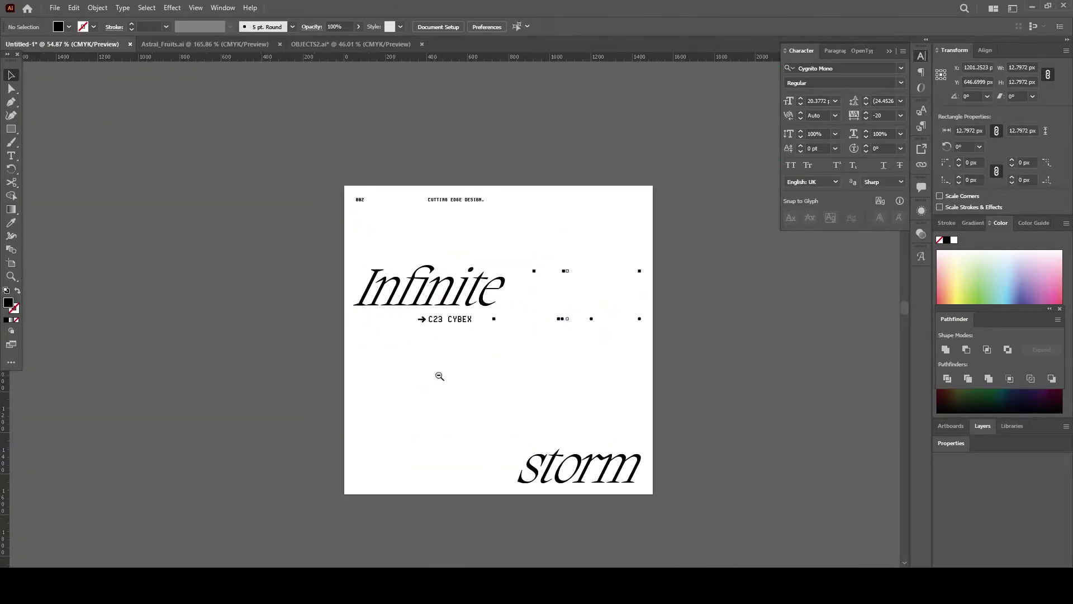
pyautogui.scroll(1, 438, 376)
pyautogui.click(552, 327)
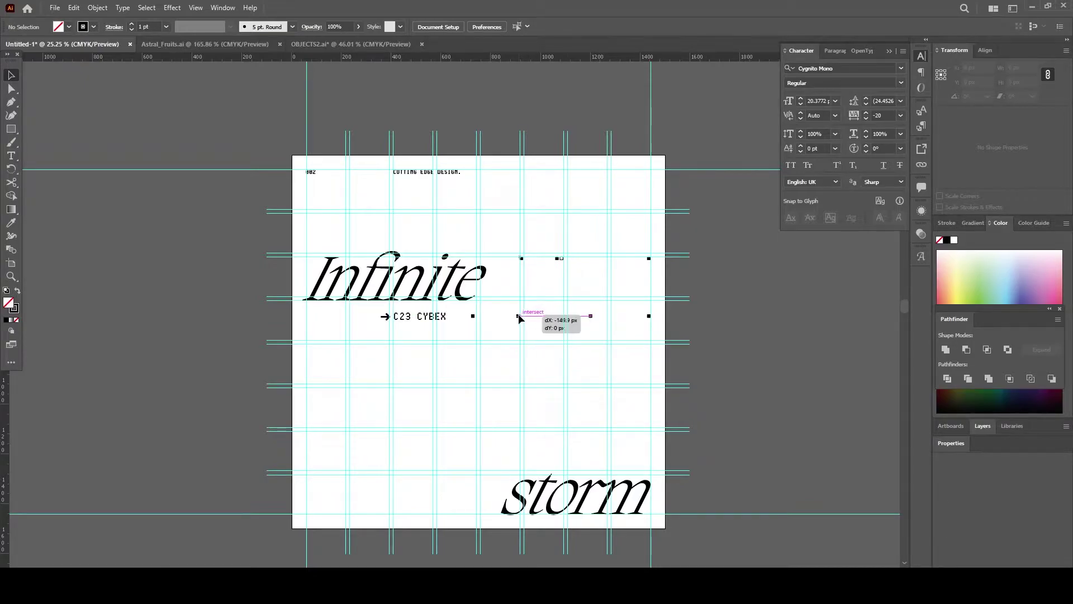
# Step: Add one more square to the lower row with fill and stroke swapped
pyautogui.moveTo(503, 317); pyautogui.dragTo(503, 317)
pyautogui.hotkey('shift', 'x')
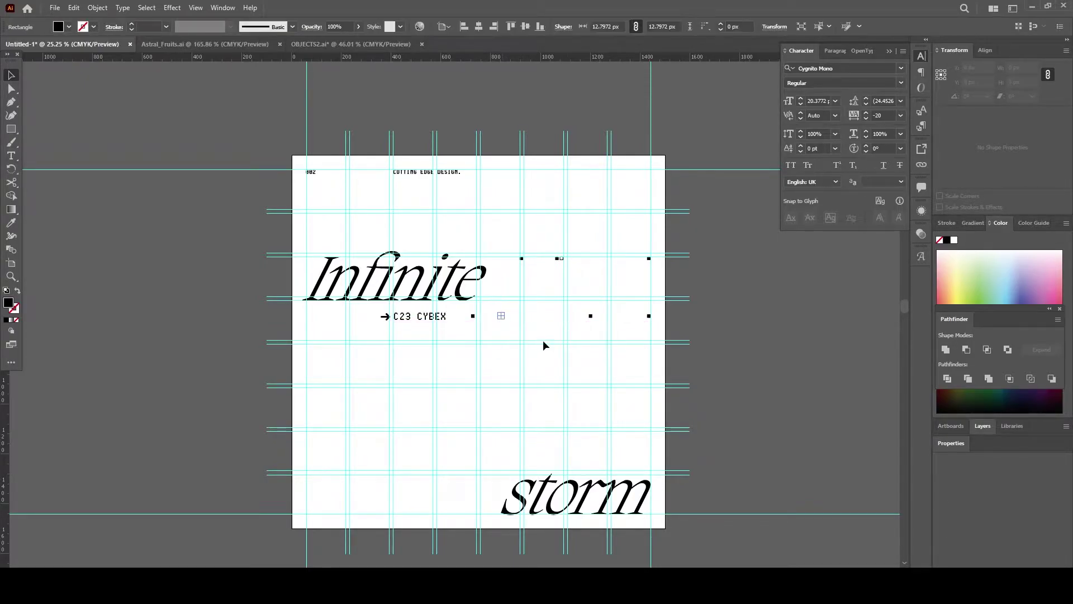
pyautogui.scroll(1, 545, 341)
pyautogui.moveTo(385, 278)
pyautogui.mouseDown()
pyautogui.moveTo(374, 274)
pyautogui.moveTo(392, 295)
pyautogui.mouseUp()
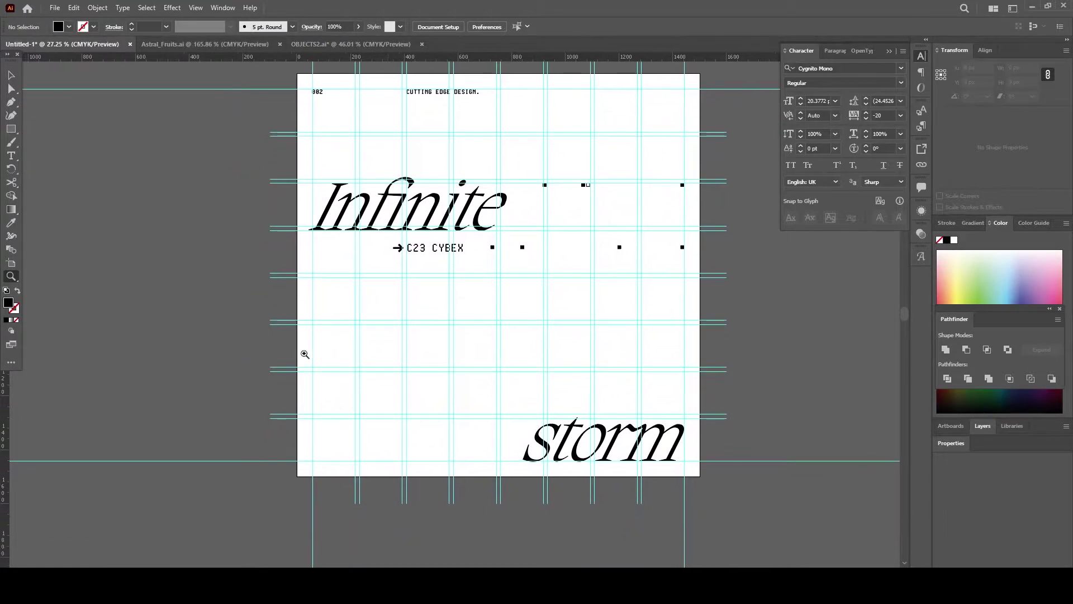
pyautogui.click(304, 354)
# Step: Type "B1" in Guisol Regular and enlarge it at left below C23 CYBEX
pyautogui.press('t')
pyautogui.click(355, 353)
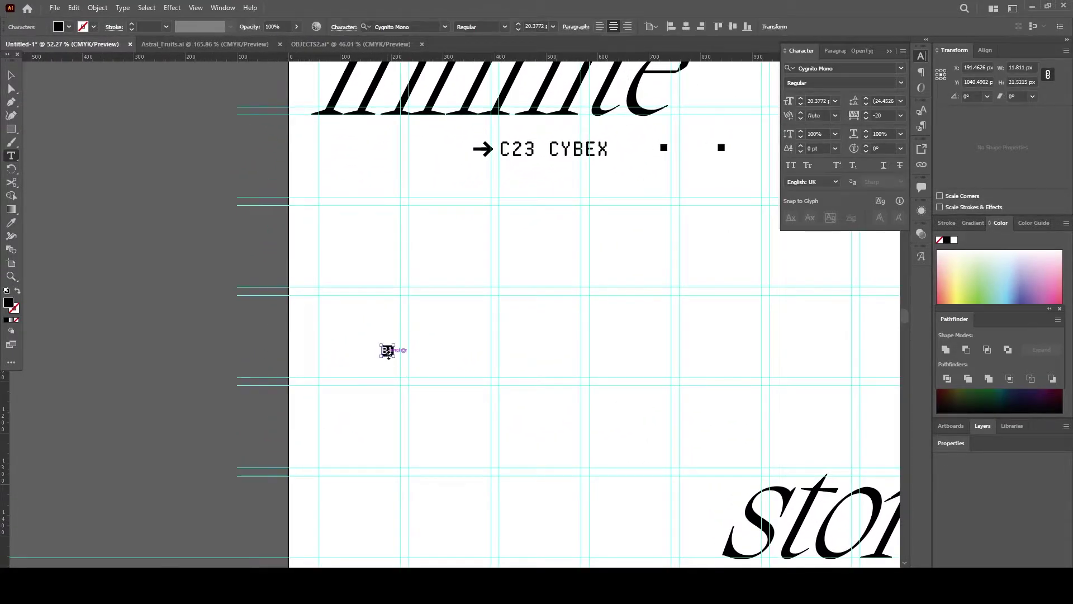
pyautogui.click(385, 26)
pyautogui.write('GUI')
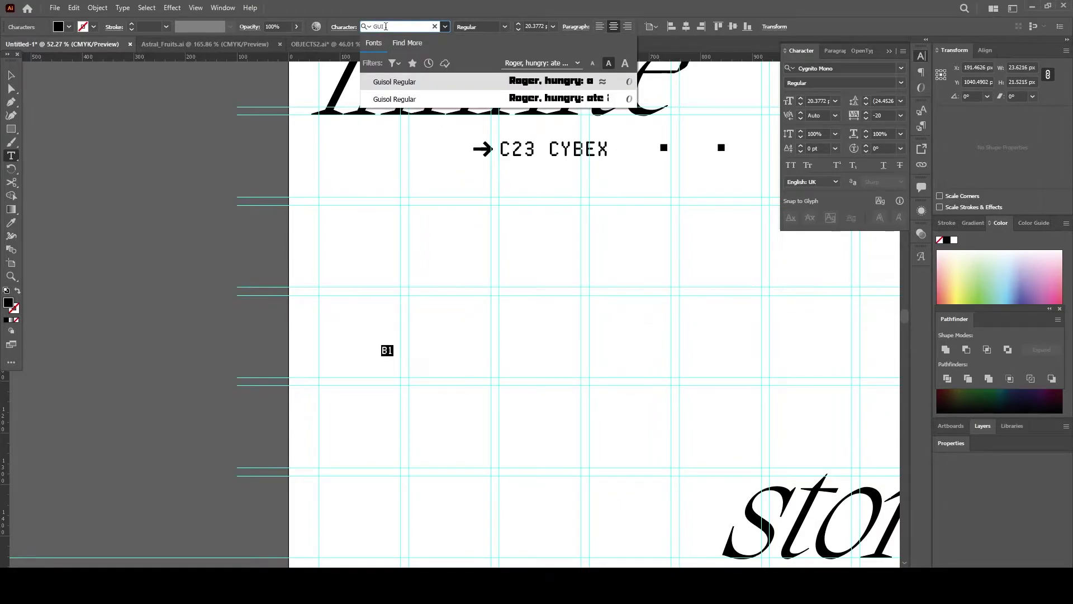
pyautogui.click(535, 96)
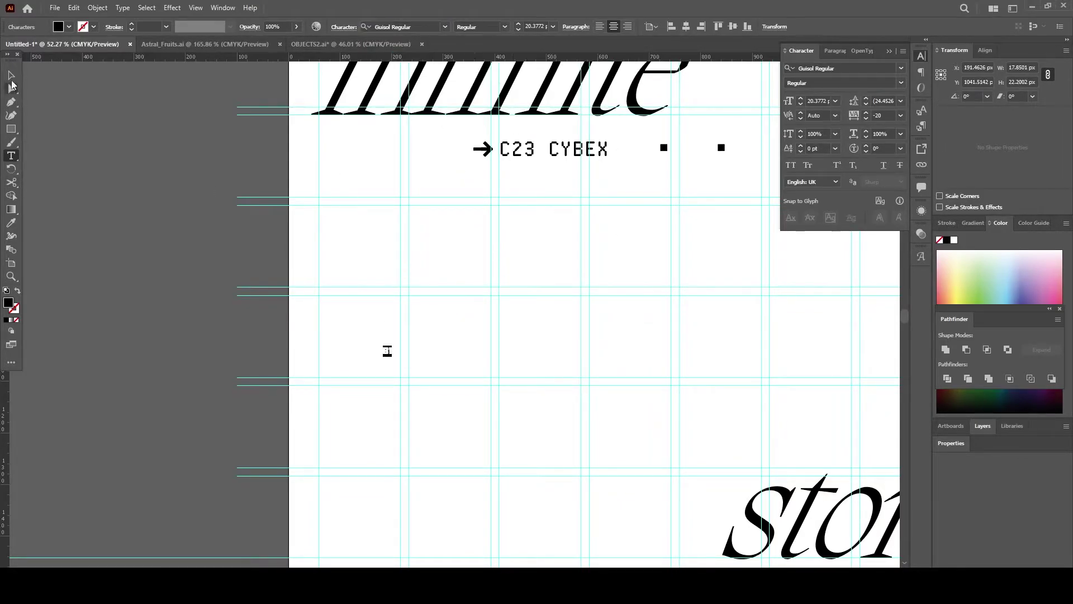
pyautogui.moveTo(393, 358)
pyautogui.mouseDown()
pyautogui.moveTo(472, 438)
pyautogui.moveTo(397, 395)
pyautogui.moveTo(403, 350)
pyautogui.mouseUp()
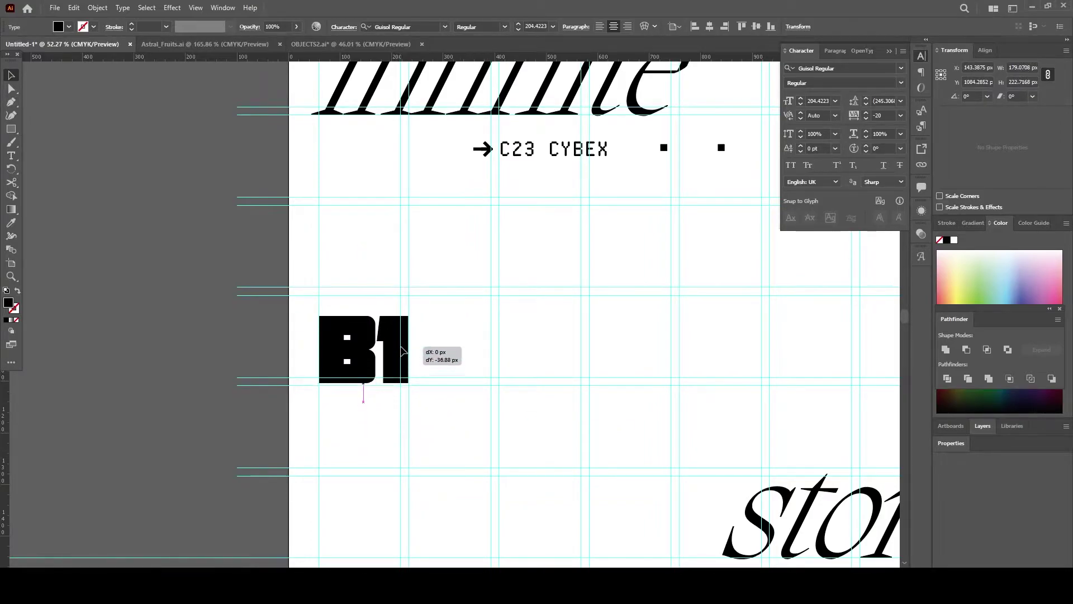
pyautogui.click(430, 343)
pyautogui.hotkey('ctrl', '-')
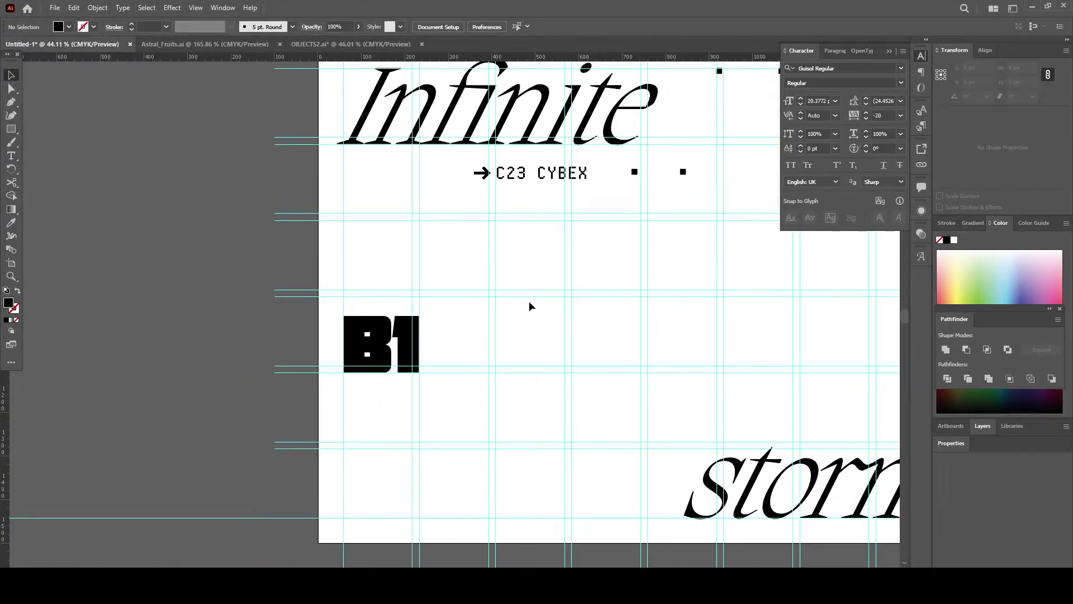
# Step: Duplicate storm and retype it as "infinite" and "storm" on two lines
pyautogui.moveTo(768, 459); pyautogui.dragTo(470, 230)
pyautogui.scroll(2, 469, 229)
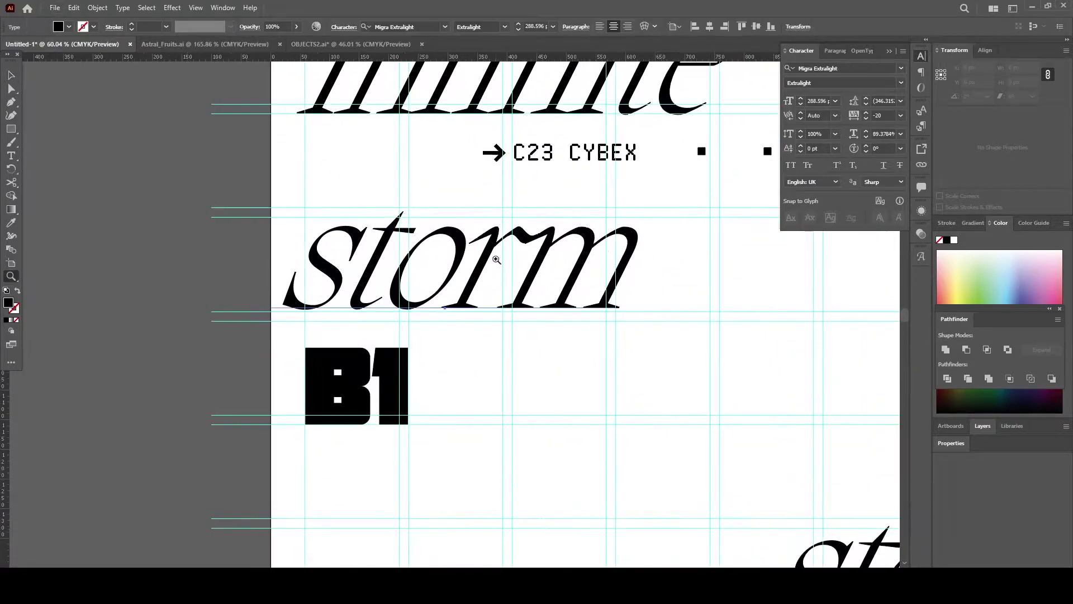
pyautogui.doubleClick(495, 257)
pyautogui.write('INFINI')
pyautogui.hotkey('ctrl', 'a')
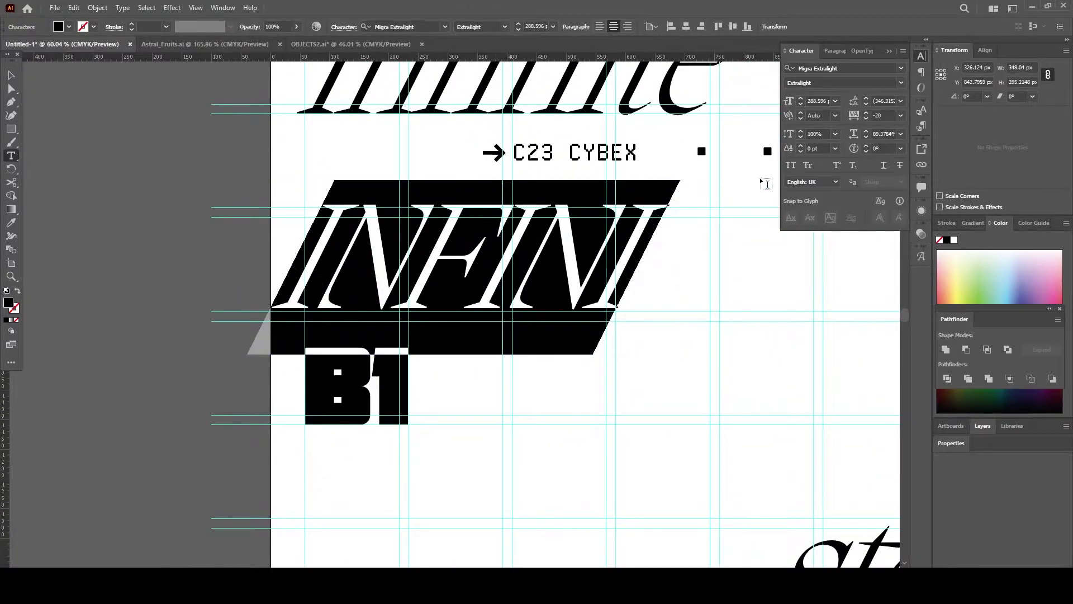
pyautogui.write('infinite')
pyautogui.press('Return')
pyautogui.write('s')
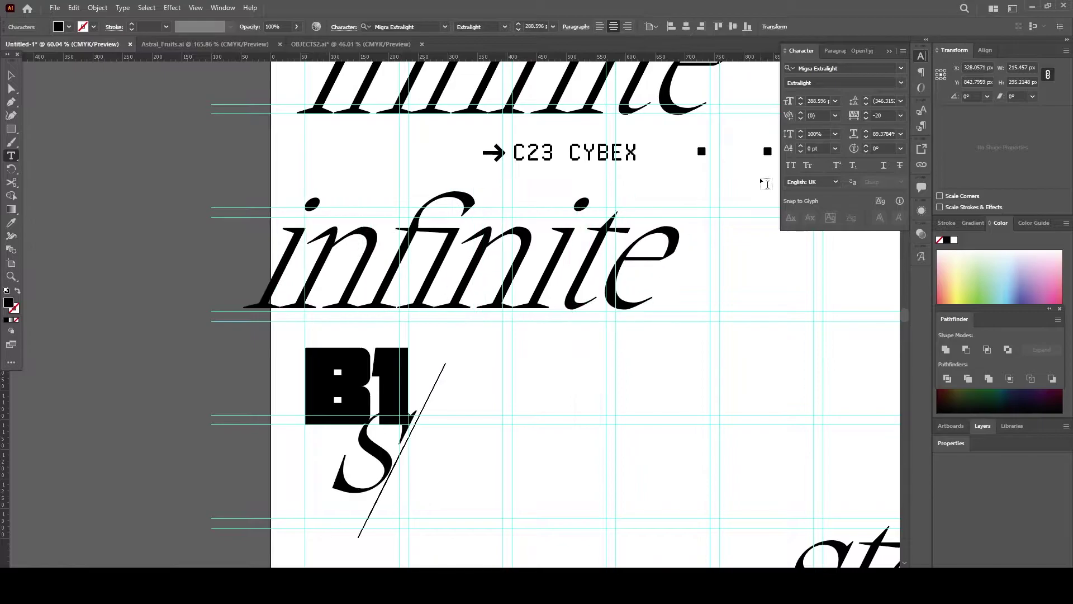
pyautogui.write('torm')
# Step: Shrink the label's font size, move it above B1, and convert it to outlines
pyautogui.hotkey('ctrl', 'a')
pyautogui.hotkey('ctrl', 'shift', ',')
pyautogui.hotkey('ctrl', 'shift', ',')
pyautogui.hotkey('ctrl', 'shift', ',')
pyautogui.hotkey('ctrl', 'shift', ',')
pyautogui.hotkey('ctrl', 'shift', ',')
pyautogui.hotkey('ctrl', 'shift', ',')
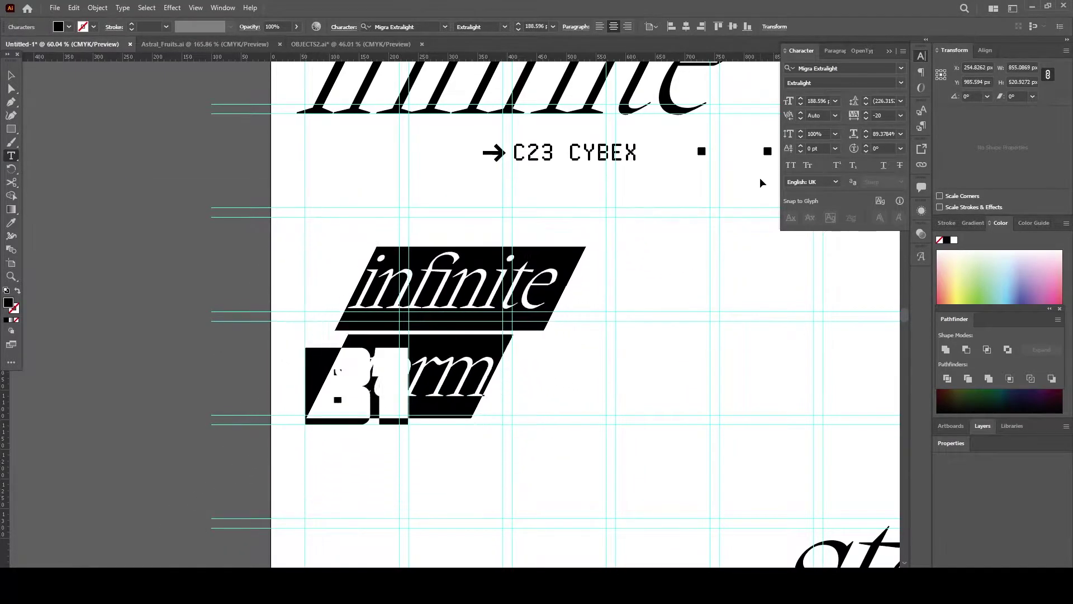
pyautogui.hotkey('ctrl', 'shift', ',')
pyautogui.hotkey('ctrl', 'shift', ',')
pyautogui.hotkey('ctrl', 'shift', ',')
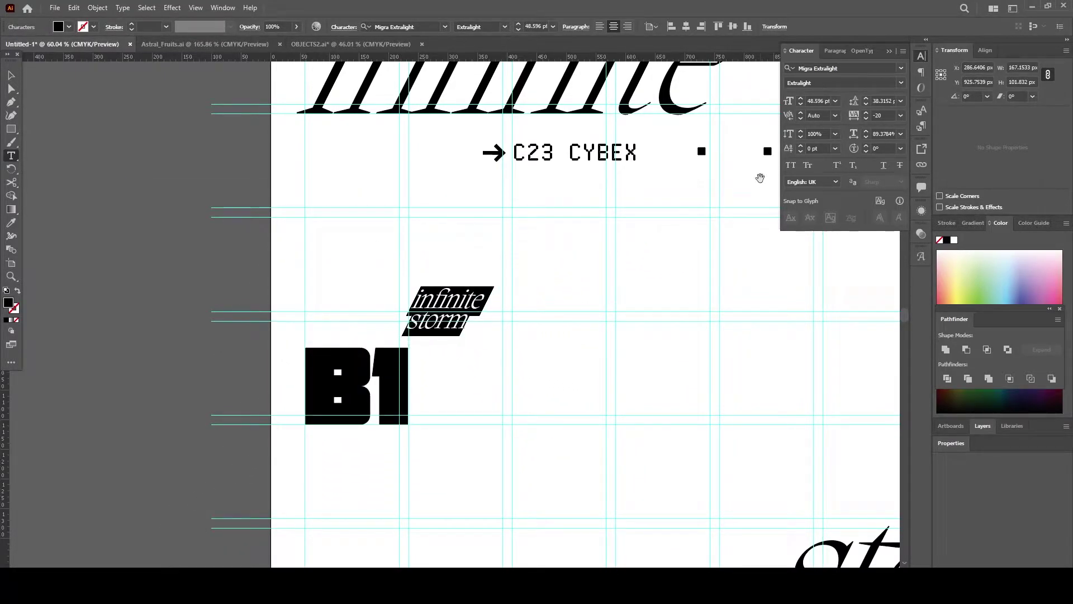
pyautogui.press('Escape')
pyautogui.scroll(4, 312, 220)
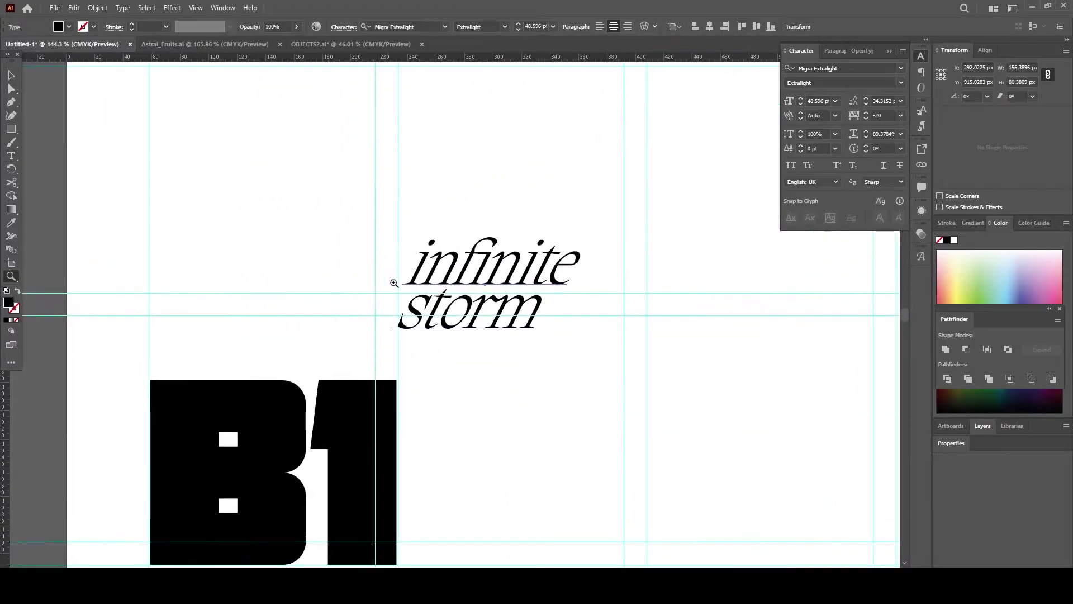
pyautogui.moveTo(396, 275); pyautogui.dragTo(262, 308)
pyautogui.scroll(2, 263, 308)
pyautogui.hotkey('ctrl', 'shift', 'o')
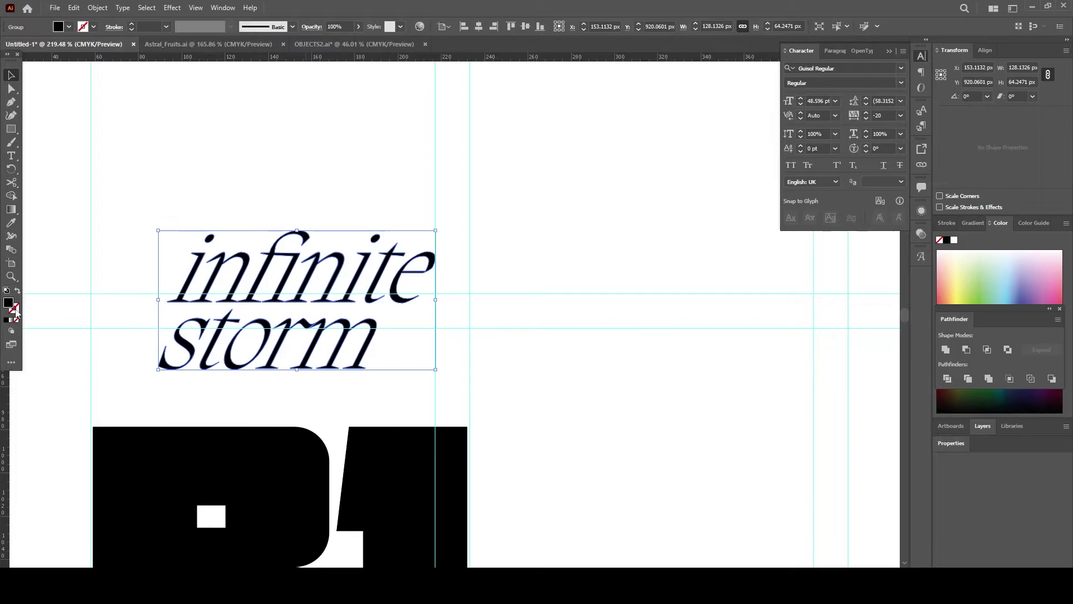
# Step: Give the outlined lettering a black 1.75 pt stroke aligned outside
pyautogui.click(948, 241)
pyautogui.click(112, 28)
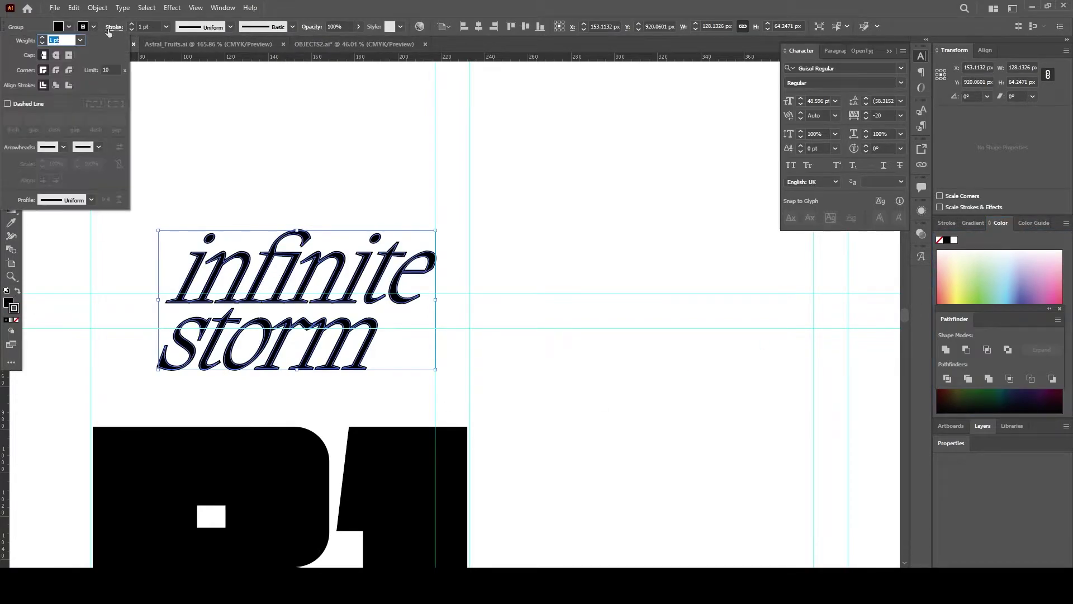
pyautogui.click(69, 86)
pyautogui.click(132, 24)
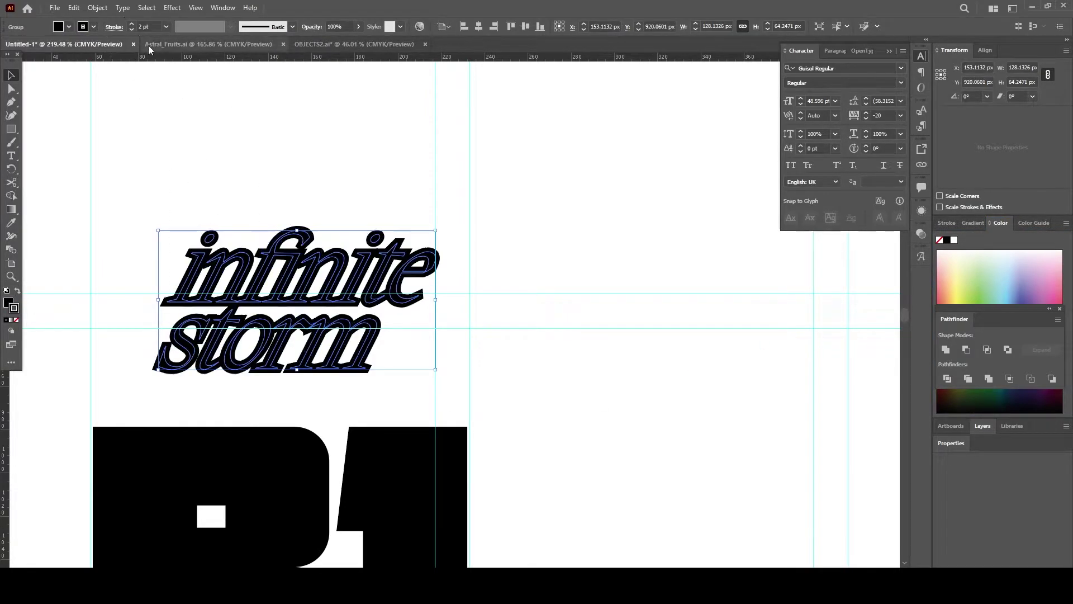
pyautogui.write('.75')
pyautogui.press('Return')
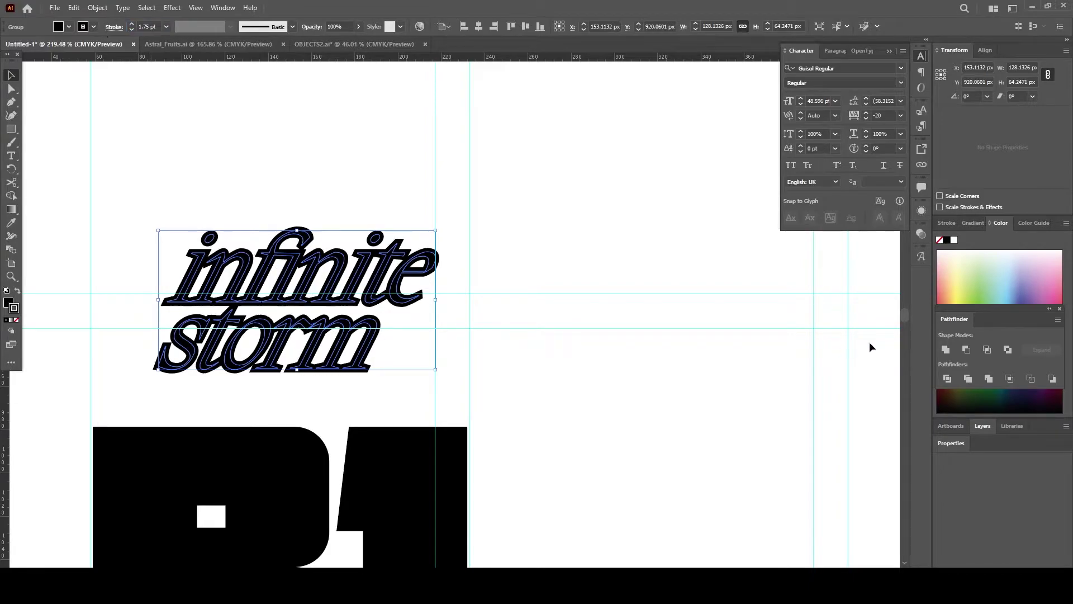
# Step: Expand the stroked lettering with Object > Expand, then undo the Pathfinder unite
pyautogui.click(98, 8)
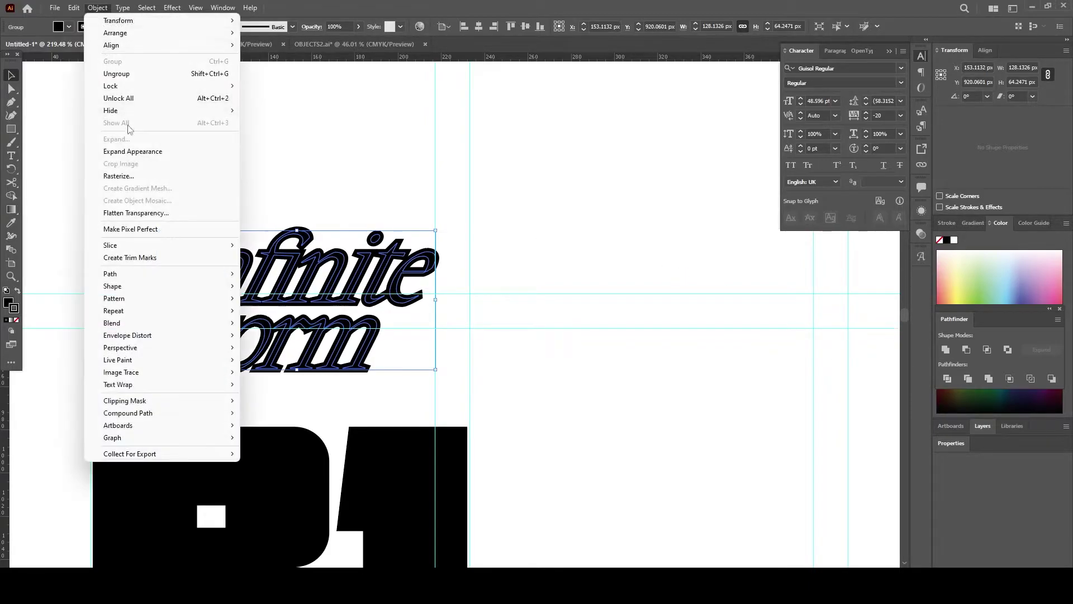
pyautogui.click(128, 150)
pyautogui.click(944, 350)
pyautogui.hotkey('ctrl', 'shift', 'a')
pyautogui.keyDown('alt'); pyautogui.click(381, 348); pyautogui.keyUp('alt')
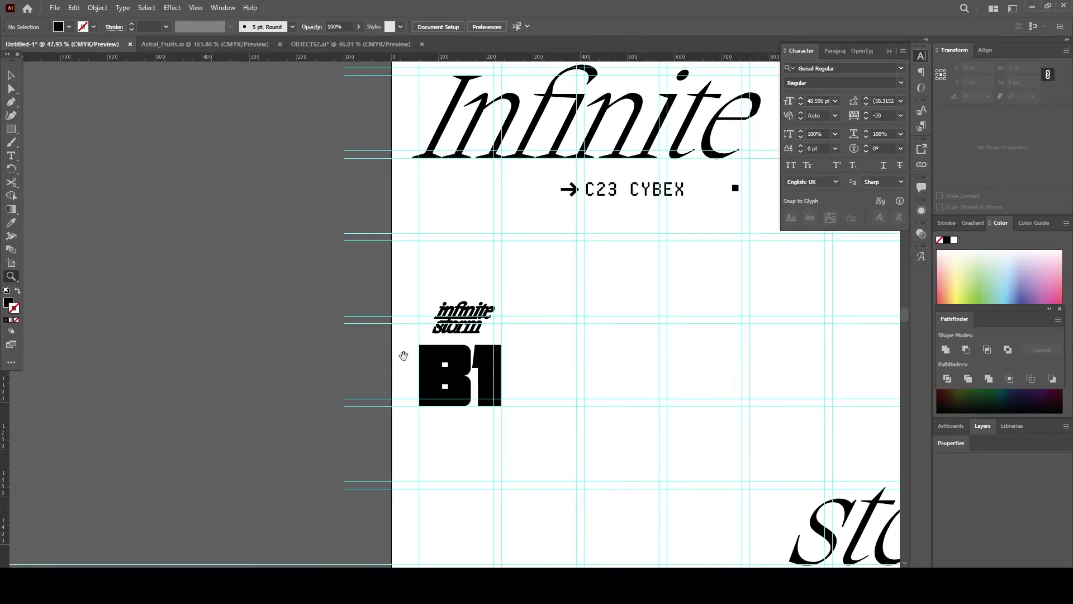
pyautogui.hotkey('ctrl', 'z')
pyautogui.click(460, 322)
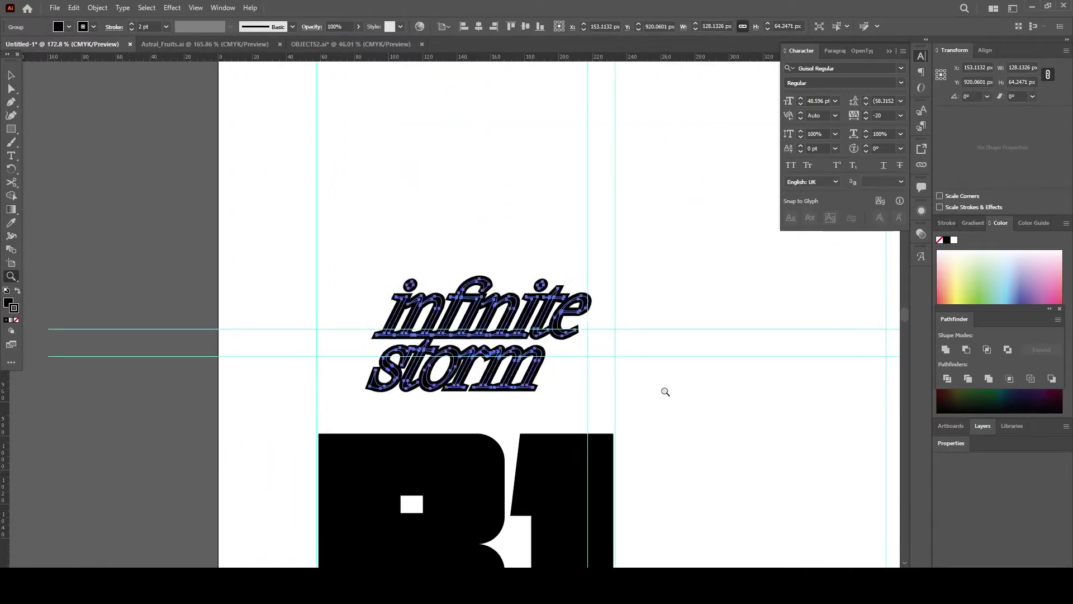
# Step: Adjust the stroke weight and expand the lettering again into solid shapes
pyautogui.click(131, 29)
pyautogui.click(97, 8)
pyautogui.click(129, 139)
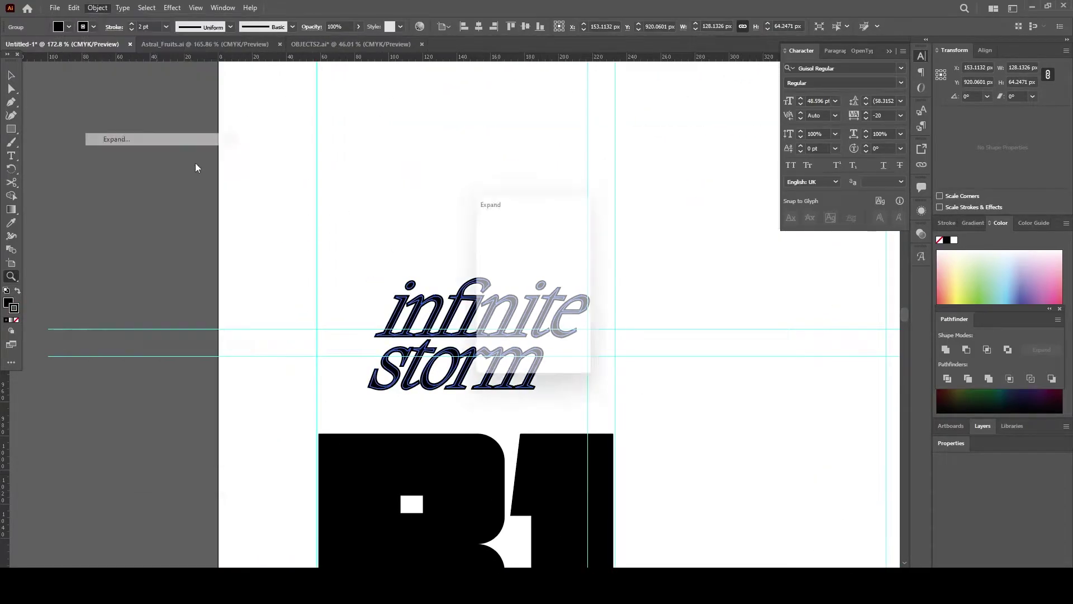
pyautogui.click(564, 355)
pyautogui.click(945, 349)
pyautogui.press('v')
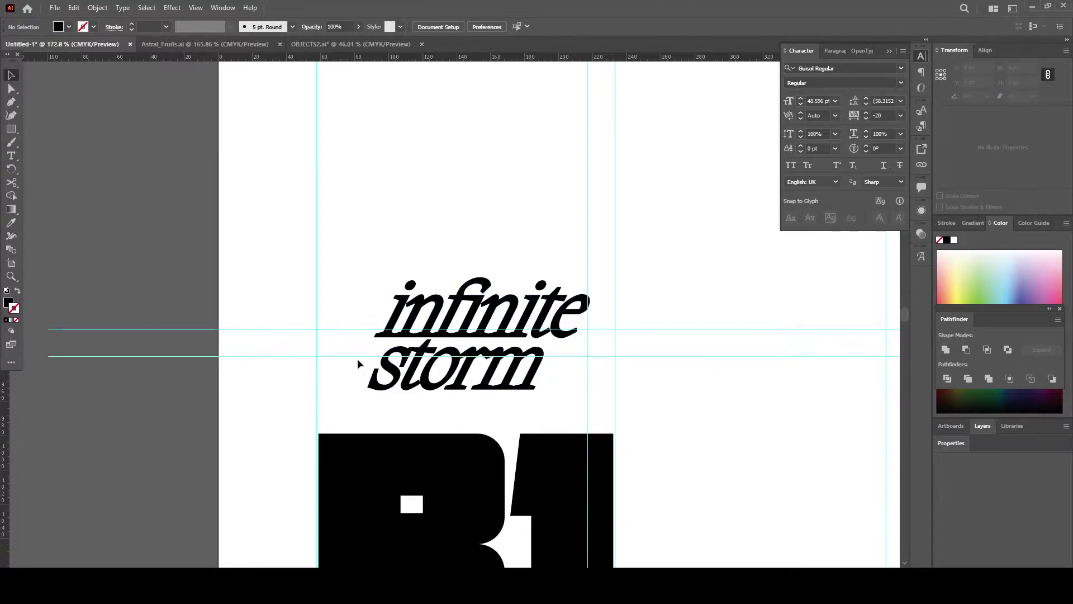
pyautogui.moveTo(357, 357); pyautogui.dragTo(531, 441)
pyautogui.rightClick(531, 366)
pyautogui.click(563, 370)
pyautogui.rightClick(480, 335)
pyautogui.click(500, 342)
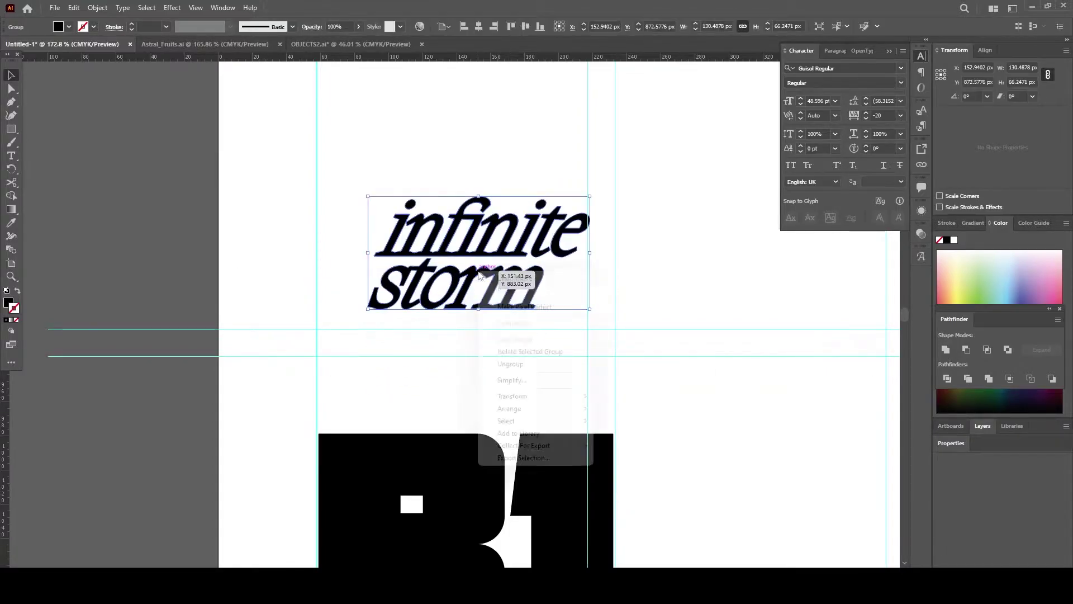
pyautogui.click(508, 364)
# Step: Nudge storm slightly right and group infinite and storm together above B1
pyautogui.moveTo(531, 302); pyautogui.dragTo(549, 302)
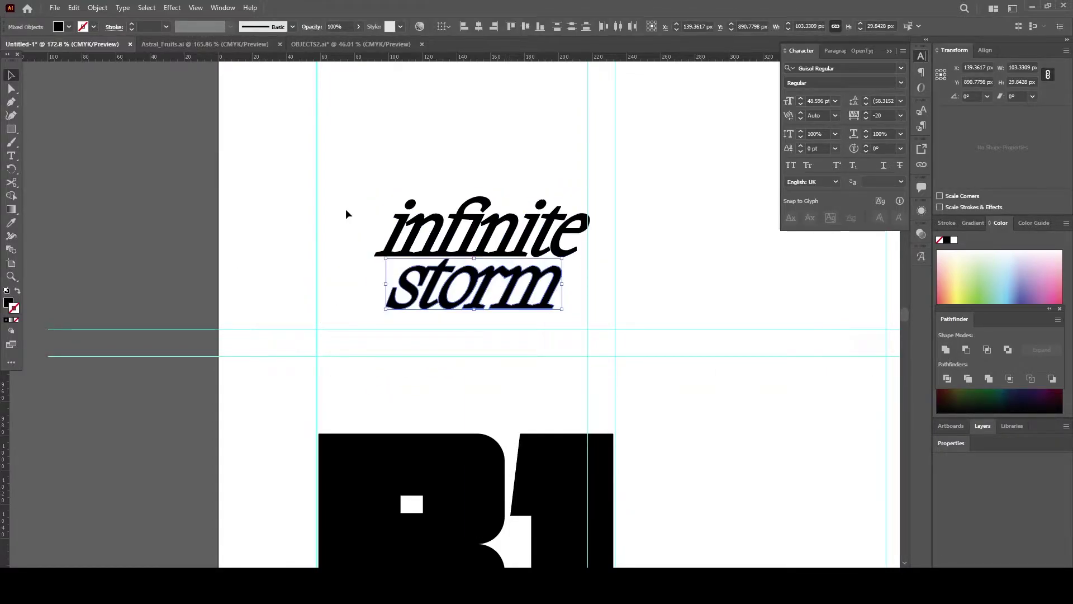
pyautogui.moveTo(347, 210)
pyautogui.mouseDown()
pyautogui.moveTo(553, 305)
pyautogui.moveTo(545, 373)
pyautogui.mouseUp()
pyautogui.hotkey('ctrl', 'g')
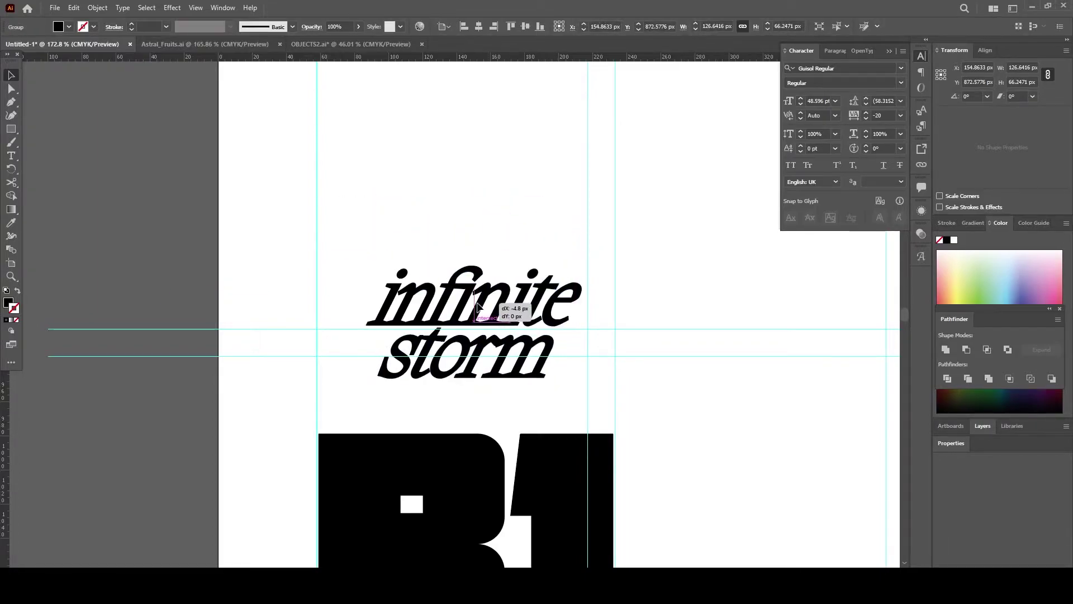
pyautogui.press('z')
pyautogui.keyDown('alt'); pyautogui.click(403, 346); pyautogui.keyUp('alt')
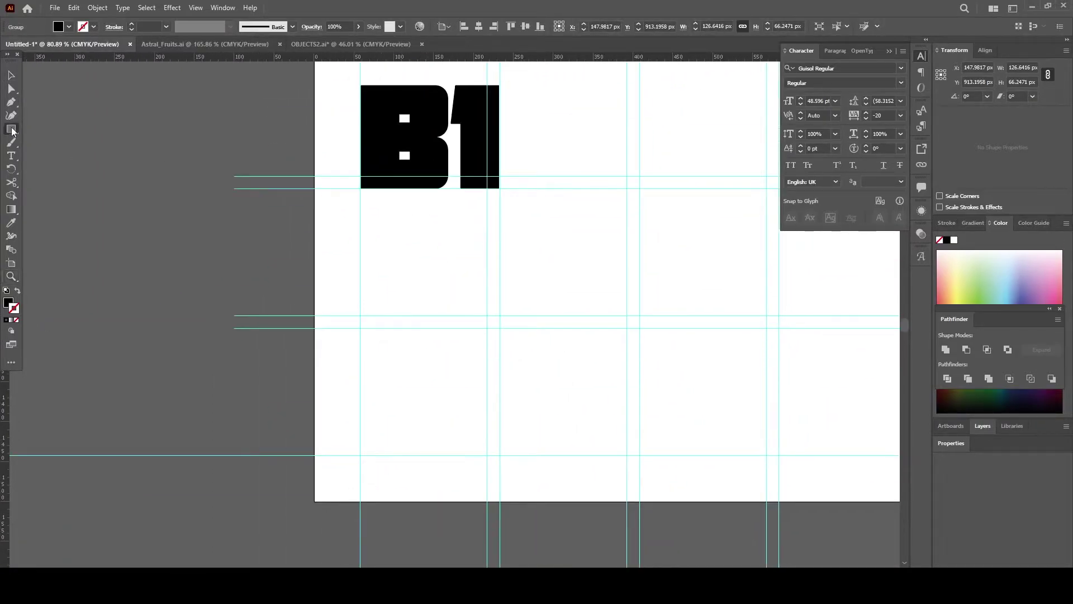
# Step: Draw a tall black rounded-corner rectangle directly below B1, matching its width
pyautogui.moveTo(360, 201)
pyautogui.mouseDown()
pyautogui.moveTo(499, 369)
pyautogui.moveTo(499, 385)
pyautogui.mouseUp()
pyautogui.press('v')
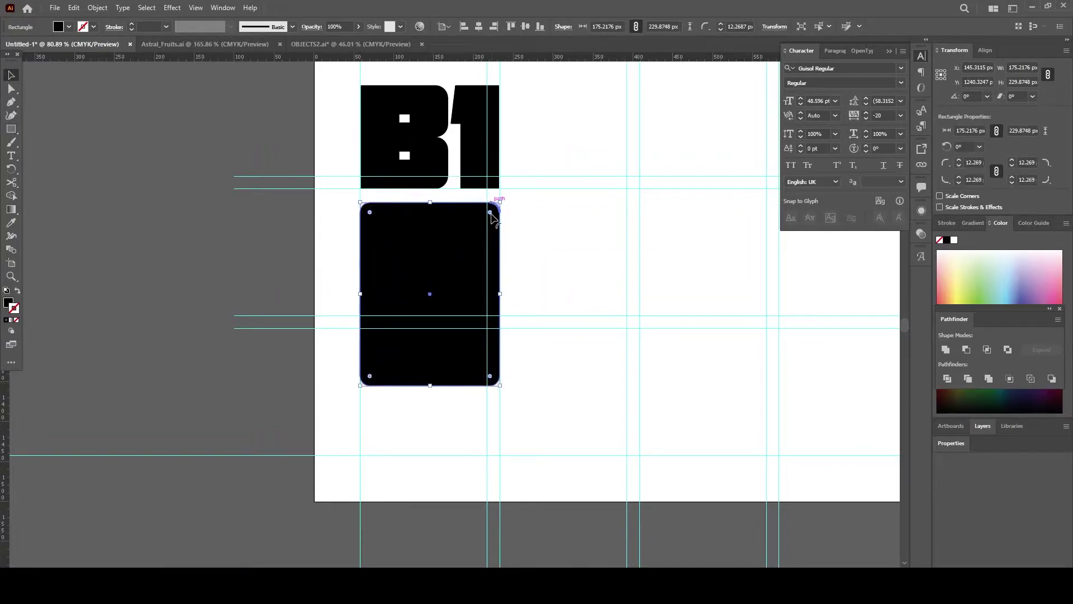
pyautogui.click(550, 233)
pyautogui.keyDown('alt'); pyautogui.scroll(-2, 551, 233); pyautogui.keyUp('alt')
pyautogui.scroll(2, 481, 271)
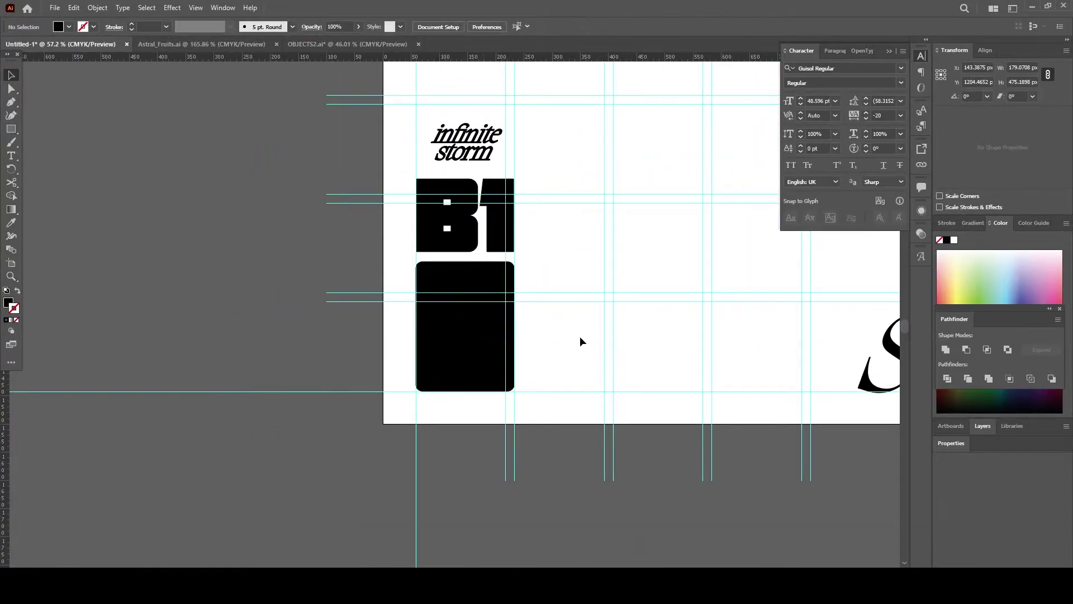
pyautogui.scroll(-4, 581, 341)
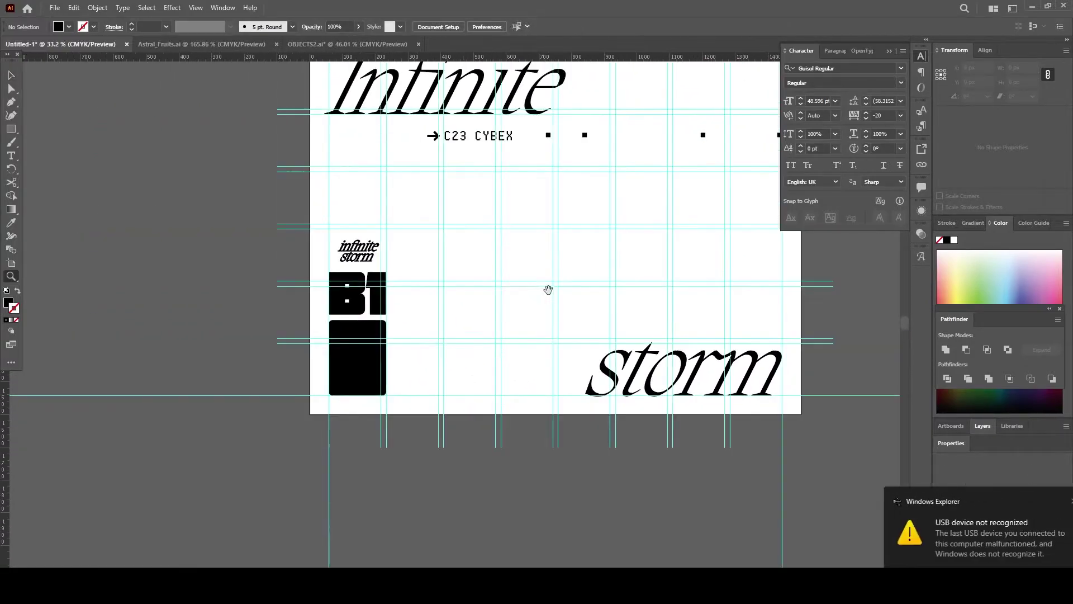
# Step: Move the row of small squares down to the bottom edge and delete the leftmost one
pyautogui.moveTo(547, 289); pyautogui.dragTo(465, 313)
pyautogui.moveTo(717, 107); pyautogui.dragTo(716, 105)
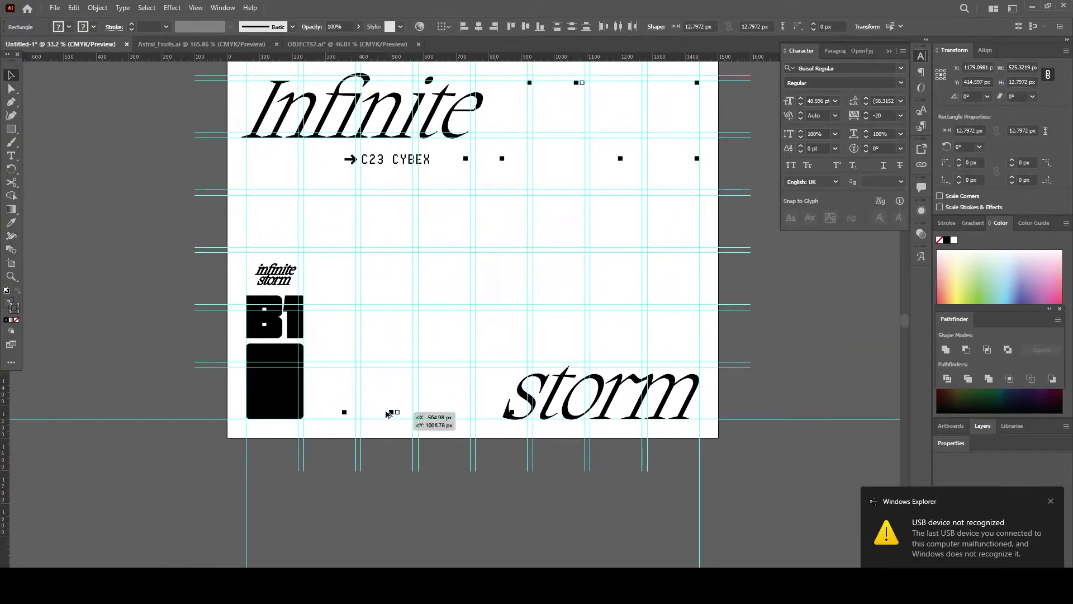
pyautogui.moveTo(373, 417); pyautogui.dragTo(362, 419)
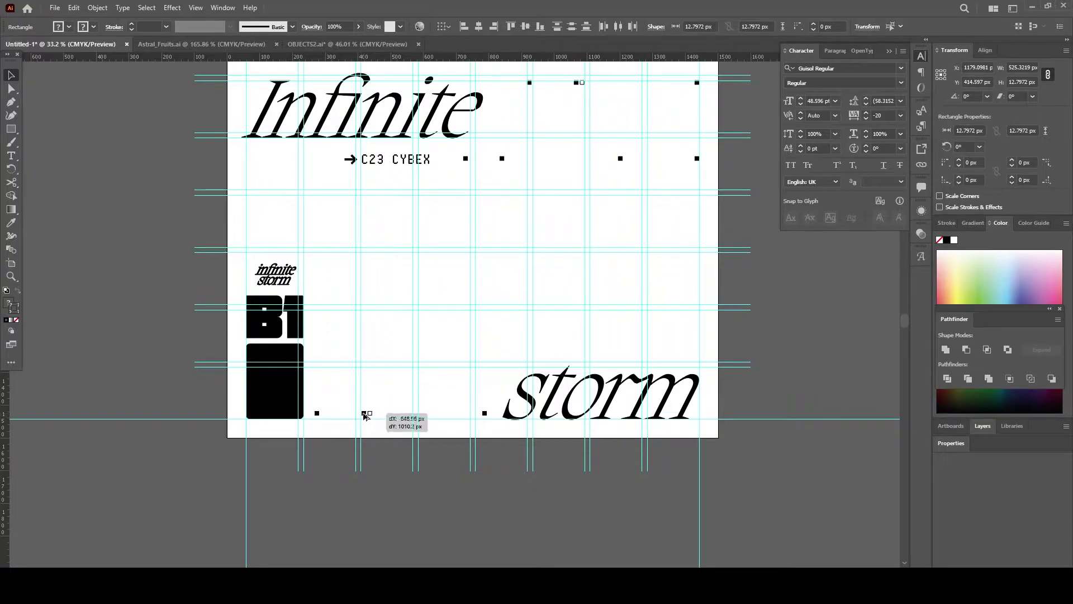
pyautogui.scroll(8, 364, 416)
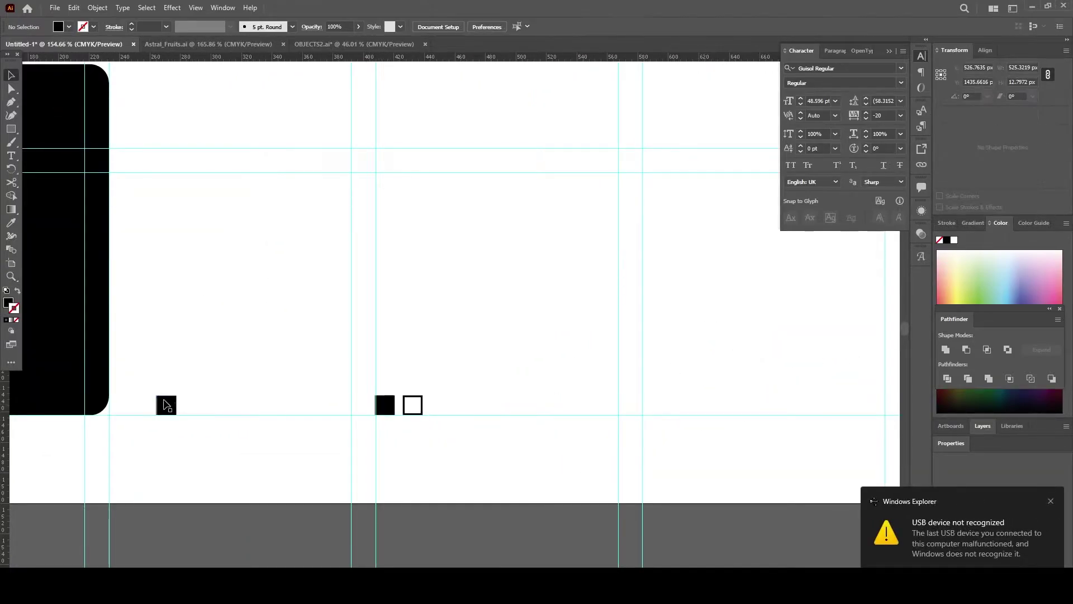
pyautogui.click(166, 406)
pyautogui.press('Delete')
# Step: Fill the hollow square black, then add a hollow copy further right
pyautogui.click(413, 405)
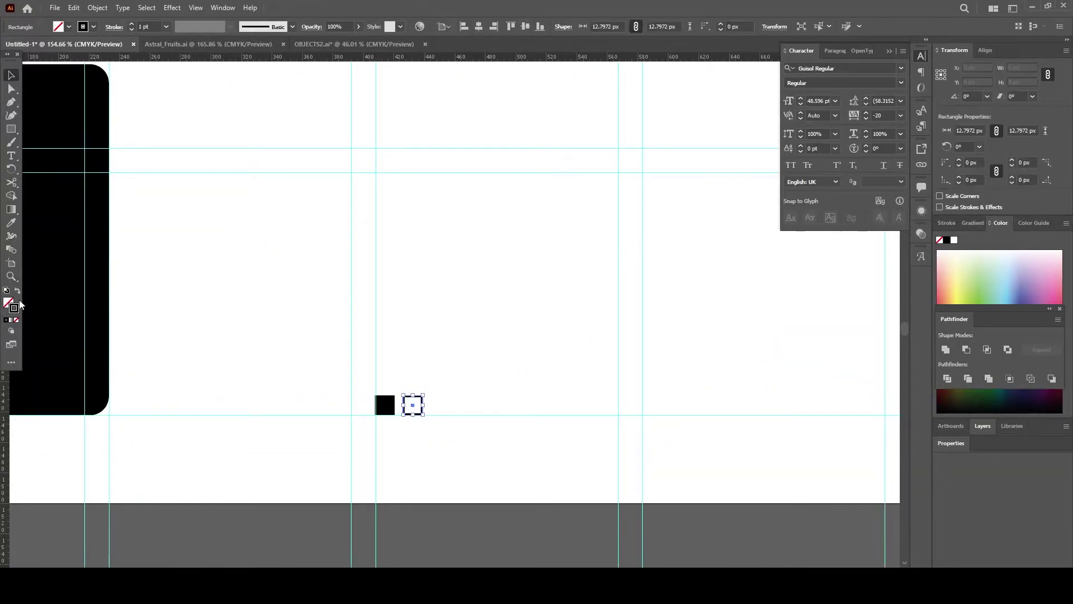
pyautogui.click(17, 290)
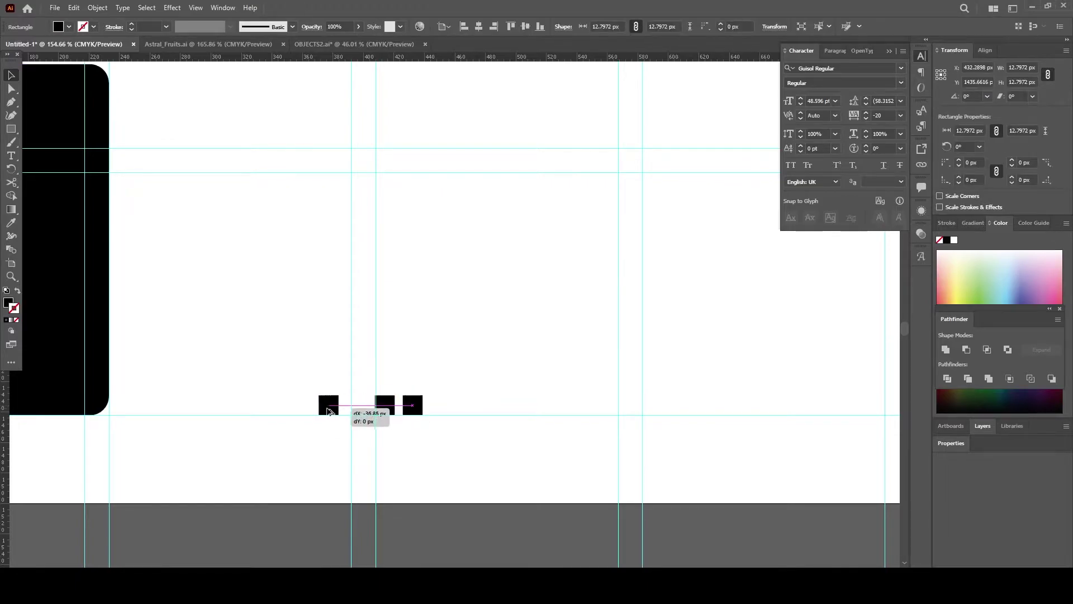
pyautogui.moveTo(412, 404); pyautogui.dragTo(682, 405)
pyautogui.hotkey('shift', 'x')
pyautogui.click(587, 352)
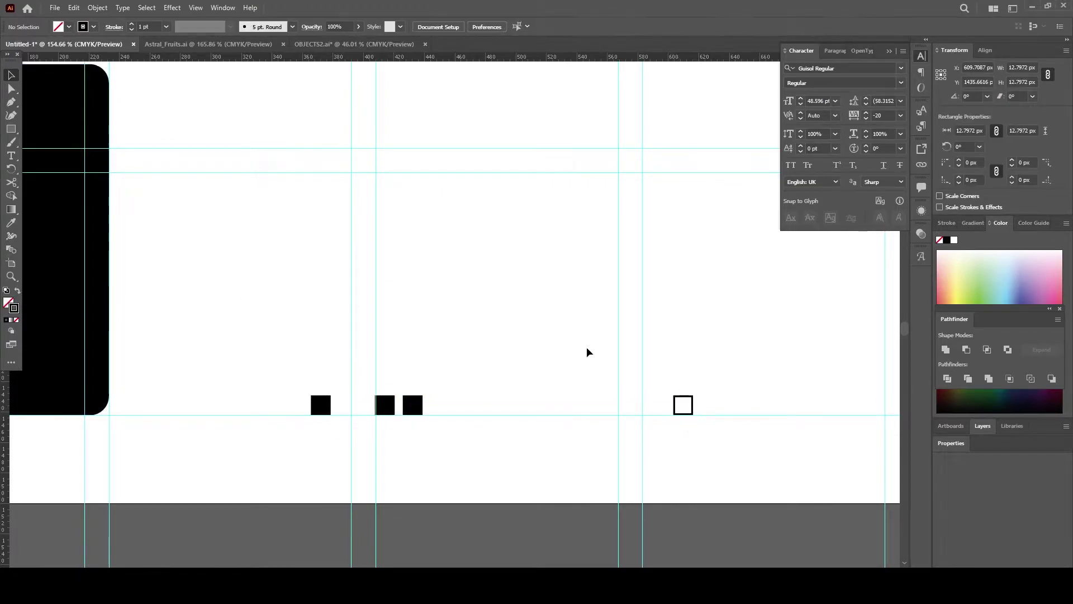
# Step: Shift a small black square 12.8 px right and zoom out to see more of the poster
pyautogui.scroll(-5, 464, 376)
pyautogui.moveTo(464, 376); pyautogui.dragTo(434, 400)
pyautogui.press('v')
pyautogui.hotkey('shift', 'x')
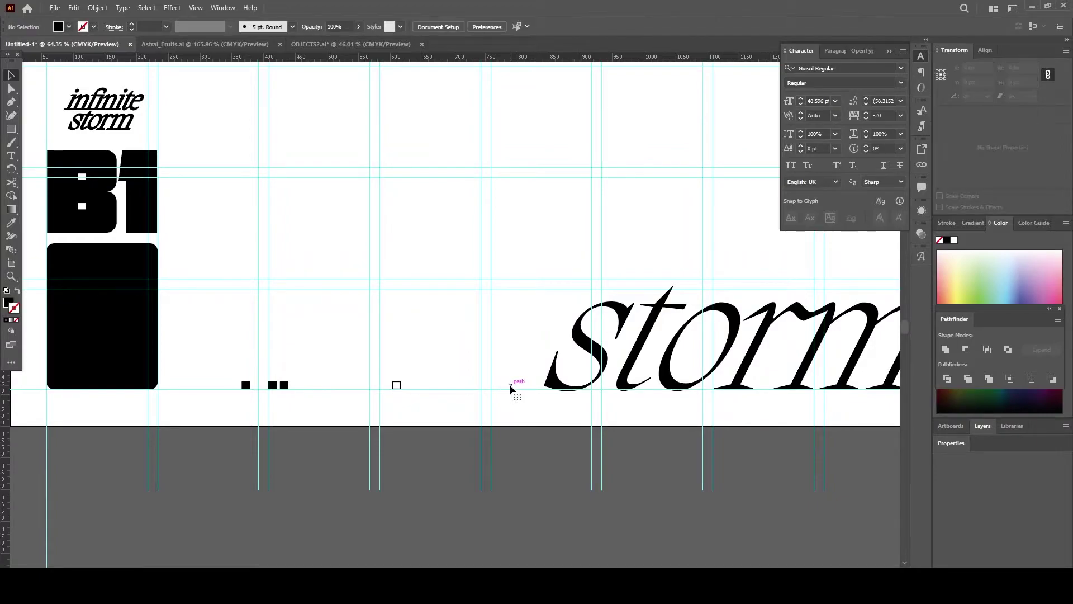
pyautogui.moveTo(284, 386); pyautogui.dragTo(376, 388)
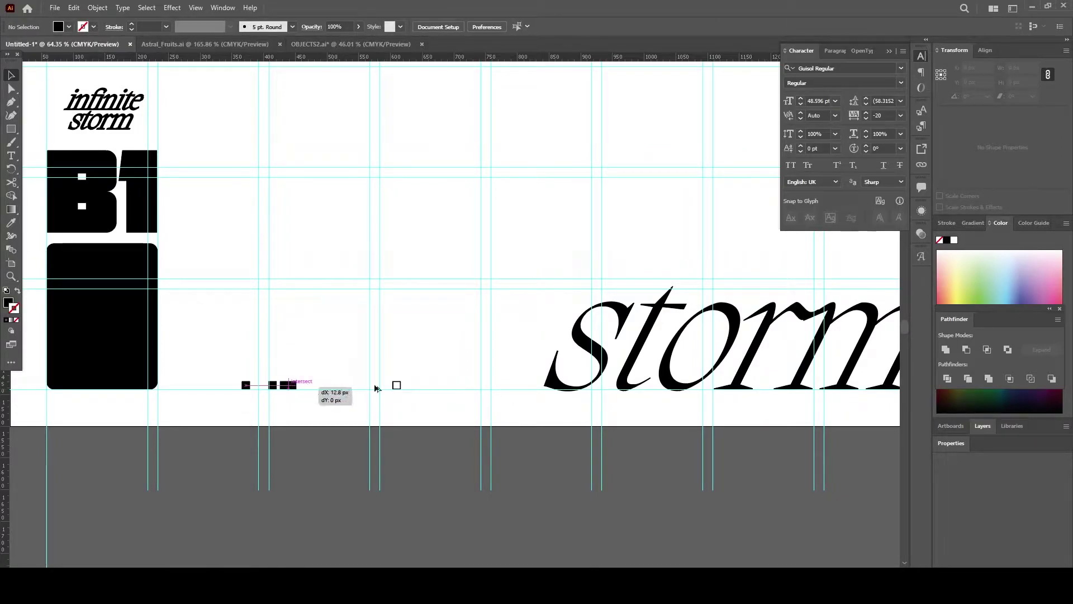
pyautogui.hotkey('shift', 'x')
pyautogui.press('z')
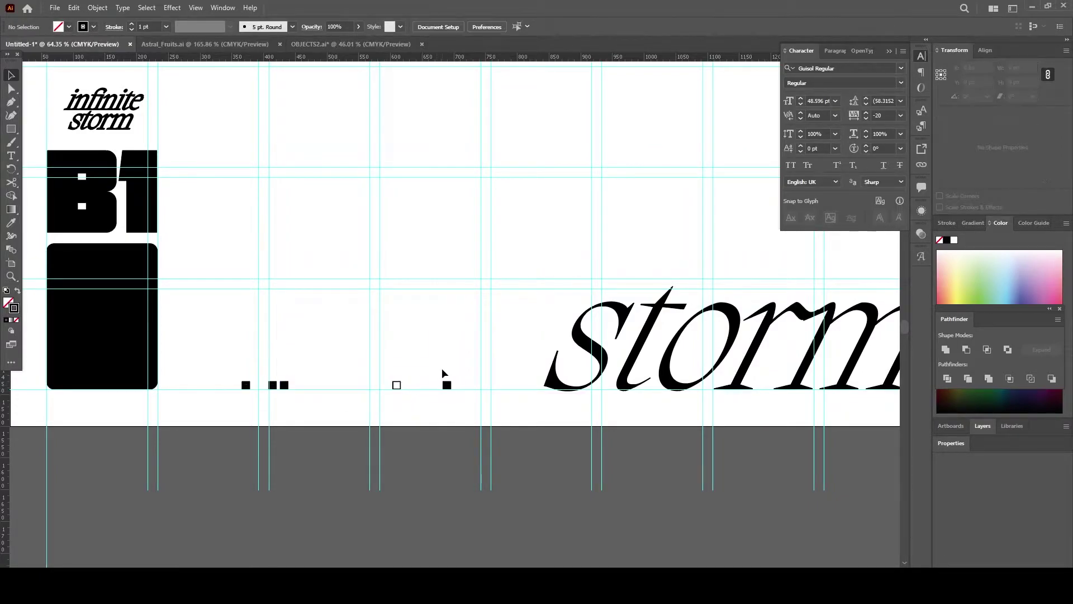
pyautogui.keyDown('alt'); pyautogui.click(443, 369); pyautogui.keyUp('alt')
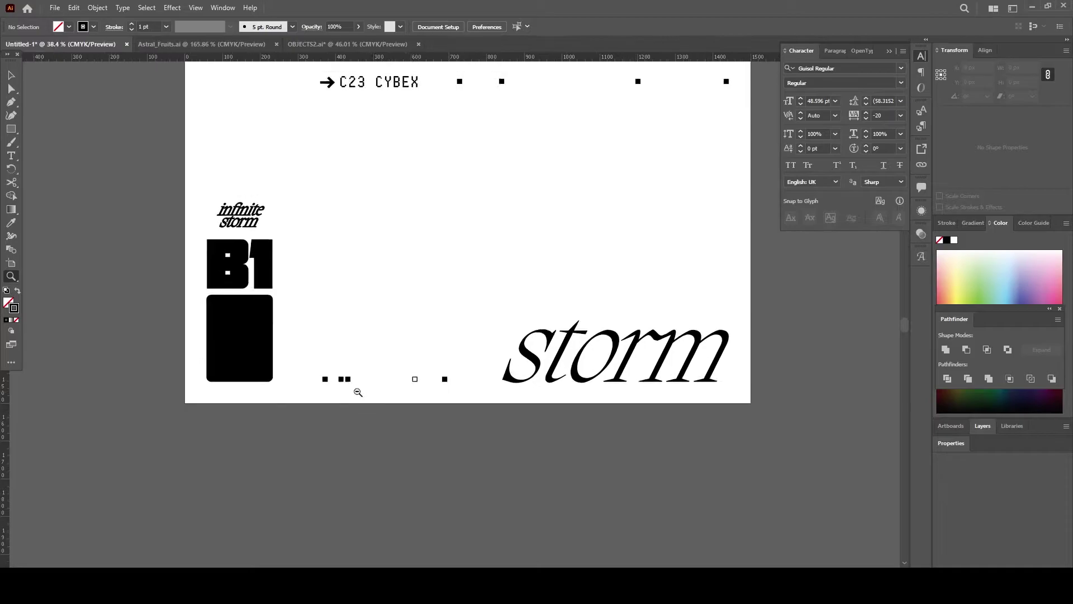
# Step: Duplicate the small infinite storm logo to a new spot and ungroup the copy
pyautogui.keyDown('alt'); pyautogui.click(553, 345); pyautogui.keyUp('alt')
pyautogui.press('v')
pyautogui.moveTo(285, 291); pyautogui.dragTo(509, 265)
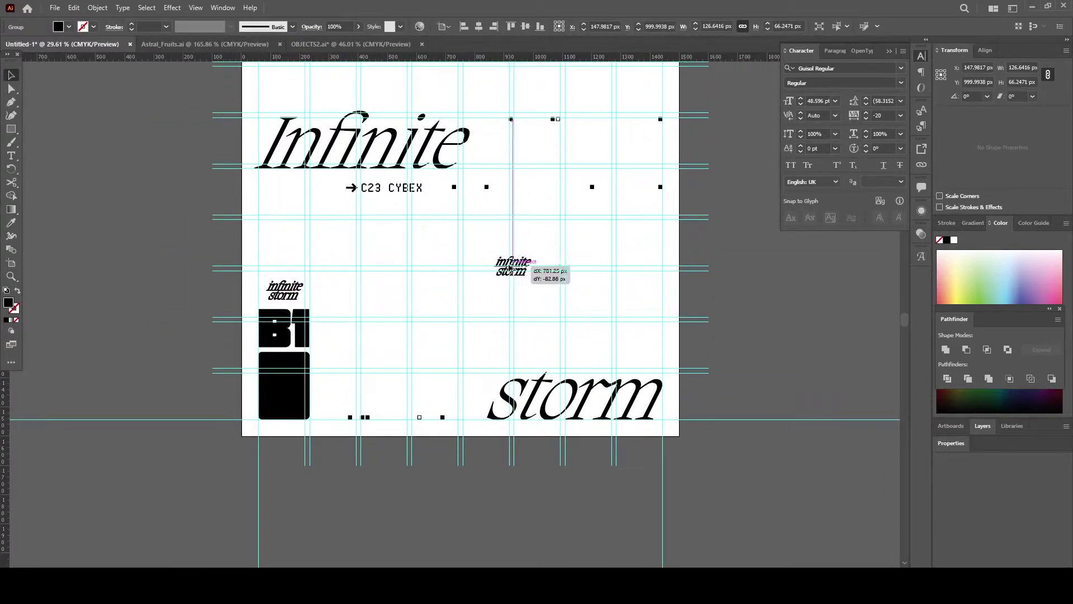
pyautogui.scroll(5, 509, 265)
pyautogui.rightClick(582, 333)
pyautogui.click(357, 308)
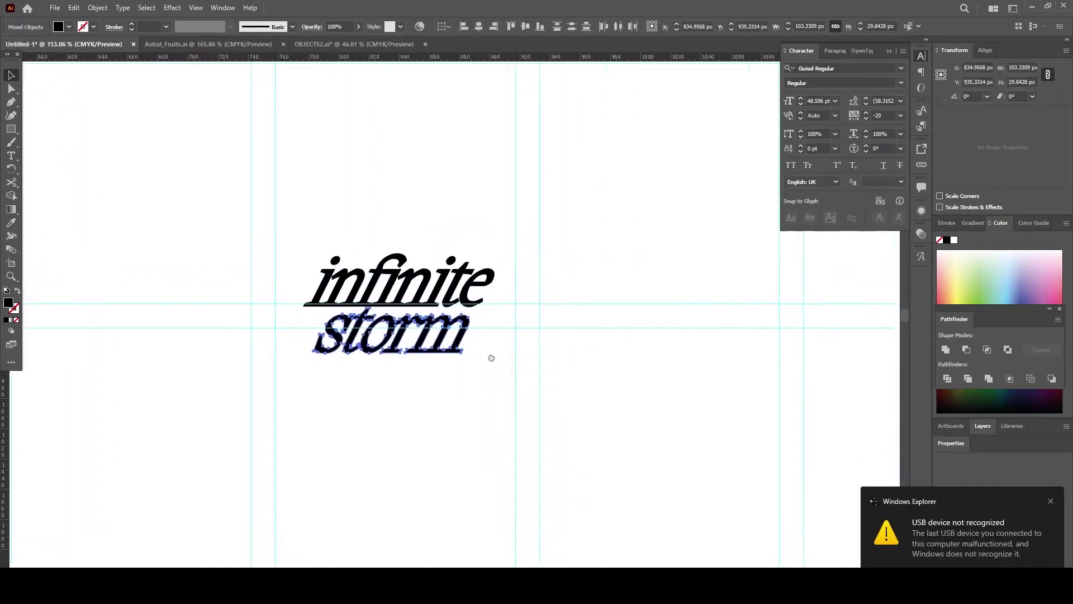
# Step: Move storm beside infinite on one line and group the two words
pyautogui.moveTo(491, 357); pyautogui.dragTo(565, 306)
pyautogui.scroll(-5, 566, 307)
pyautogui.scroll(3, 484, 400)
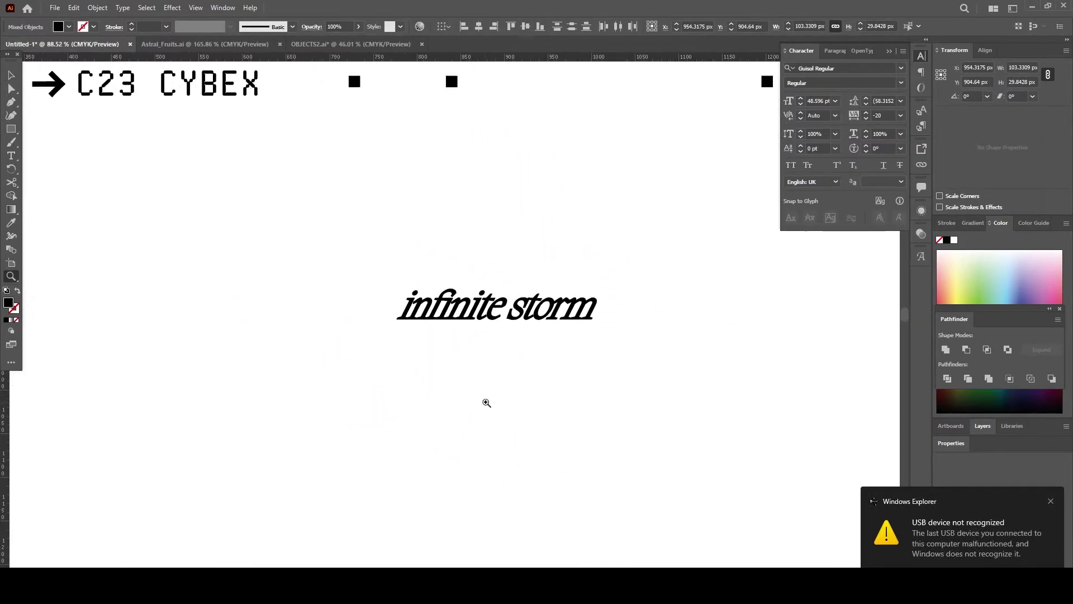
pyautogui.scroll(2, 532, 389)
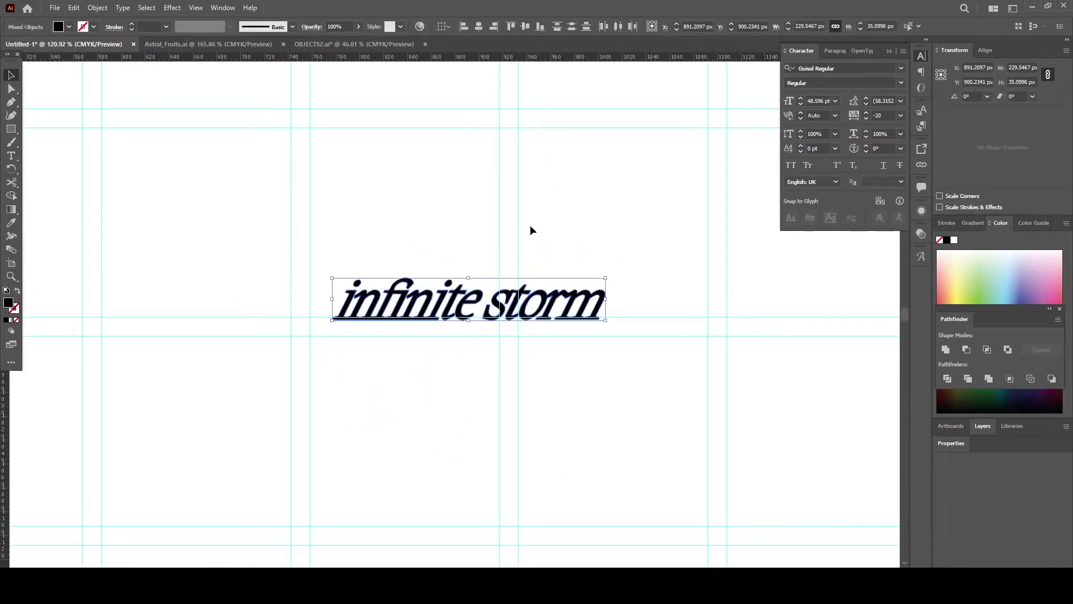
pyautogui.scroll(3, 530, 224)
pyautogui.click(626, 297)
pyautogui.moveTo(208, 242); pyautogui.dragTo(471, 345)
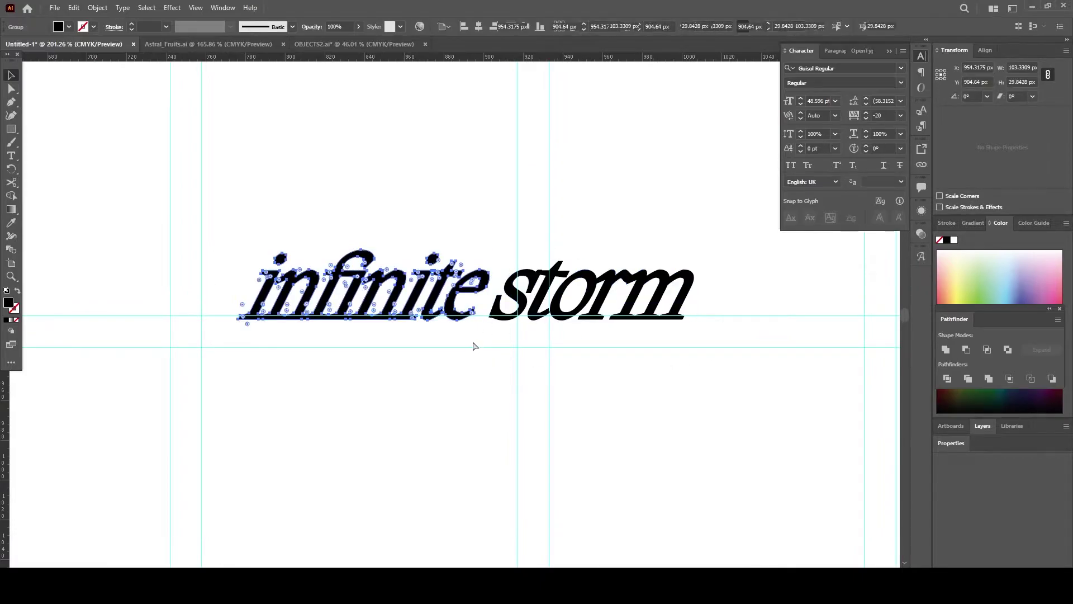
pyautogui.hotkey('ctrl', 'a')
# Step: Nudge infinite up slightly so it aligns with storm
pyautogui.click(530, 28)
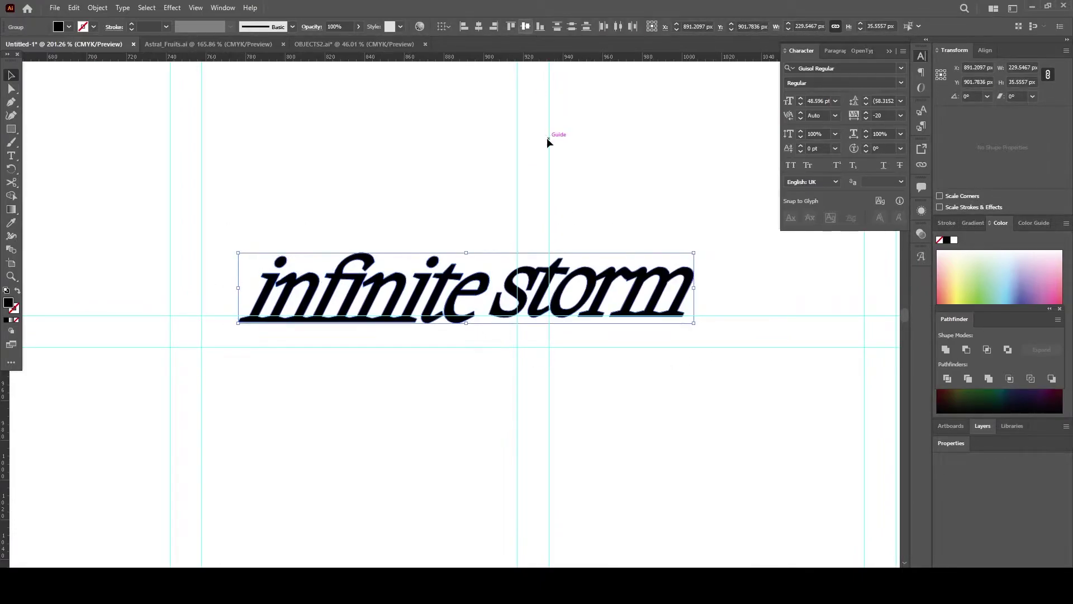
pyautogui.click(546, 140)
pyautogui.moveTo(451, 304); pyautogui.dragTo(450, 300)
pyautogui.scroll(2, 450, 300)
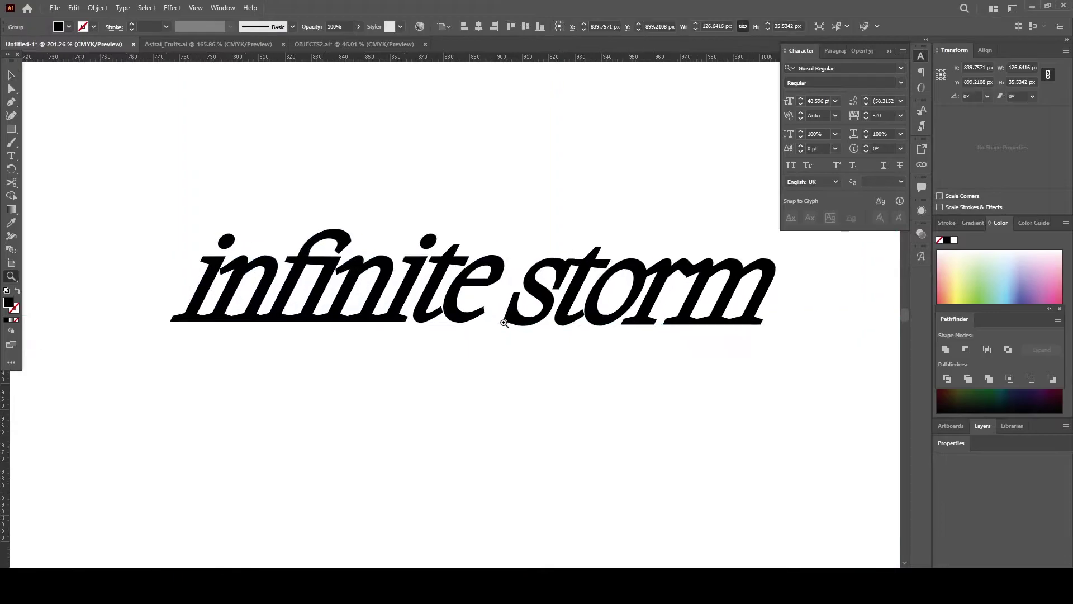
pyautogui.scroll(1, 453, 313)
# Step: Add the text 002 below the lettering in Helvetica Neue LT Std 75 Bold
pyautogui.scroll(-5, 366, 354)
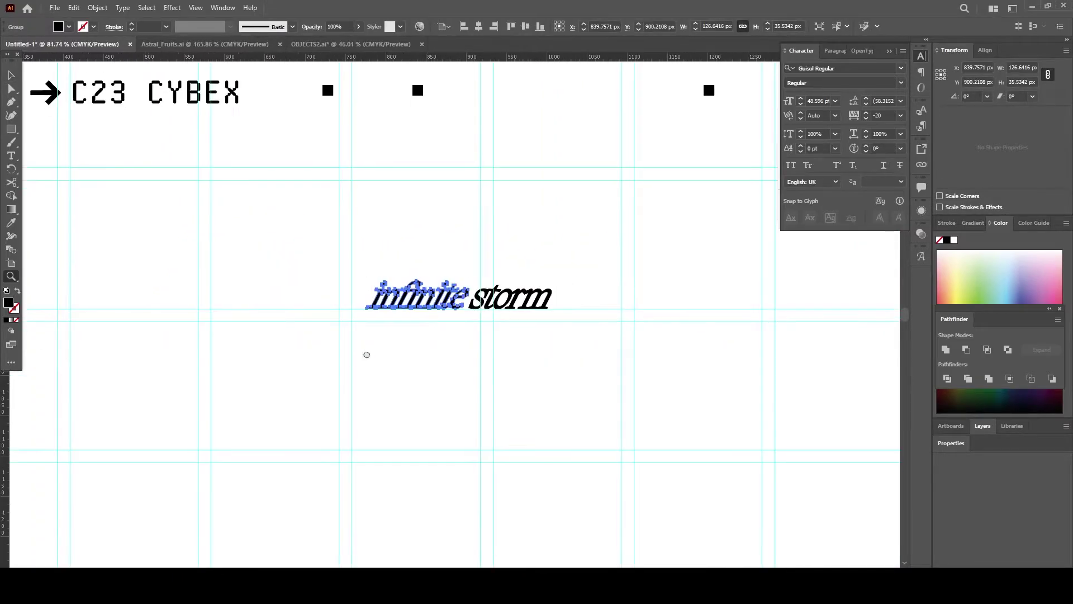
pyautogui.press('t')
pyautogui.click(360, 350)
pyautogui.write('002')
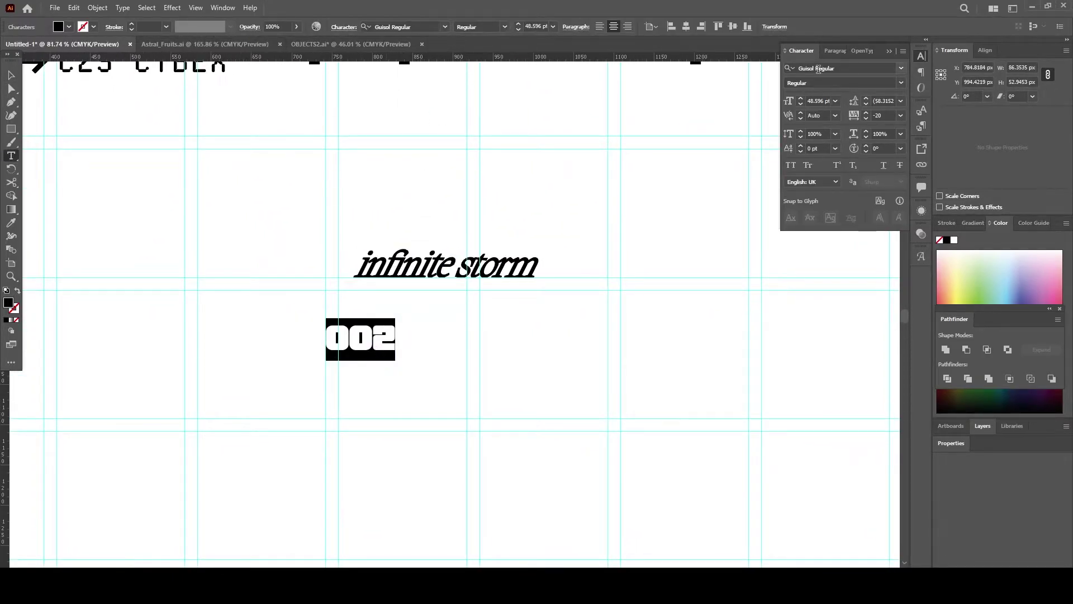
pyautogui.write('helvetica neue')
pyautogui.click(949, 157)
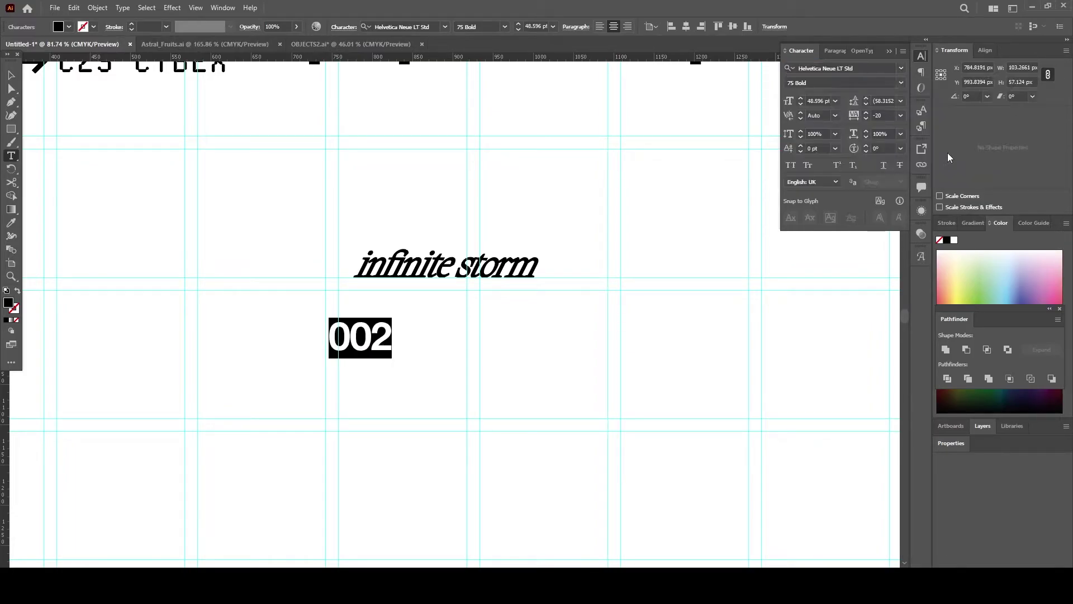
# Step: Enlarge 002 over infinite storm and bring the lettering in front of it
pyautogui.click(10, 75)
pyautogui.moveTo(392, 359)
pyautogui.mouseDown()
pyautogui.moveTo(486, 336)
pyautogui.moveTo(497, 280)
pyautogui.mouseUp()
pyautogui.click(494, 278)
pyautogui.hotkey('ctrl', 'shift', ']')
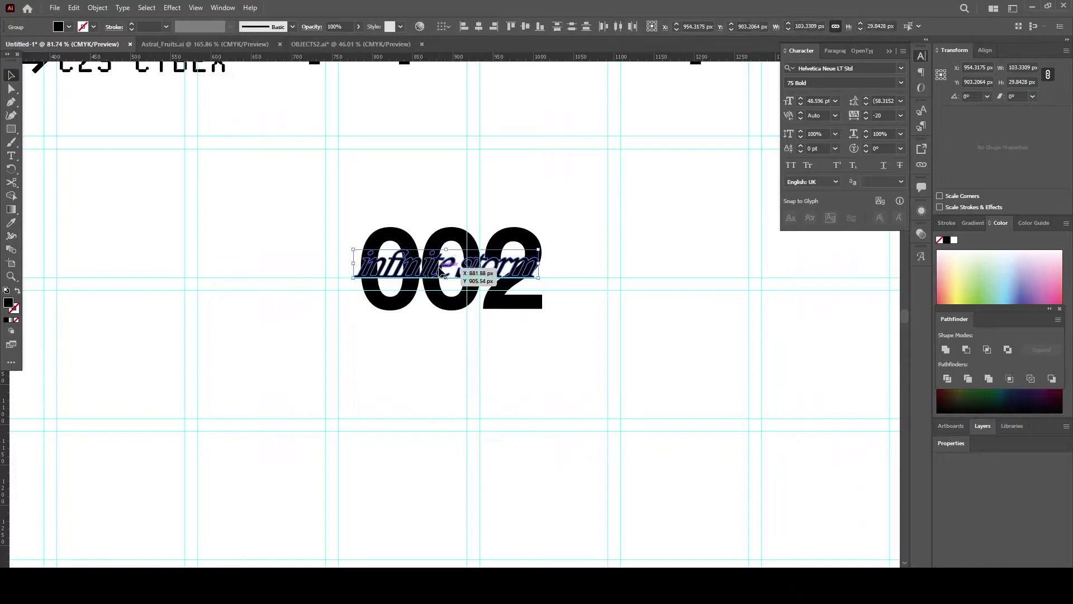
# Step: Give the infinite storm lettering a 1.25 pt white outline
pyautogui.click(954, 241)
pyautogui.press('z')
pyautogui.click(413, 272)
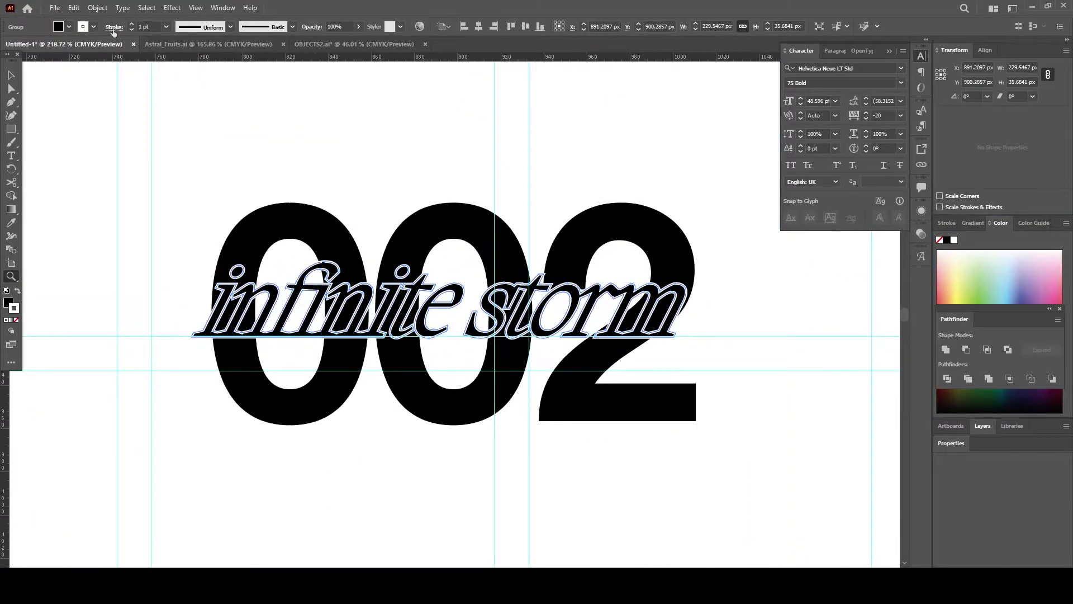
pyautogui.click(114, 32)
pyautogui.press('v')
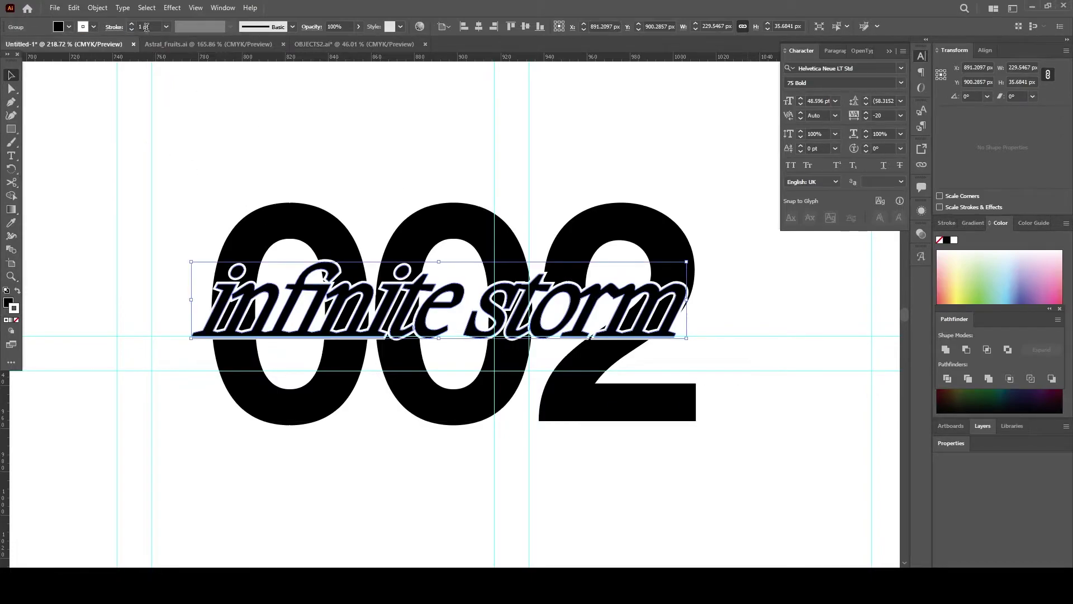
pyautogui.write('.25')
pyautogui.press('Return')
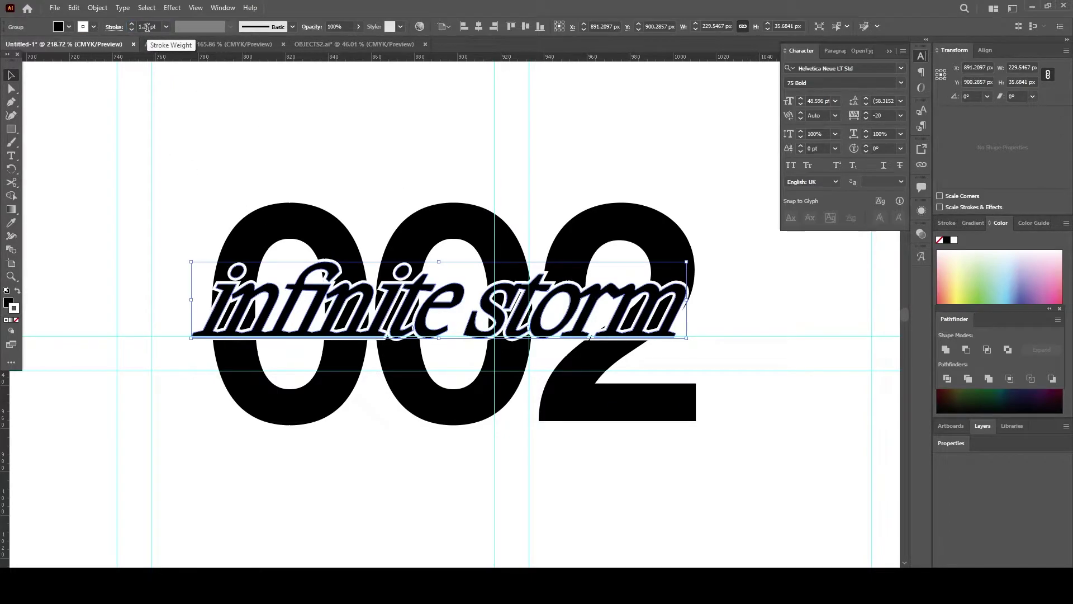
# Step: Select 002 along with the lettering and zoom out to view the whole layout
pyautogui.keyDown('shift'); pyautogui.click(665, 343); pyautogui.keyUp('shift')
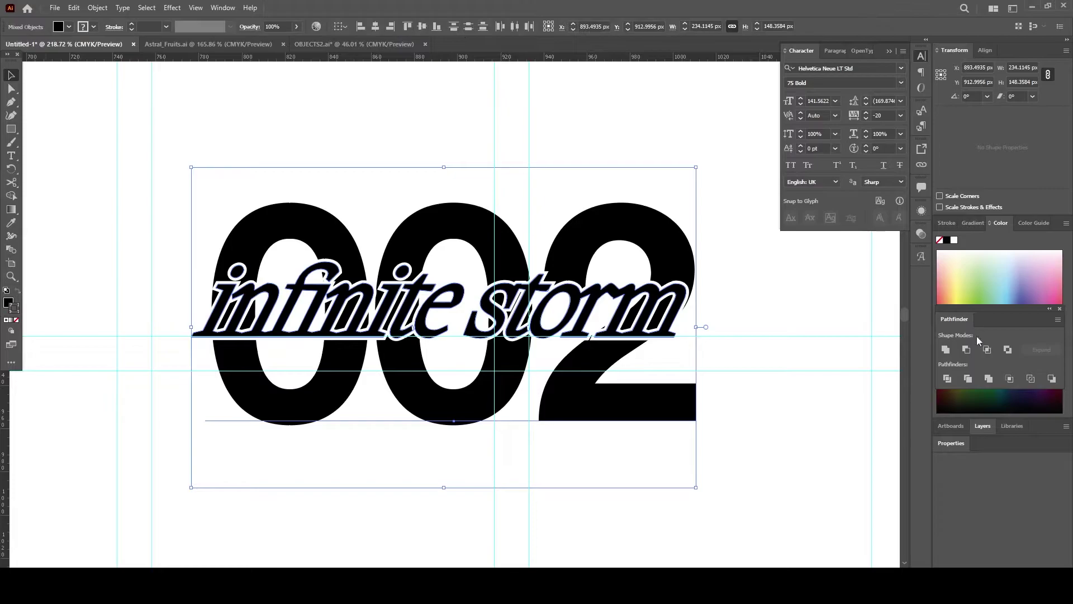
pyautogui.click(750, 313)
pyautogui.press('z')
pyautogui.scroll(-5, 443, 349)
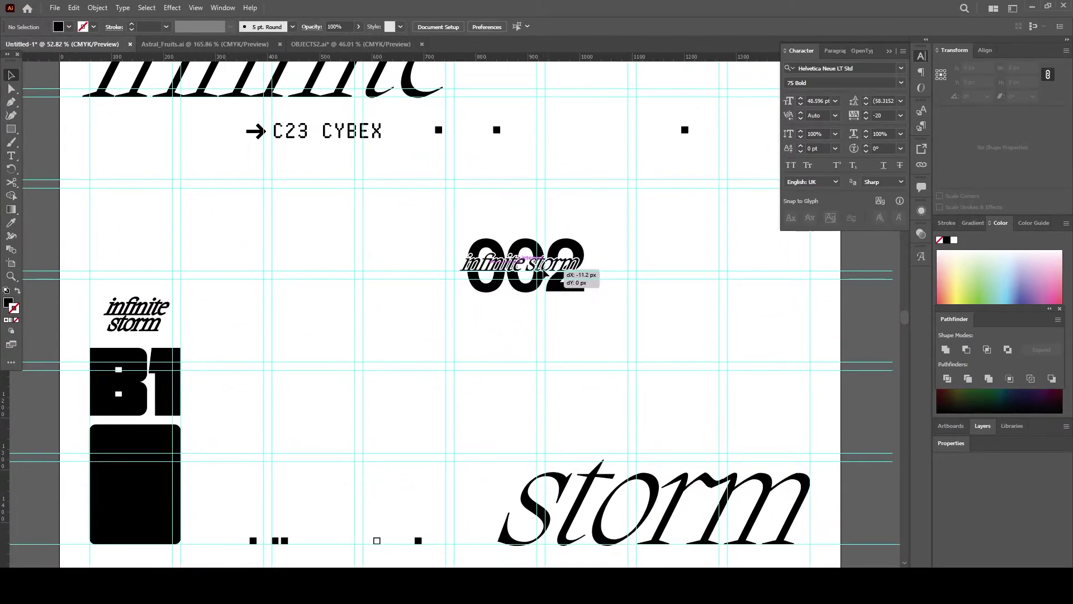
# Step: Align infinite storm over the 002 with small drags and arrow-key nudges
pyautogui.moveTo(545, 270); pyautogui.dragTo(543, 270)
pyautogui.moveTo(427, 240); pyautogui.dragTo(623, 307)
pyautogui.scroll(3, 665, 319)
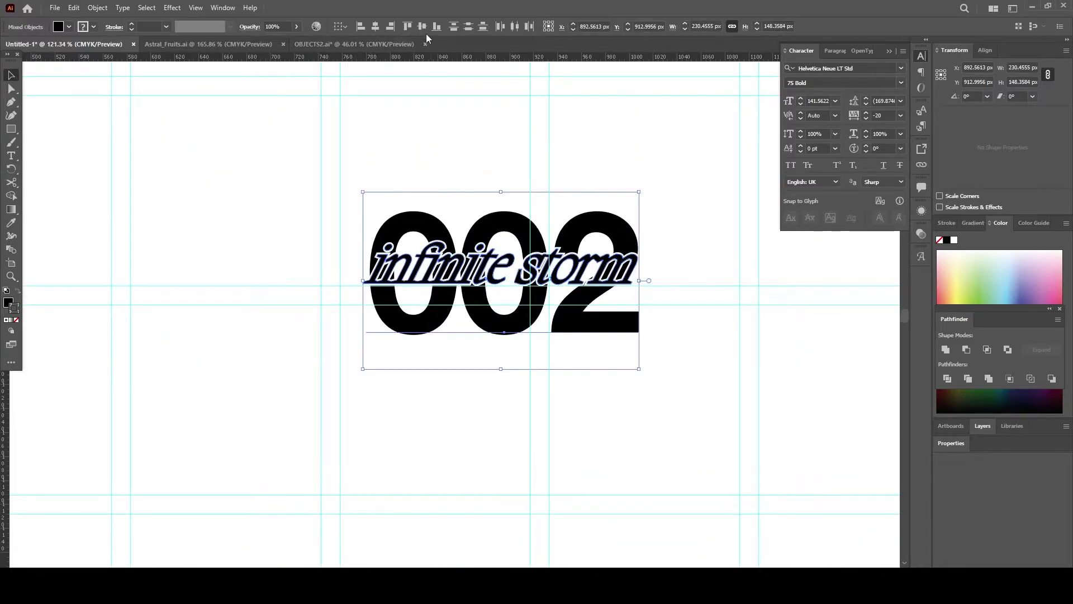
pyautogui.scroll(2, 659, 304)
pyautogui.moveTo(523, 282); pyautogui.dragTo(529, 290)
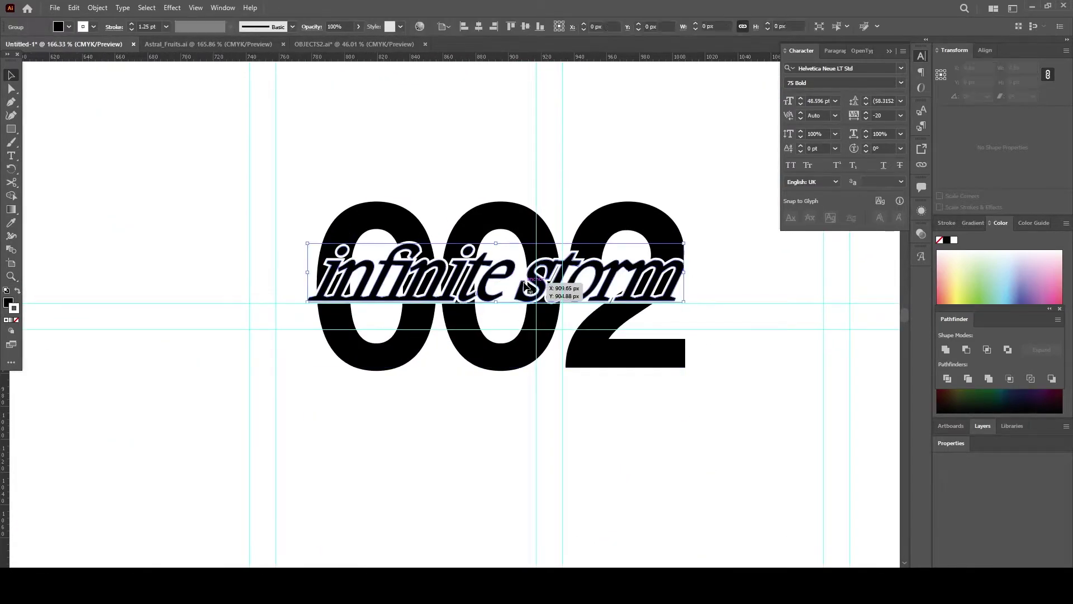
pyautogui.press('Down')
pyautogui.press('Down')
pyautogui.press('Down')
pyautogui.press('Left')
pyautogui.scroll(-5, 702, 359)
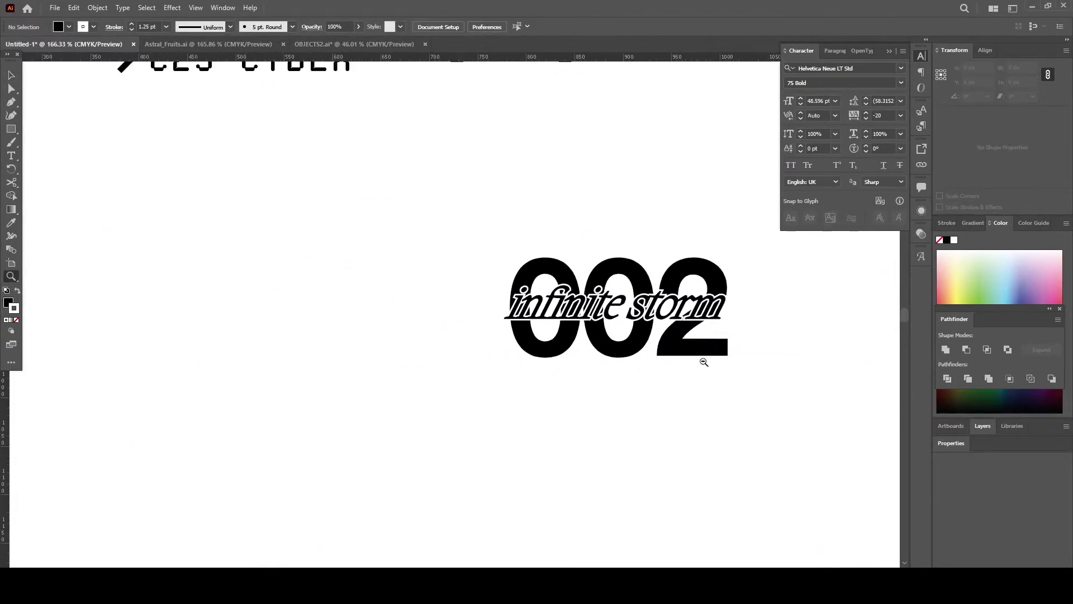
# Step: Rotate the 002 and infinite storm group 270°, shrink it, and place it near the right edge
pyautogui.moveTo(354, 224)
pyautogui.mouseDown()
pyautogui.moveTo(526, 303)
pyautogui.moveTo(407, 328)
pyautogui.moveTo(535, 250)
pyautogui.moveTo(715, 223)
pyautogui.mouseUp()
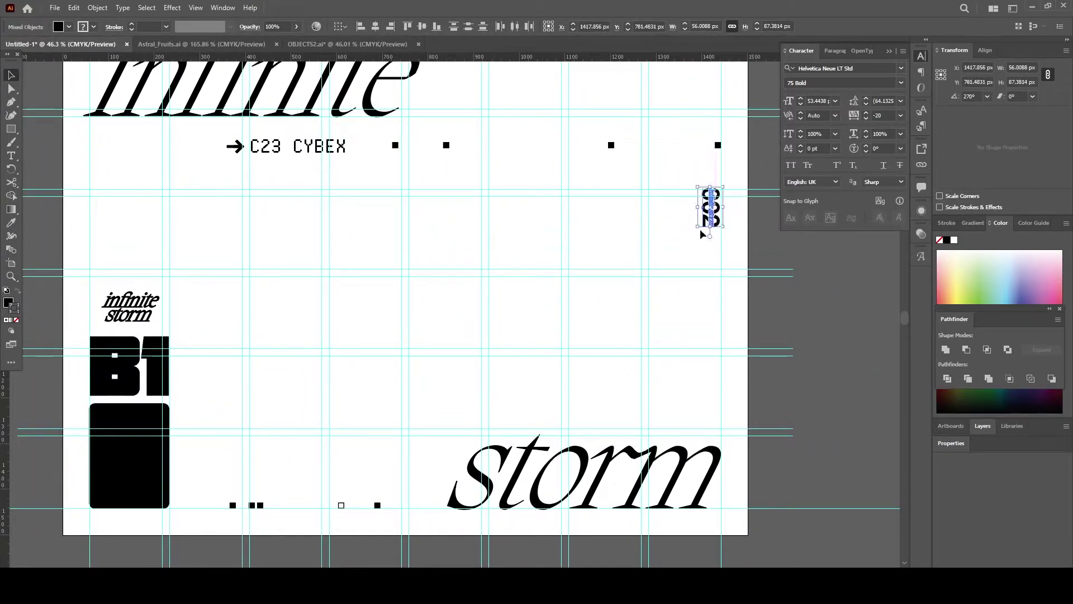
pyautogui.scroll(3, 699, 175)
pyautogui.scroll(3, 682, 288)
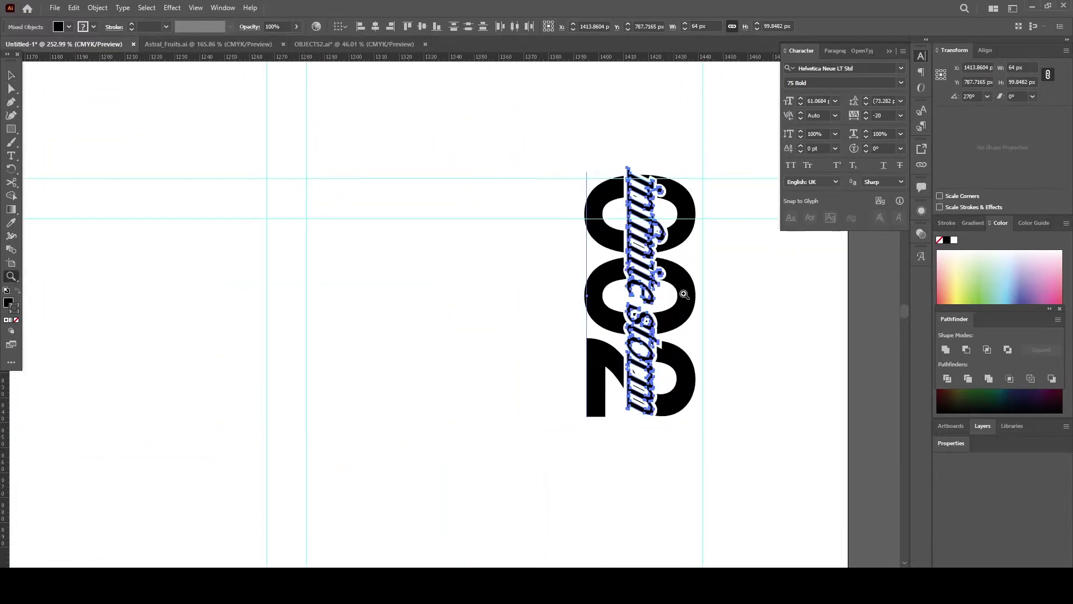
pyautogui.moveTo(682, 286); pyautogui.dragTo(648, 320)
pyautogui.scroll(-2, 688, 286)
pyautogui.scroll(-3, 599, 314)
pyautogui.scroll(-2, 467, 300)
pyautogui.scroll(-3, 510, 223)
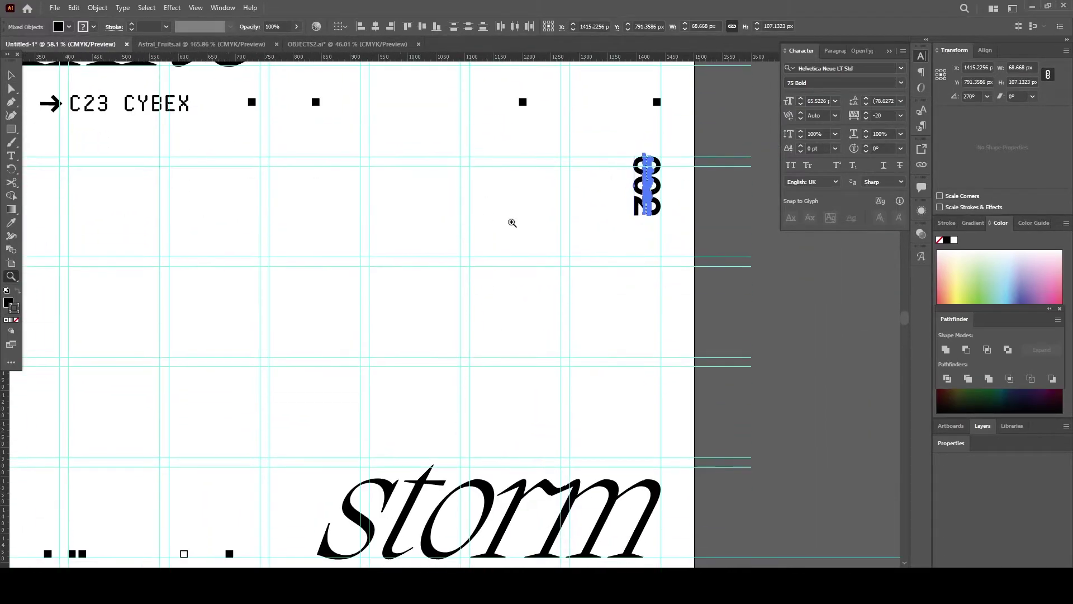
pyautogui.scroll(-2, 438, 235)
# Step: Copy the triple-globe grid icon from Astral_Fruits.ai and paste it into the poster
pyautogui.scroll(-1, 336, 139)
pyautogui.click(236, 47)
pyautogui.scroll(-1, 391, 234)
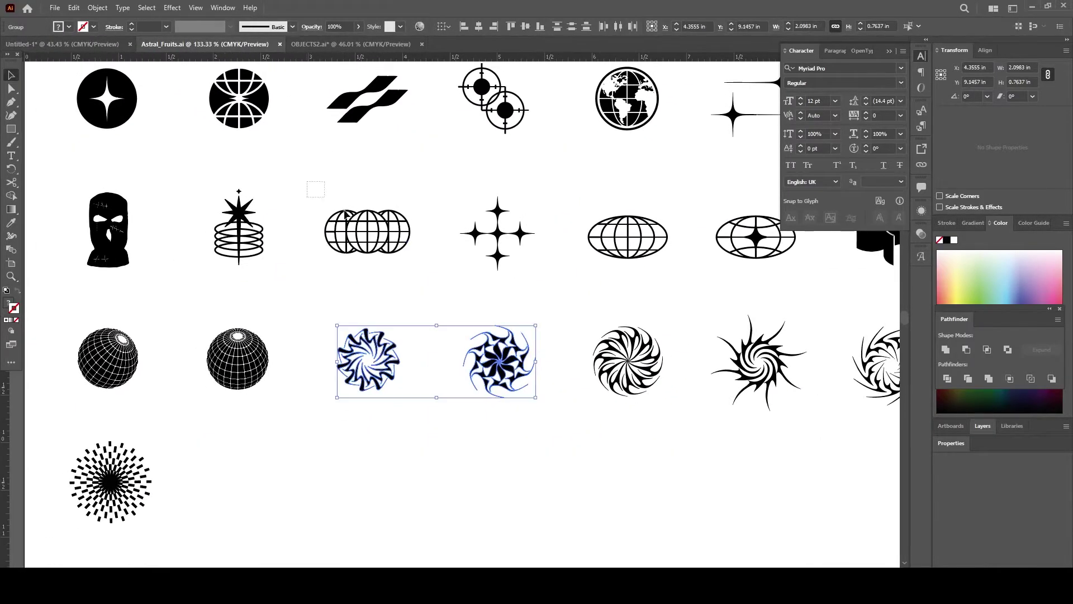
pyautogui.click(398, 237)
pyautogui.hotkey('ctrl', 'Tab')
pyautogui.hotkey('ctrl', 'Tab')
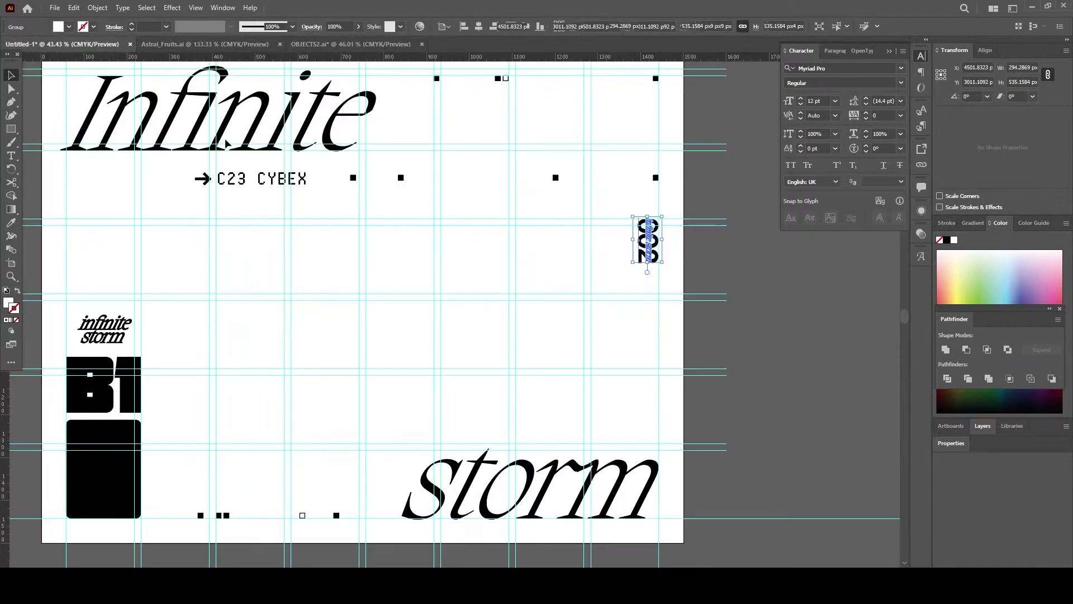
pyautogui.scroll(3, 642, 234)
pyautogui.scroll(2, 467, 349)
pyautogui.hotkey('ctrl', 'v')
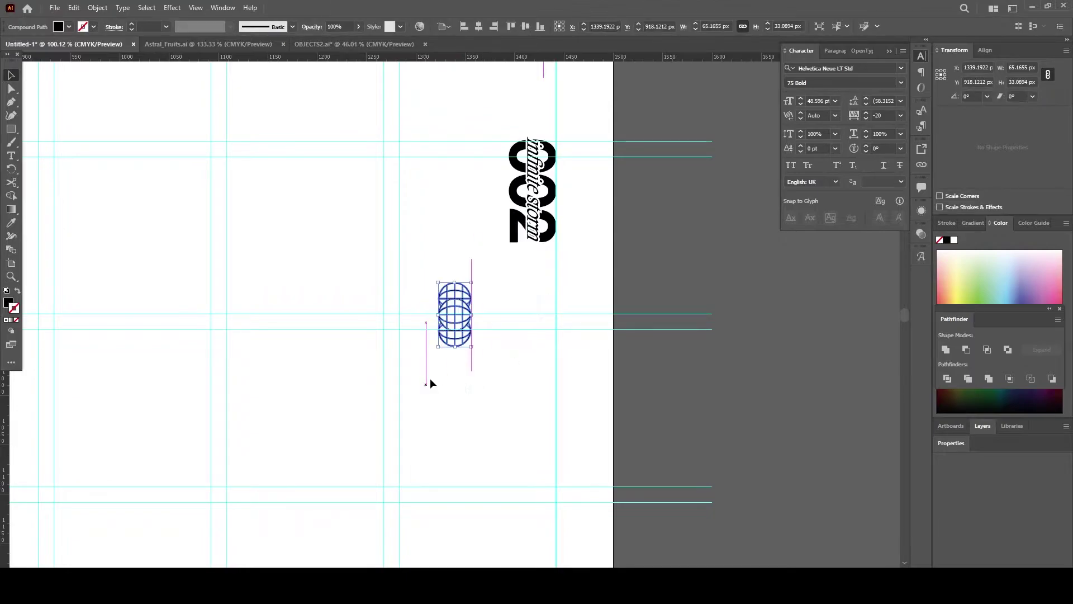
# Step: Scale the globe to 002's width and place it directly beneath 002
pyautogui.moveTo(438, 347); pyautogui.dragTo(431, 364)
pyautogui.moveTo(450, 323); pyautogui.dragTo(535, 292)
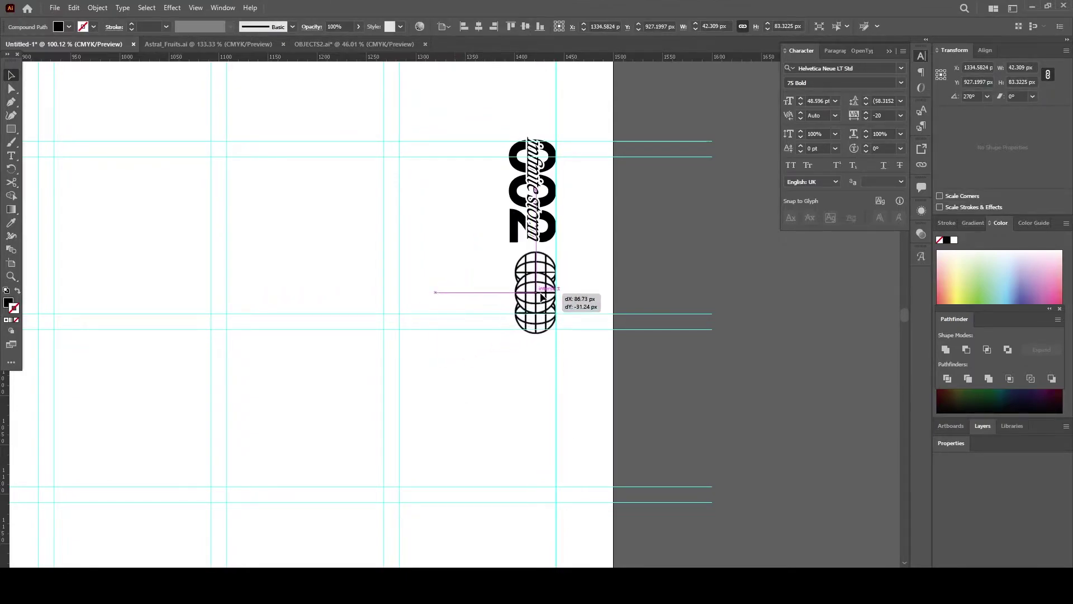
pyautogui.moveTo(516, 335); pyautogui.dragTo(510, 343)
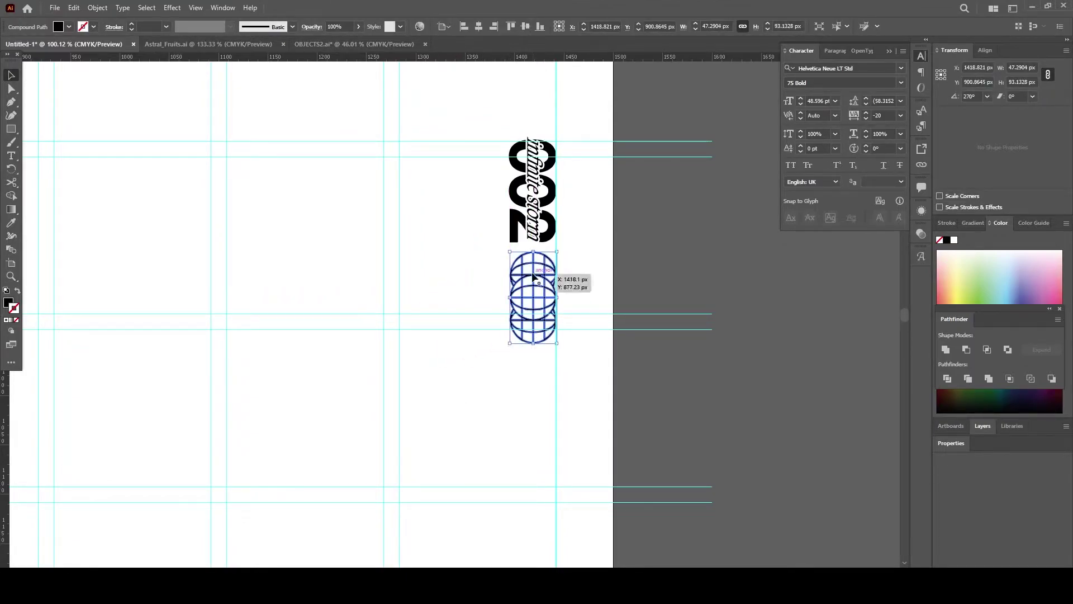
pyautogui.press('z')
pyautogui.moveTo(528, 283); pyautogui.dragTo(523, 283)
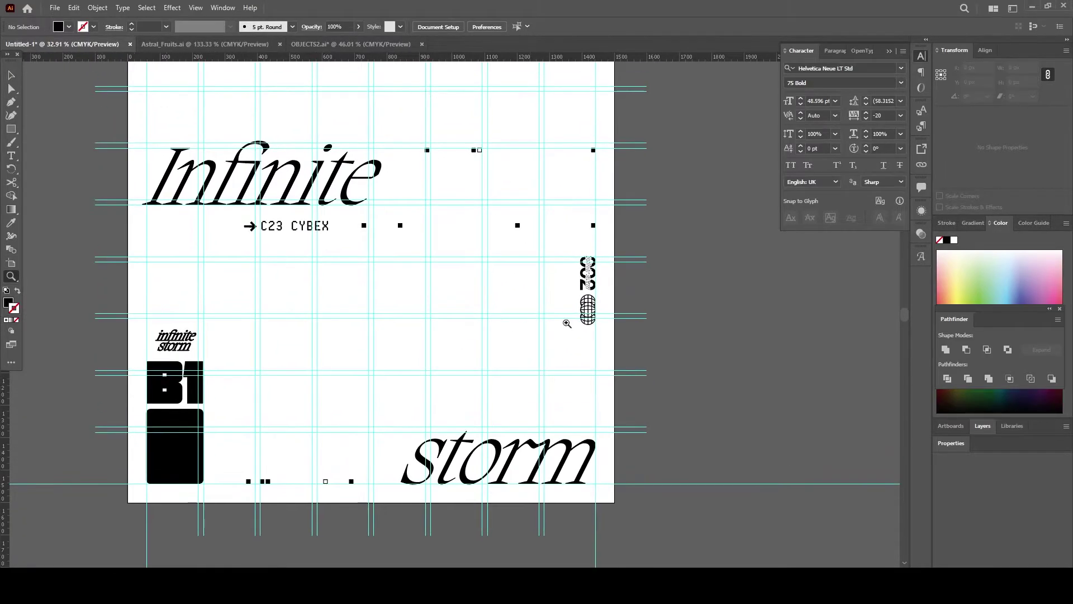
# Step: Enlarge the vertical 002 and globe stack together, then return to the icon sheet
pyautogui.keyDown('ctrl'); pyautogui.click(586, 313); pyautogui.keyUp('ctrl')
pyautogui.moveTo(588, 325); pyautogui.dragTo(592, 341)
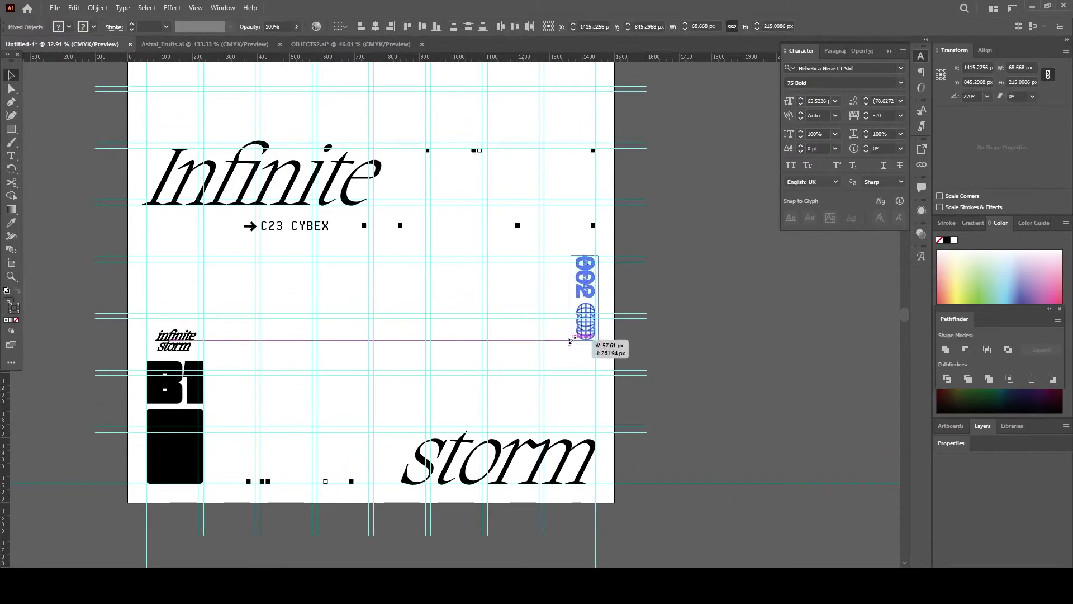
pyautogui.keyDown('ctrl'); pyautogui.click(707, 347); pyautogui.keyUp('ctrl')
pyautogui.hotkey('ctrl', ';')
pyautogui.keyDown('alt'); pyautogui.click(625, 347); pyautogui.keyUp('alt')
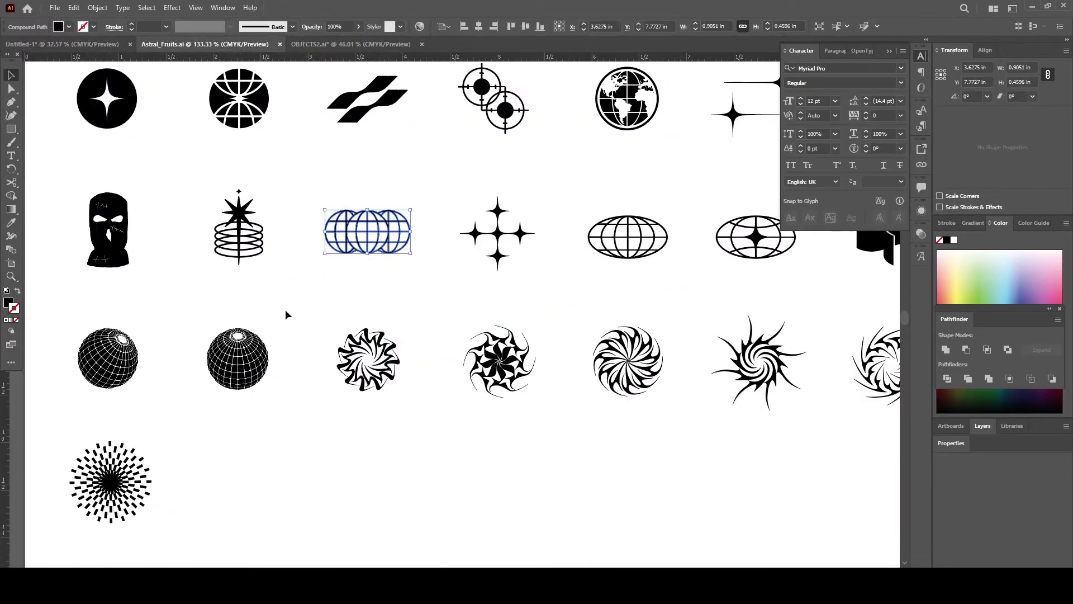
# Step: Paste the two spiral icons from Astral_Fruits.ai, shrink them, and set them left of C23 CYBEX
pyautogui.moveTo(525, 385); pyautogui.dragTo(526, 386)
pyautogui.click(319, 46)
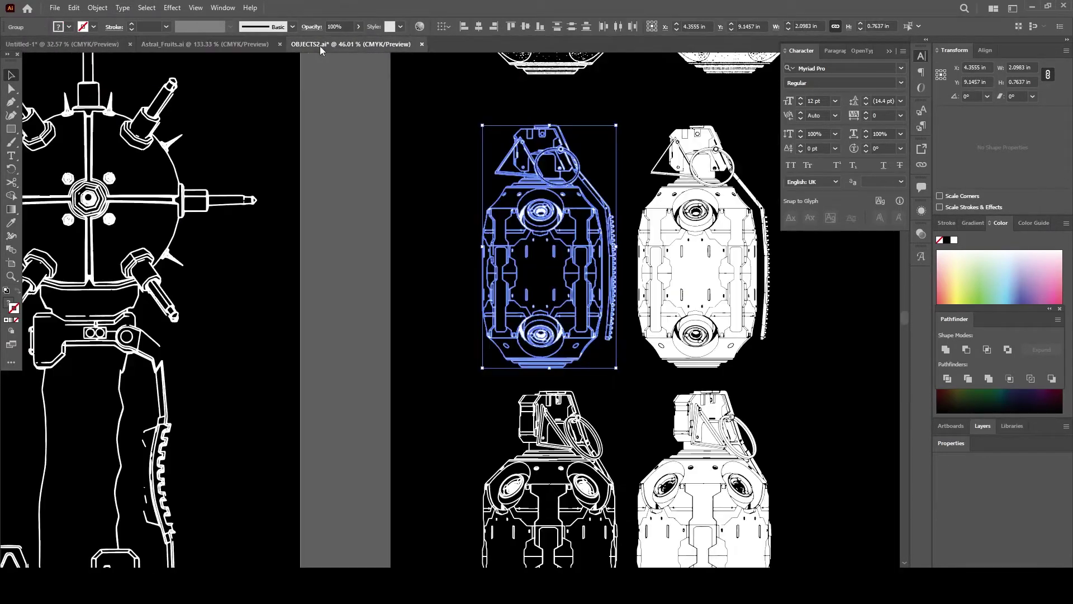
pyautogui.hotkey('ctrl', 'Tab')
pyautogui.scroll(5, 444, 335)
pyautogui.scroll(3, 278, 347)
pyautogui.hotkey('ctrl', 'v')
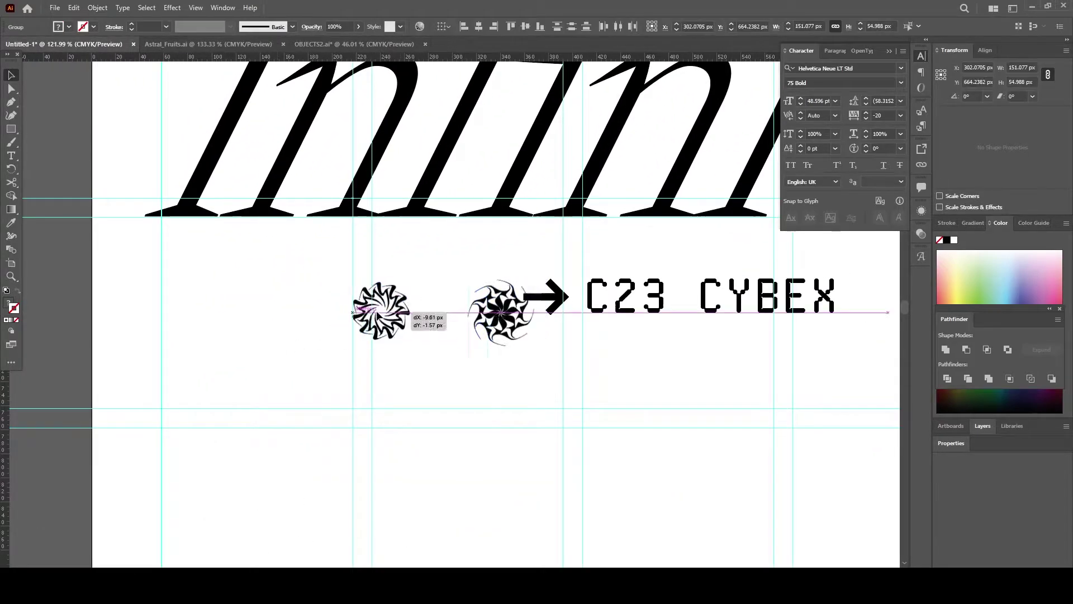
pyautogui.moveTo(425, 316)
pyautogui.mouseDown()
pyautogui.moveTo(363, 325)
pyautogui.moveTo(302, 309)
pyautogui.mouseUp()
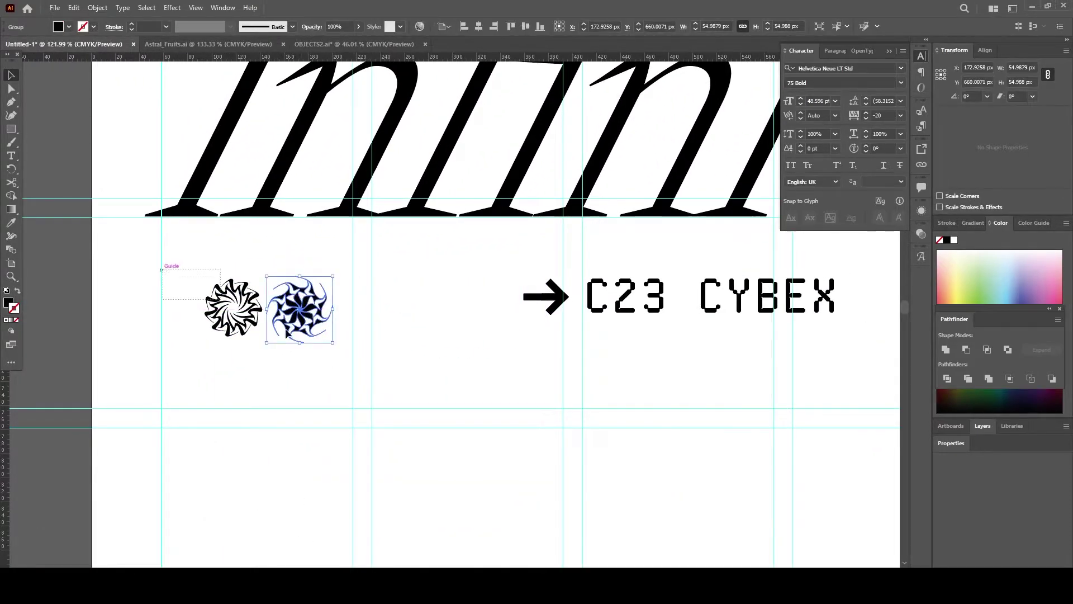
pyautogui.keyDown('shift'); pyautogui.click(233, 308); pyautogui.keyUp('shift')
pyautogui.moveTo(333, 343); pyautogui.dragTo(285, 292)
pyautogui.scroll(-6, 352, 358)
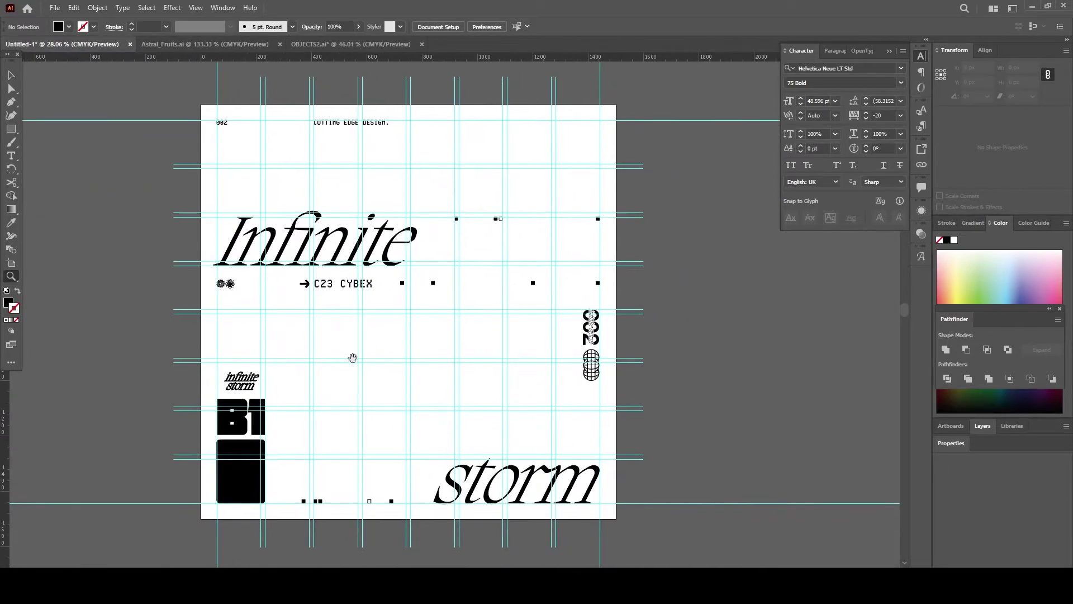
pyautogui.hscroll(1, 363, 361)
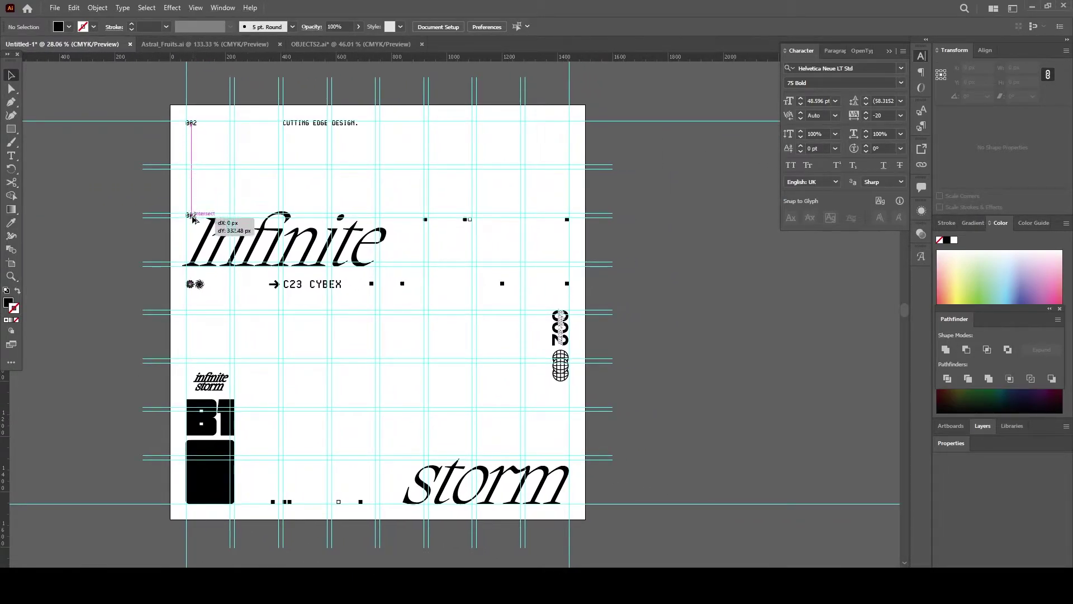
# Step: Place a 002 copy just above Infinite and finish editing the 001 label
pyautogui.moveTo(193, 220); pyautogui.dragTo(193, 218)
pyautogui.scroll(5, 193, 218)
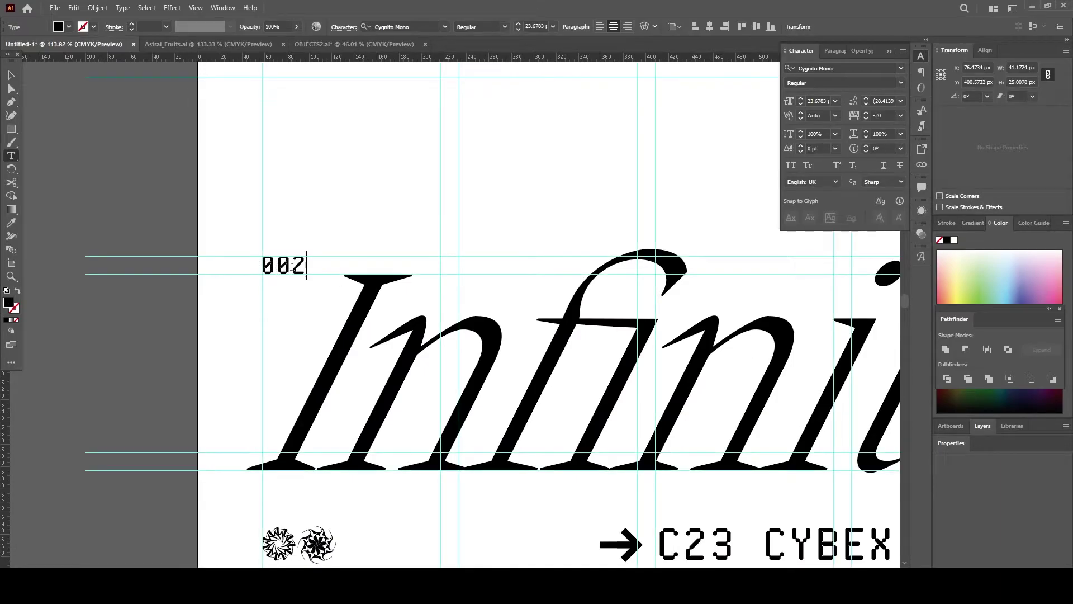
pyautogui.press('z')
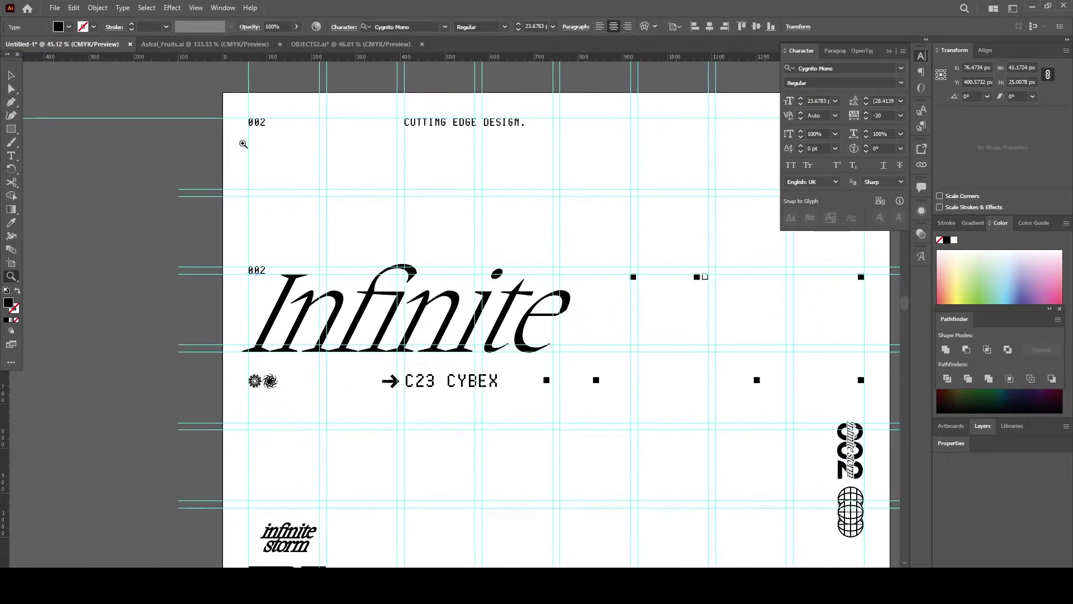
pyautogui.moveTo(285, 262); pyautogui.dragTo(313, 157)
pyautogui.press('Escape')
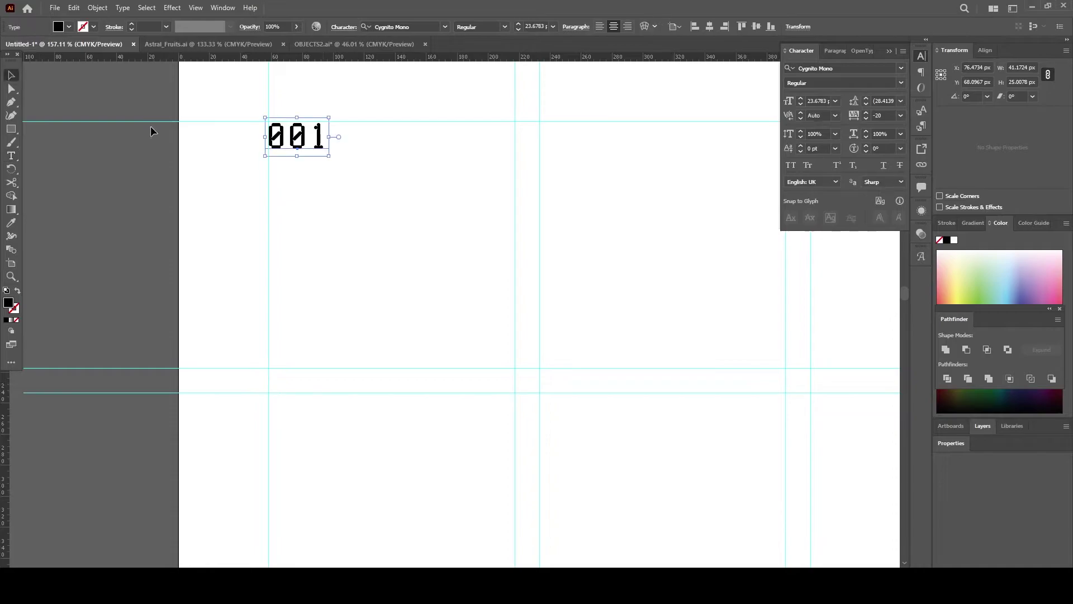
# Step: Zoom out and select the two small marker squares
pyautogui.press('z')
pyautogui.scroll(-5, 225, 292)
pyautogui.scroll(-3, 225, 292)
pyautogui.hscroll(2, 400, 329)
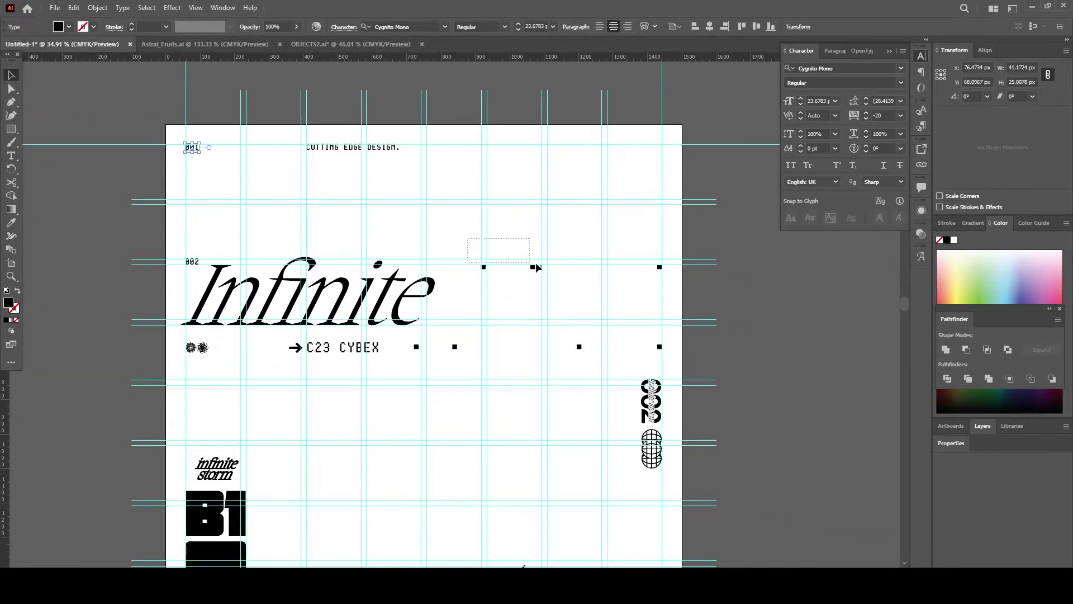
pyautogui.moveTo(535, 264); pyautogui.dragTo(537, 264)
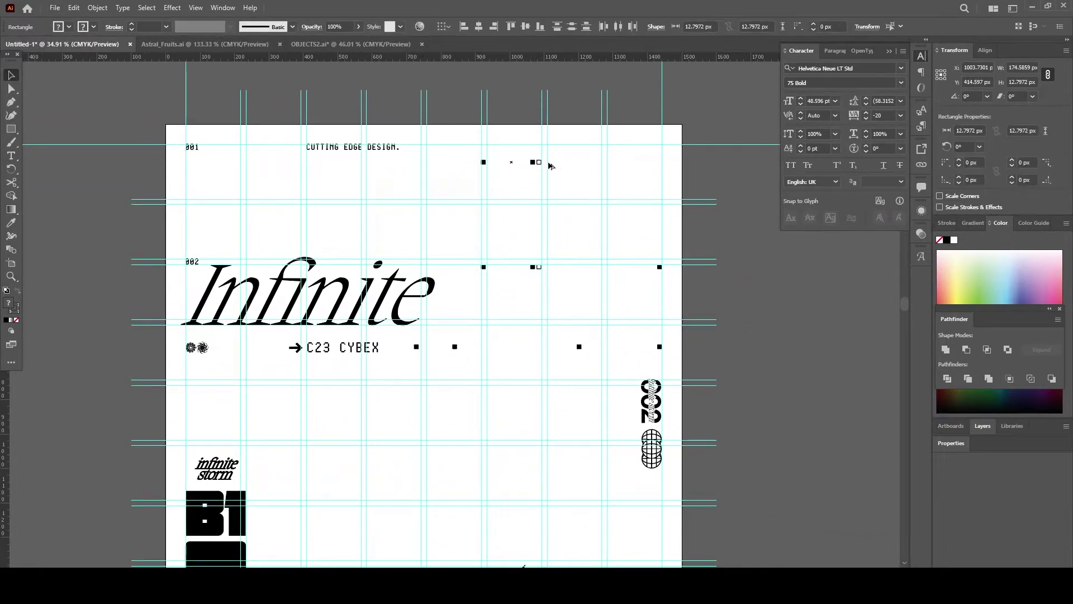
# Step: Copy the small marker squares up and space them along the top row beside CUTTING EDGE DESIGN
pyautogui.moveTo(559, 149)
pyautogui.mouseDown()
pyautogui.moveTo(503, 167)
pyautogui.moveTo(528, 167)
pyautogui.mouseUp()
pyautogui.scroll(3, 536, 168)
pyautogui.moveTo(545, 170); pyautogui.dragTo(528, 169)
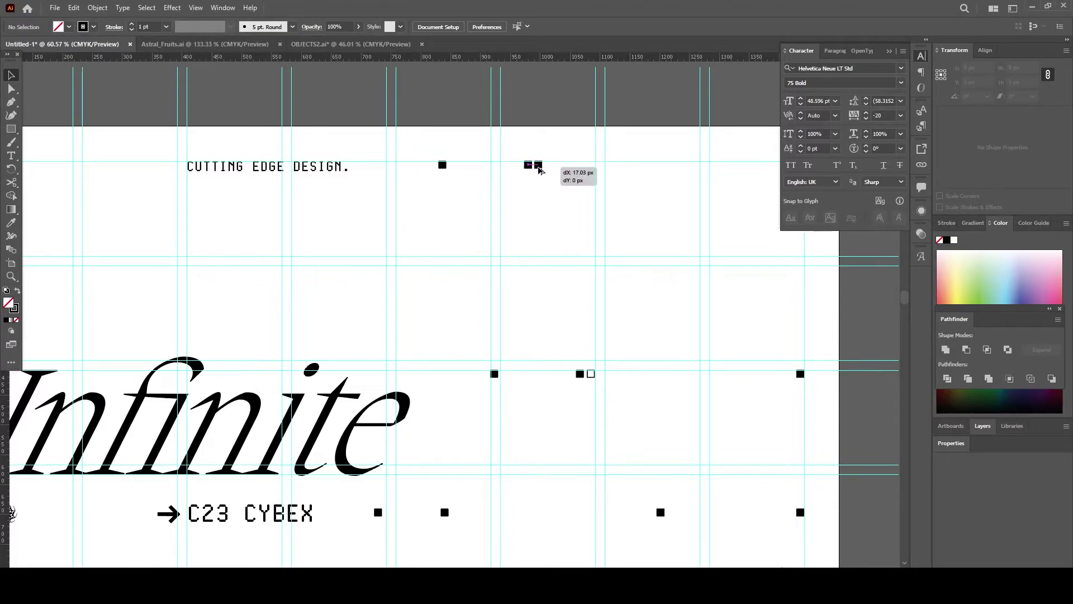
pyautogui.moveTo(559, 167); pyautogui.dragTo(651, 177)
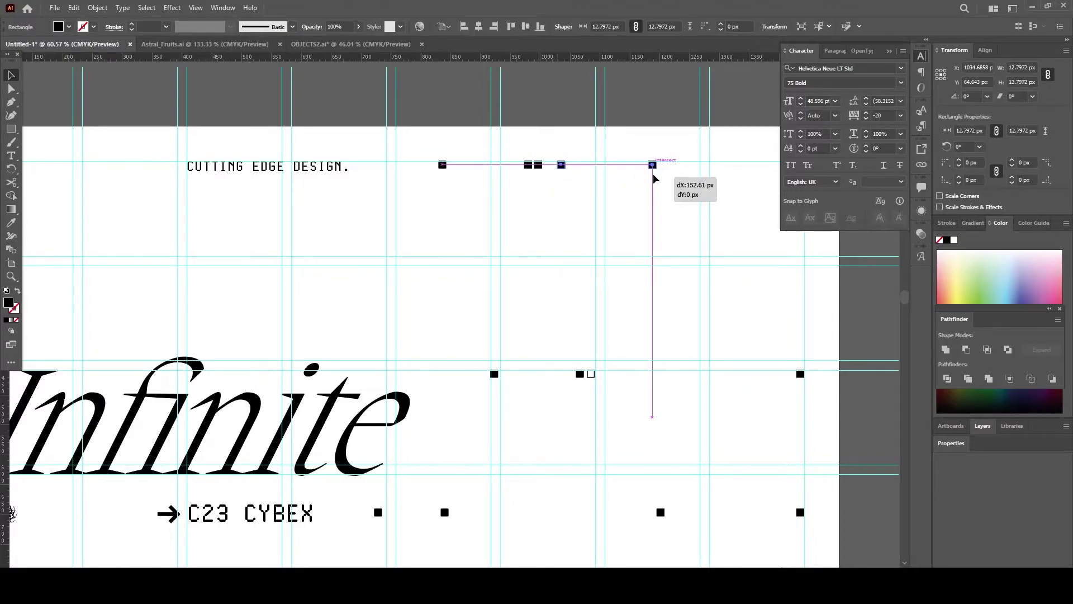
pyautogui.click(623, 201)
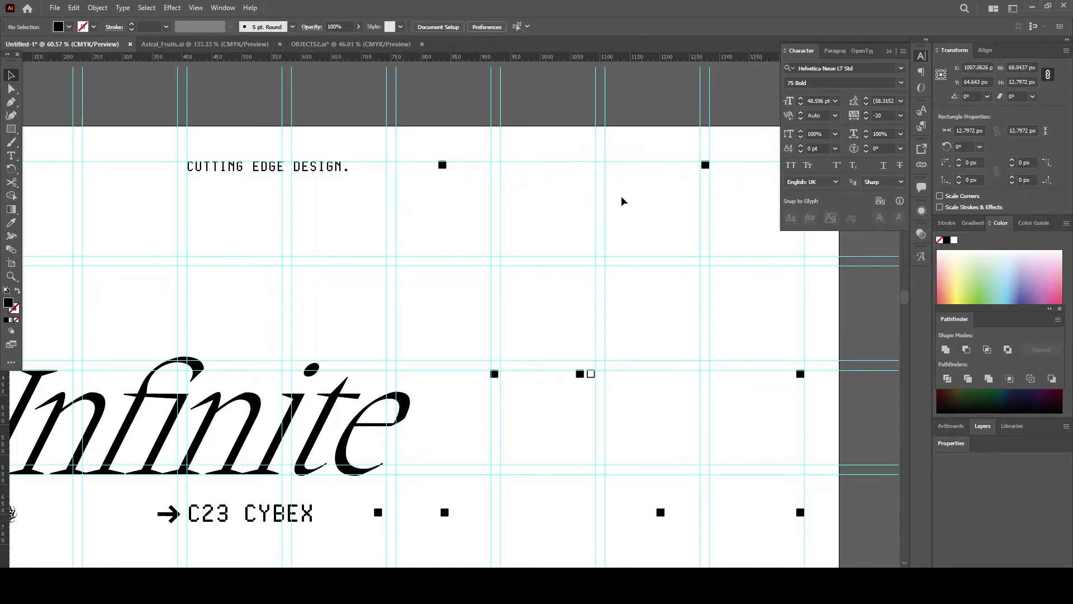
pyautogui.scroll(-5, 623, 201)
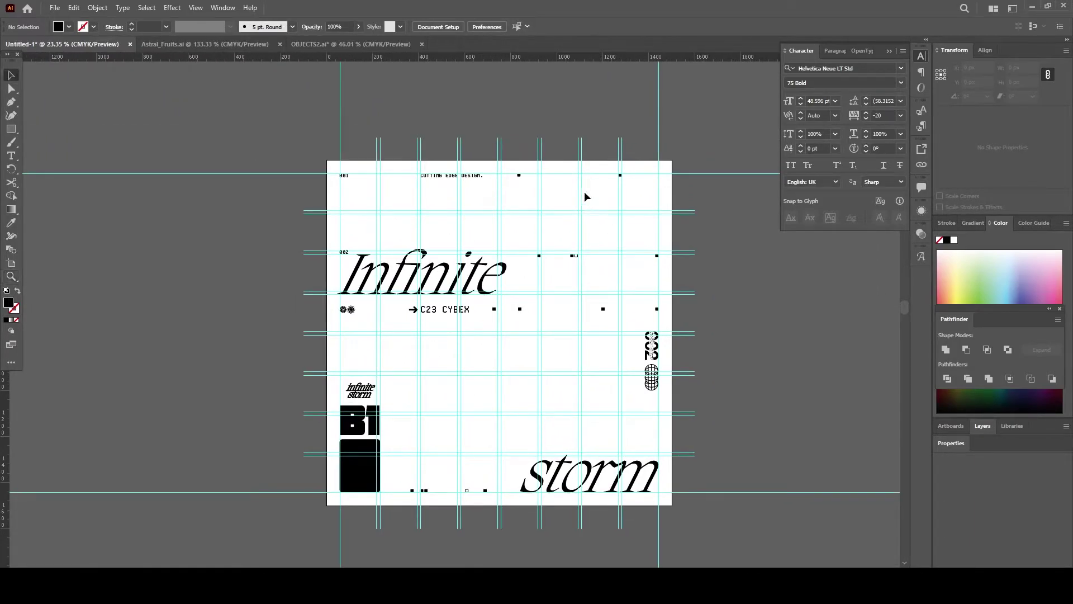
pyautogui.moveTo(535, 248); pyautogui.dragTo(600, 263)
pyautogui.click(634, 291)
# Step: Shift CUTTING EDGE DESIGN. slightly left and zoom in on the top row
pyautogui.moveTo(446, 181); pyautogui.dragTo(509, 178)
pyautogui.click(532, 193)
pyautogui.press('z')
pyautogui.moveTo(431, 178); pyautogui.dragTo(431, 178)
pyautogui.click(507, 174)
# Step: Nudge the small square into place in the poster's top row
pyautogui.scroll(3, 494, 169)
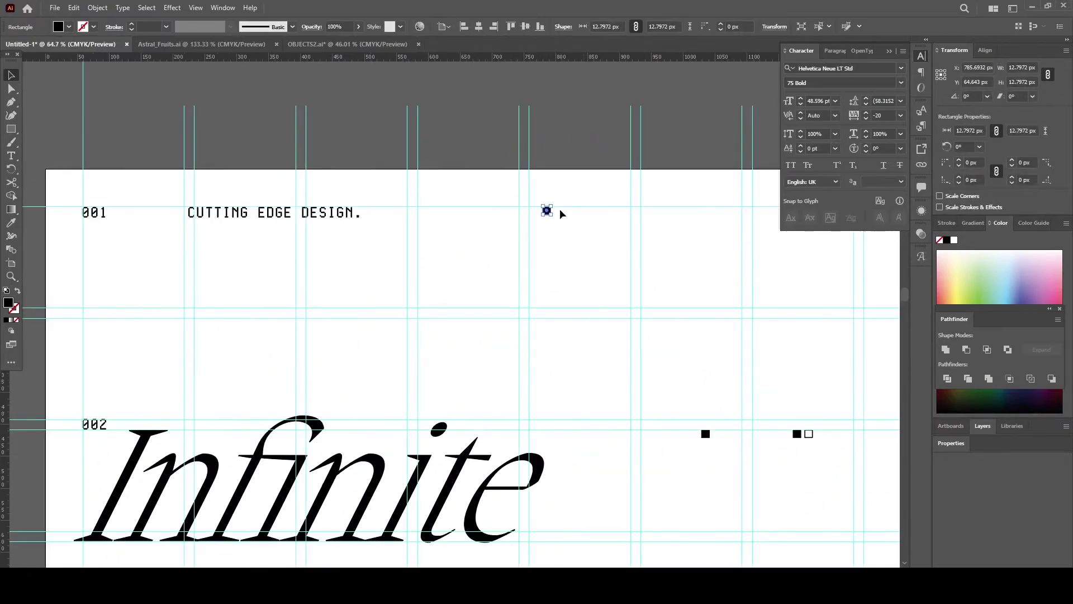
pyautogui.moveTo(539, 214); pyautogui.dragTo(539, 214)
pyautogui.scroll(-3, 503, 278)
pyautogui.scroll(-2, 498, 285)
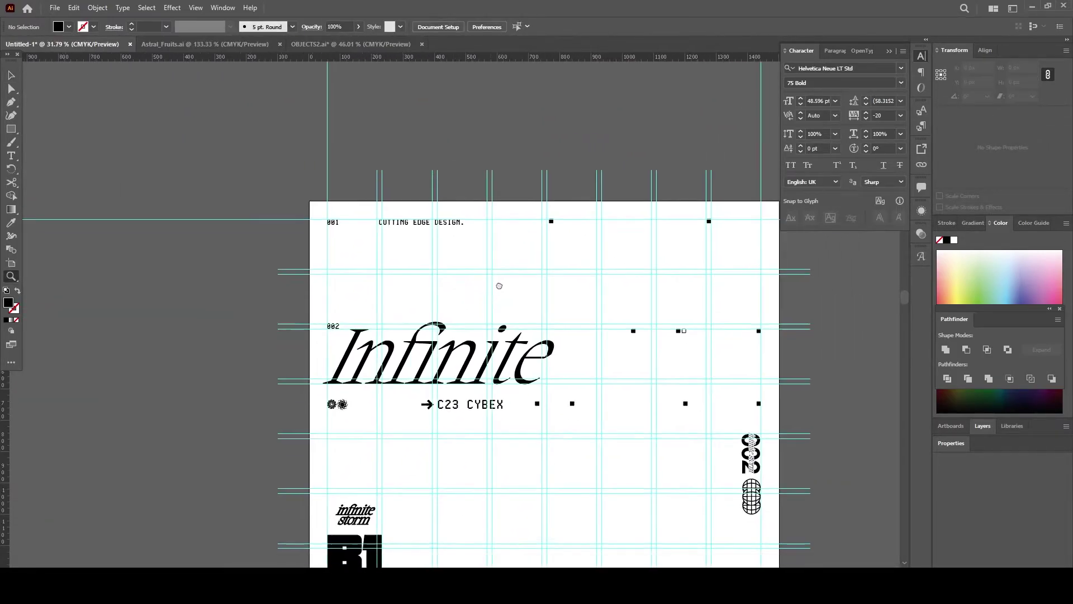
# Step: Copy the circled-star icon from the Astral_Fruits.ai icon sheet
pyautogui.click(202, 44)
pyautogui.scroll(-2, 542, 302)
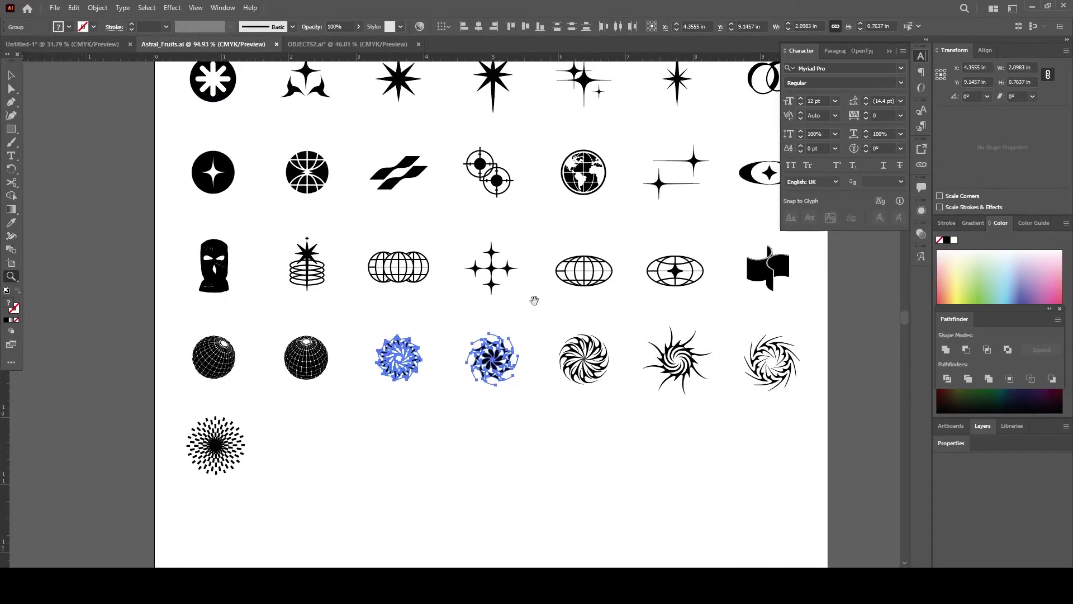
pyautogui.scroll(-1, 532, 300)
pyautogui.scroll(2, 542, 291)
pyautogui.press('v')
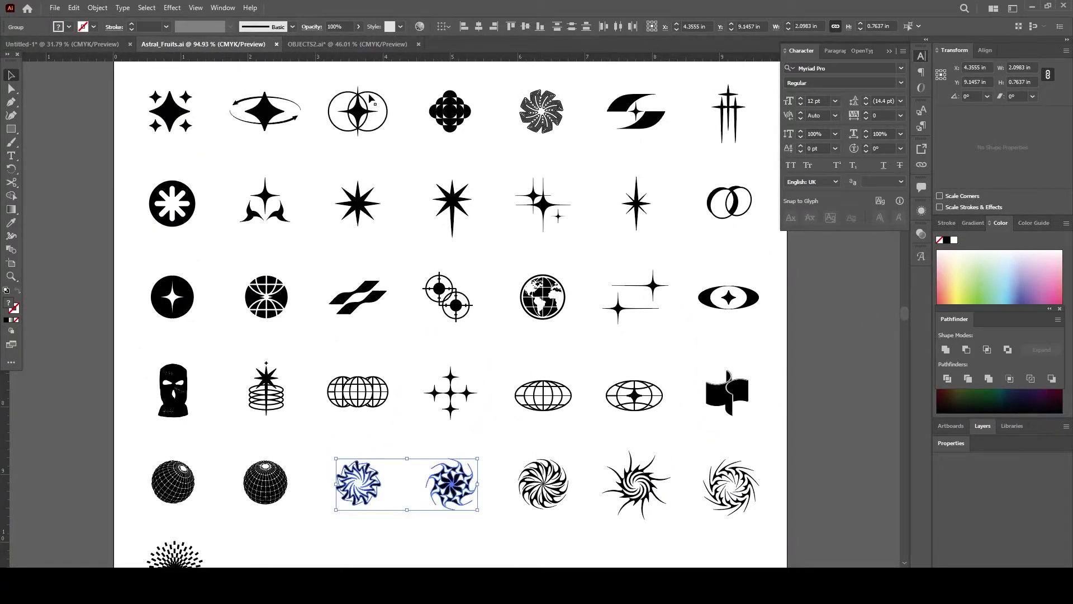
pyautogui.moveTo(335, 106); pyautogui.dragTo(391, 142)
pyautogui.hotkey('ctrl', '8')
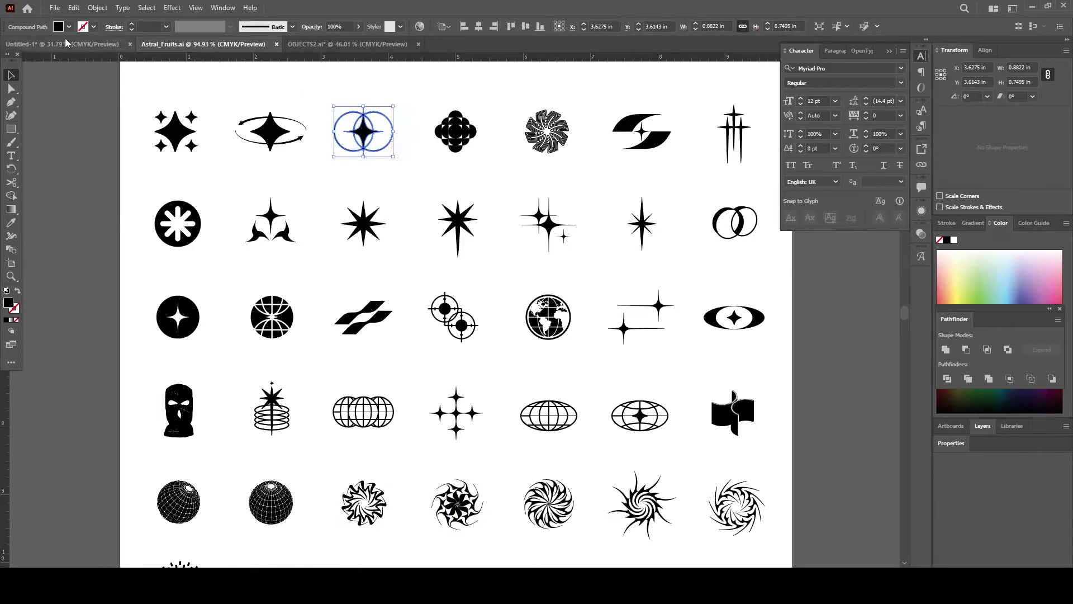
# Step: Paste the circled-star icon into the poster just below the top row
pyautogui.click(117, 44)
pyautogui.scroll(3, 603, 247)
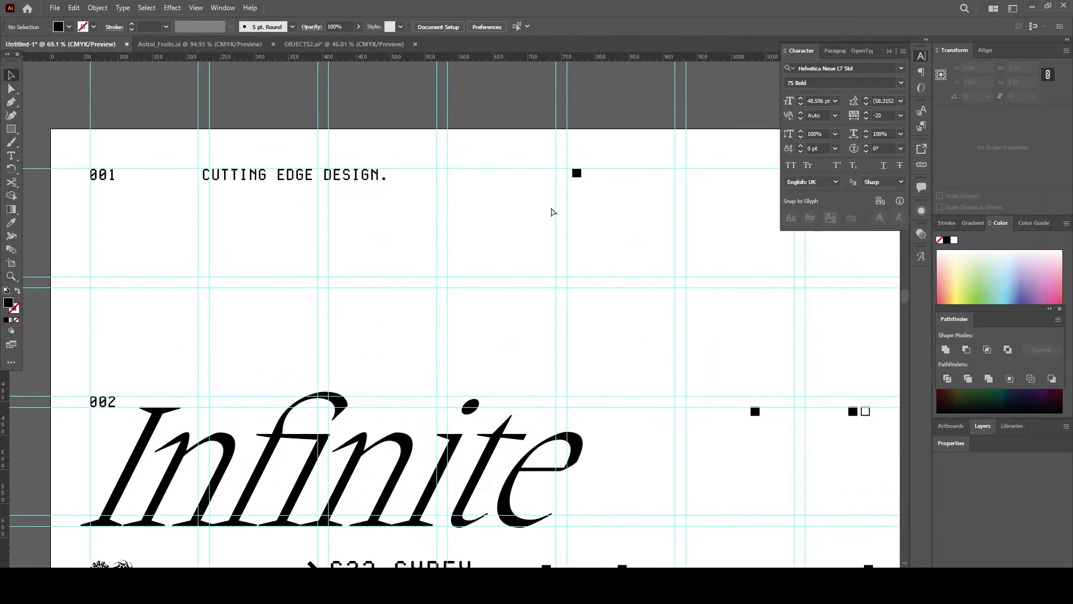
pyautogui.hotkey('ctrl', 'v')
pyautogui.moveTo(476, 286); pyautogui.dragTo(556, 267)
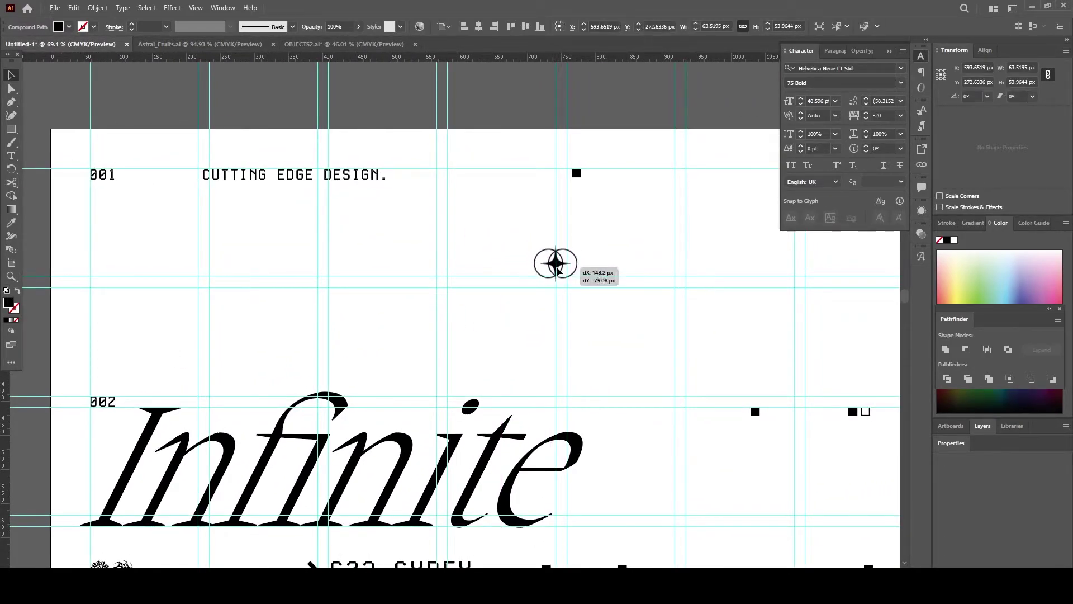
# Step: Bring the star-coil icon from Astral_Fruits.ai and place it beside the circled star
pyautogui.click(342, 44)
pyautogui.click(180, 45)
pyautogui.scroll(-2, 464, 237)
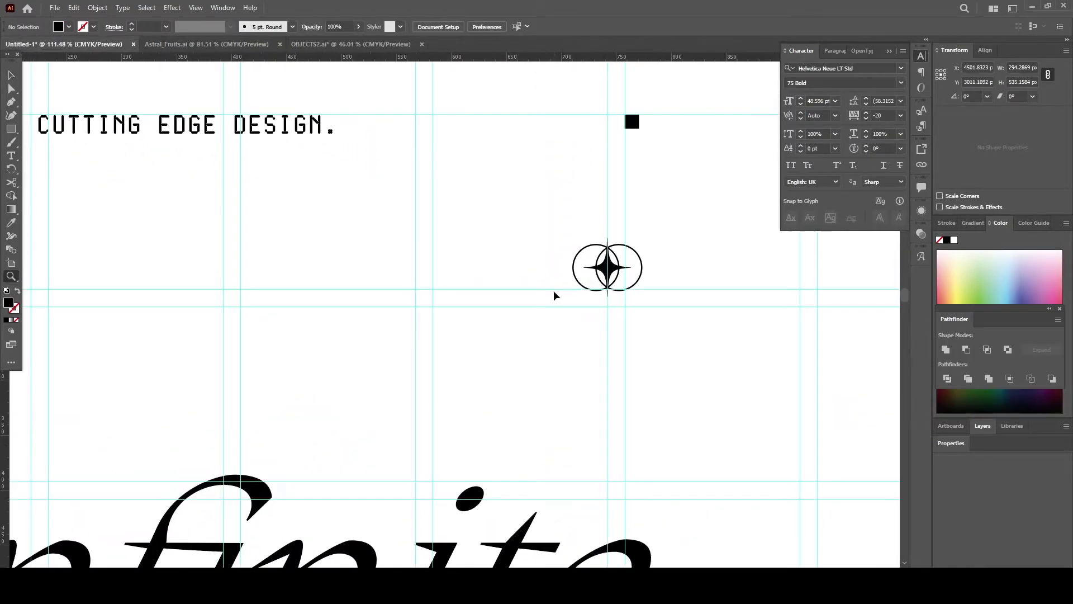
pyautogui.moveTo(320, 46)
pyautogui.mouseDown()
pyautogui.moveTo(493, 296)
pyautogui.moveTo(538, 272)
pyautogui.mouseUp()
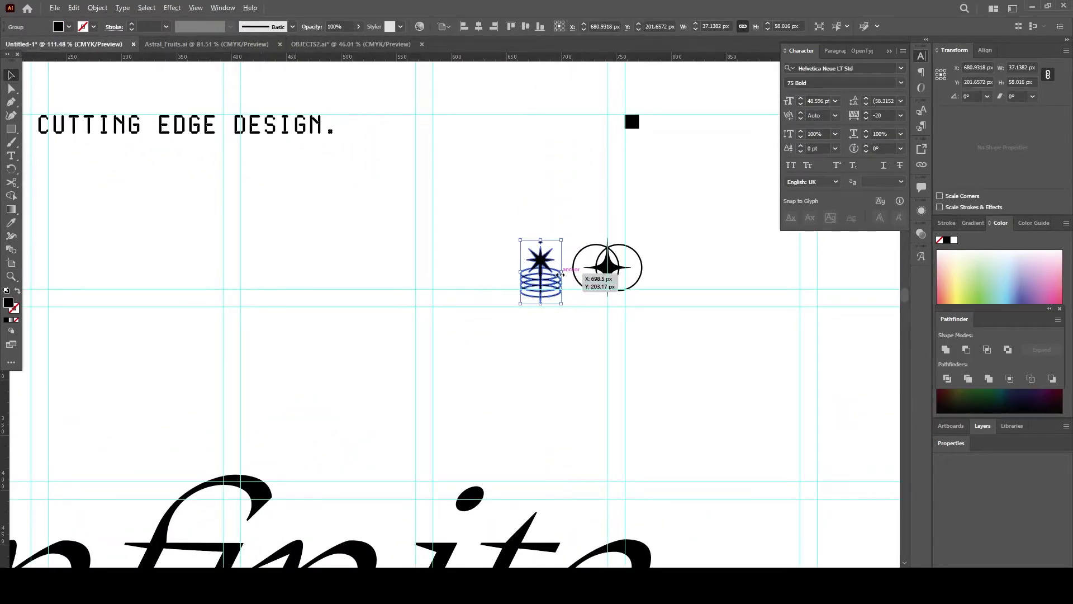
pyautogui.moveTo(562, 276); pyautogui.dragTo(570, 288)
pyautogui.click(623, 338)
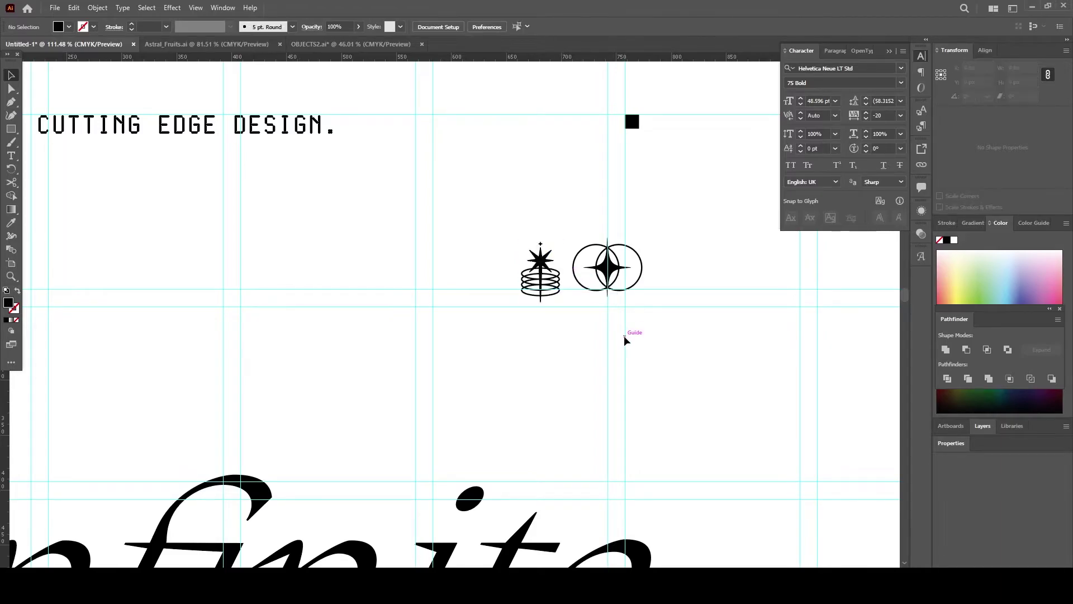
pyautogui.hotkey('ctrl', ';')
# Step: Select both star icons, zoom out on the poster, and view all OBJECTS2.ai artboards
pyautogui.moveTo(508, 245); pyautogui.dragTo(649, 305)
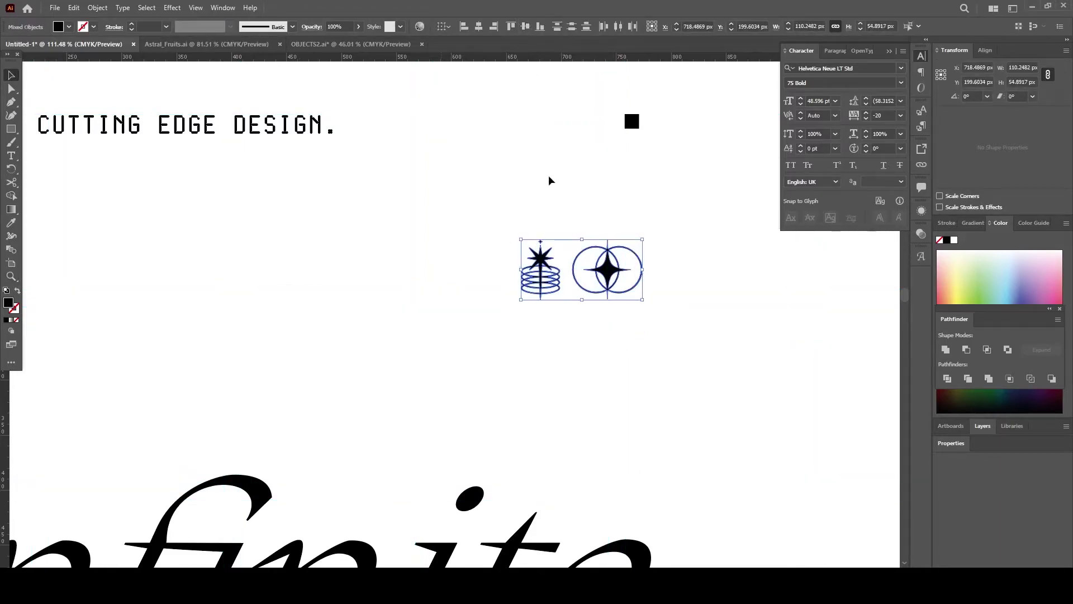
pyautogui.press('z')
pyautogui.moveTo(567, 221)
pyautogui.mouseDown()
pyautogui.moveTo(496, 223)
pyautogui.moveTo(391, 248)
pyautogui.moveTo(558, 257)
pyautogui.mouseUp()
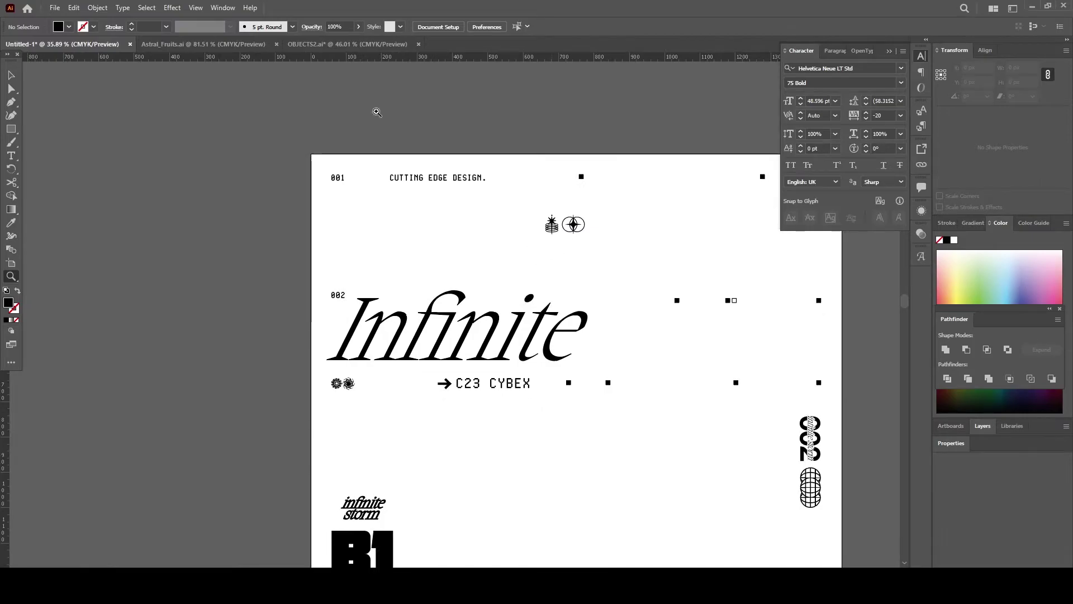
pyautogui.click(346, 44)
pyautogui.moveTo(405, 184); pyautogui.dragTo(251, 185)
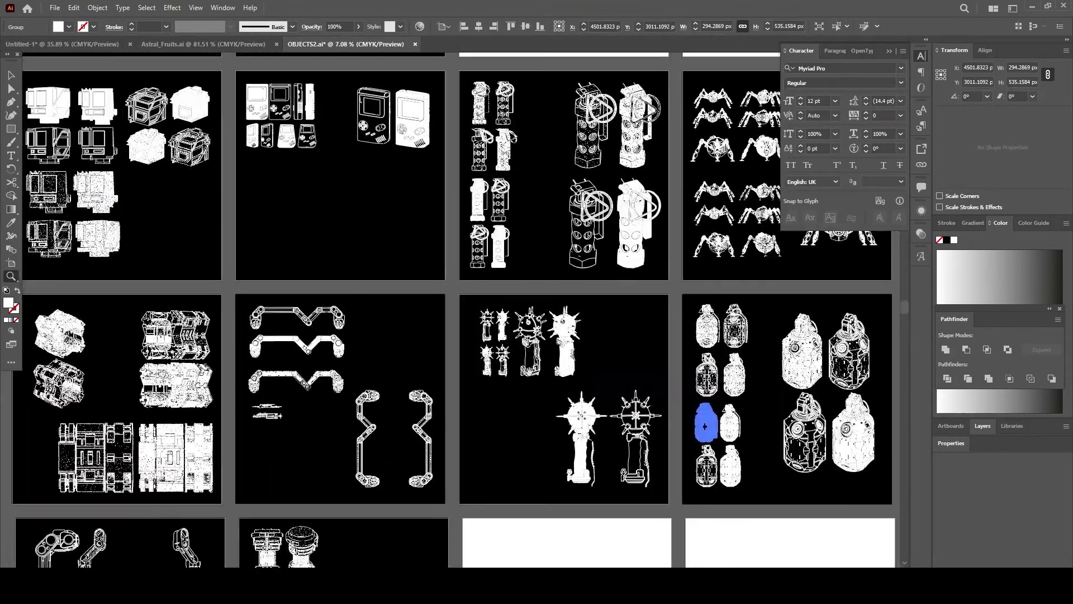
# Step: Turn the black rounded rectangle under B1 into a white box with a black outline
pyautogui.moveTo(704, 426); pyautogui.dragTo(616, 252)
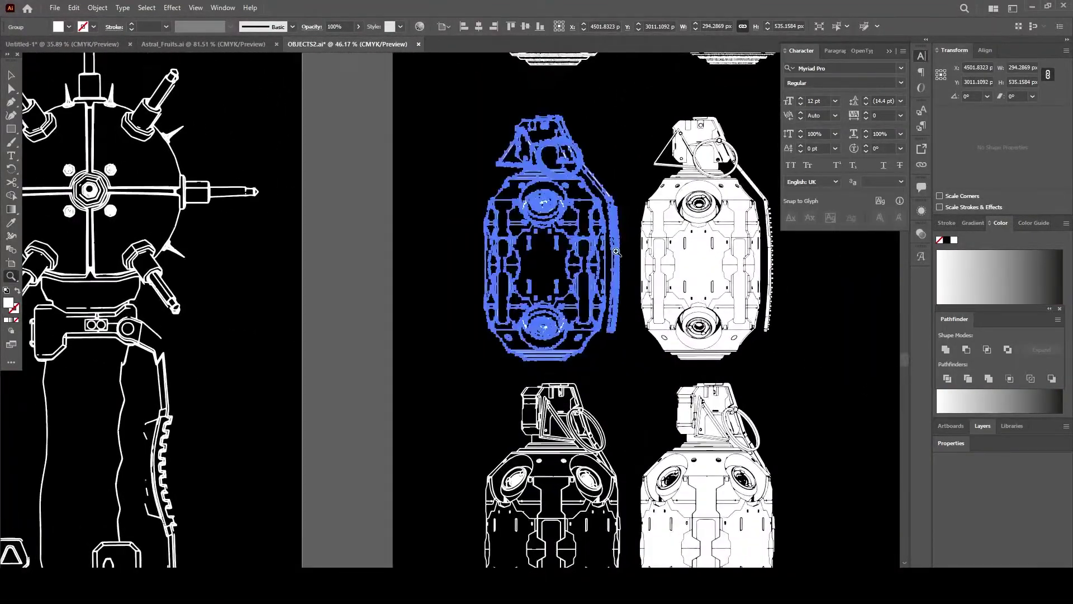
pyautogui.click(84, 45)
pyautogui.scroll(-5, 369, 335)
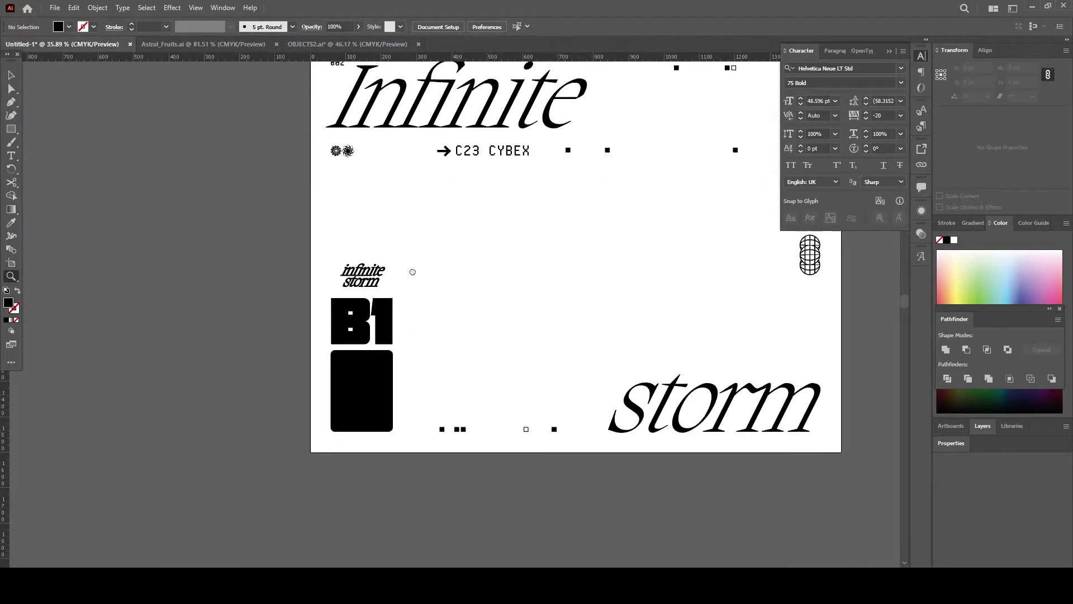
pyautogui.press('v')
pyautogui.click(361, 369)
pyautogui.click(16, 291)
pyautogui.scroll(5, 332, 346)
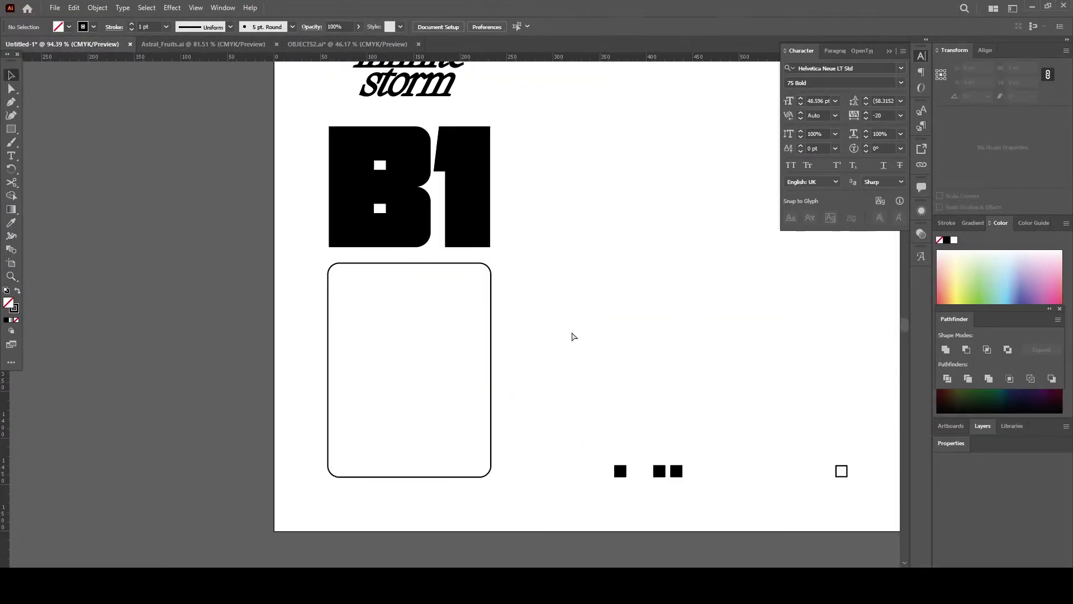
# Step: Paste the grenade illustration, shrink it, and centre it inside the rounded box
pyautogui.hotkey('ctrl', 'v')
pyautogui.moveTo(591, 313)
pyautogui.mouseDown()
pyautogui.moveTo(408, 323)
pyautogui.moveTo(439, 352)
pyautogui.mouseUp()
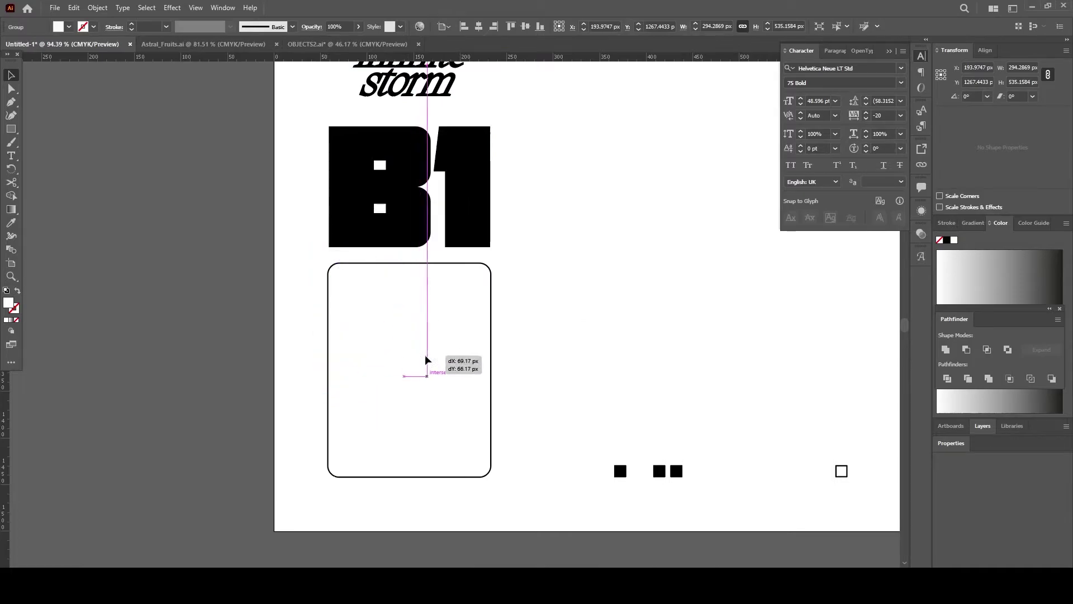
pyautogui.click(805, 297)
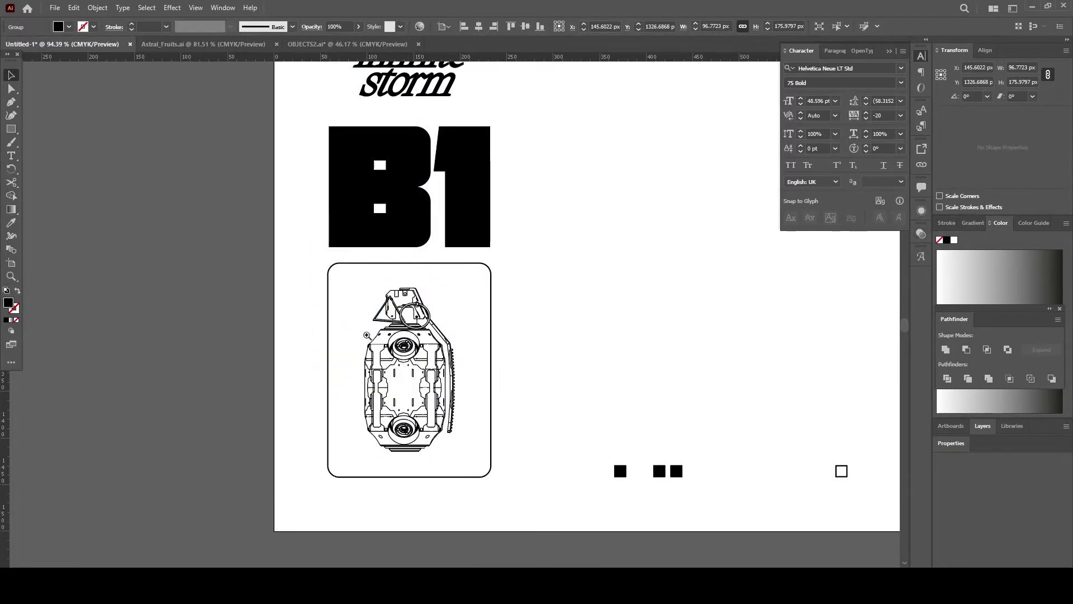
pyautogui.keyDown('alt'); pyautogui.scroll(2, 368, 333); pyautogui.keyUp('alt')
pyautogui.moveTo(432, 355); pyautogui.dragTo(436, 352)
pyautogui.keyDown('alt'); pyautogui.scroll(-5, 403, 350); pyautogui.keyUp('alt')
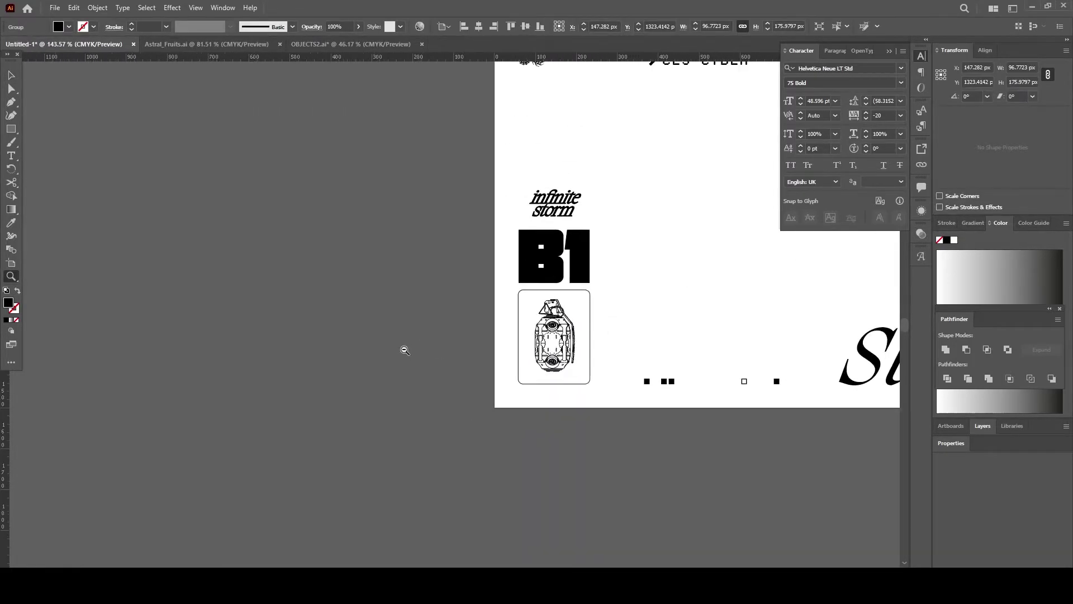
pyautogui.keyDown('alt'); pyautogui.scroll(-1, 462, 307); pyautogui.keyUp('alt')
pyautogui.keyDown('alt'); pyautogui.scroll(1, 451, 274); pyautogui.keyUp('alt')
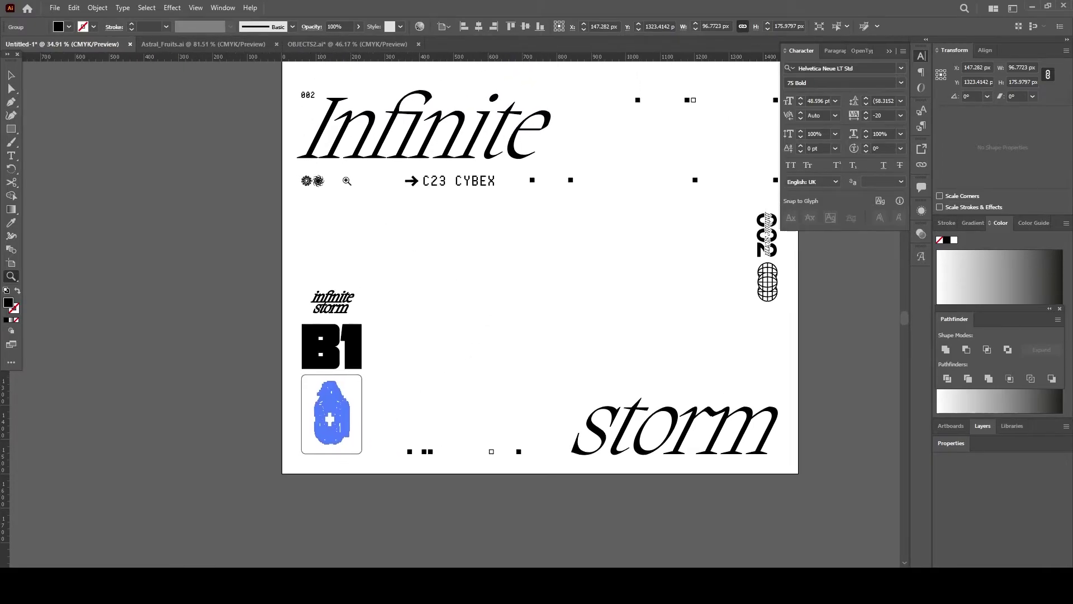
pyautogui.keyDown('alt'); pyautogui.scroll(2, 461, 210); pyautogui.keyUp('alt')
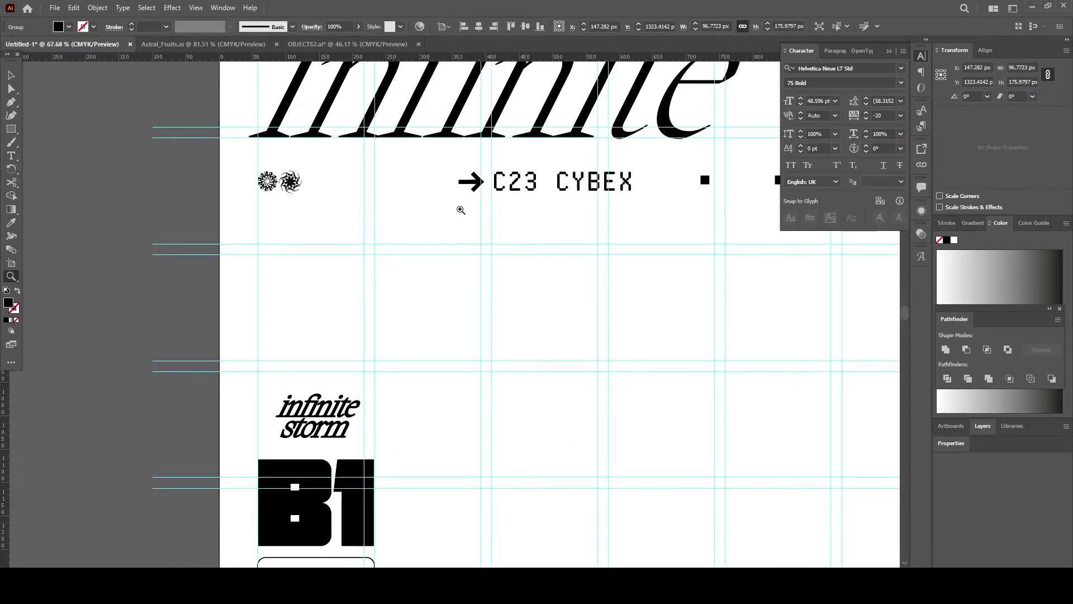
# Step: Move the vertical 002 and globe stack upward and make it narrower
pyautogui.keyDown('alt'); pyautogui.scroll(-2, 592, 257); pyautogui.keyUp('alt')
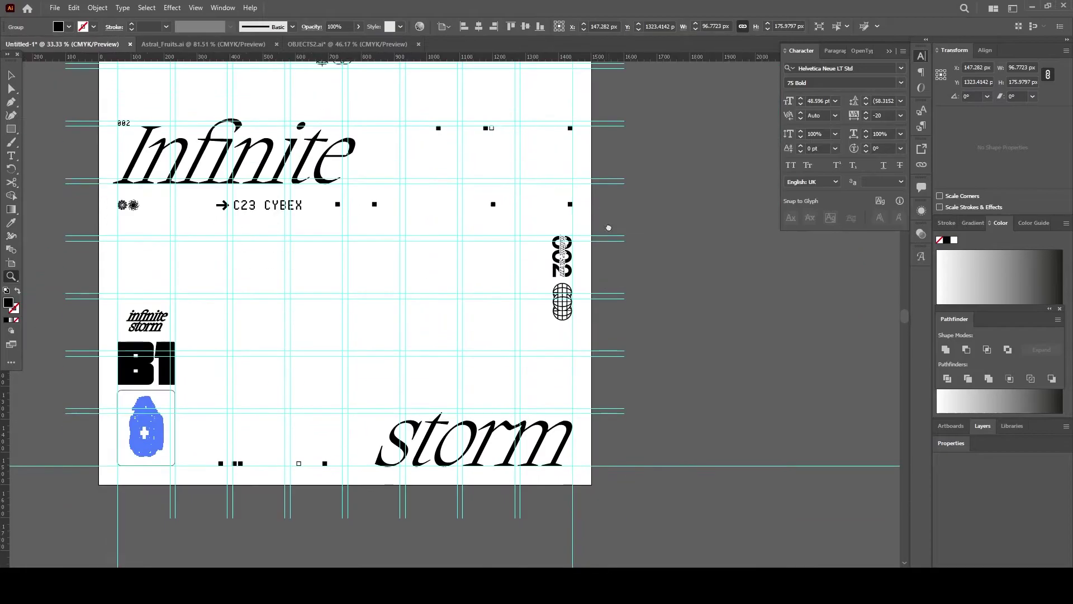
pyautogui.press('v')
pyautogui.click(583, 209)
pyautogui.moveTo(595, 223); pyautogui.dragTo(550, 332)
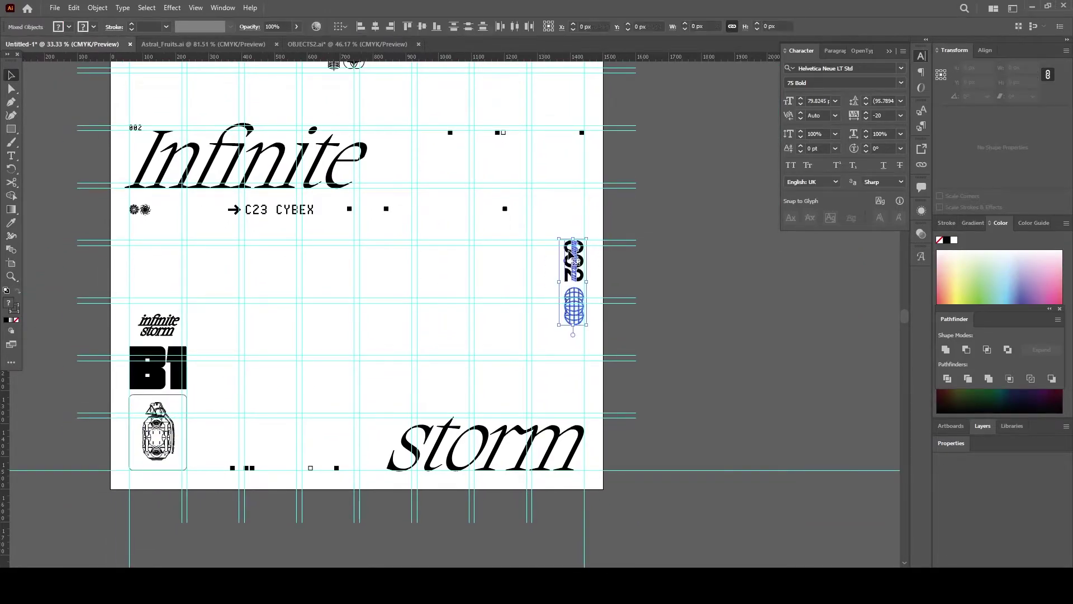
pyautogui.moveTo(578, 264); pyautogui.dragTo(581, 230)
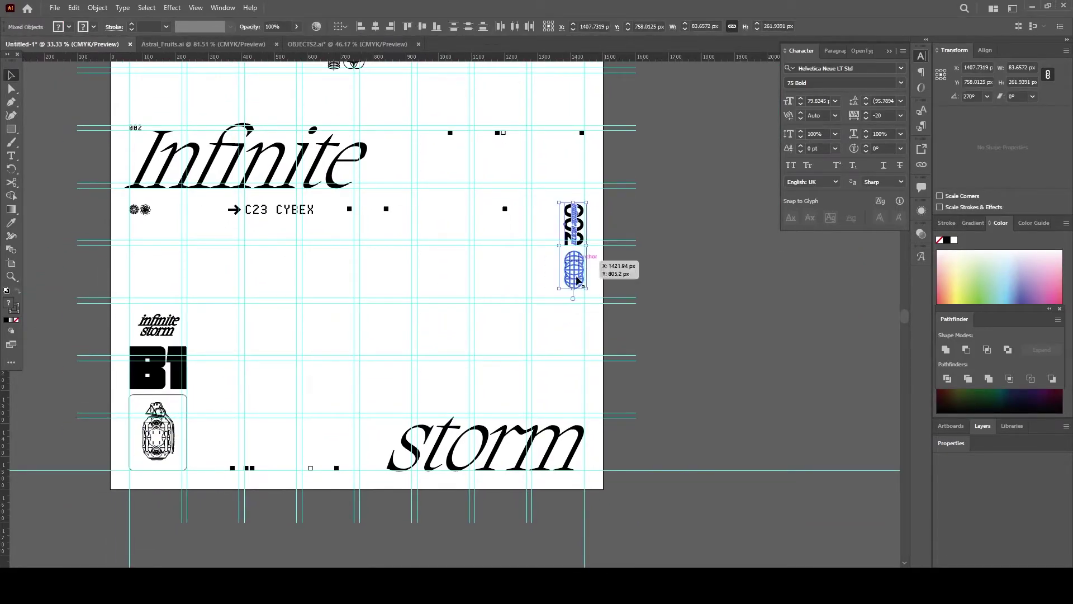
pyautogui.moveTo(556, 304); pyautogui.dragTo(556, 303)
# Step: Alt-drag a copy of the CUTTING EDGE DESIGN. label down above storm
pyautogui.keyDown('alt'); pyautogui.scroll(2, 556, 304); pyautogui.keyUp('alt')
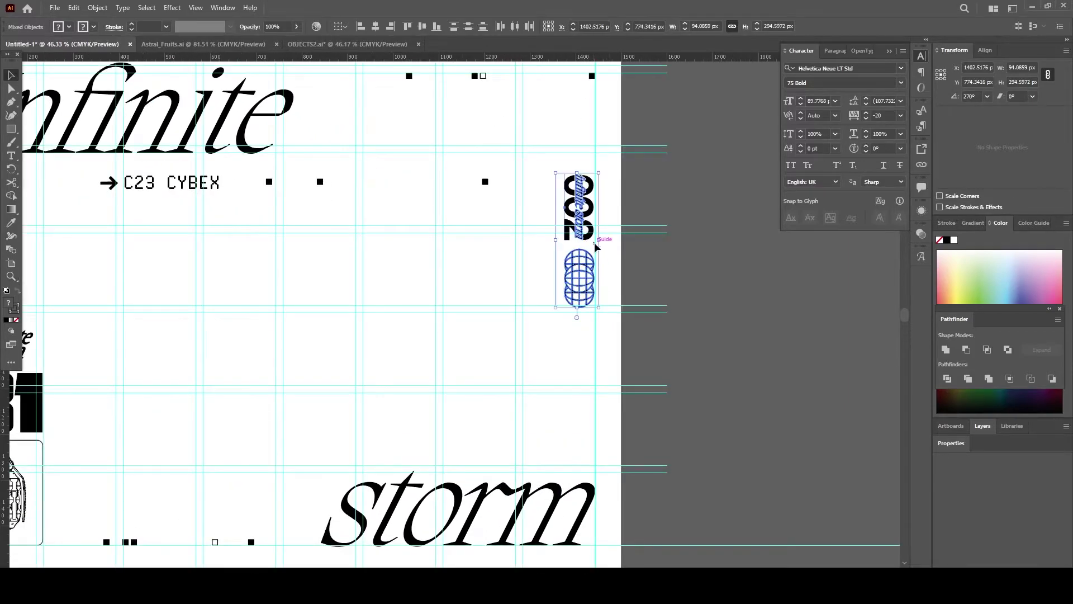
pyautogui.keyDown('alt'); pyautogui.scroll(-2, 560, 354); pyautogui.keyUp('alt')
pyautogui.keyDown('alt'); pyautogui.scroll(-2, 560, 354); pyautogui.keyUp('alt')
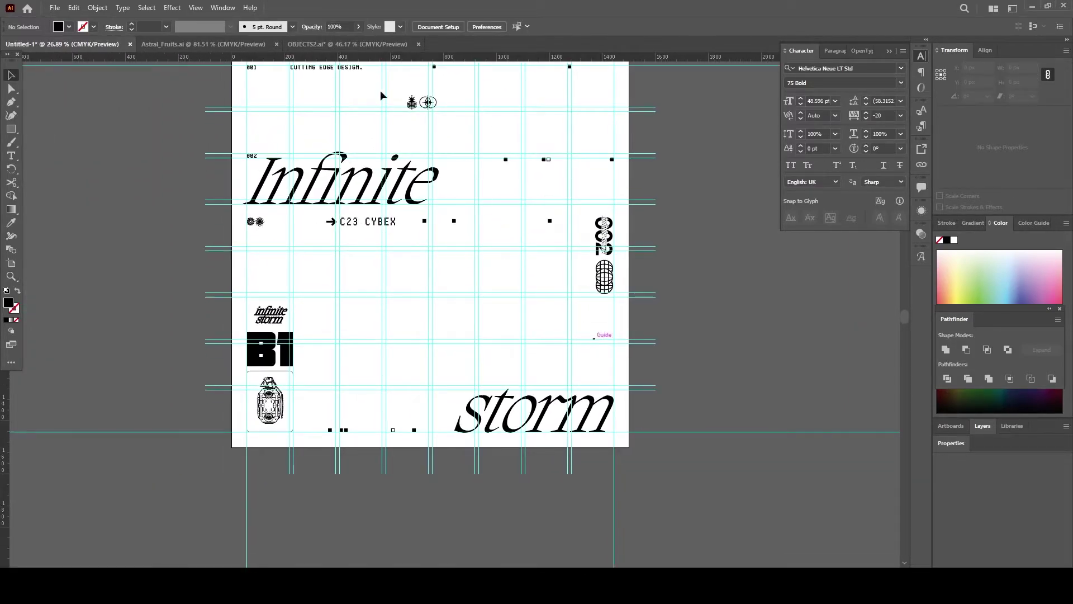
pyautogui.moveTo(477, 256); pyautogui.dragTo(491, 335)
pyautogui.keyDown('alt'); pyautogui.scroll(2, 490, 335); pyautogui.keyUp('alt')
# Step: Retype the copied label as FORWARD INTO UTOPIA and left-align it
pyautogui.doubleClick(594, 358)
pyautogui.hotkey('ctrl', 'a')
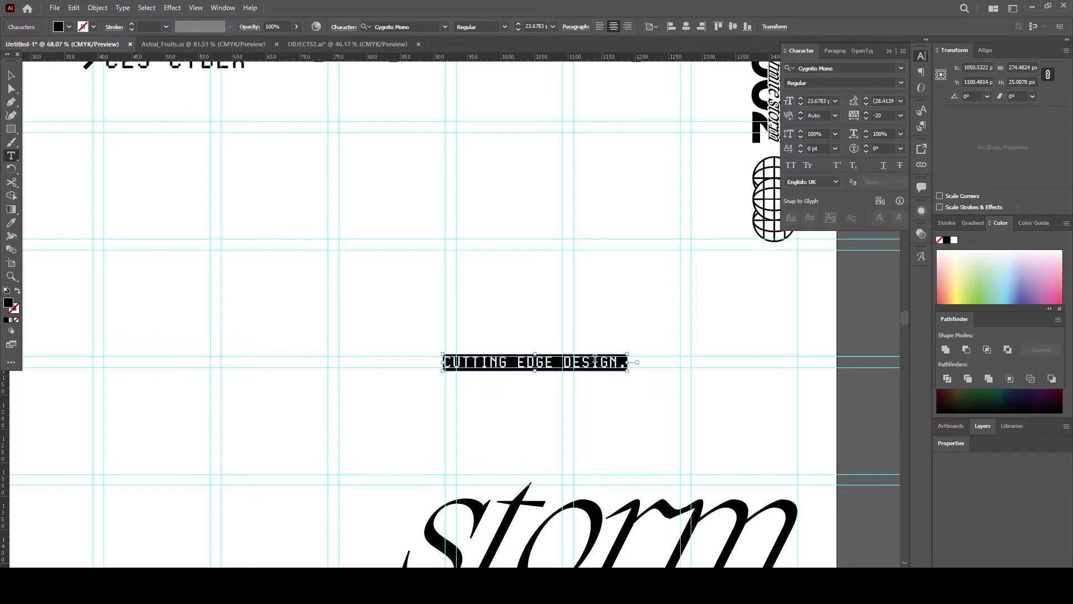
pyautogui.write('ff')
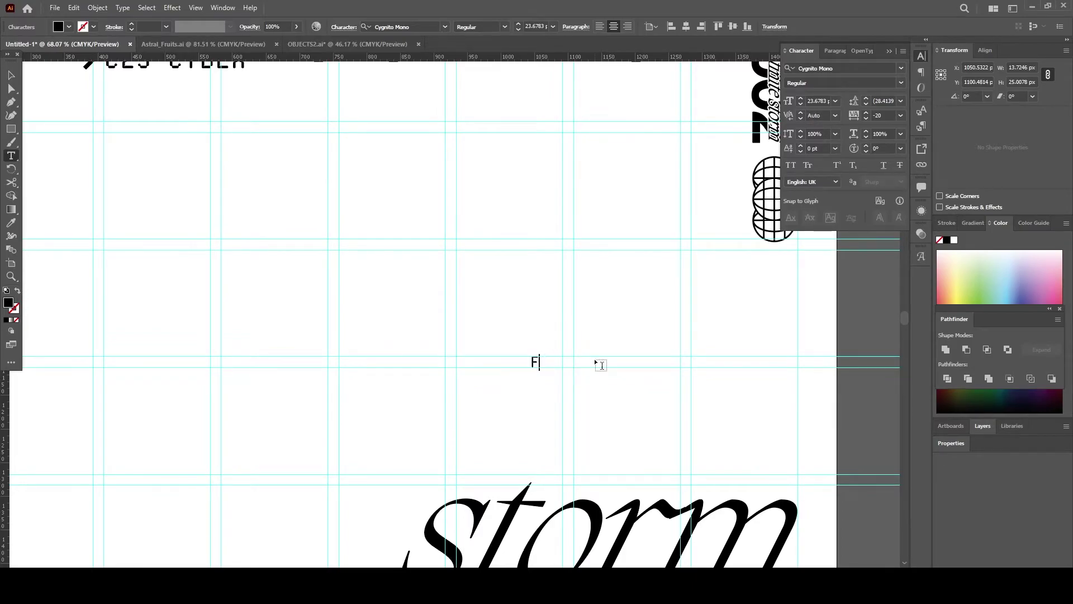
pyautogui.write('orward iun')
pyautogui.press('BackSpace')
pyautogui.press('BackSpace')
pyautogui.write('n')
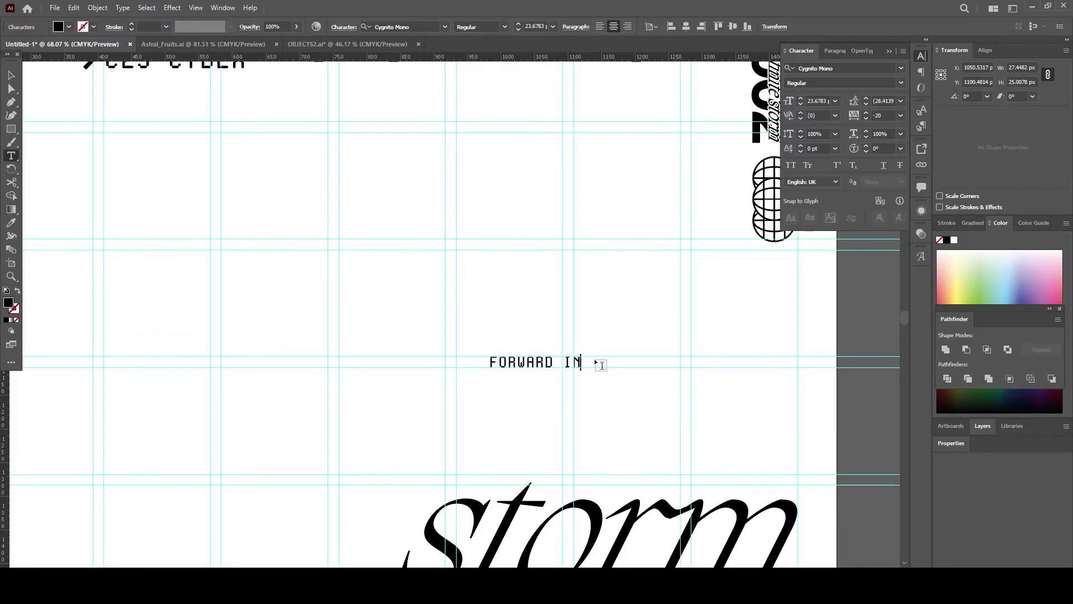
pyautogui.write('ia')
pyautogui.hotkey('ctrl', 'a')
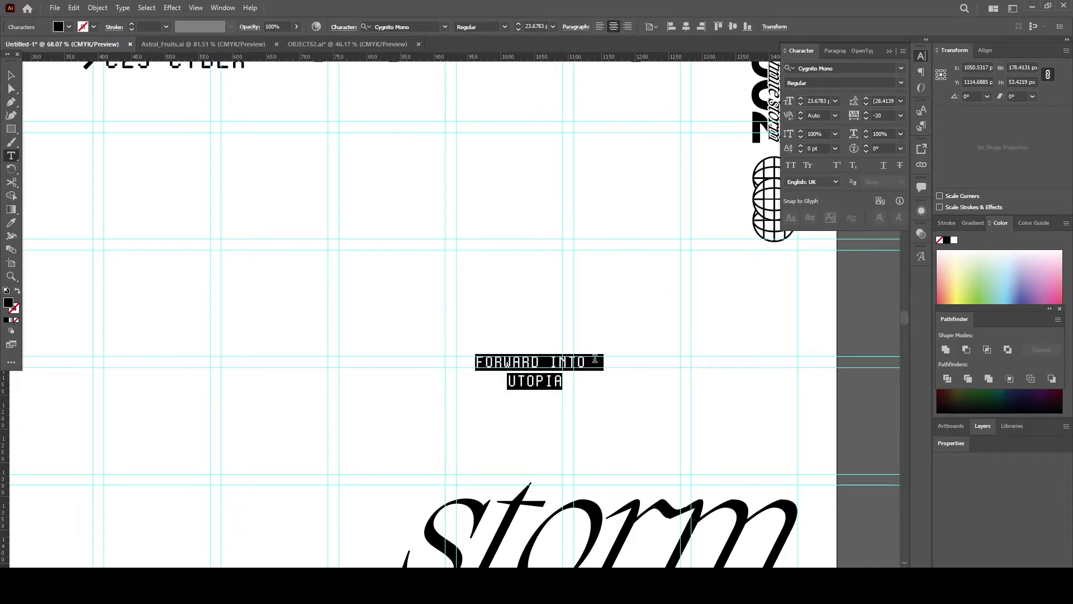
pyautogui.click(599, 26)
# Step: Rotate the caption 90° and set it along the right edge above storm
pyautogui.click(8, 73)
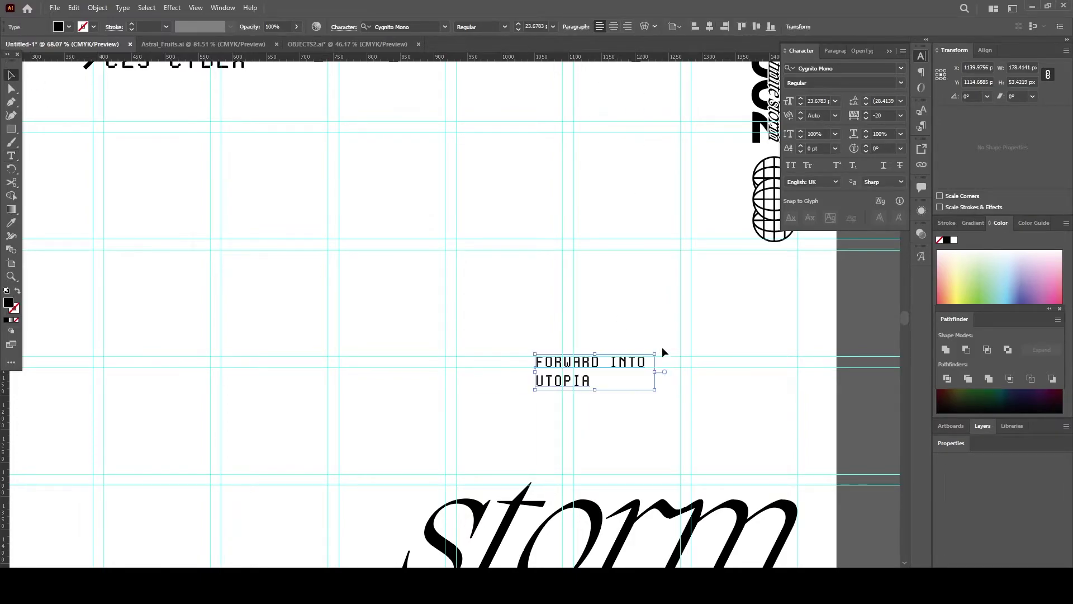
pyautogui.moveTo(664, 355); pyautogui.dragTo(640, 449)
pyautogui.moveTo(641, 383); pyautogui.dragTo(796, 418)
pyautogui.scroll(-5, 671, 391)
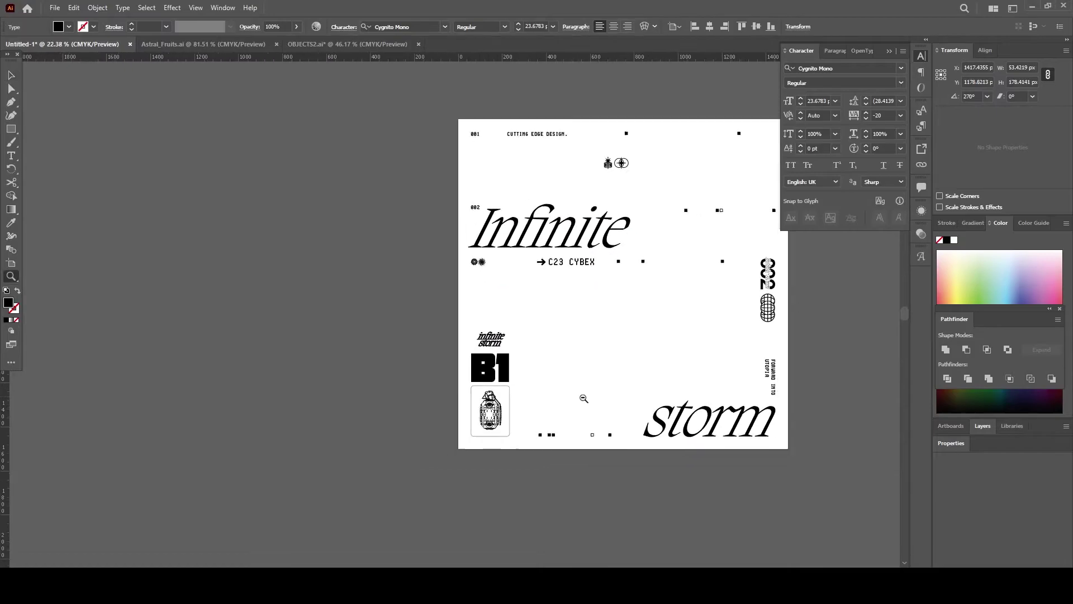
pyautogui.scroll(2, 718, 351)
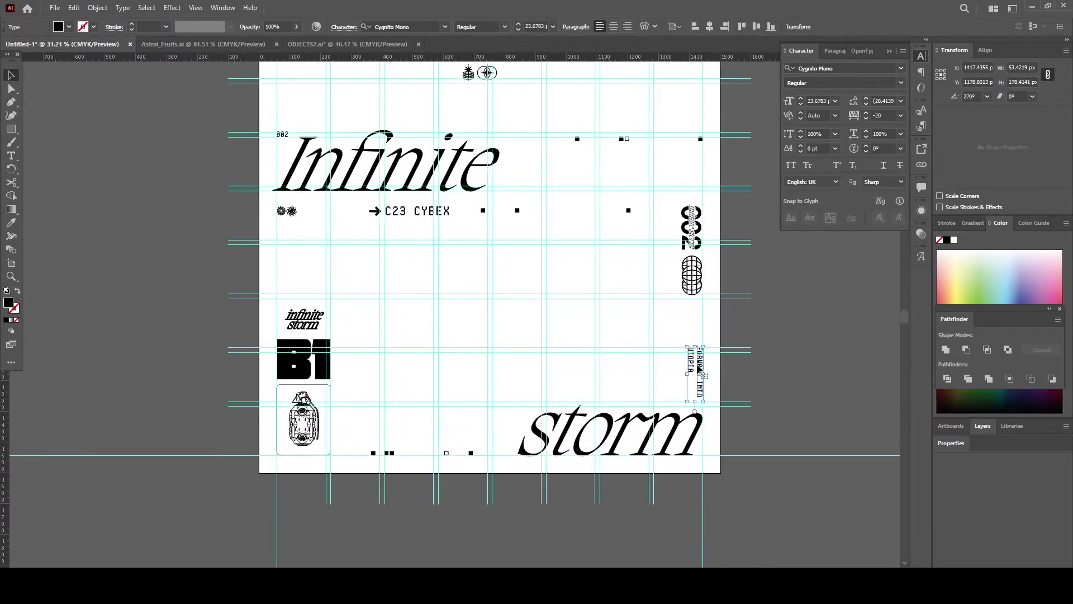
pyautogui.moveTo(699, 349); pyautogui.dragTo(699, 349)
pyautogui.click(755, 340)
# Step: Nudge the 002 and infinite storm lettering slightly to the right
pyautogui.scroll(7, 684, 251)
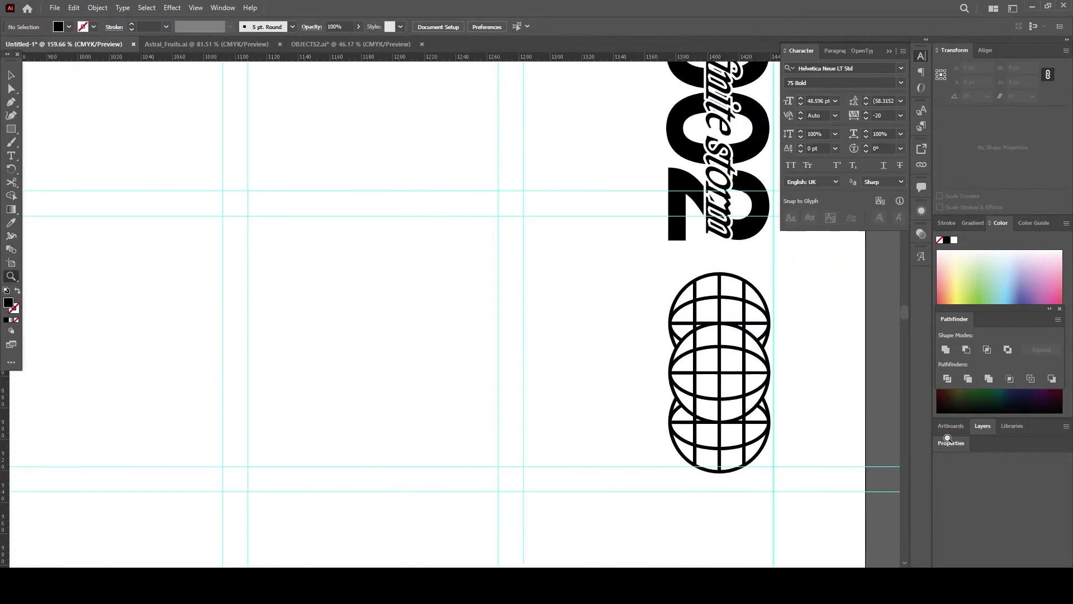
pyautogui.click(770, 372)
pyautogui.scroll(2, 611, 177)
pyautogui.moveTo(611, 176); pyautogui.dragTo(727, 112)
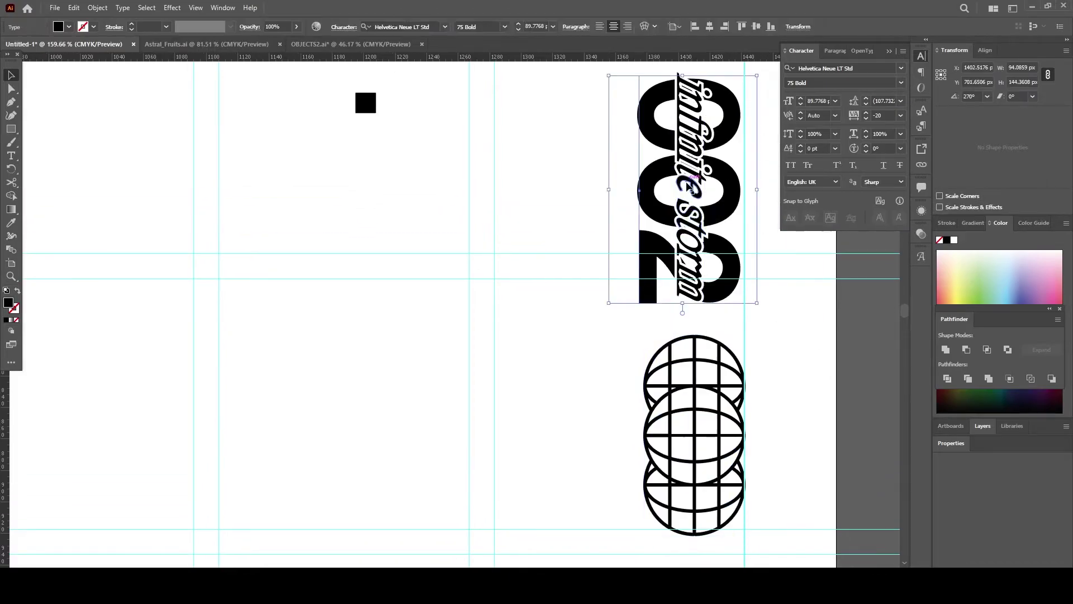
pyautogui.moveTo(722, 178); pyautogui.dragTo(725, 178)
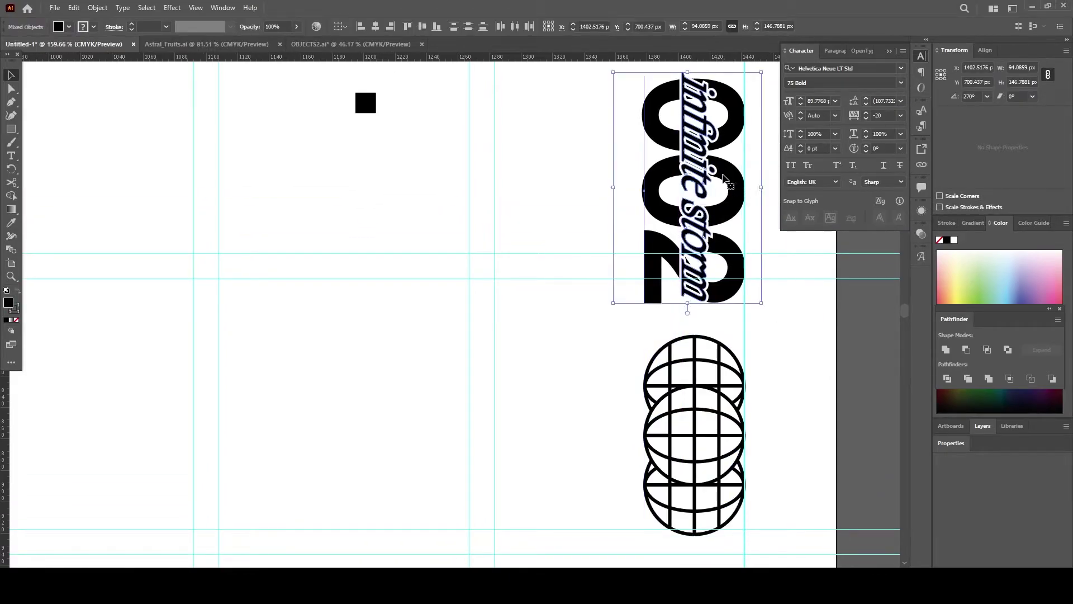
pyautogui.scroll(-4, 721, 179)
pyautogui.scroll(-3, 508, 263)
pyautogui.moveTo(508, 298); pyautogui.dragTo(512, 310)
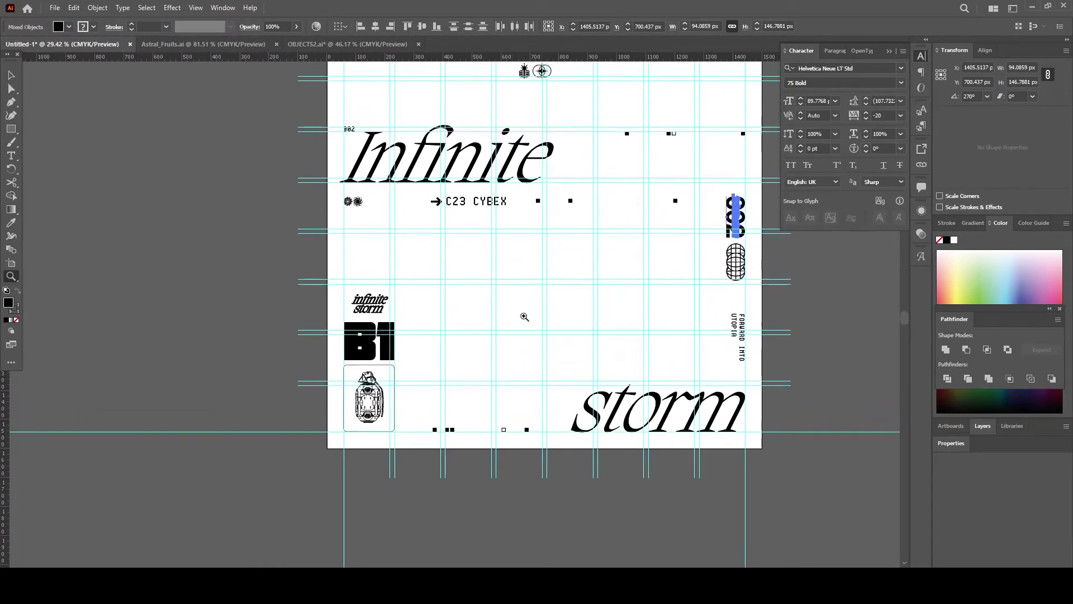
pyautogui.press('v')
pyautogui.click(524, 311)
pyautogui.scroll(-1, 578, 252)
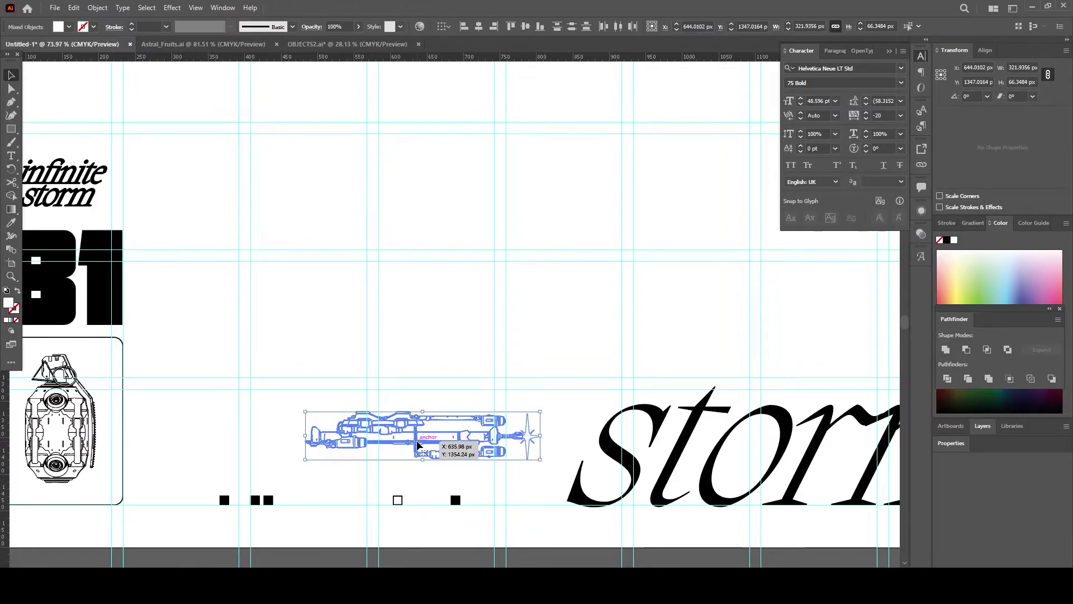
# Step: Snap the star flare against the spaceship's nose and zoom back out to the full poster
pyautogui.press('i')
pyautogui.scroll(3, 690, 505)
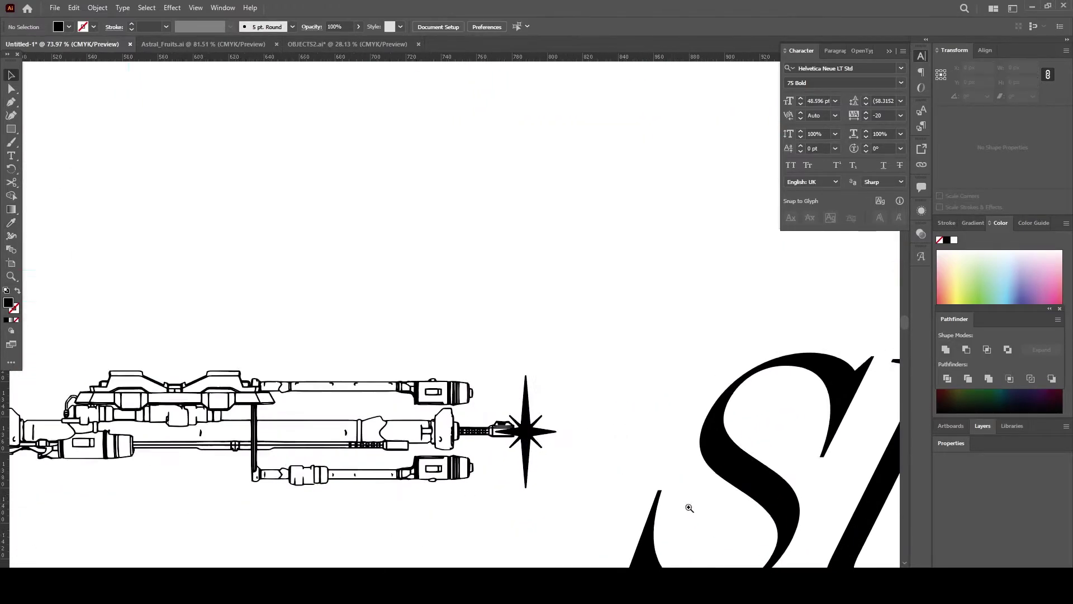
pyautogui.scroll(2, 609, 430)
pyautogui.press('v')
pyautogui.moveTo(587, 448)
pyautogui.mouseDown()
pyautogui.moveTo(565, 451)
pyautogui.moveTo(570, 439)
pyautogui.moveTo(511, 446)
pyautogui.mouseUp()
pyautogui.scroll(2, 567, 442)
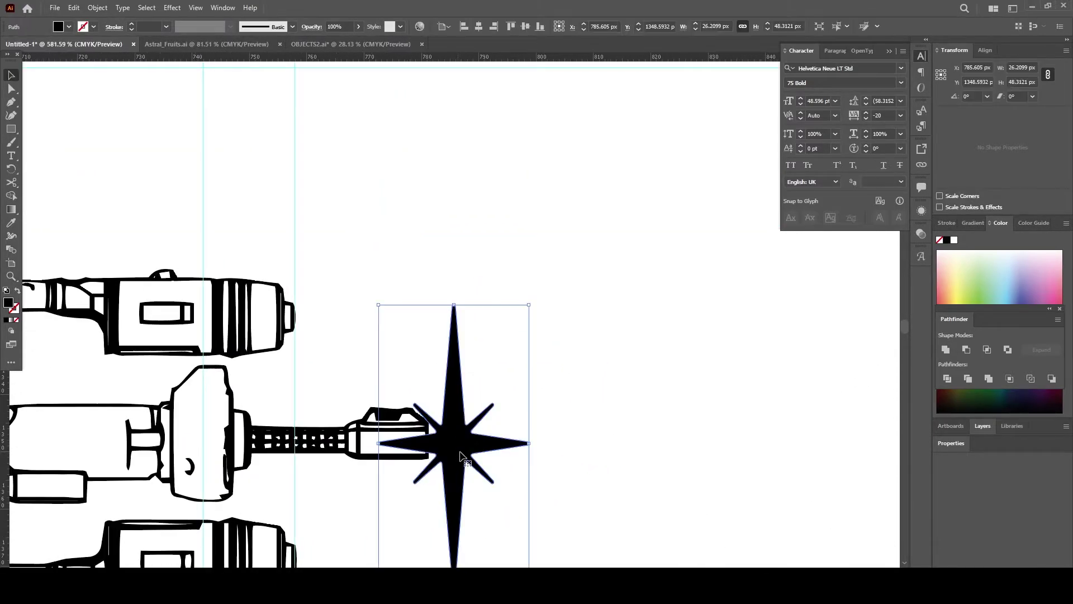
pyautogui.press('z')
pyautogui.scroll(-10, 394, 416)
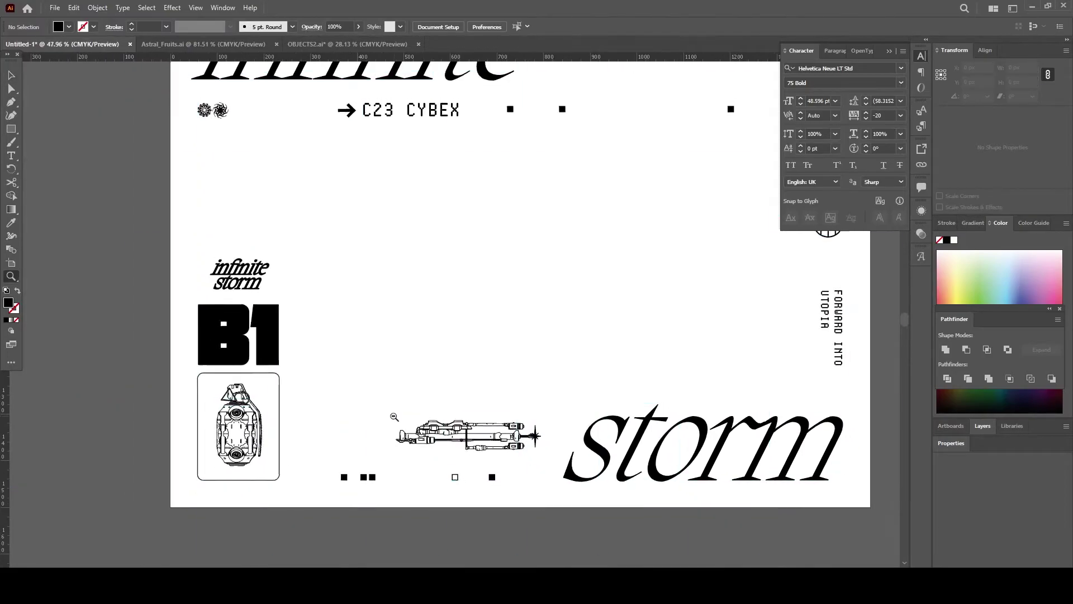
pyautogui.scroll(-2, 393, 416)
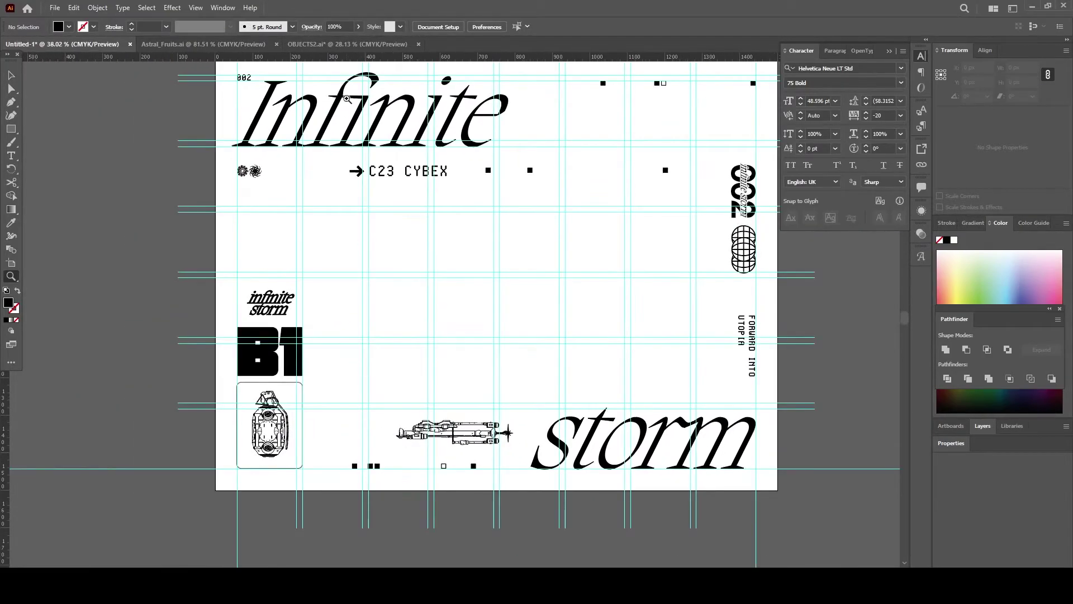
pyautogui.click(346, 44)
# Step: Paste the copied mech illustration into the poster and move it near the 001 label
pyautogui.click(105, 45)
pyautogui.scroll(-2, 409, 236)
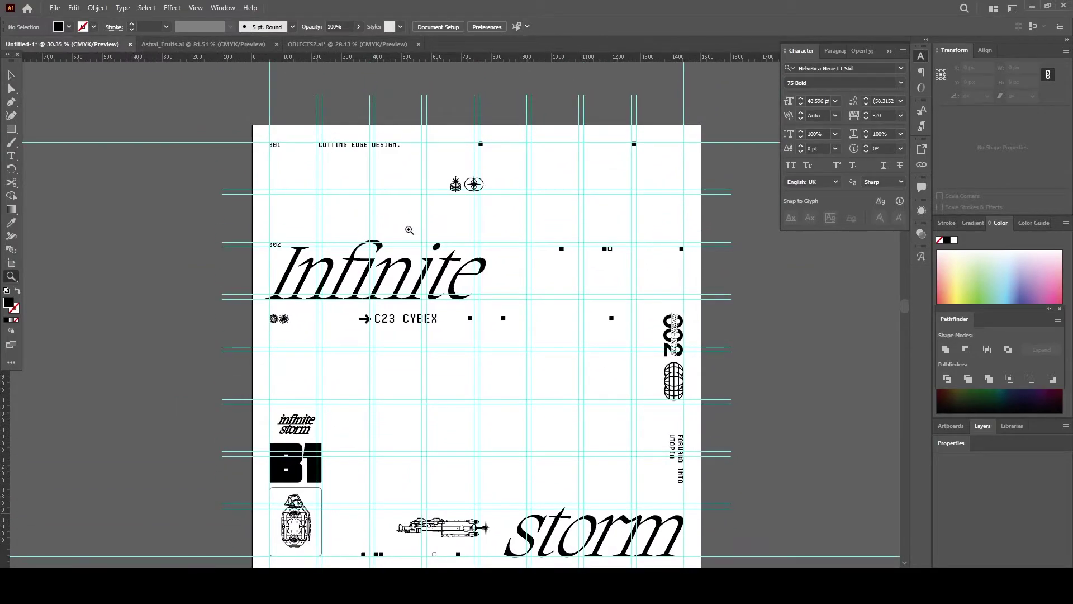
pyautogui.scroll(2, 371, 189)
pyautogui.press('b')
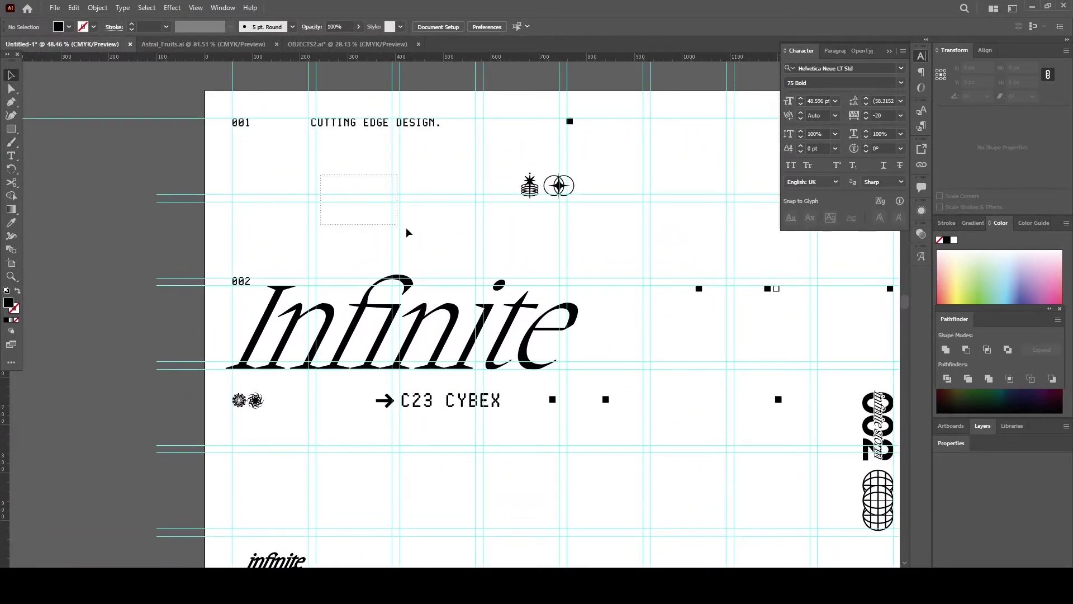
pyautogui.hotkey('ctrl', 'v')
pyautogui.moveTo(468, 309); pyautogui.dragTo(329, 175)
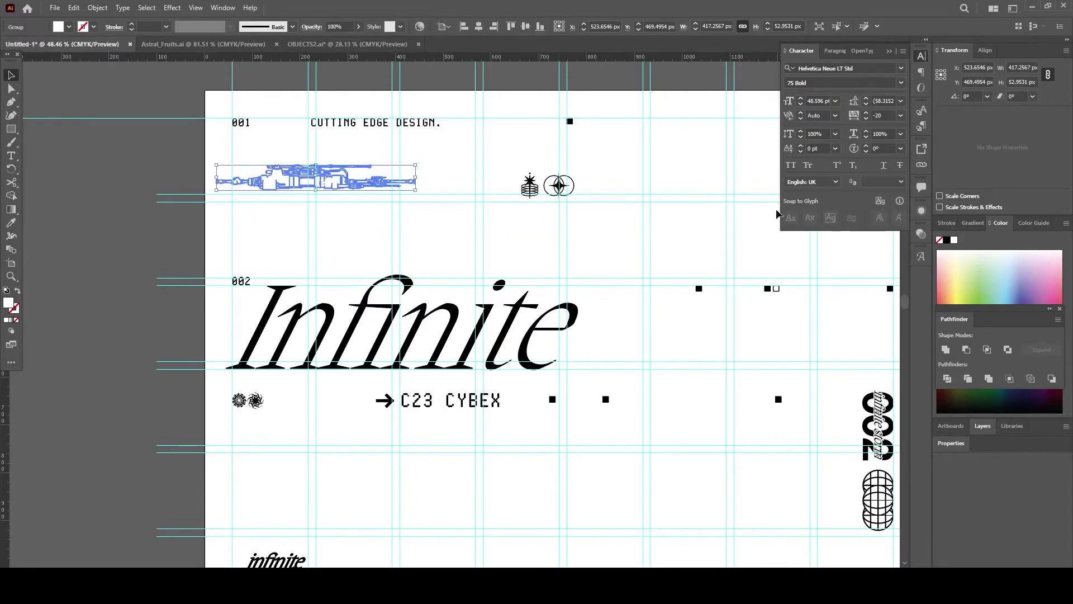
# Step: Line the illustration up under 001 and scale it to about 334 px wide
pyautogui.press('i')
pyautogui.scroll(3, 345, 144)
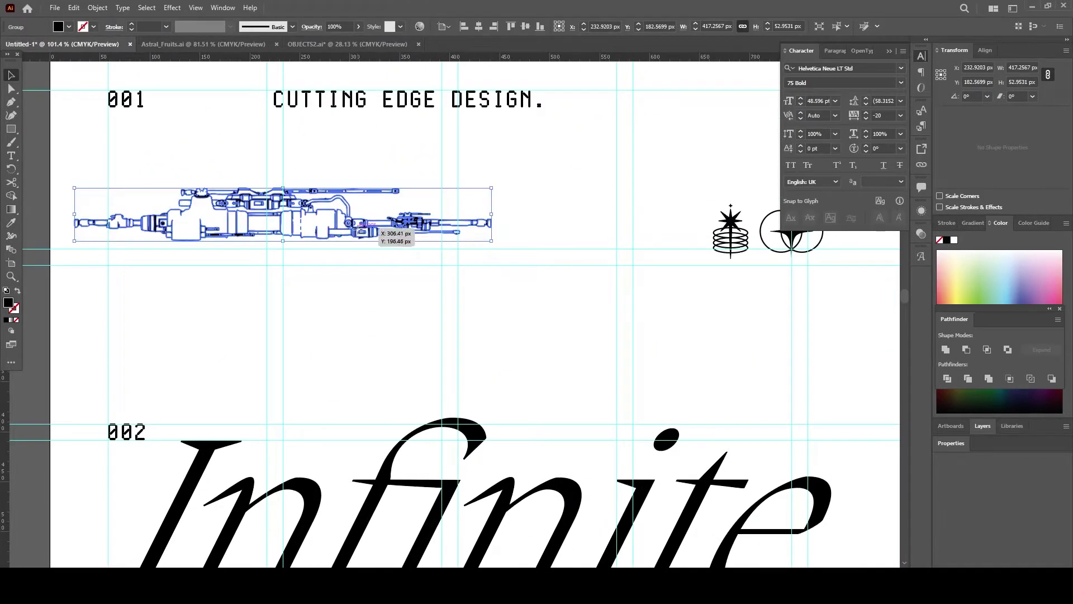
pyautogui.moveTo(358, 226); pyautogui.dragTo(392, 249)
pyautogui.moveTo(518, 239); pyautogui.dragTo(441, 238)
pyautogui.click(511, 233)
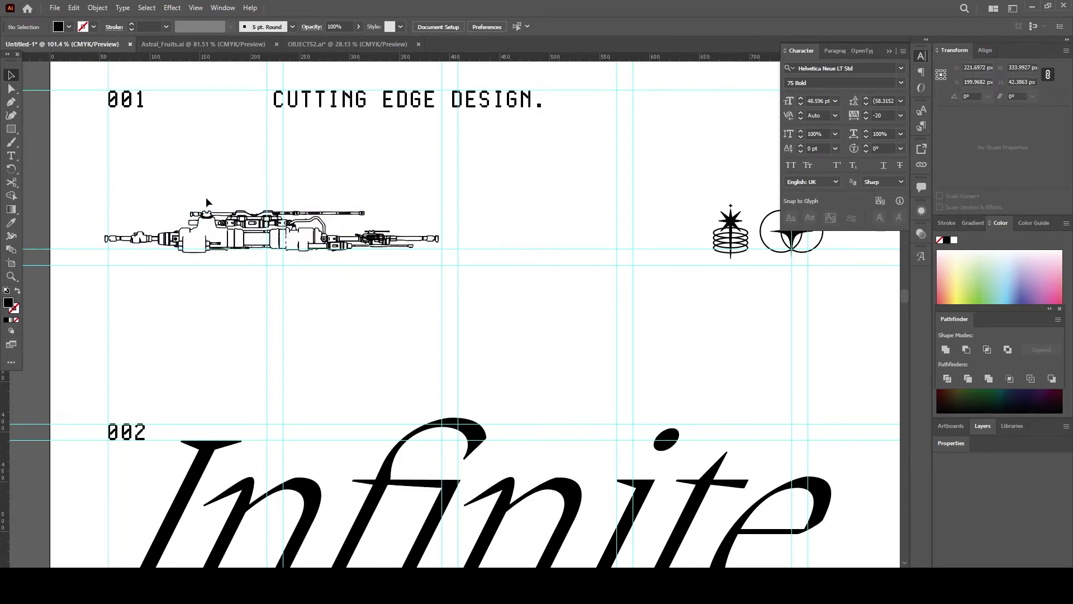
# Step: Deselect the artwork and zoom out to review the poster layout
pyautogui.scroll(3, 621, 279)
pyautogui.click(620, 277)
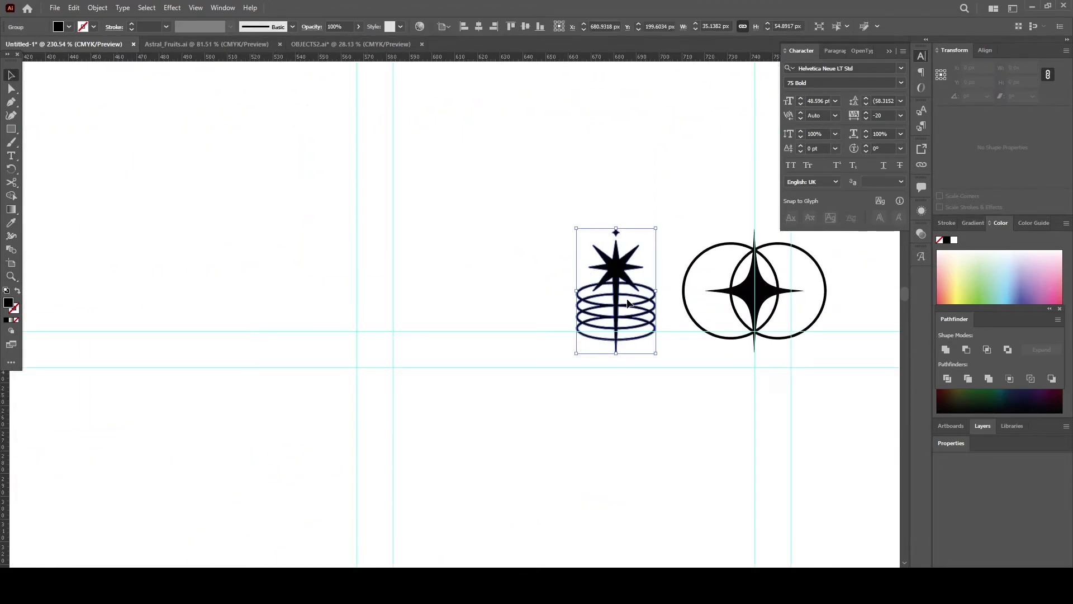
pyautogui.click(441, 302)
pyautogui.press('z')
pyautogui.scroll(-5, 441, 331)
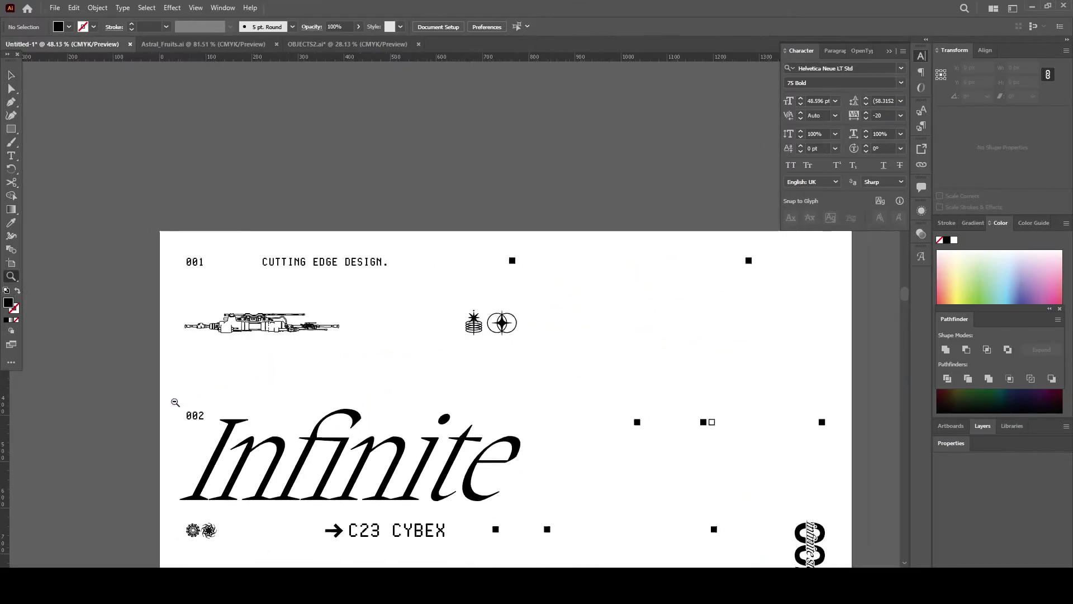
pyautogui.scroll(-2, 475, 391)
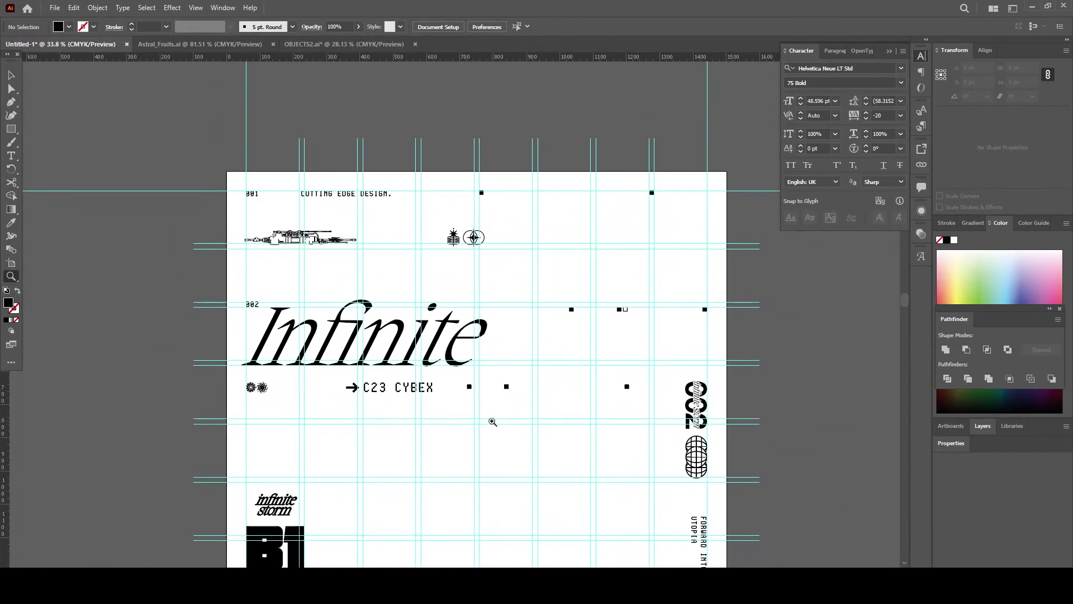
pyautogui.scroll(-1, 493, 437)
pyautogui.moveTo(499, 480)
pyautogui.mouseDown()
pyautogui.moveTo(510, 412)
pyautogui.moveTo(535, 418)
pyautogui.mouseUp()
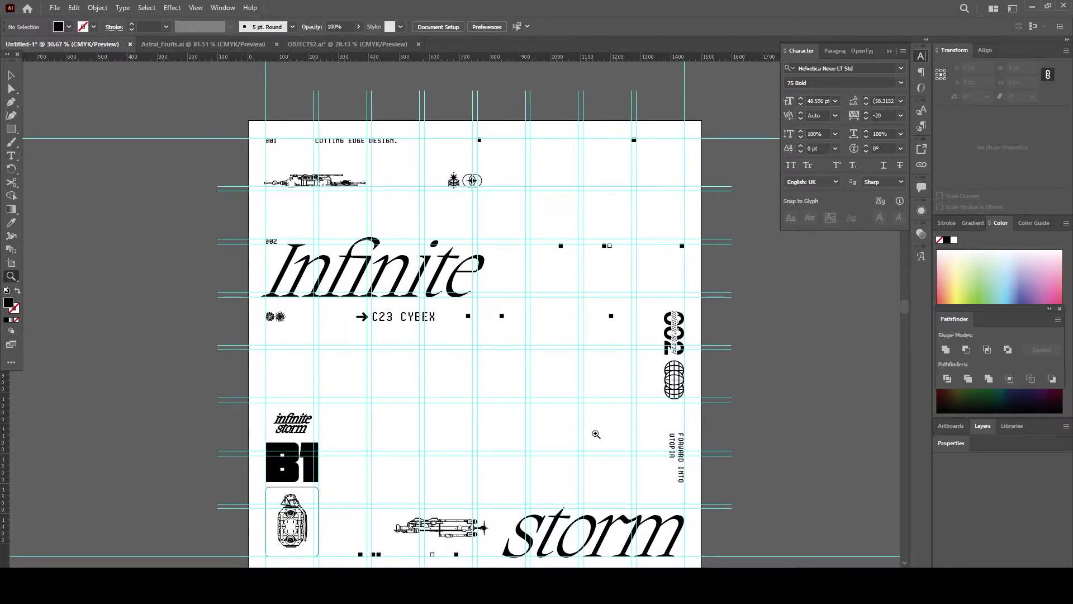
# Step: Select and copy a grenade illustration in OBJECTS2.ai
pyautogui.click(326, 45)
pyautogui.scroll(-3, 503, 279)
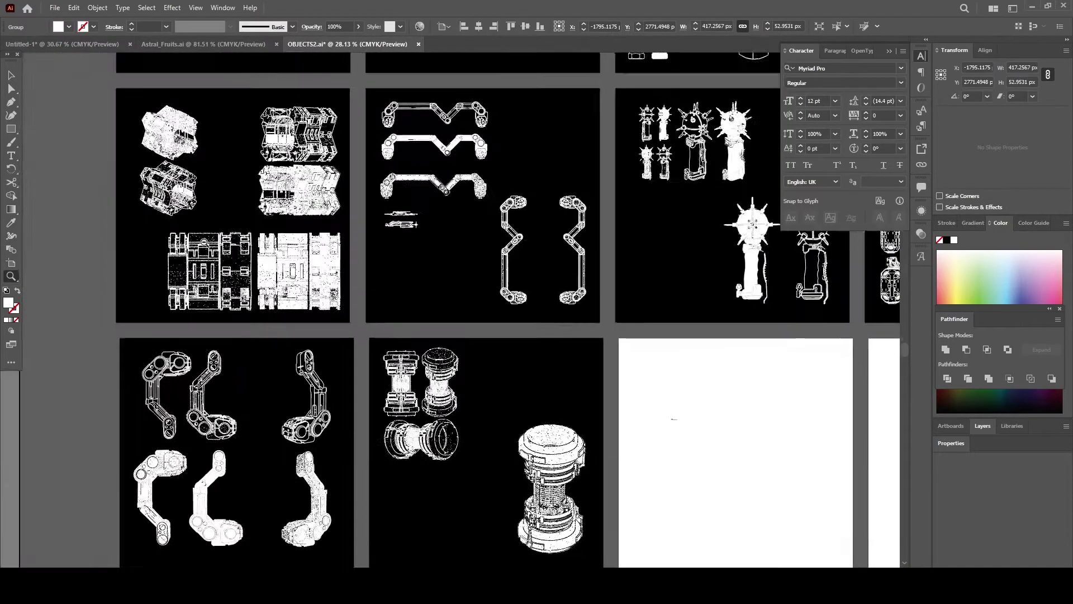
pyautogui.scroll(-2, 503, 280)
pyautogui.moveTo(620, 363); pyautogui.dragTo(521, 268)
pyautogui.scroll(3, 473, 145)
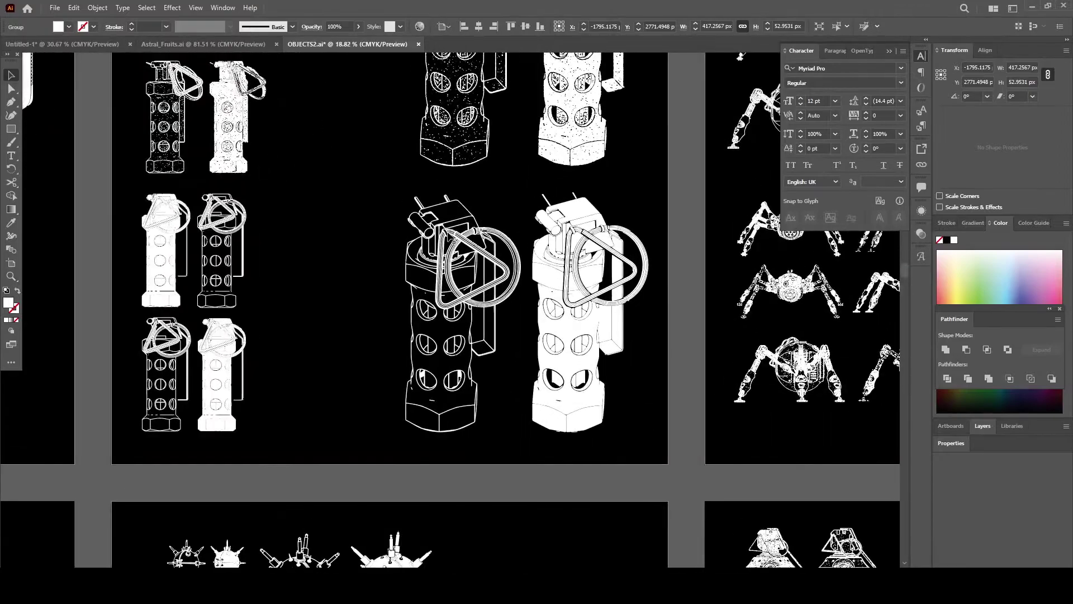
pyautogui.press('v')
pyautogui.click(453, 313)
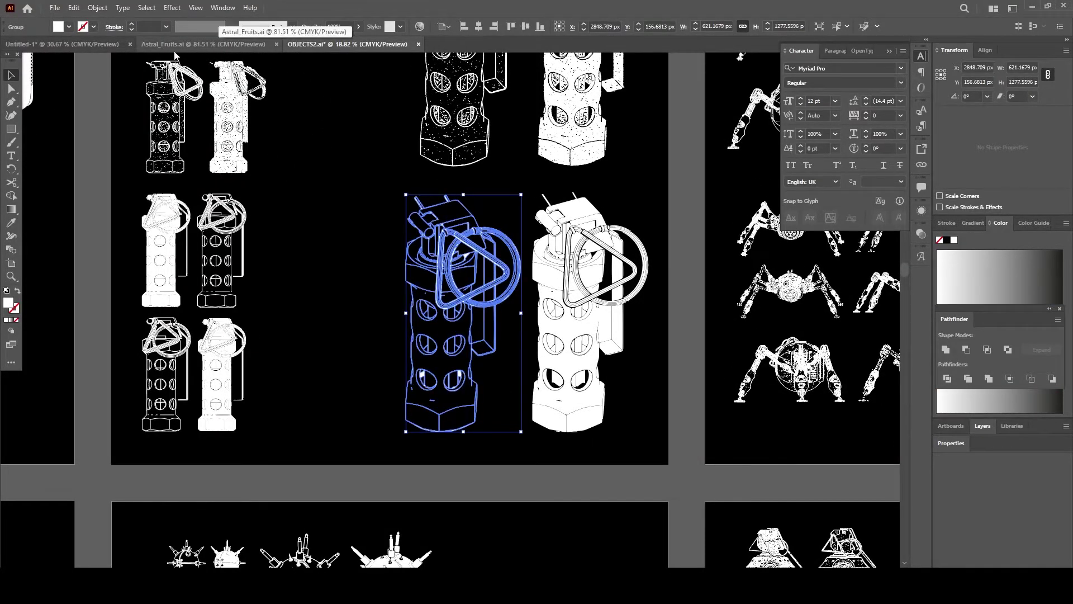
pyautogui.hotkey('ctrl', '+')
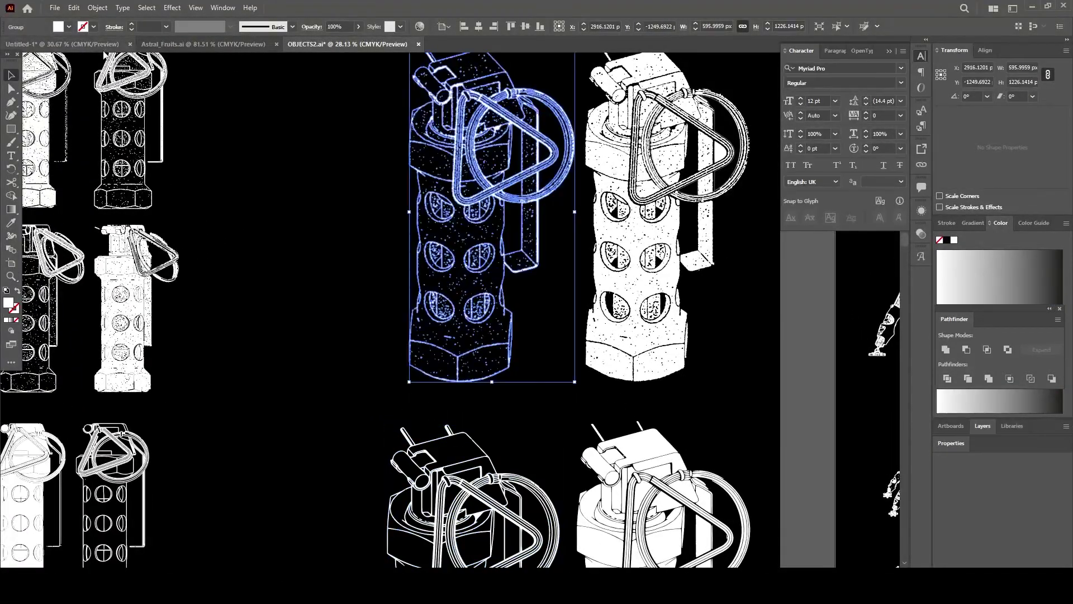
# Step: Paste the grenade into the poster, shrink it, and move it to the top-right corner
pyautogui.click(61, 44)
pyautogui.scroll(3, 673, 242)
pyautogui.hotkey('ctrl', 'v')
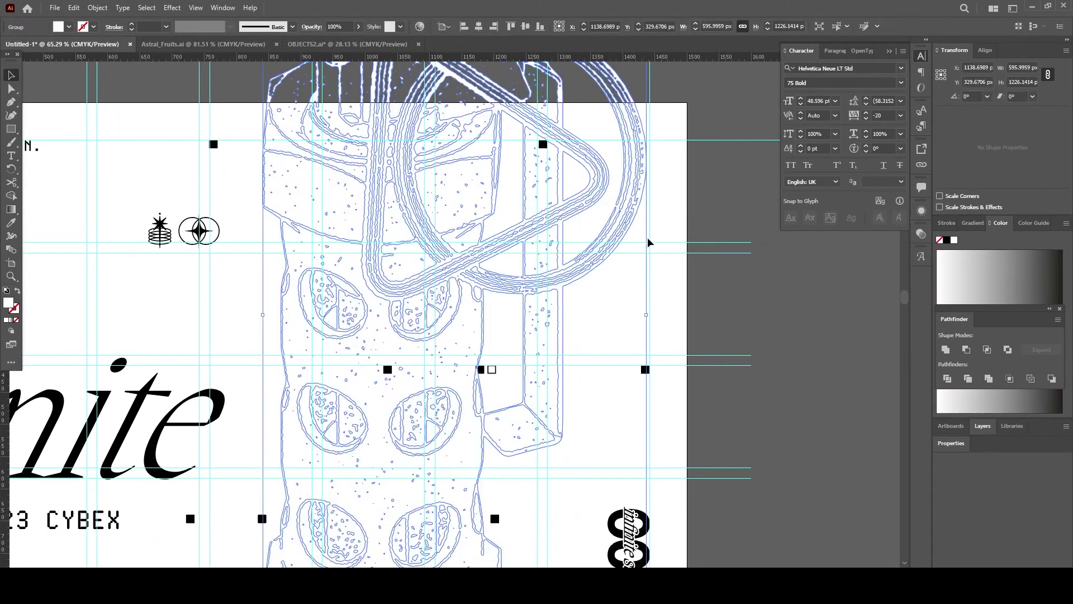
pyautogui.moveTo(646, 318); pyautogui.dragTo(302, 372)
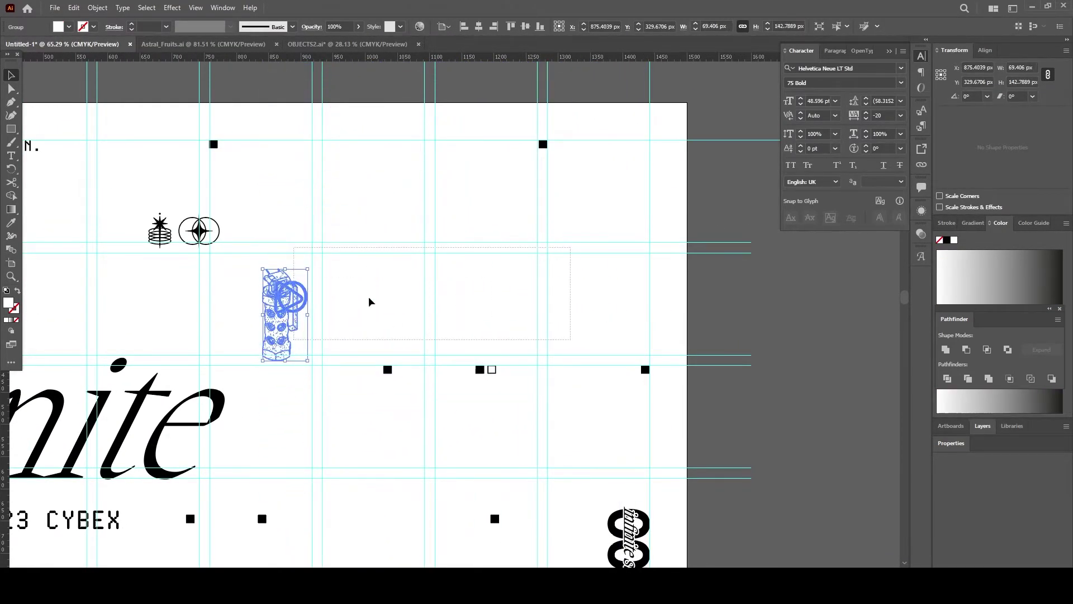
pyautogui.moveTo(289, 305); pyautogui.dragTo(590, 220)
pyautogui.scroll(3, 592, 223)
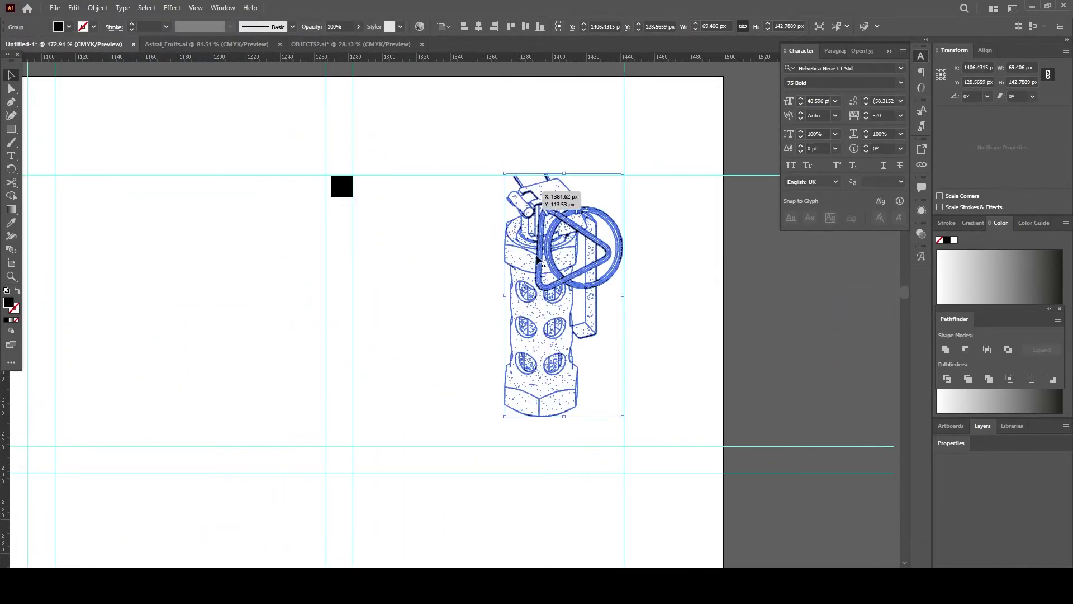
pyautogui.scroll(-3, 431, 407)
pyautogui.scroll(-2, 546, 280)
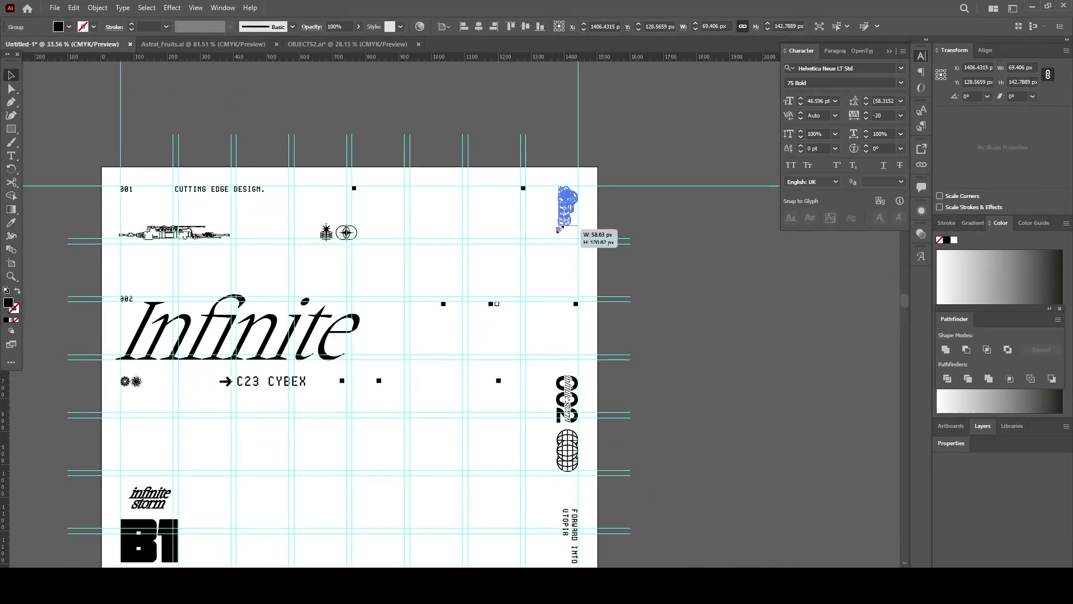
pyautogui.moveTo(576, 229); pyautogui.dragTo(585, 240)
pyautogui.click(585, 240)
# Step: Preview the layout without guides, then slightly enlarge the top-right grenade
pyautogui.hotkey('ctrl', ';')
pyautogui.scroll(-1, 596, 224)
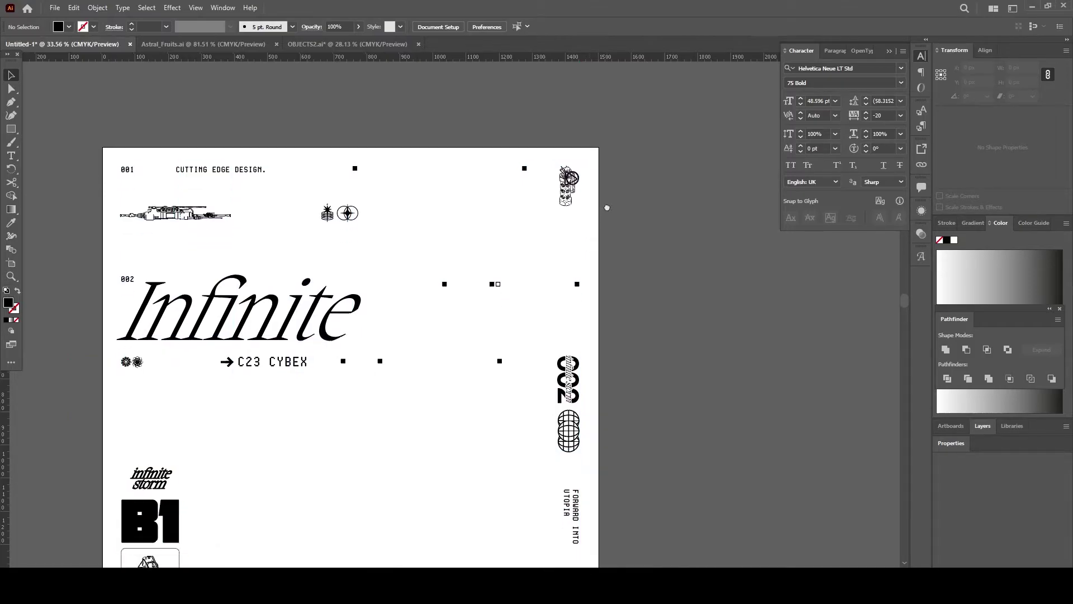
pyautogui.scroll(-1, 607, 208)
pyautogui.click(543, 159)
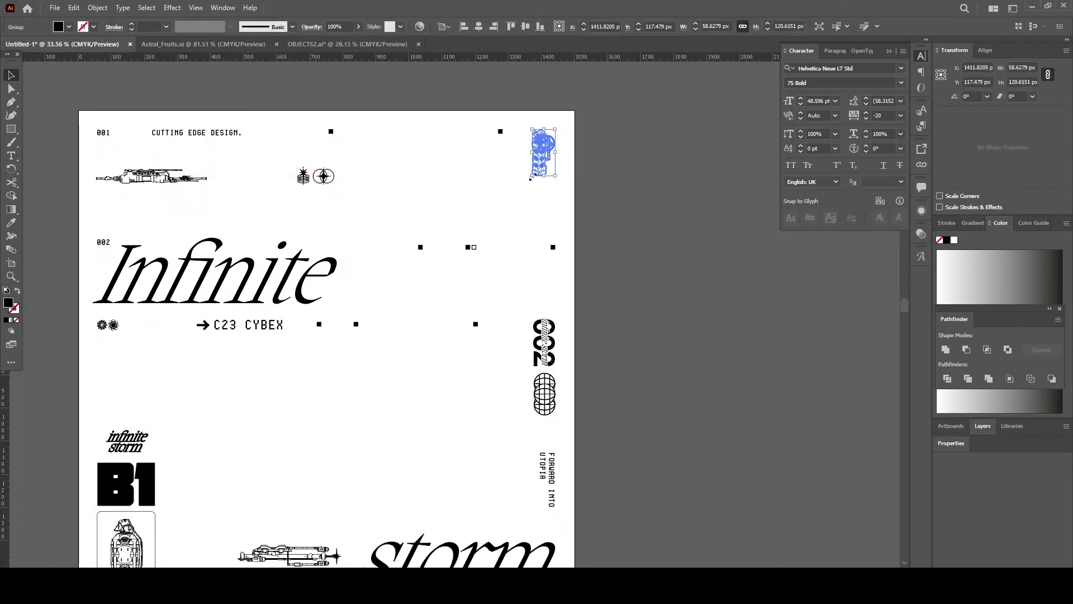
pyautogui.hotkey('ctrl', ';')
pyautogui.moveTo(531, 178); pyautogui.dragTo(558, 165)
# Step: Zoom out to the whole artboard, then zoom in on the 002 Infinite area
pyautogui.scroll(-8, 388, 271)
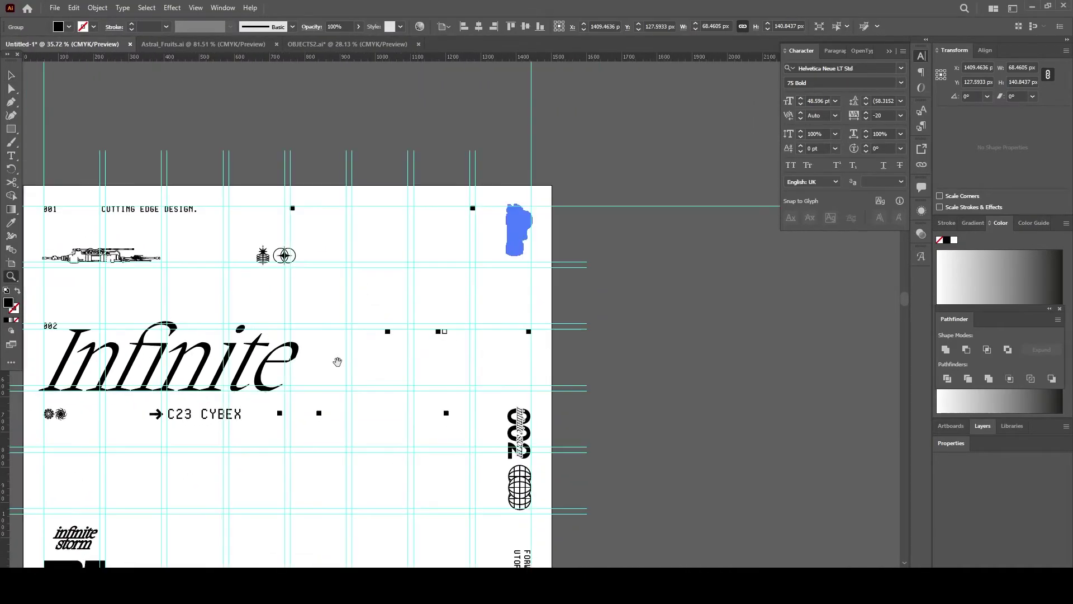
pyautogui.moveTo(559, 330)
pyautogui.mouseDown()
pyautogui.moveTo(563, 267)
pyautogui.moveTo(585, 287)
pyautogui.mouseUp()
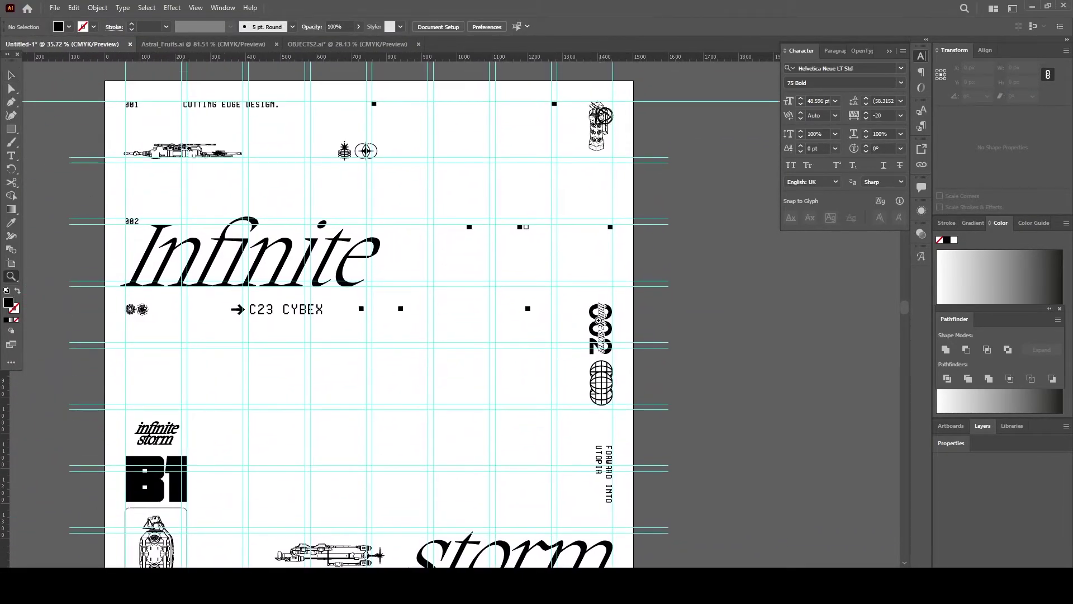
pyautogui.moveTo(558, 327); pyautogui.dragTo(548, 327)
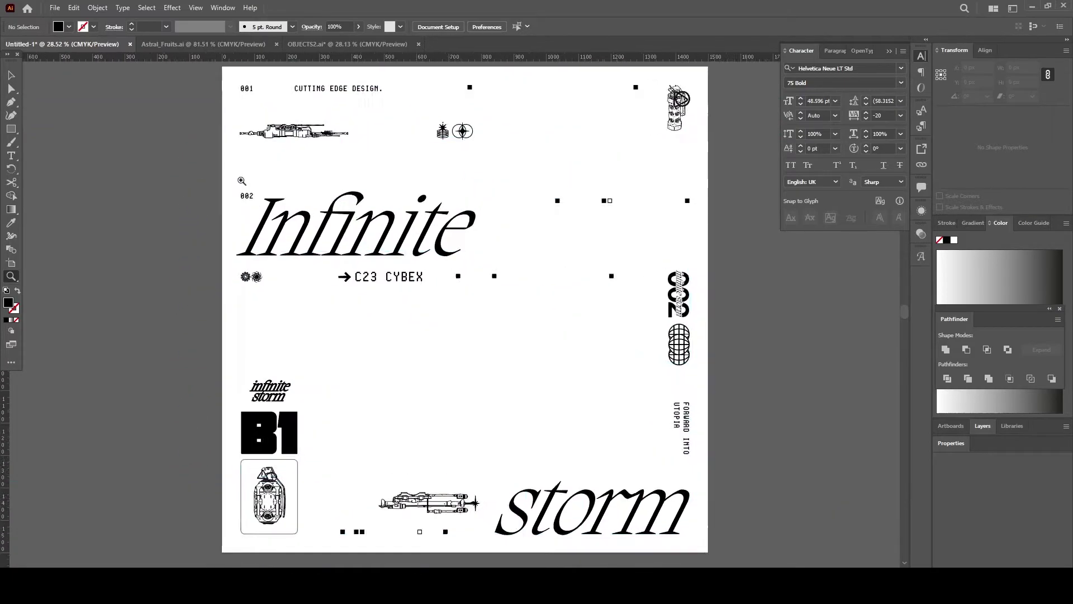
pyautogui.moveTo(187, 223)
pyautogui.mouseDown()
pyautogui.moveTo(351, 263)
pyautogui.moveTo(527, 398)
pyautogui.mouseUp()
# Step: Enlarge the small 'infinite storm' label slightly, to about 147 px wide
pyautogui.press('z')
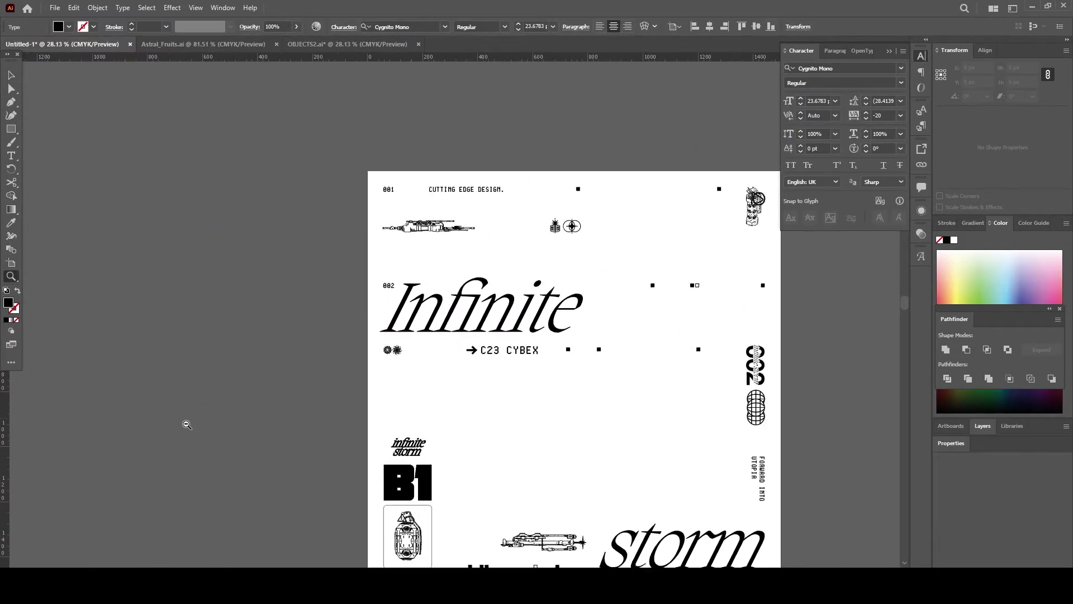
pyautogui.press('v')
pyautogui.moveTo(454, 323); pyautogui.dragTo(463, 330)
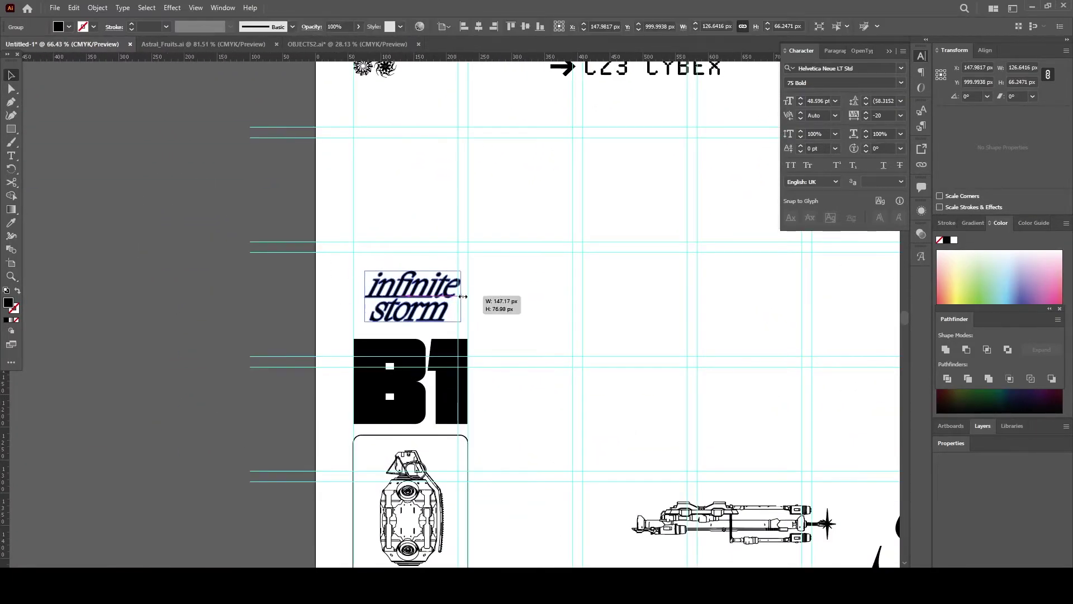
pyautogui.click(518, 427)
# Step: Fit the whole artboard in the window and select all of the poster's artwork
pyautogui.hotkey('ctrl', '0')
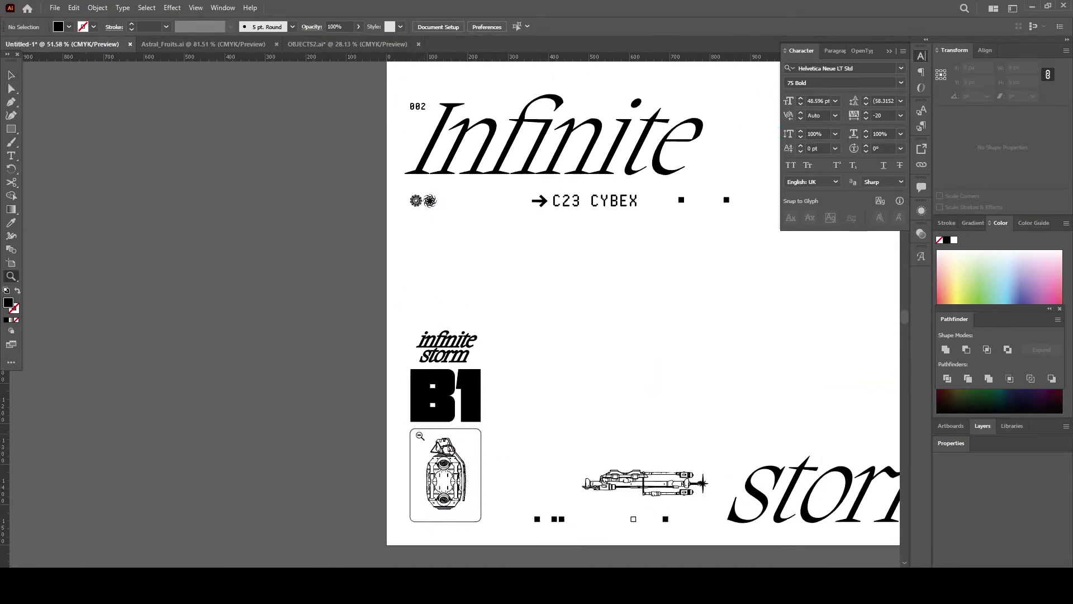
pyautogui.click(317, 250)
pyautogui.rightClick(386, 261)
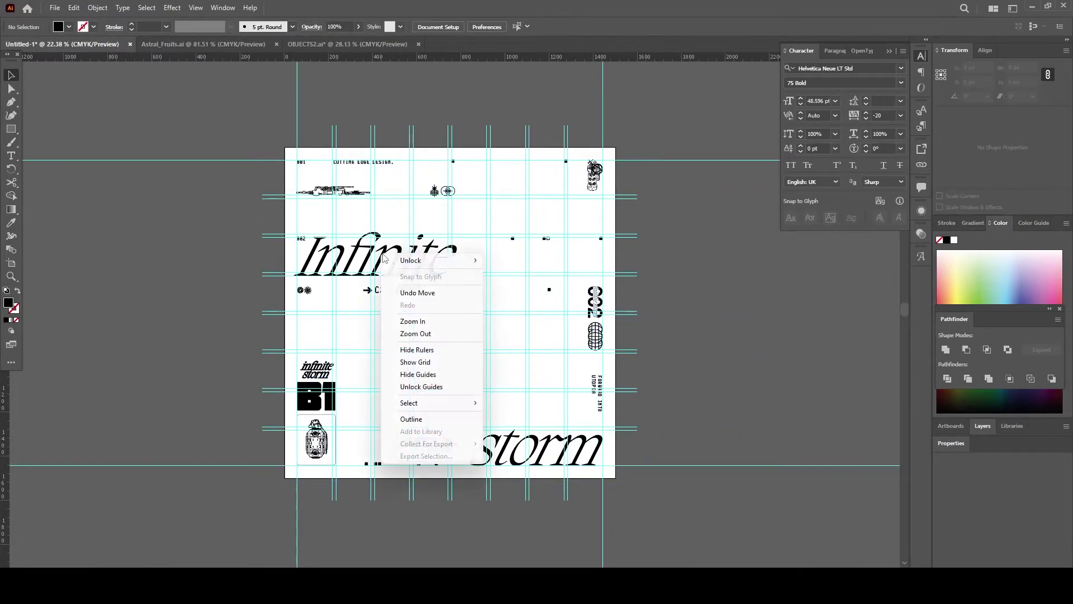
pyautogui.press('Escape')
pyautogui.hotkey('ctrl', 'a')
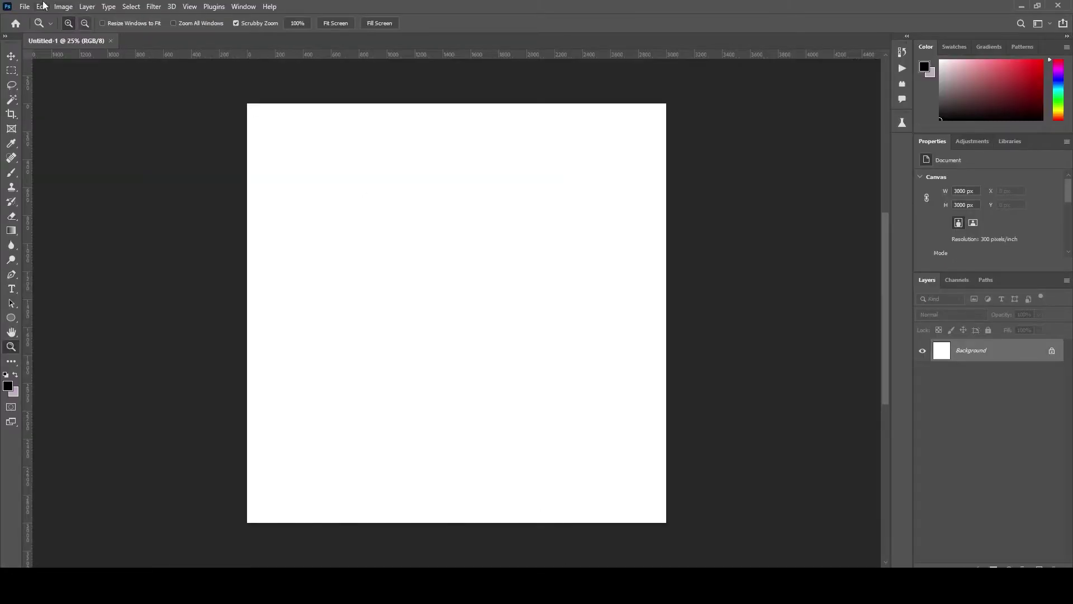
# Step: Paste the poster into Photoshop as pixels and nudge it slightly right and down
pyautogui.click(44, 7)
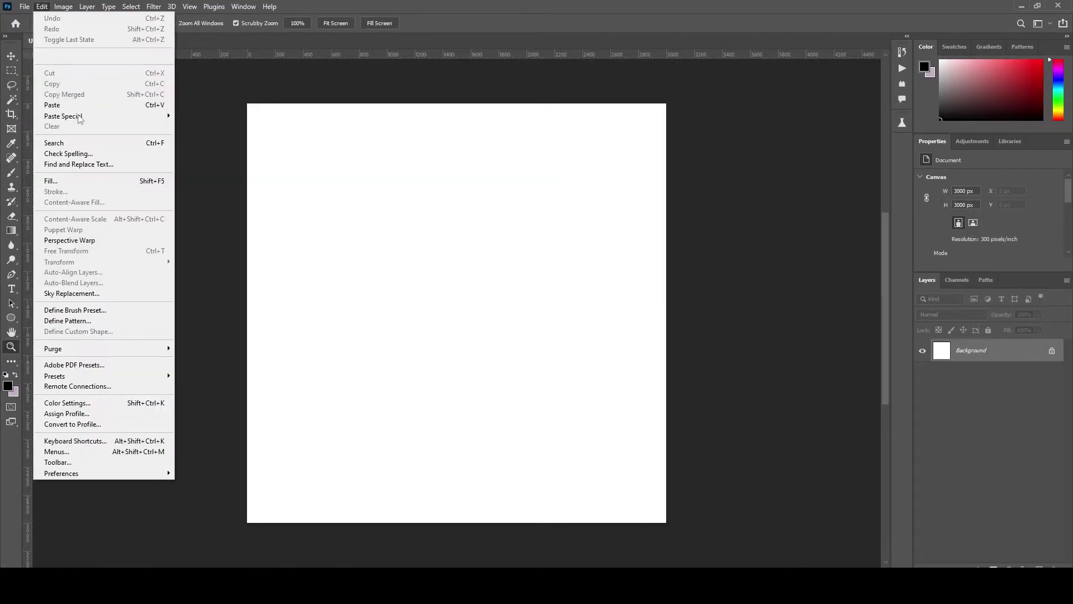
pyautogui.click(214, 126)
pyautogui.click(580, 158)
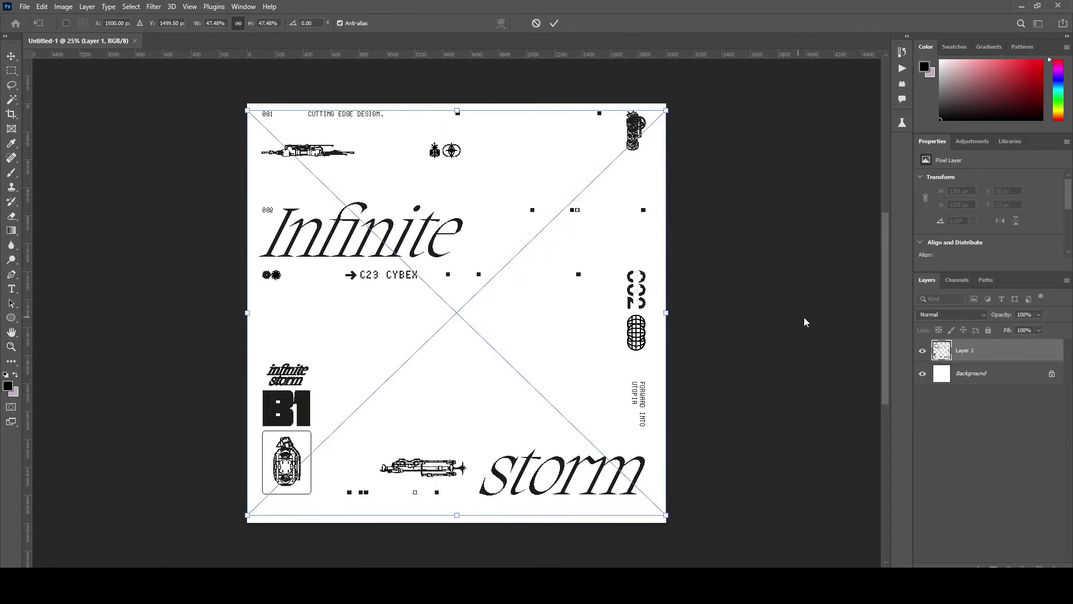
pyautogui.press('Return')
pyautogui.press('z')
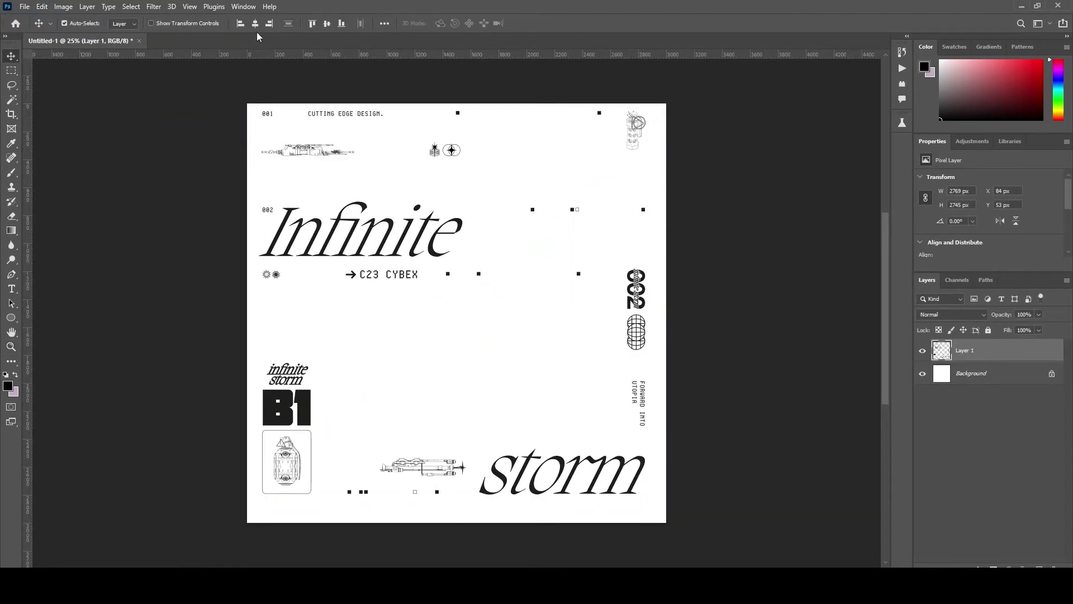
pyautogui.press('v')
pyautogui.moveTo(447, 268); pyautogui.dragTo(452, 279)
pyautogui.click(817, 349)
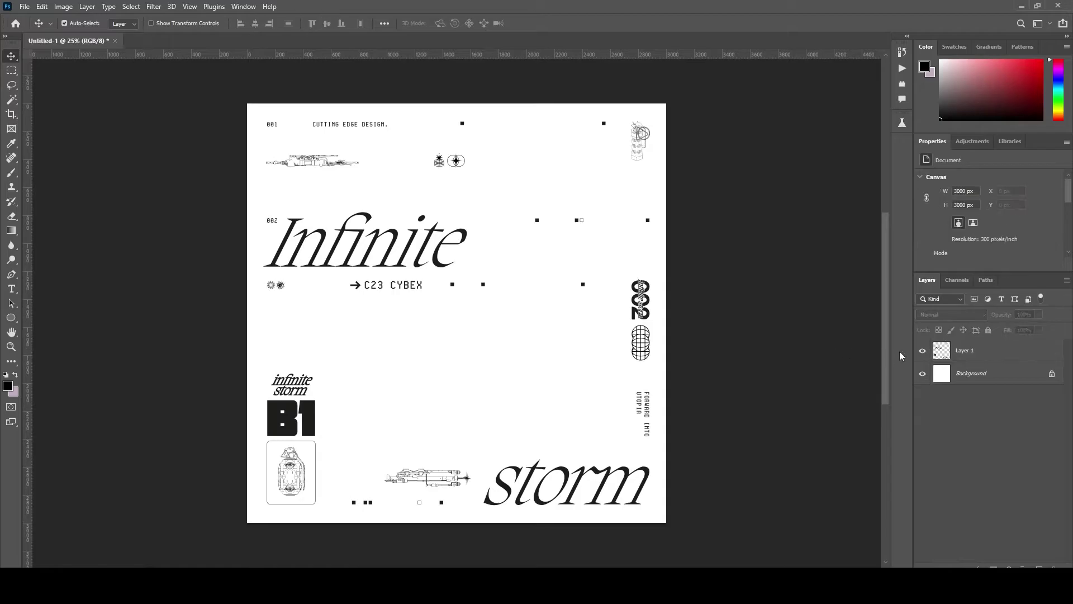
# Step: Unlock the Background layer and add a #ffffff Solid Color fill layer
pyautogui.click(1052, 375)
pyautogui.click(1008, 567)
pyautogui.click(1006, 371)
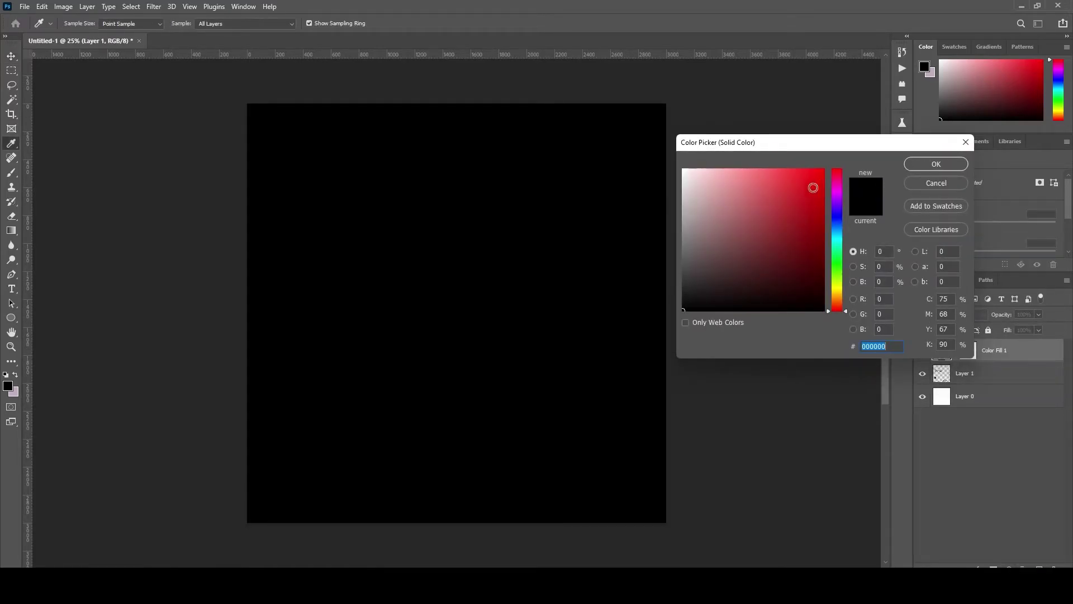
pyautogui.write('ffffff')
pyautogui.press('Return')
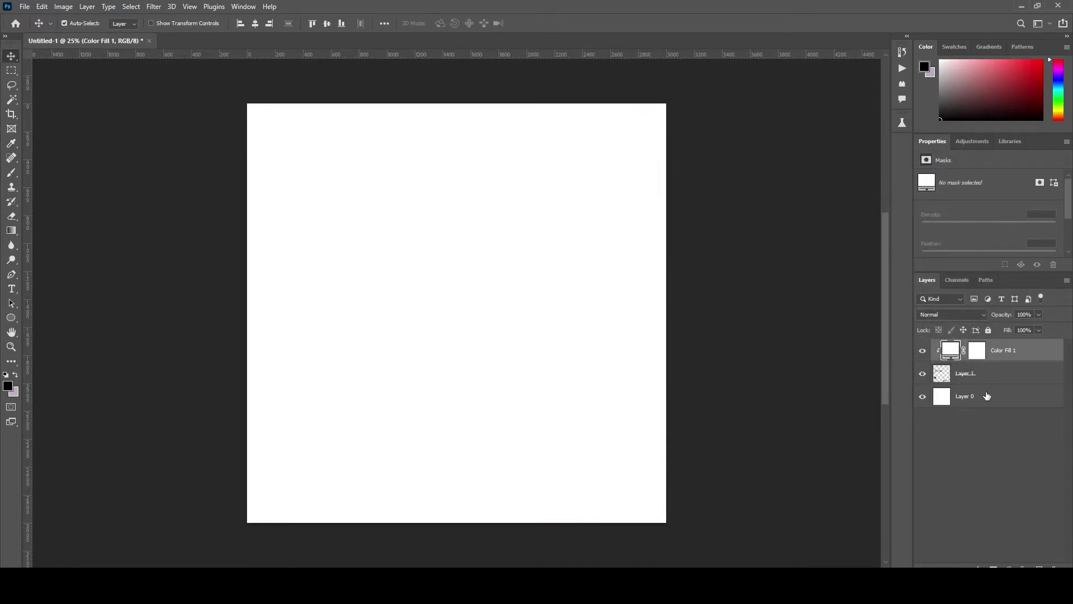
# Step: Turn the bottom Layer 0 black and merge all layers into one
pyautogui.click(987, 397)
pyautogui.keyDown('shift'); pyautogui.click(1006, 350); pyautogui.keyUp('shift')
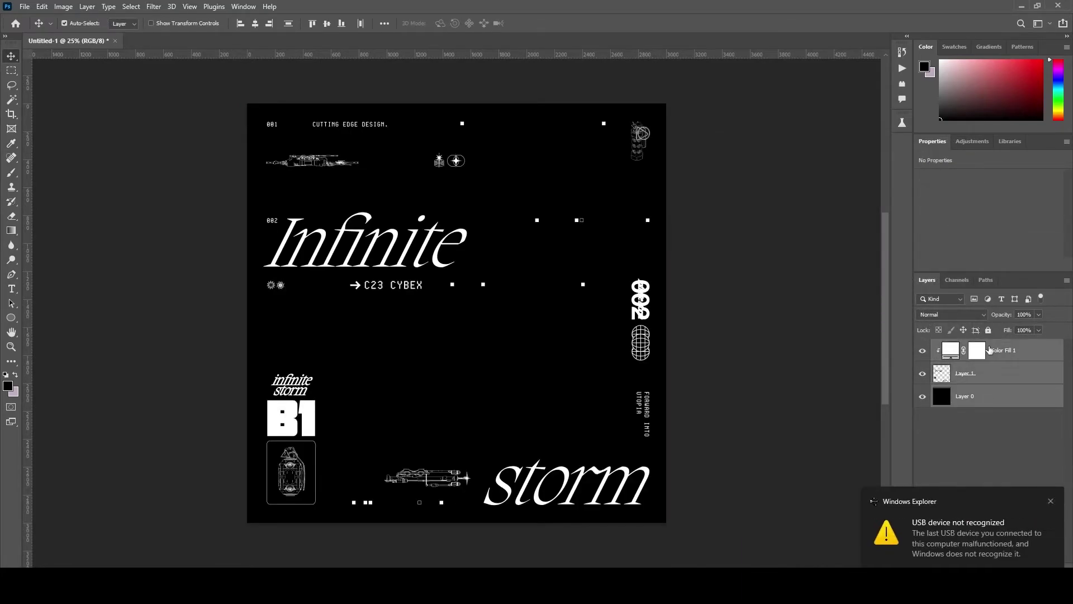
pyautogui.rightClick(990, 358)
pyautogui.click(905, 436)
# Step: Duplicate the merged layer, rename the lower copy ORIGINAL, and put it in a group
pyautogui.hotkey('ctrl', 'j')
pyautogui.click(971, 378)
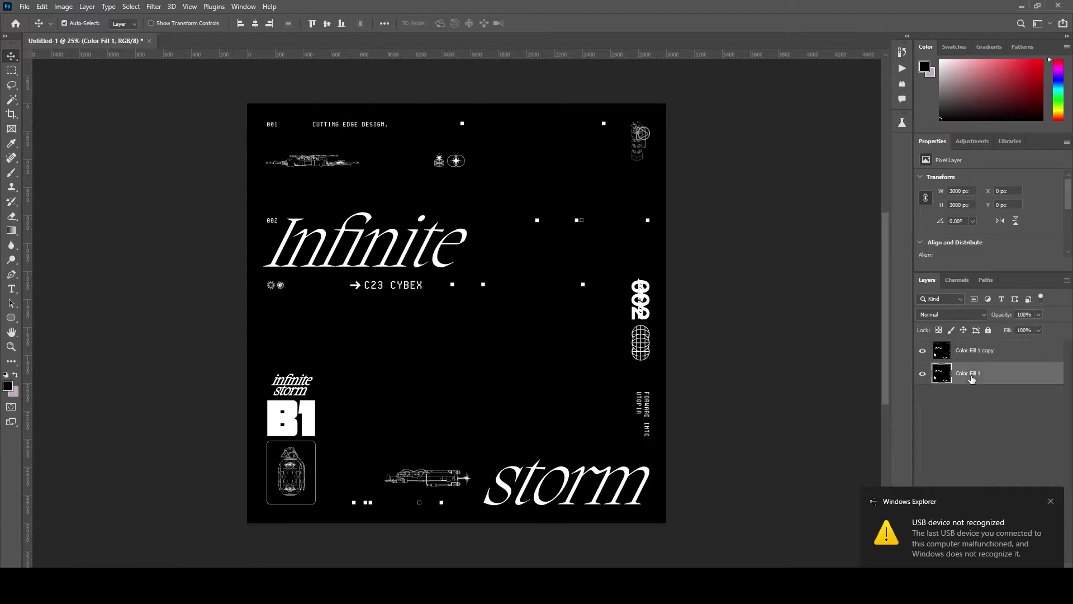
pyautogui.write('ORIGINAL')
pyautogui.hotkey('ctrl', 'g')
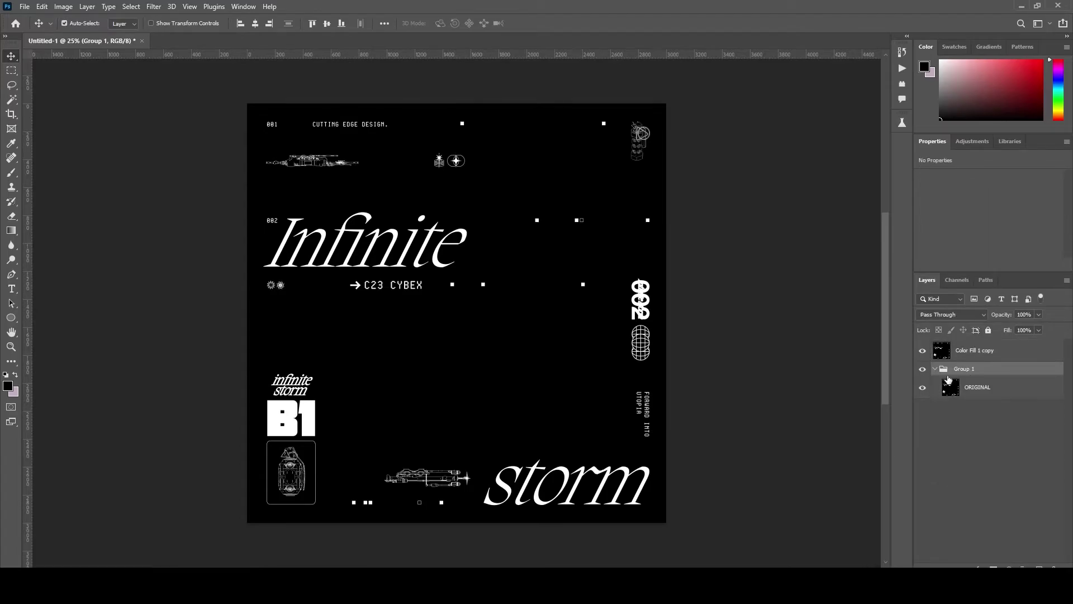
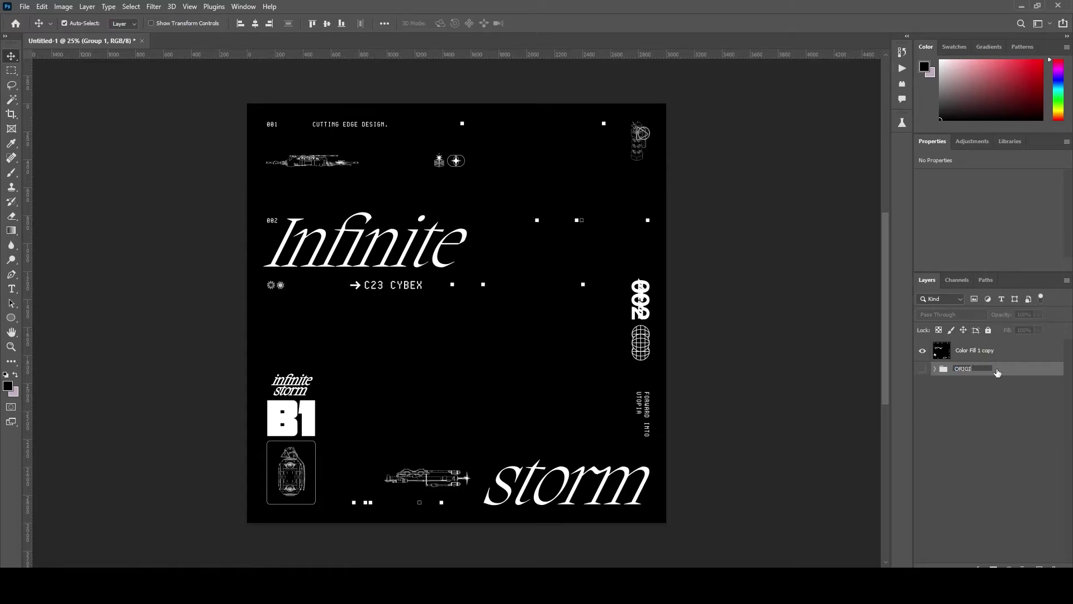
# Step: Name the group ORIGINAL and convert the Color Fill 1 copy layer to a smart object
pyautogui.click(1016, 468)
pyautogui.click(978, 351)
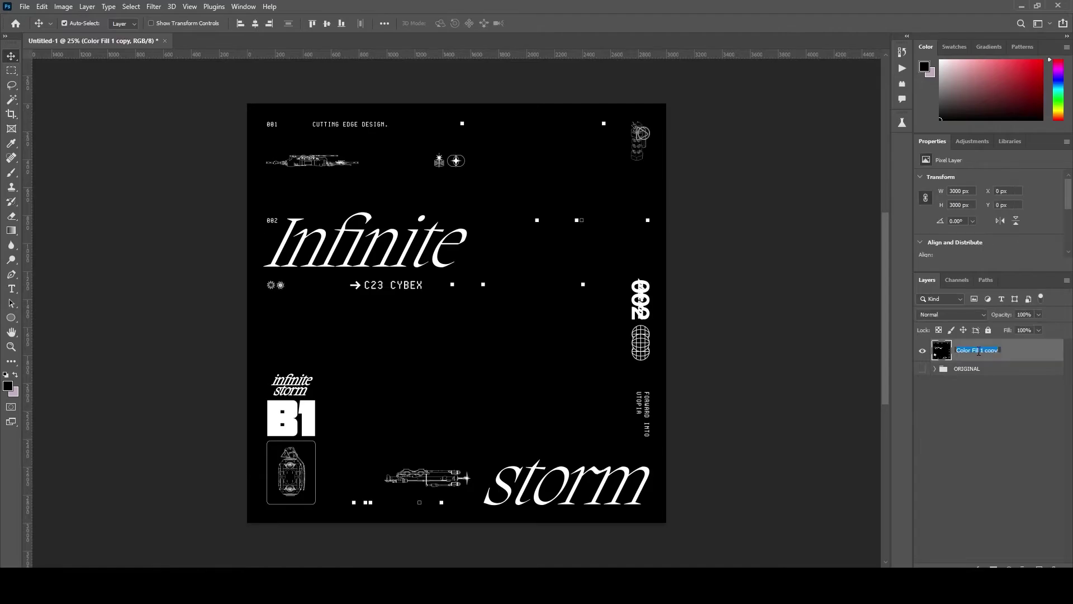
pyautogui.rightClick(978, 351)
pyautogui.click(907, 260)
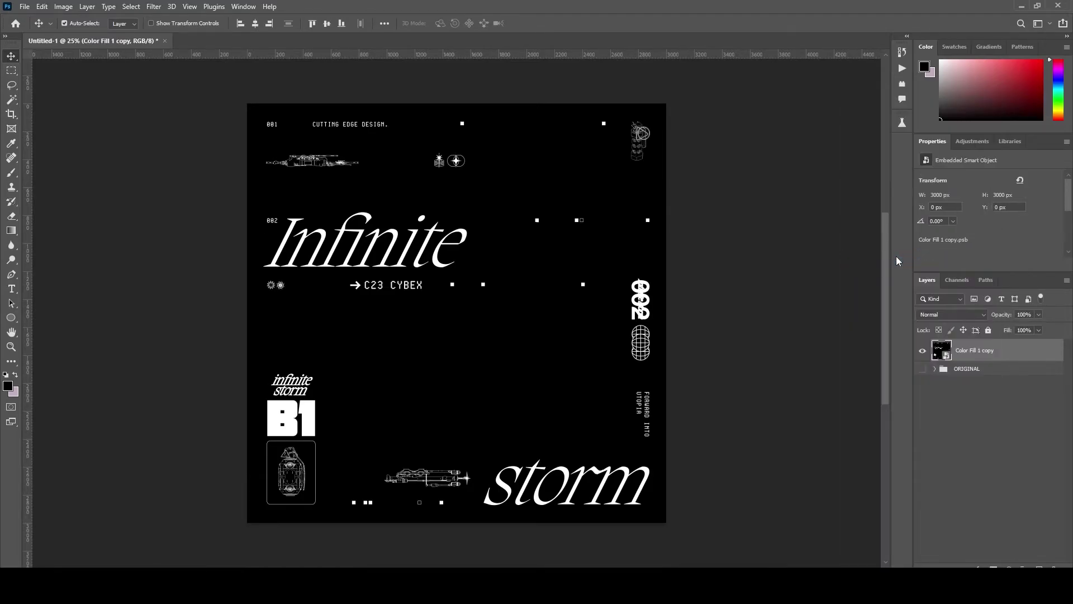
pyautogui.press('z')
pyautogui.click(397, 187)
# Step: Apply a 1.8 px Gaussian Blur smart filter to the artwork layer
pyautogui.click(153, 6)
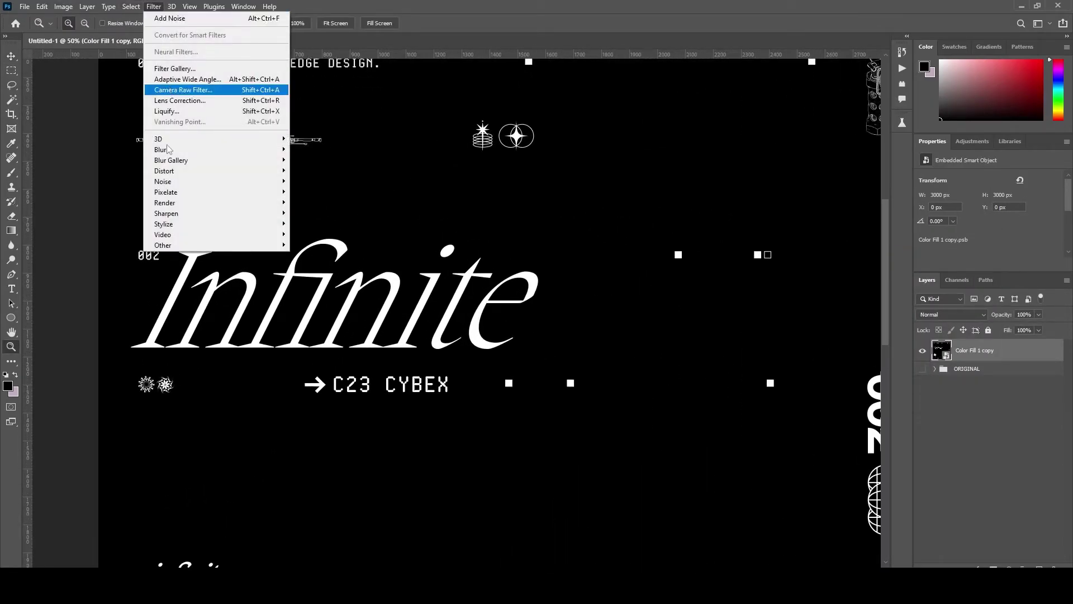
pyautogui.click(316, 192)
pyautogui.moveTo(737, 280); pyautogui.dragTo(744, 281)
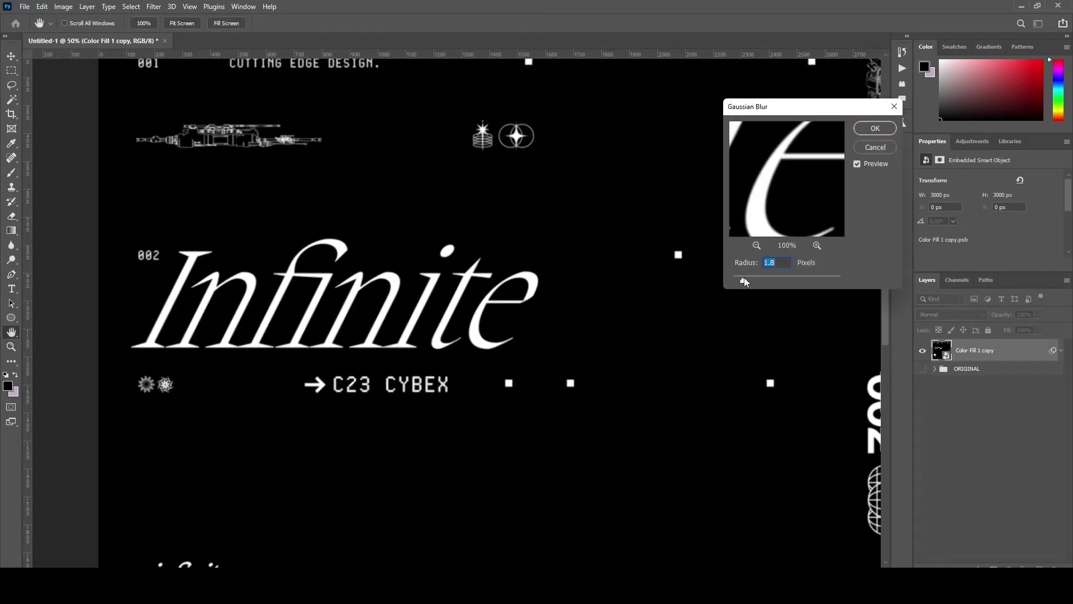
pyautogui.click(875, 128)
# Step: Add a Threshold adjustment at level 40 to thicken the graphics
pyautogui.click(63, 7)
pyautogui.moveTo(80, 35)
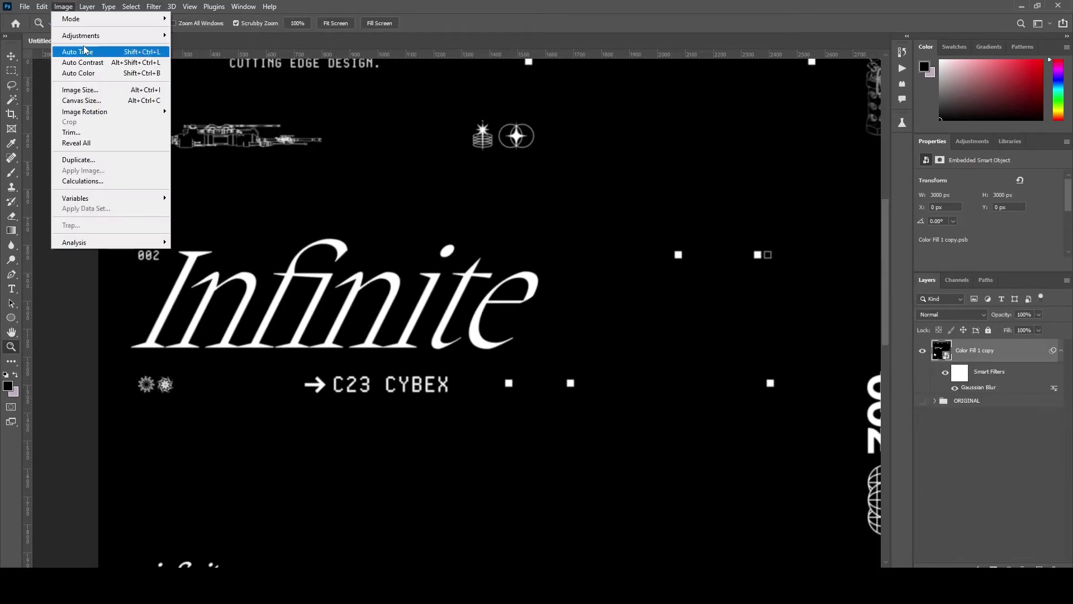
pyautogui.click(224, 227)
pyautogui.moveTo(892, 377); pyautogui.dragTo(843, 377)
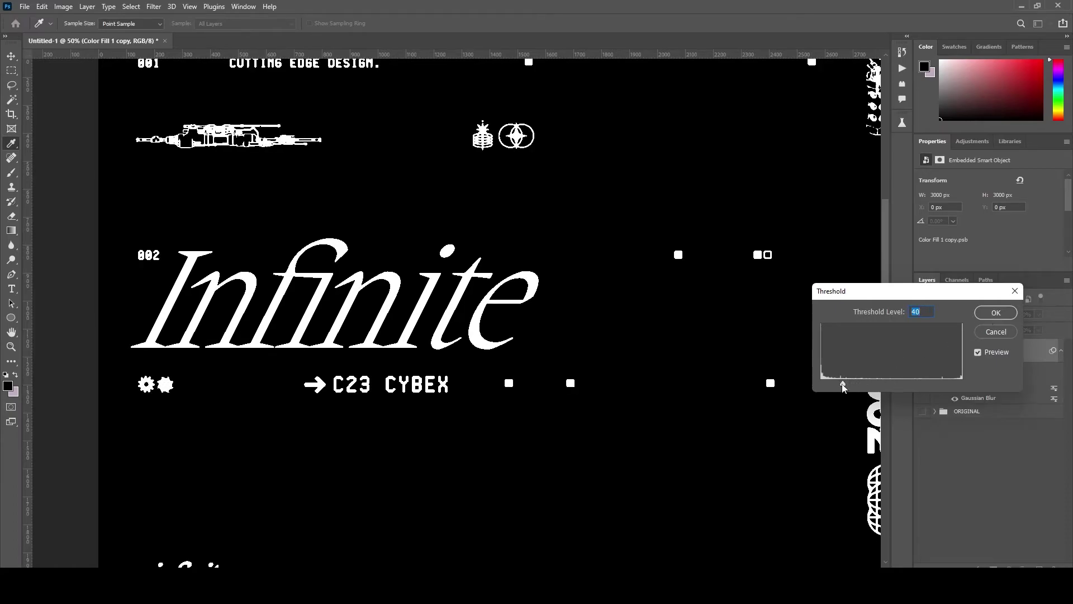
pyautogui.click(995, 312)
pyautogui.press('z')
pyautogui.hotkey('ctrl', '-')
# Step: Apply a Crystallize filter to the artwork layer to roughen the graphics' edges
pyautogui.scroll(-5, 518, 414)
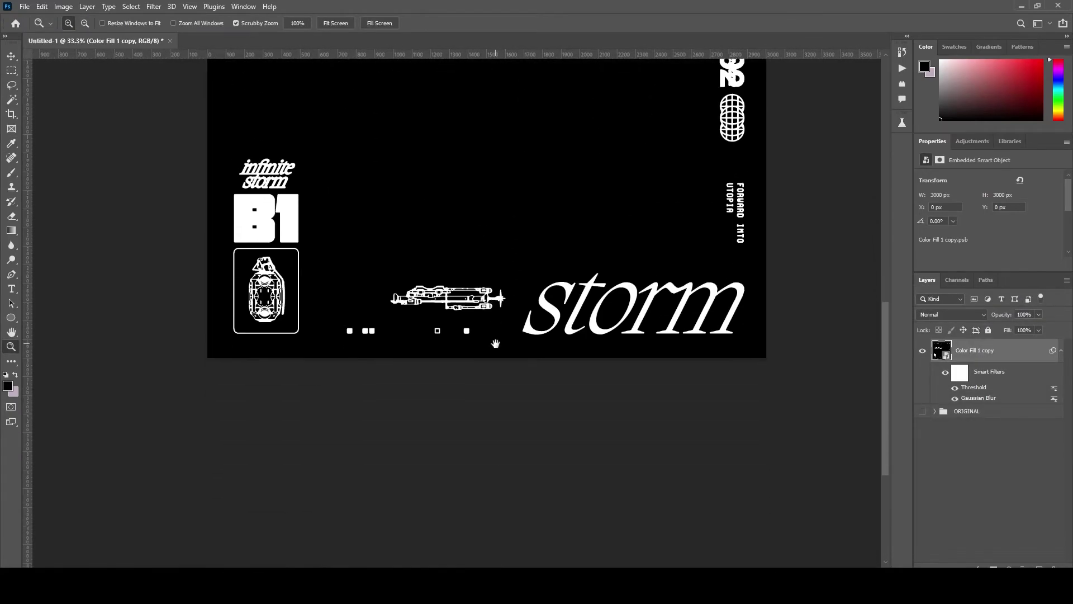
pyautogui.moveTo(497, 338); pyautogui.dragTo(582, 342)
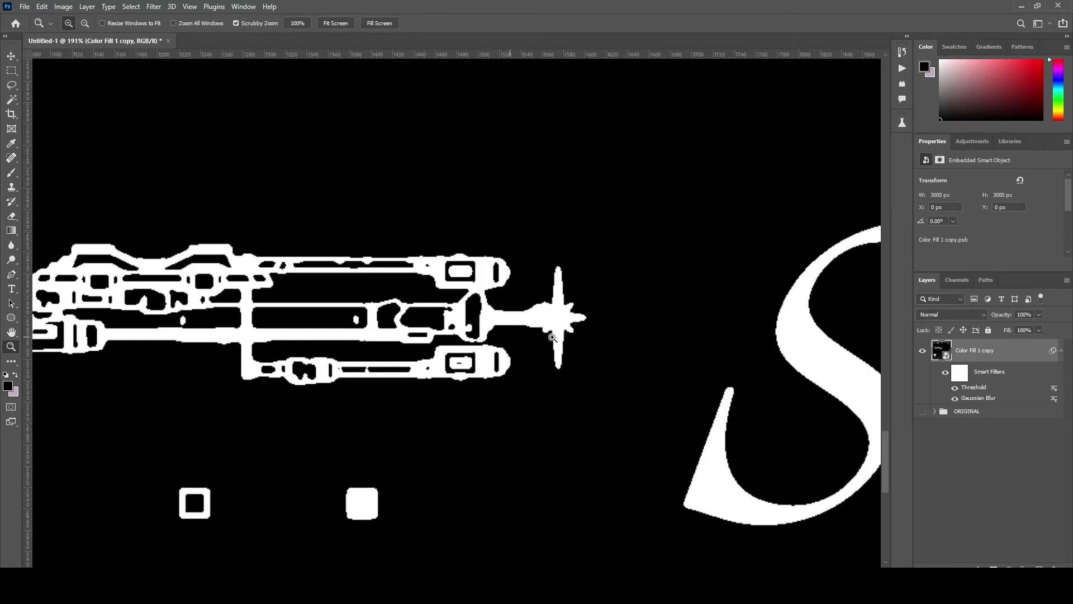
pyautogui.moveTo(497, 333)
pyautogui.mouseDown()
pyautogui.moveTo(466, 237)
pyautogui.moveTo(349, 320)
pyautogui.moveTo(417, 155)
pyautogui.moveTo(563, 208)
pyautogui.moveTo(295, 319)
pyautogui.moveTo(305, 366)
pyautogui.mouseUp()
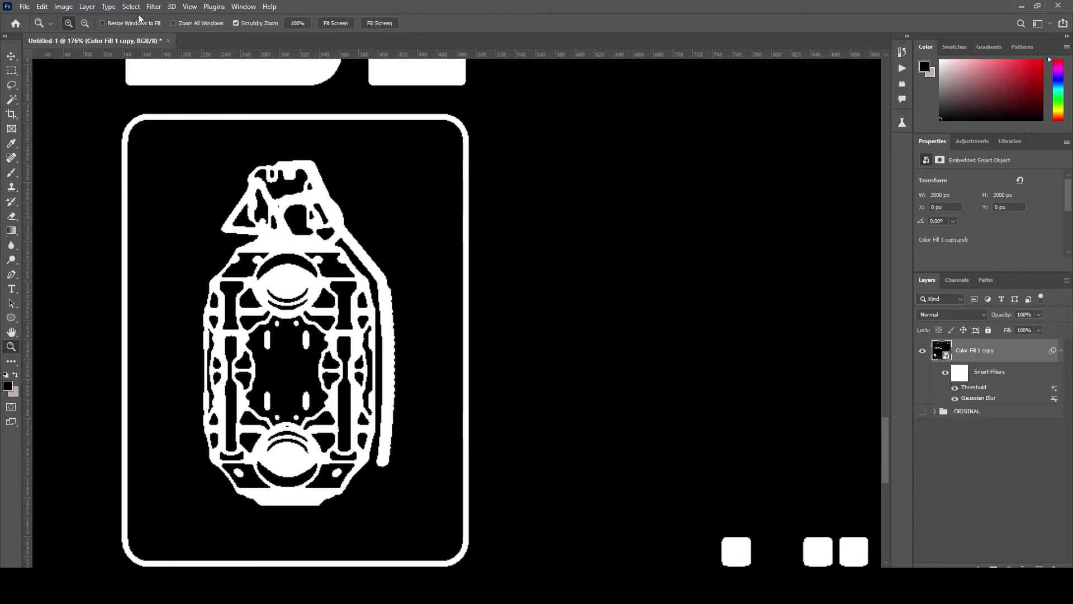
pyautogui.click(154, 6)
pyautogui.moveTo(166, 193)
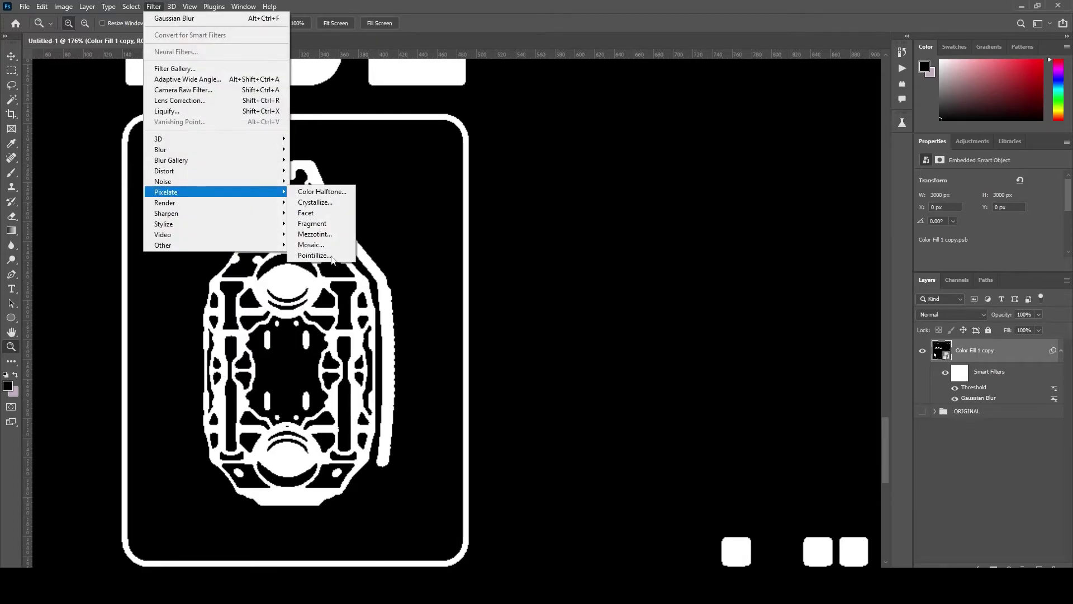
pyautogui.click(315, 202)
pyautogui.click(742, 263)
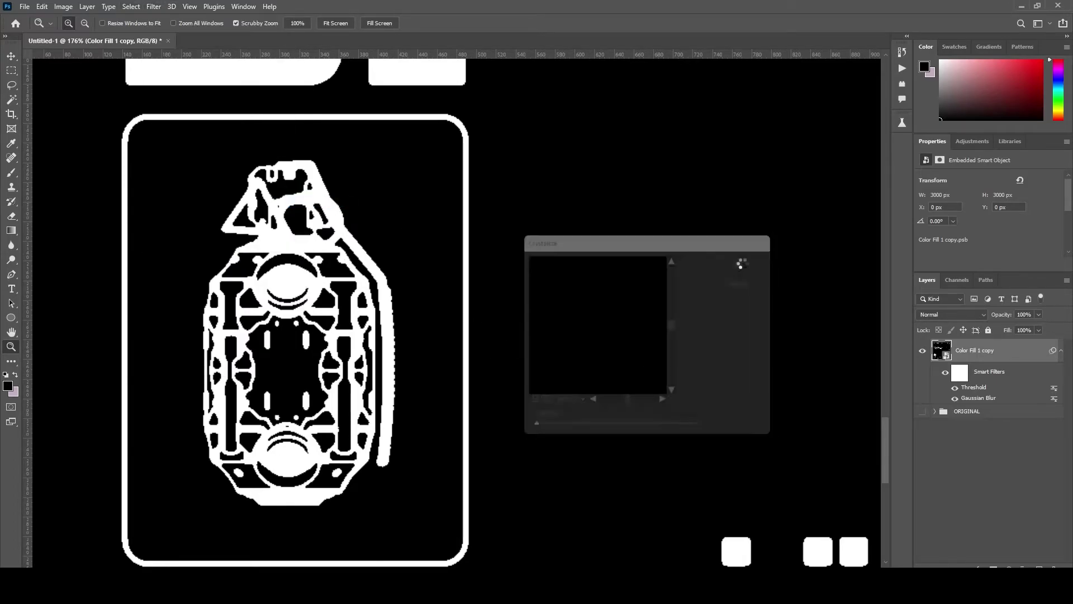
# Step: Zoom and scroll around the poster to inspect the crystallized grenade and top-left emblems
pyautogui.click(227, 235)
pyautogui.scroll(-5, 227, 235)
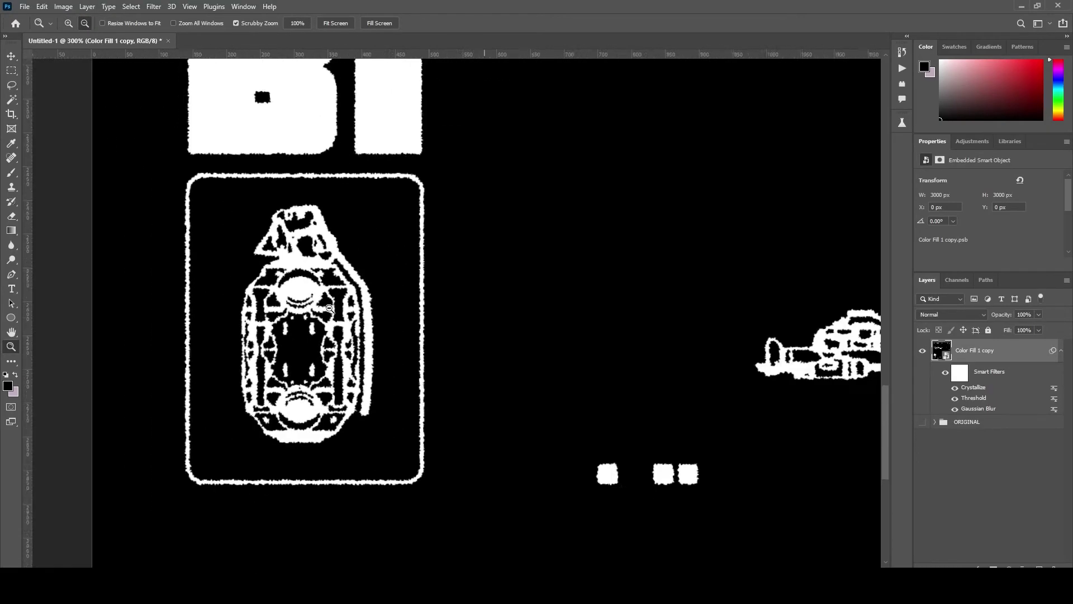
pyautogui.scroll(2, 634, 391)
pyautogui.scroll(1, 643, 400)
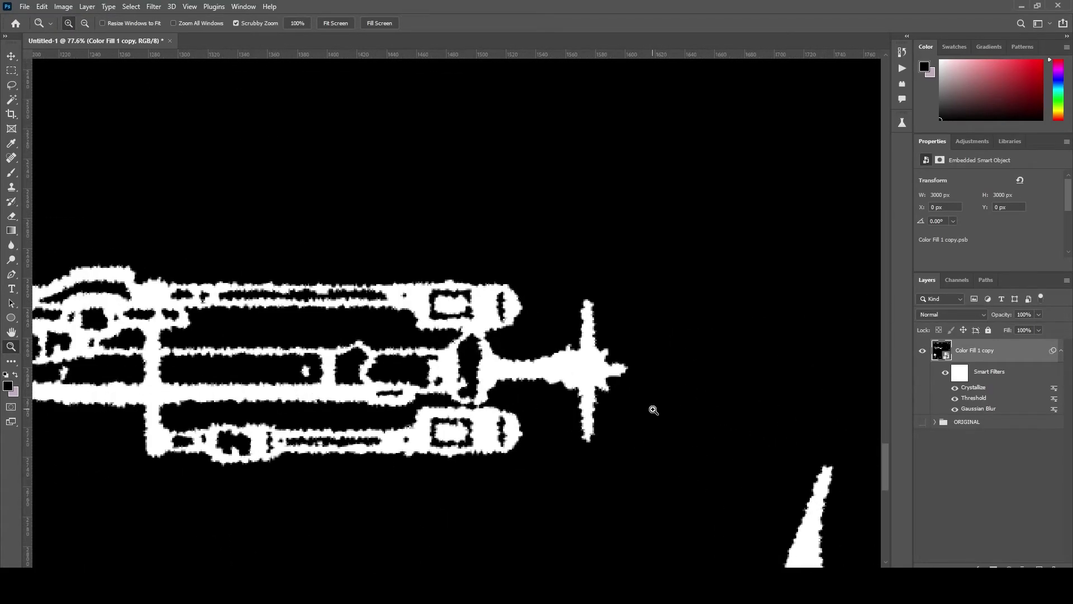
pyautogui.scroll(-3, 699, 335)
pyautogui.scroll(1, 703, 319)
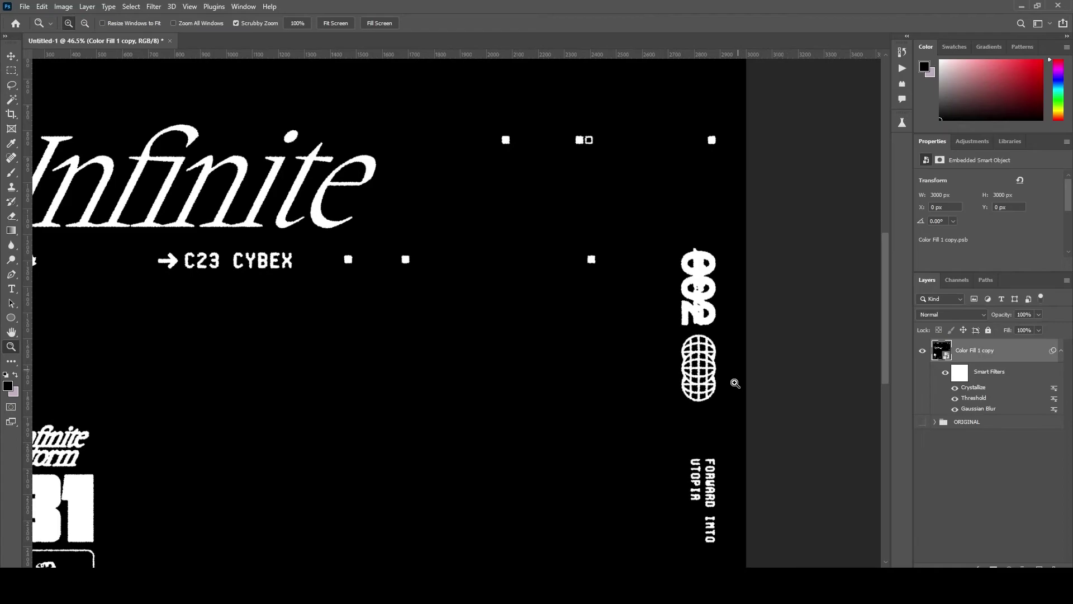
pyautogui.scroll(1, 736, 383)
pyautogui.scroll(2, 730, 347)
pyautogui.scroll(-2, 762, 378)
pyautogui.moveTo(653, 241); pyautogui.dragTo(951, 548)
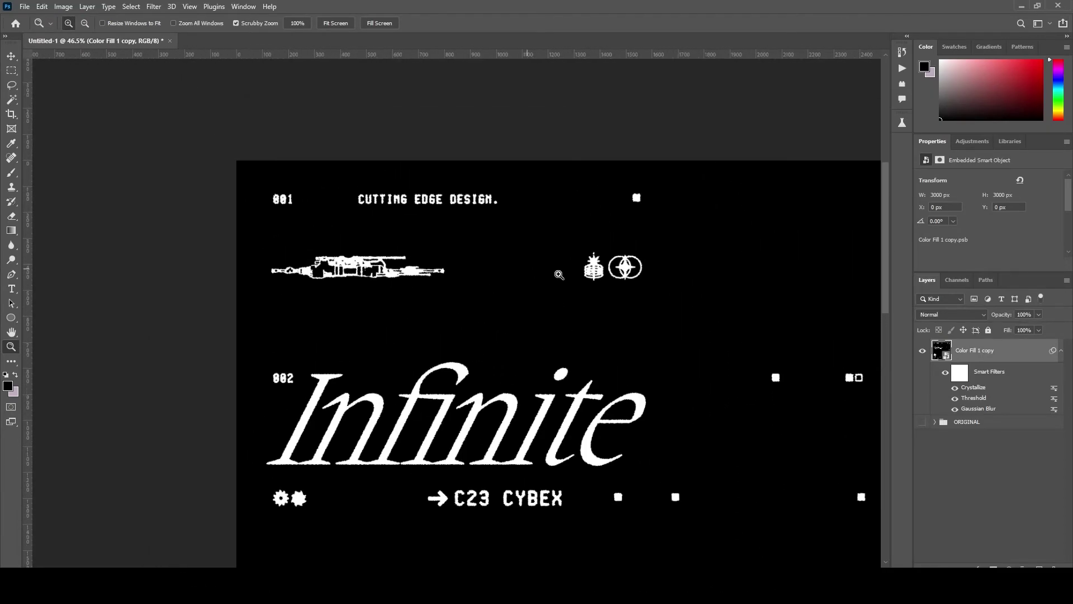
pyautogui.scroll(3, 667, 359)
pyautogui.scroll(-1, 539, 354)
pyautogui.hscroll(-5, 539, 354)
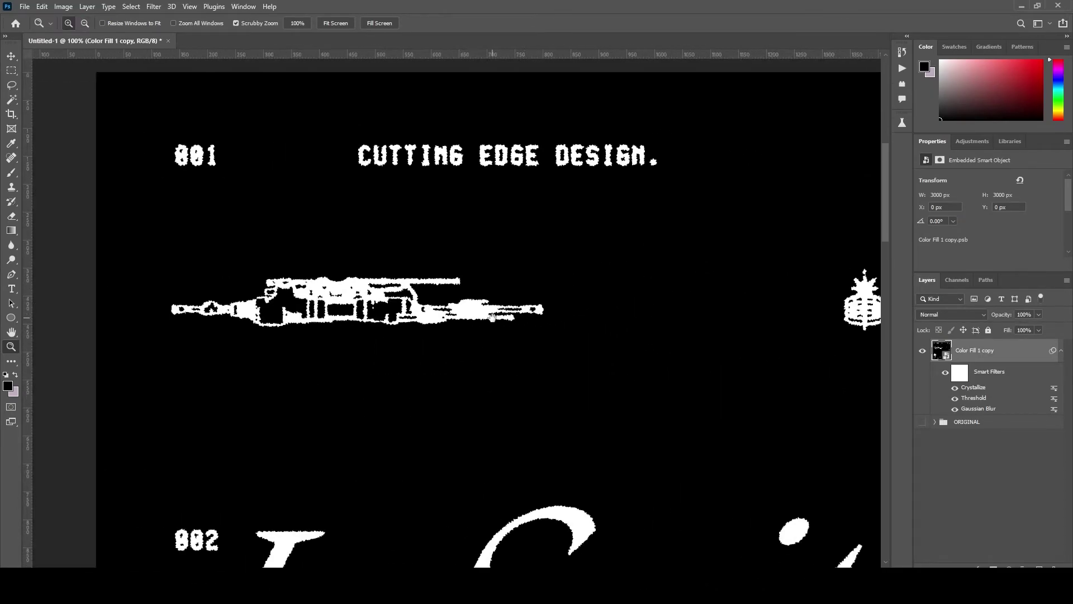
pyautogui.scroll(-2, 539, 354)
pyautogui.scroll(-1, 671, 308)
pyautogui.scroll(1, 749, 259)
pyautogui.scroll(3, 749, 260)
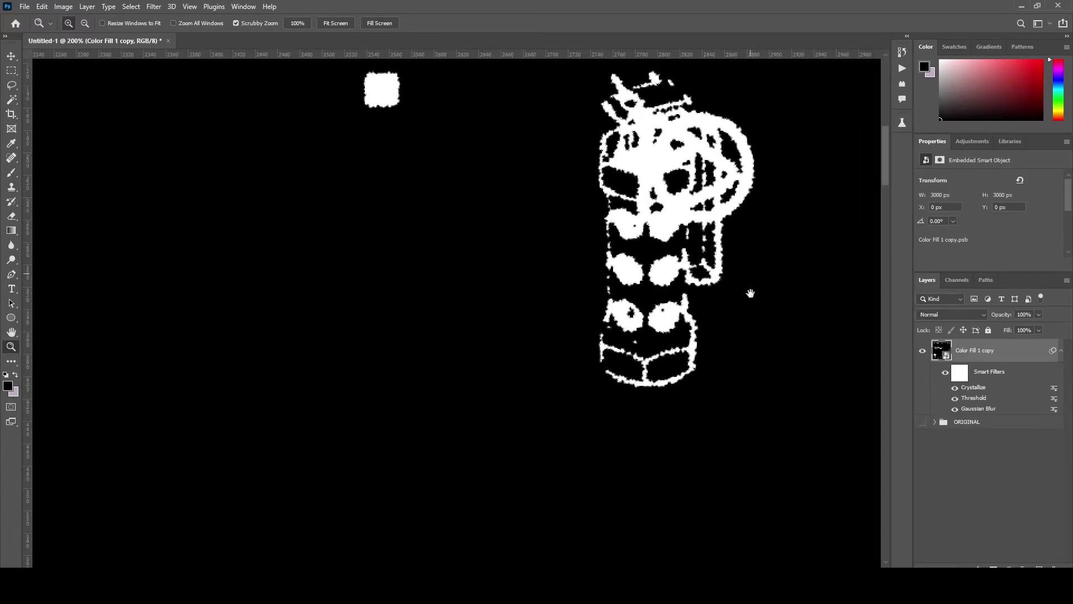
pyautogui.scroll(-2, 728, 311)
pyautogui.scroll(-2, 680, 319)
pyautogui.scroll(-2, 680, 319)
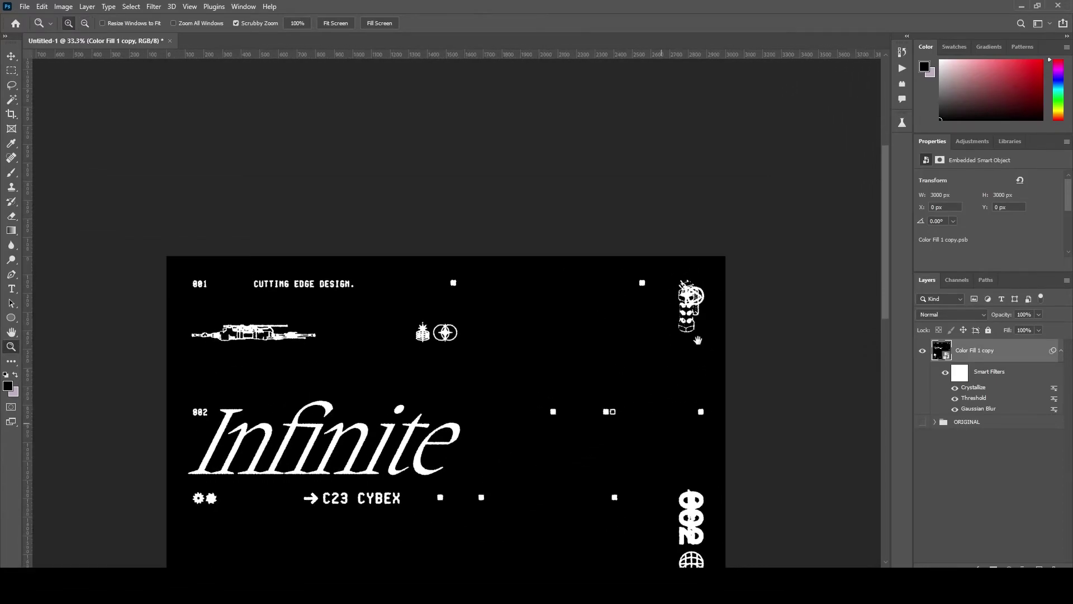
pyautogui.scroll(-1, 623, 354)
pyautogui.scroll(-1, 615, 336)
# Step: Duplicate the filtered artwork layer, delete the original, and rasterize the copy
pyautogui.press('v')
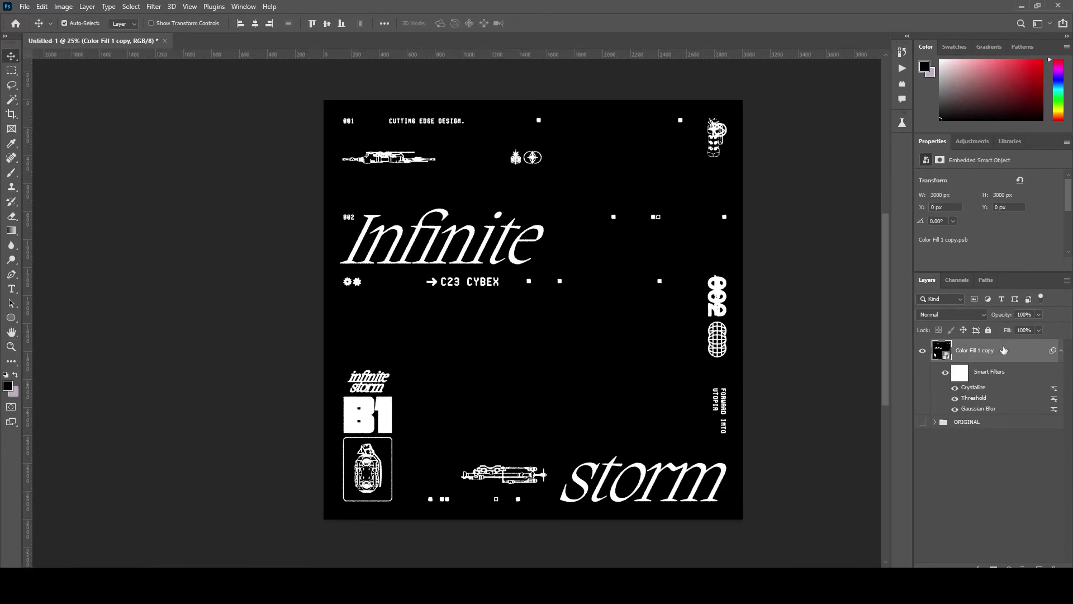
pyautogui.hotkey('ctrl', 'j')
pyautogui.click(978, 433)
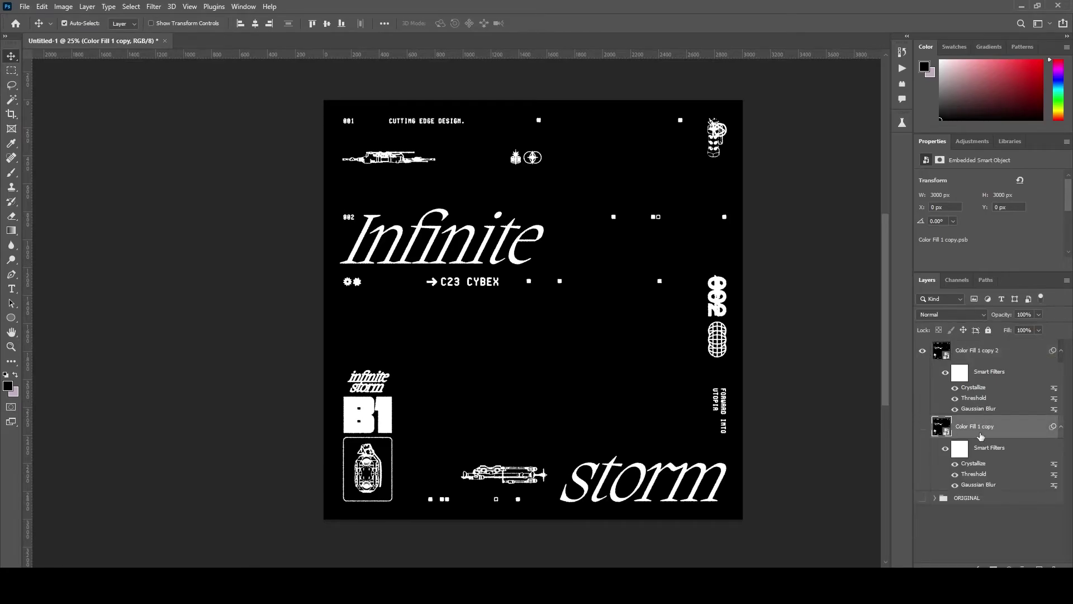
pyautogui.press('Delete')
pyautogui.rightClick(988, 351)
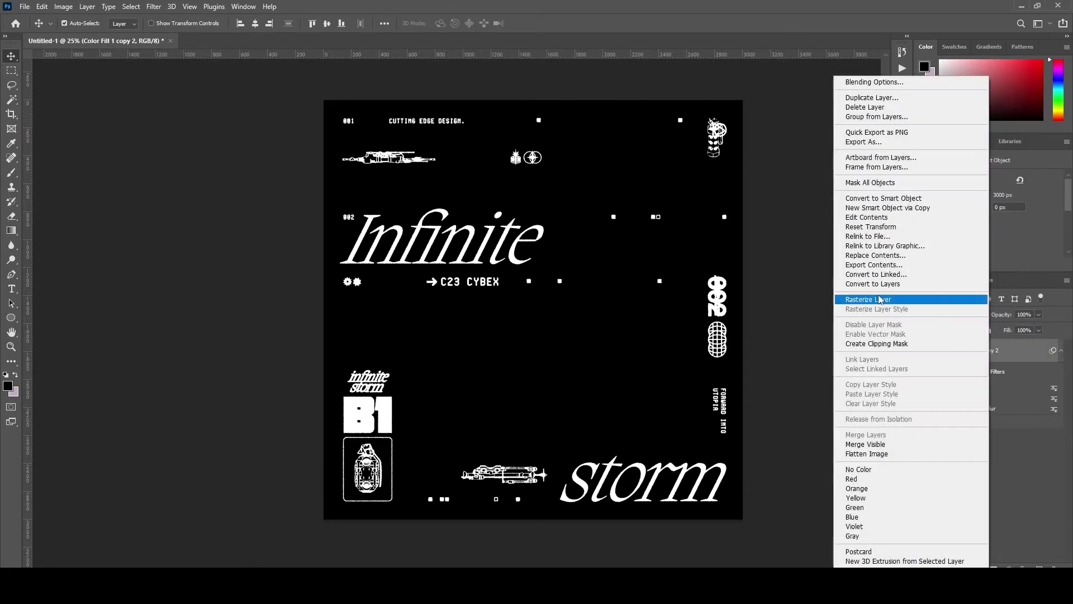
pyautogui.click(879, 300)
# Step: Undo the rasterize to restore the smart filters and reapply the Gaussian Blur
pyautogui.press('w')
pyautogui.press('z')
pyautogui.click(520, 287)
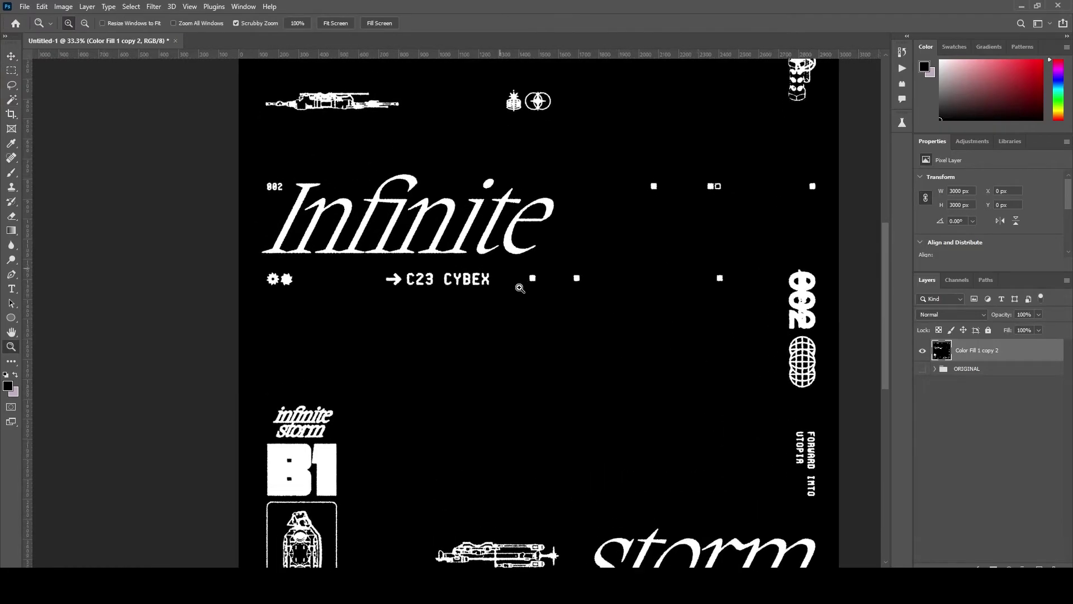
pyautogui.hotkey('ctrl', 'z')
pyautogui.press('w')
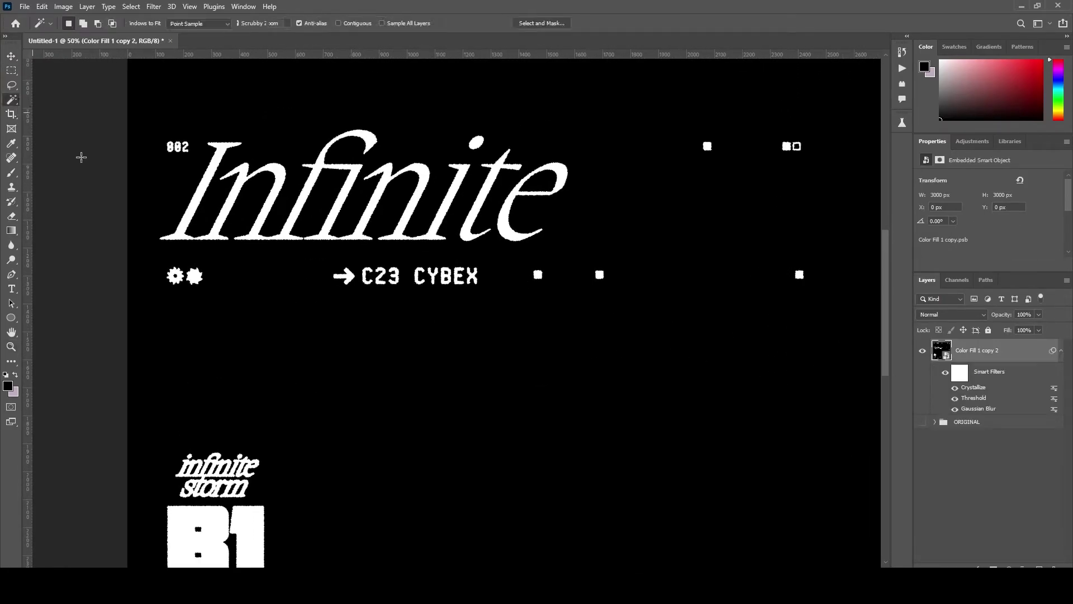
pyautogui.doubleClick(979, 413)
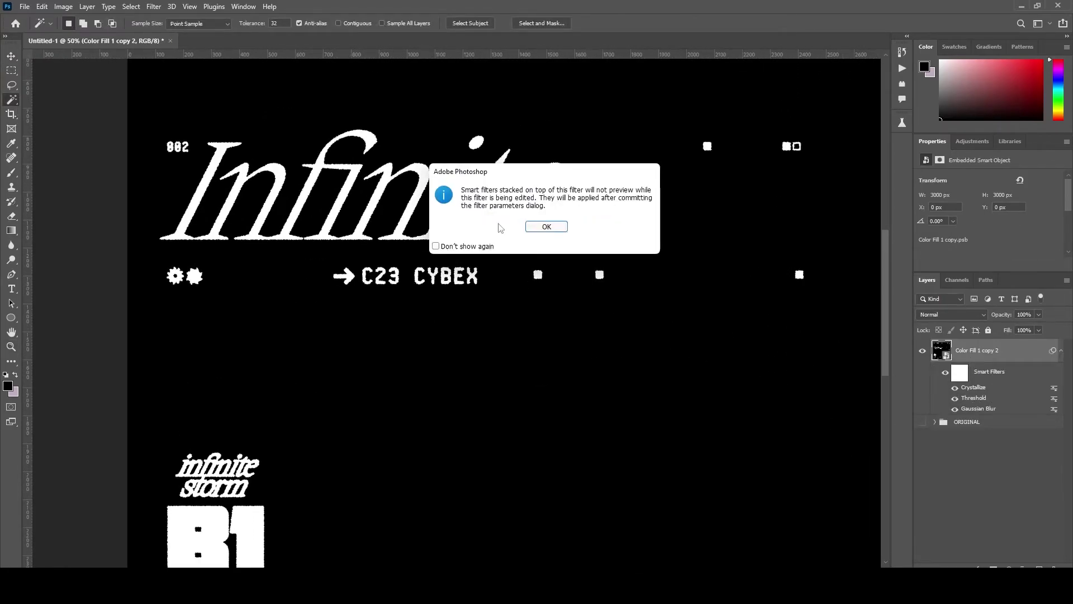
pyautogui.click(547, 226)
pyautogui.press('Return')
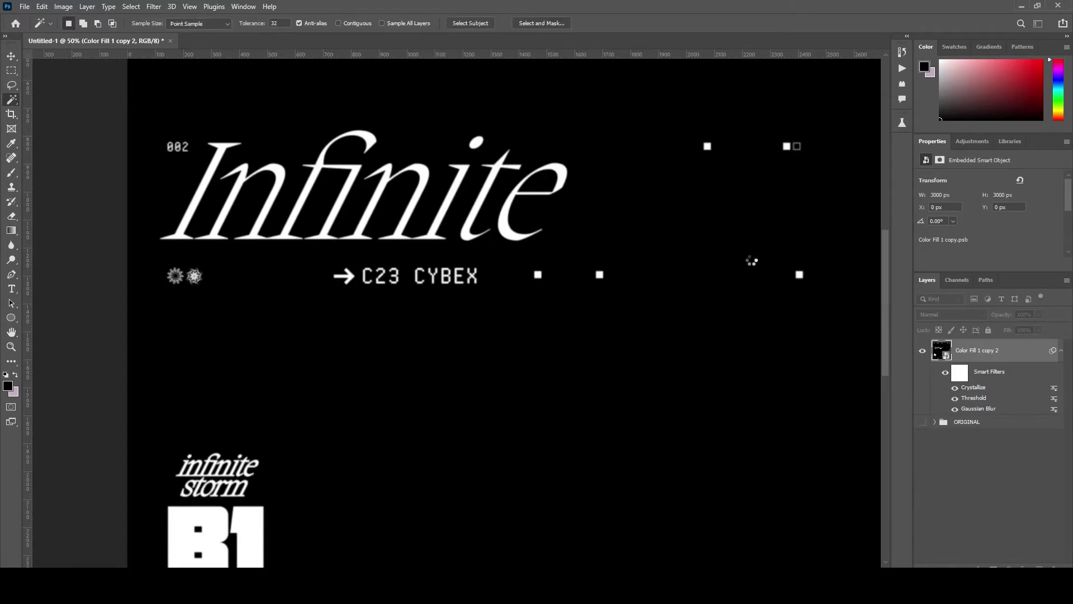
pyautogui.hotkey('ctrl', '-')
pyautogui.press('z')
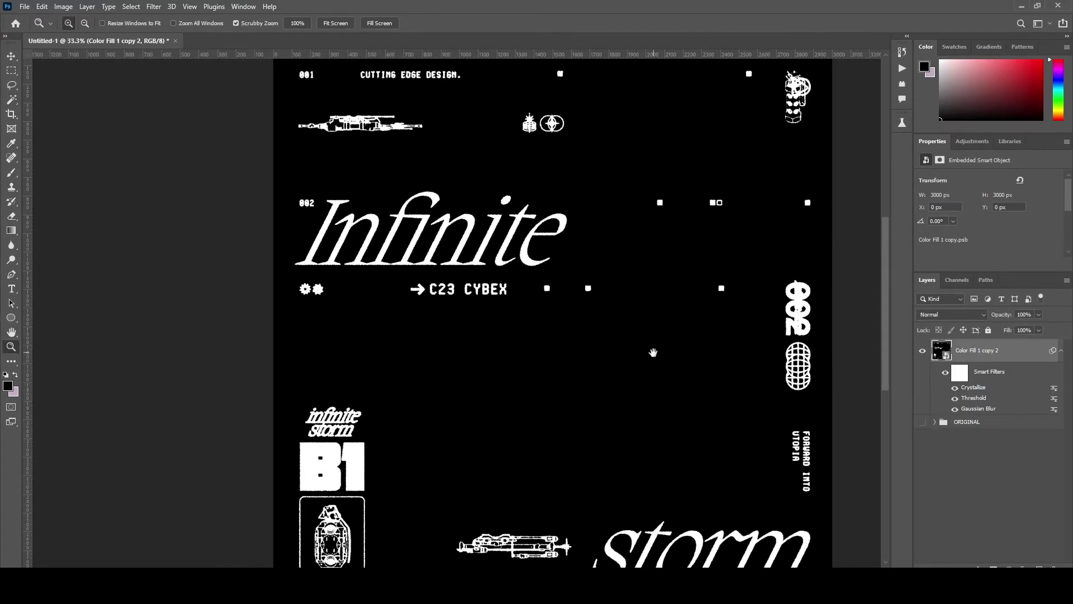
# Step: Rasterize the graphics layer and delete its black background with the Magic Wand
pyautogui.click(11, 99)
pyautogui.rightClick(994, 350)
pyautogui.click(873, 302)
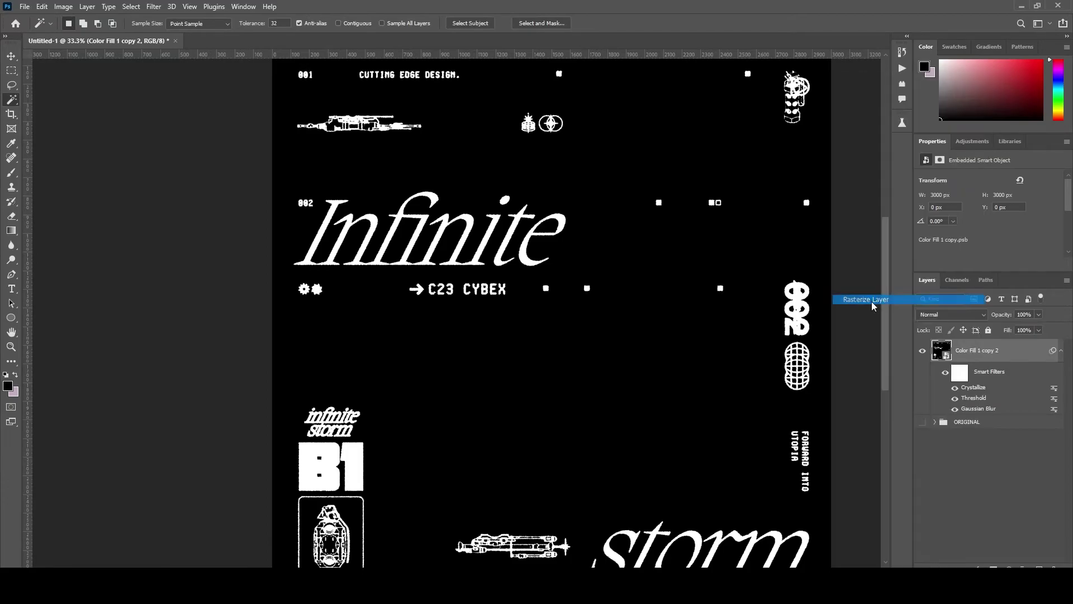
pyautogui.click(547, 440)
pyautogui.press('Delete')
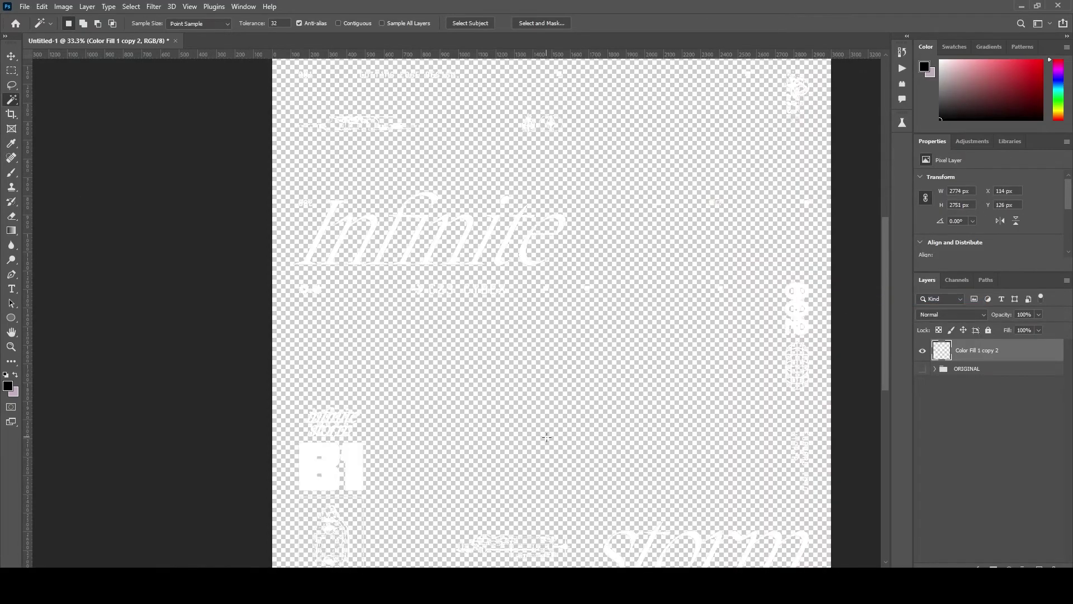
pyautogui.hotkey('ctrl', 'd')
# Step: Add a new black-filled layer beneath the graphics layer
pyautogui.hotkey('ctrl', 'shift', 'alt', 'n')
pyautogui.moveTo(989, 353); pyautogui.dragTo(989, 385)
pyautogui.hotkey('alt', 'BackSpace')
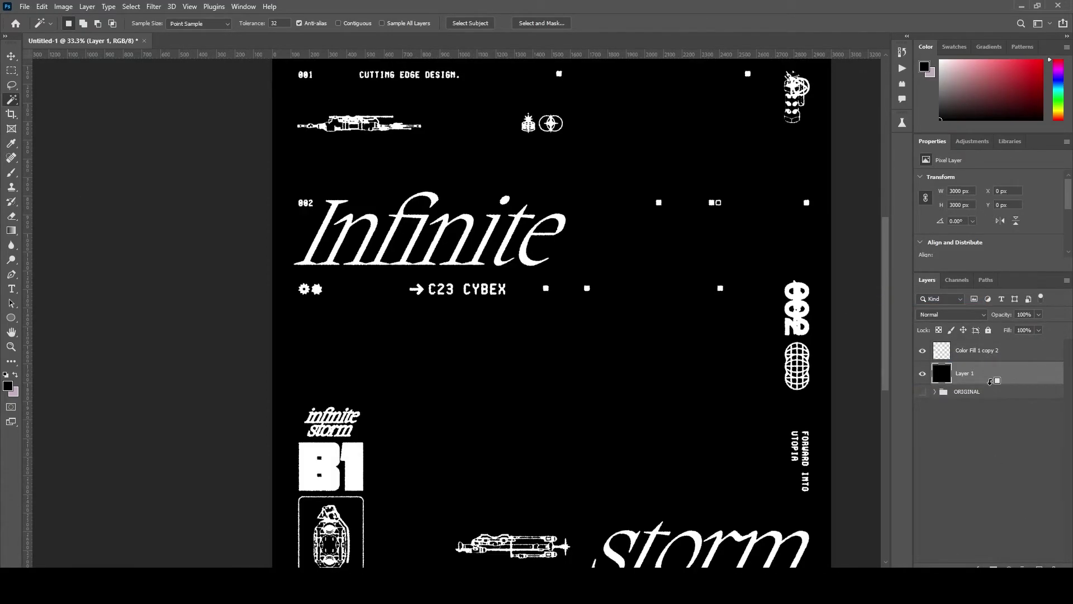
pyautogui.press('z')
pyautogui.hotkey('ctrl', '-')
pyautogui.moveTo(582, 402); pyautogui.dragTo(548, 366)
# Step: Drag Texture_01 from the Textures folder into the poster
pyautogui.press('super+d')
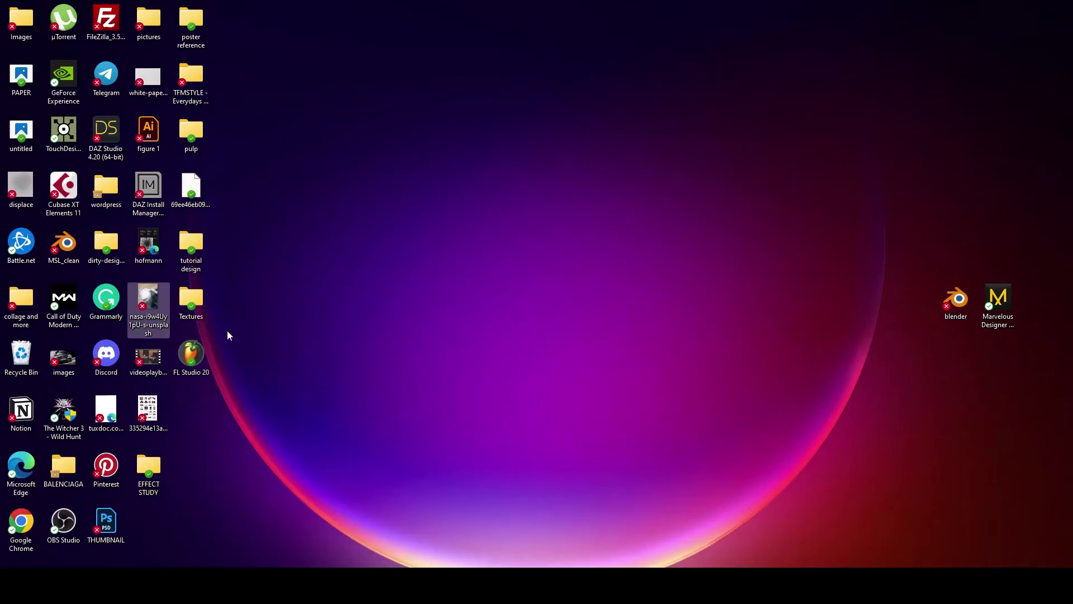
pyautogui.doubleClick(190, 302)
pyautogui.click(837, 336)
pyautogui.keyDown('ctrl'); pyautogui.click(797, 360); pyautogui.keyUp('ctrl')
pyautogui.moveTo(797, 361); pyautogui.dragTo(806, 392)
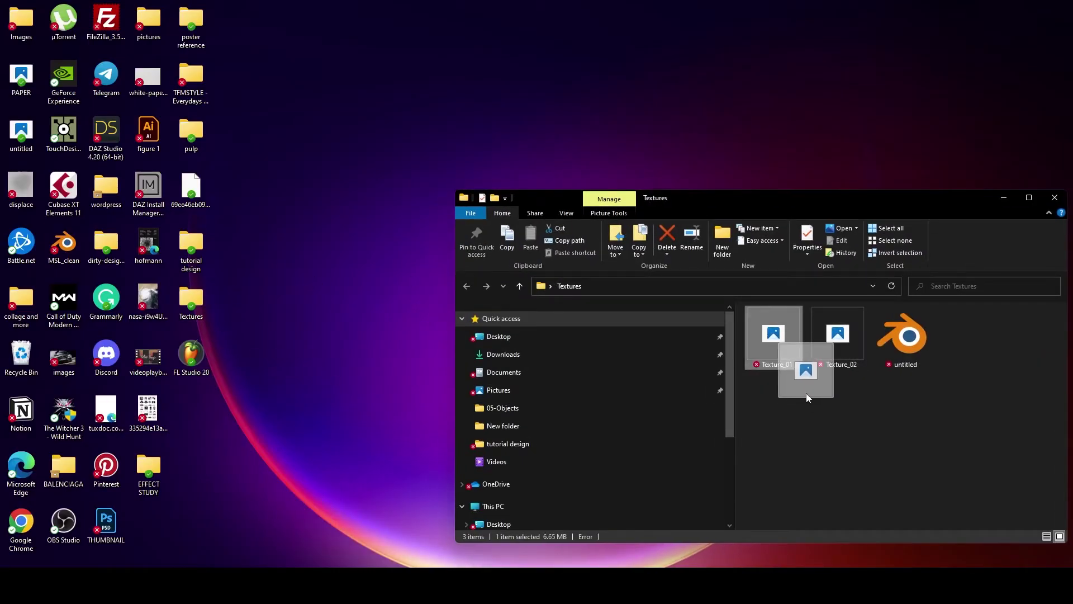
pyautogui.hotkey('alt', 'Tab')
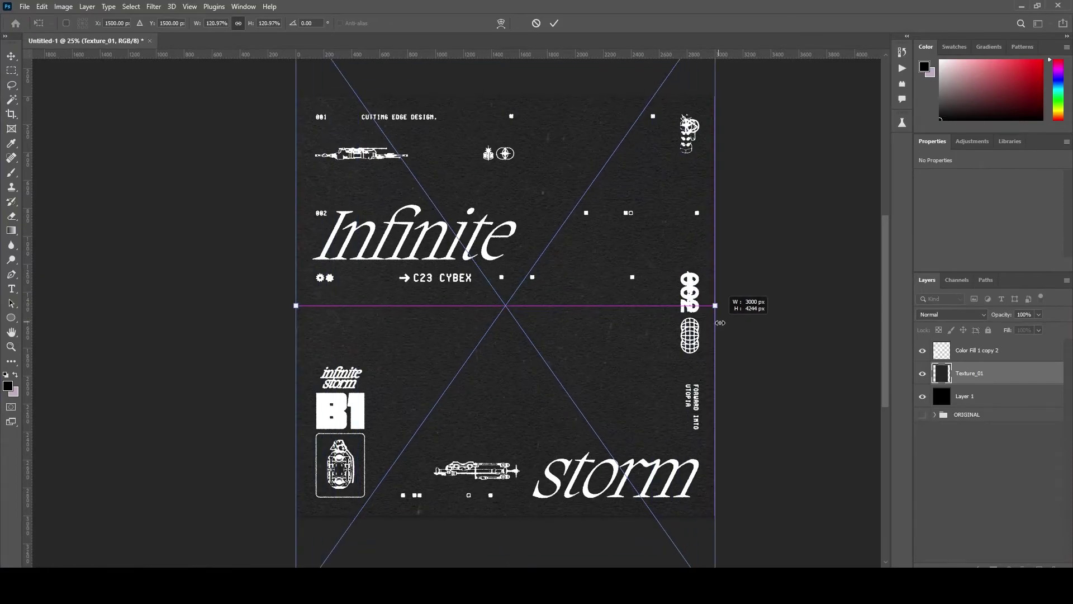
# Step: Commit the Texture_01 placement, duplicate it, and move the graphics layer below both textures
pyautogui.click(555, 23)
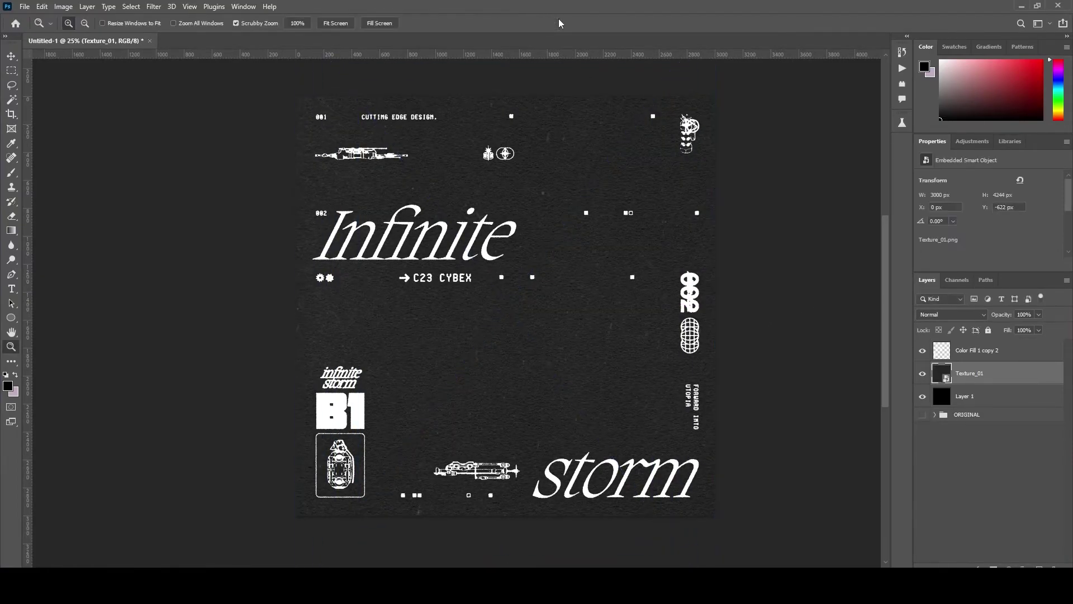
pyautogui.hotkey('ctrl', 'j')
pyautogui.keyDown('shift'); pyautogui.click(995, 397); pyautogui.keyUp('shift')
pyautogui.moveTo(985, 376); pyautogui.dragTo(983, 342)
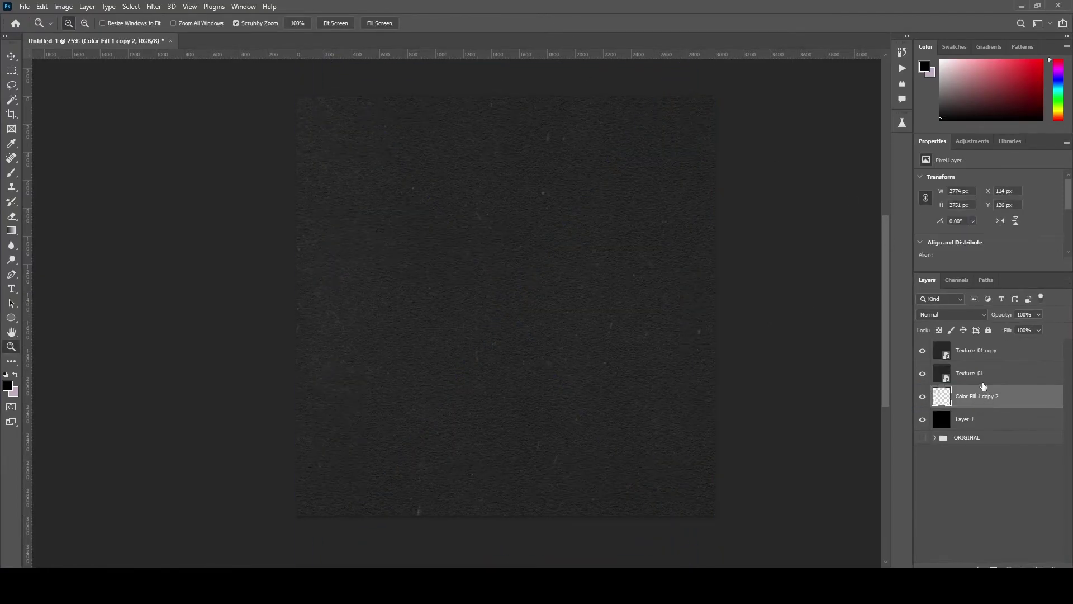
# Step: Invert the texture copy and set it to Multiply, with Texture_01 set to Screen
pyautogui.click(982, 358)
pyautogui.hotkey('ctrl', 'i')
pyautogui.click(951, 314)
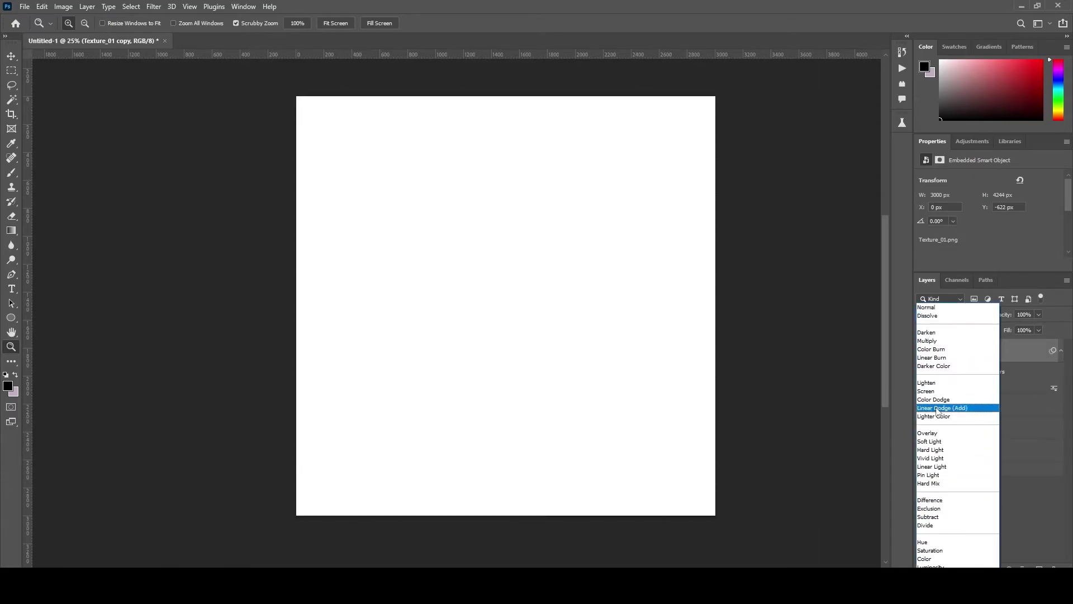
pyautogui.click(939, 340)
pyautogui.click(986, 408)
pyautogui.click(952, 314)
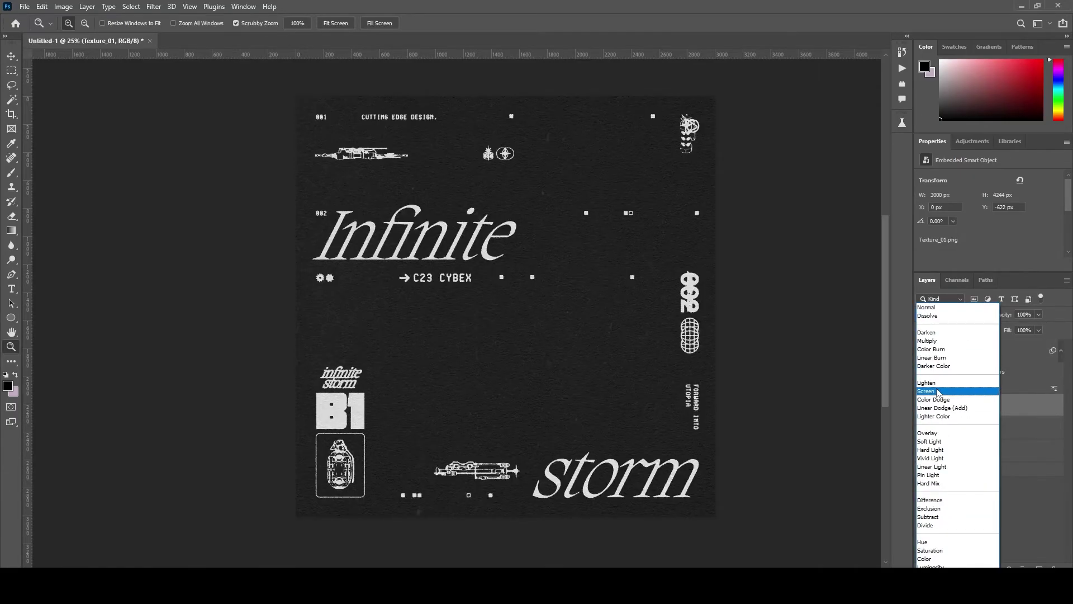
pyautogui.click(928, 391)
pyautogui.click(540, 262)
pyautogui.scroll(-3, 539, 262)
# Step: Add 8.21% monochromatic Gaussian noise to the Texture_01 copy
pyautogui.click(983, 349)
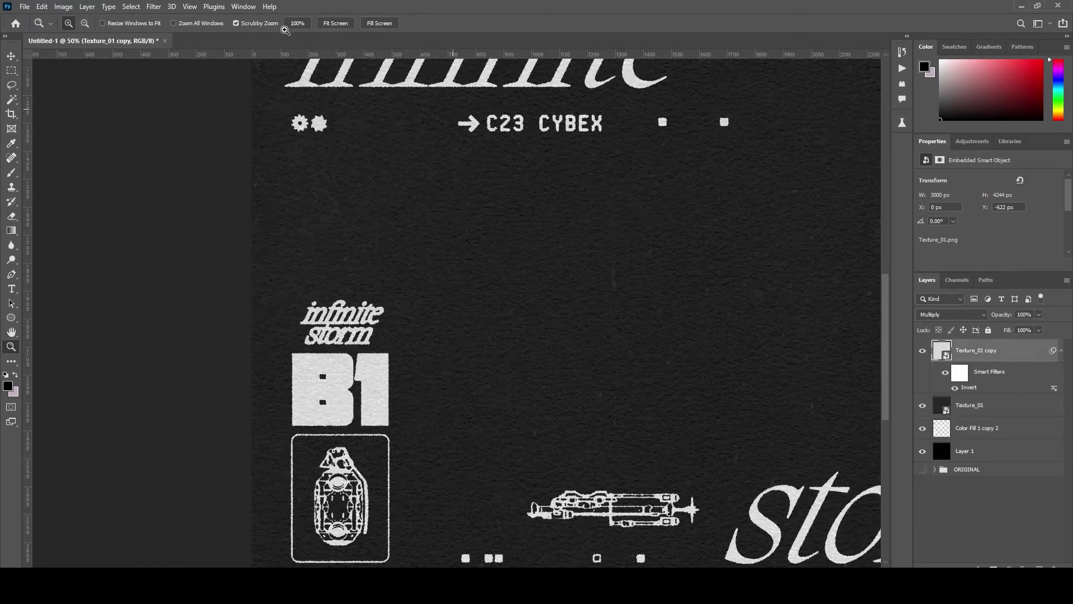
pyautogui.click(153, 6)
pyautogui.click(312, 182)
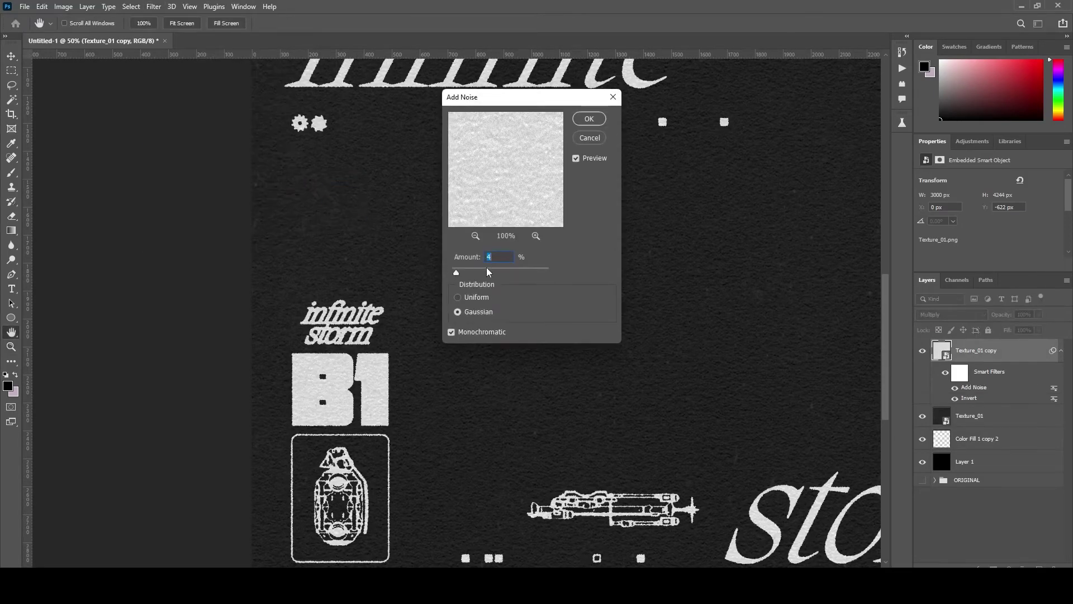
pyautogui.press('Return')
pyautogui.press('z')
pyautogui.moveTo(391, 342); pyautogui.dragTo(676, 433)
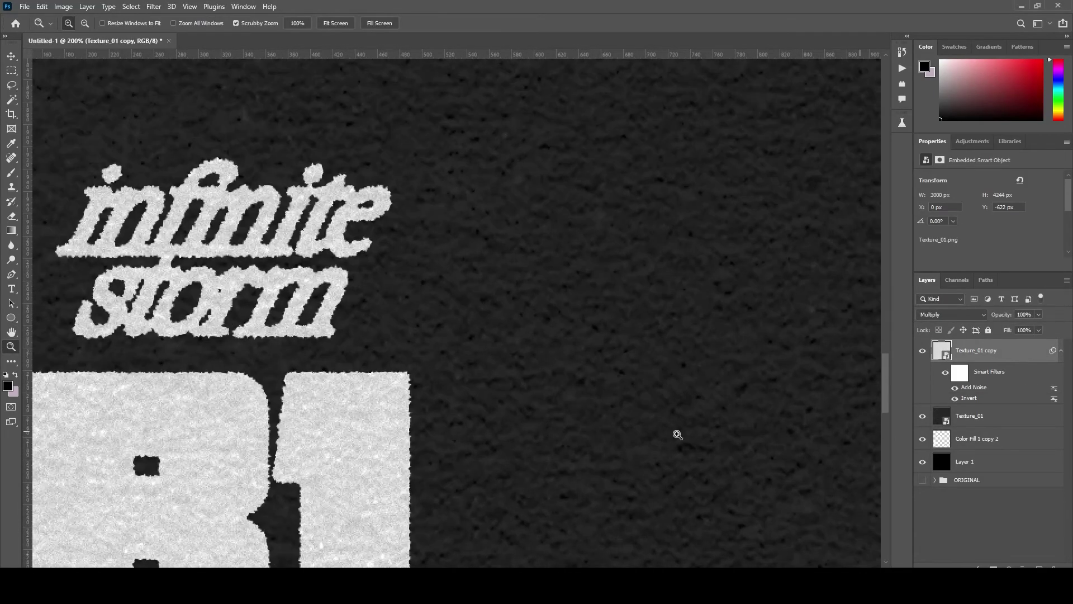
pyautogui.doubleClick(974, 388)
pyautogui.click(463, 272)
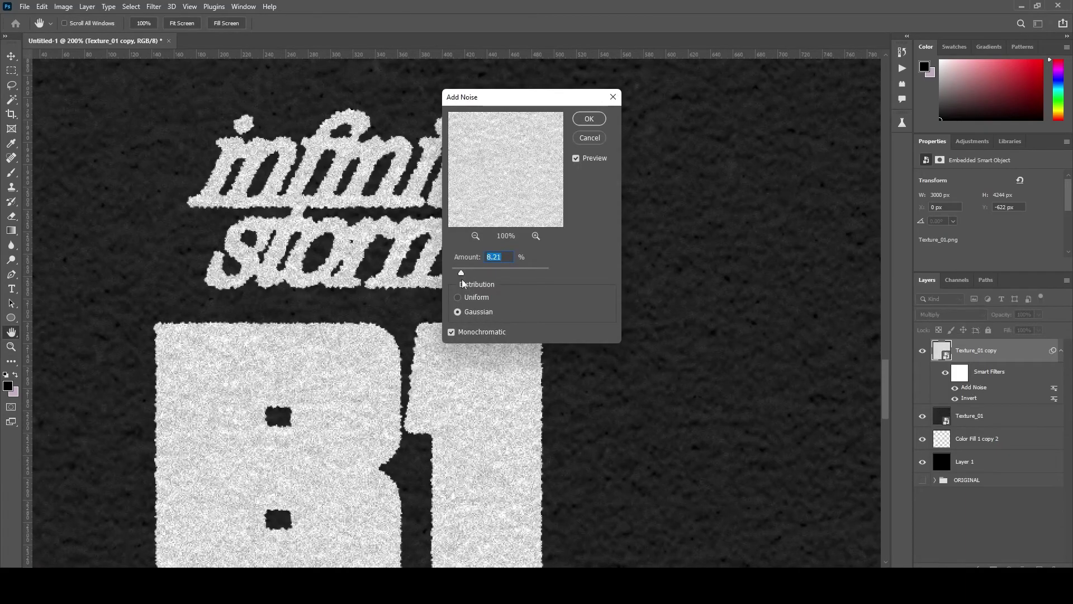
pyautogui.click(587, 123)
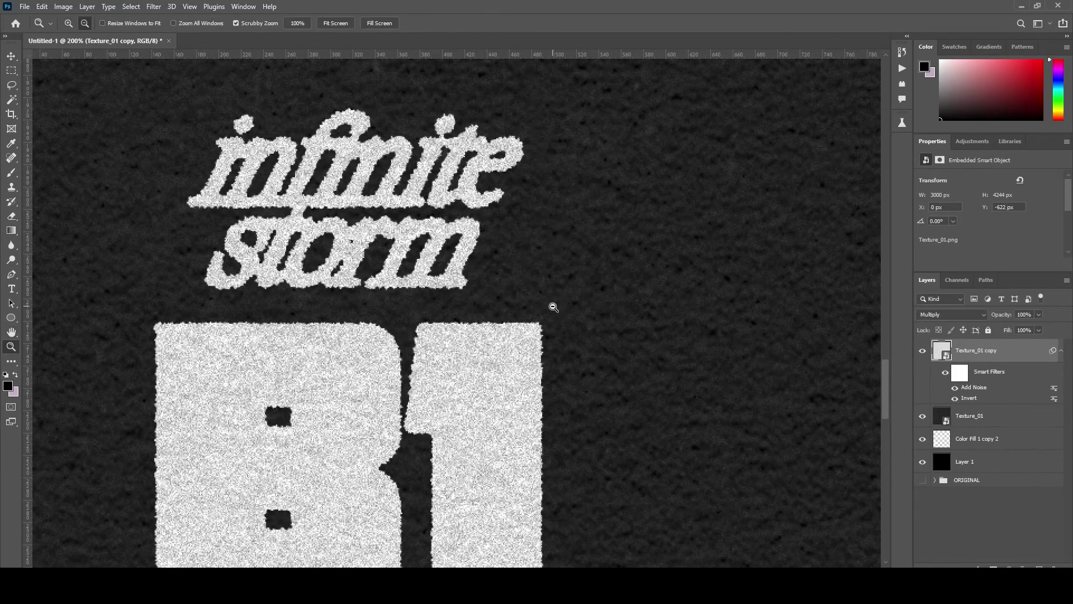
pyautogui.scroll(-5, 559, 319)
pyautogui.moveTo(568, 336); pyautogui.dragTo(327, 377)
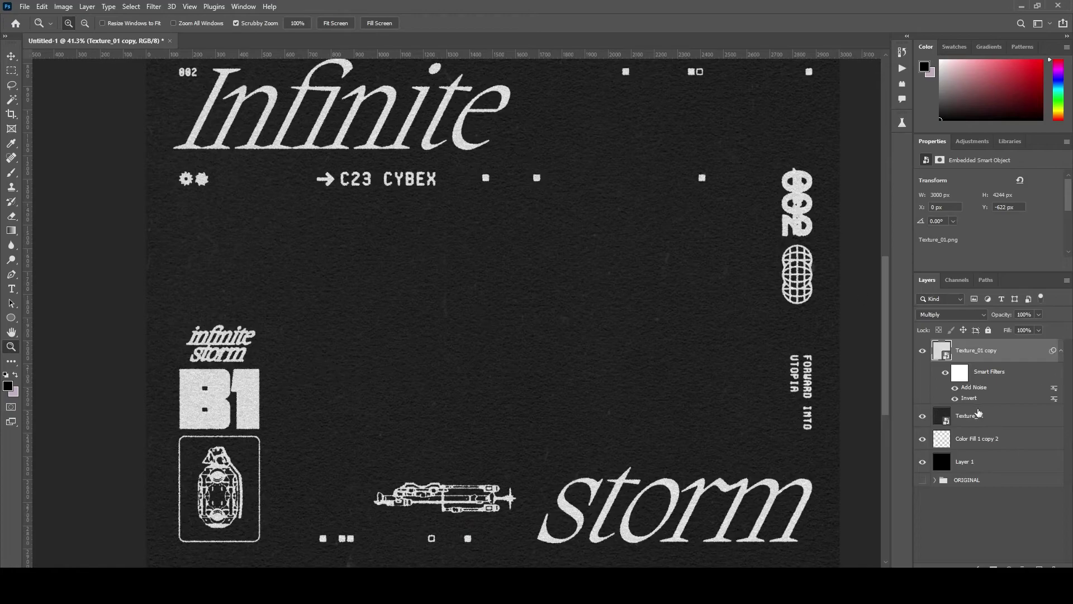
# Step: Apply the same Add Noise filter to the Texture_01 layer
pyautogui.click(978, 416)
pyautogui.click(154, 6)
pyautogui.click(319, 170)
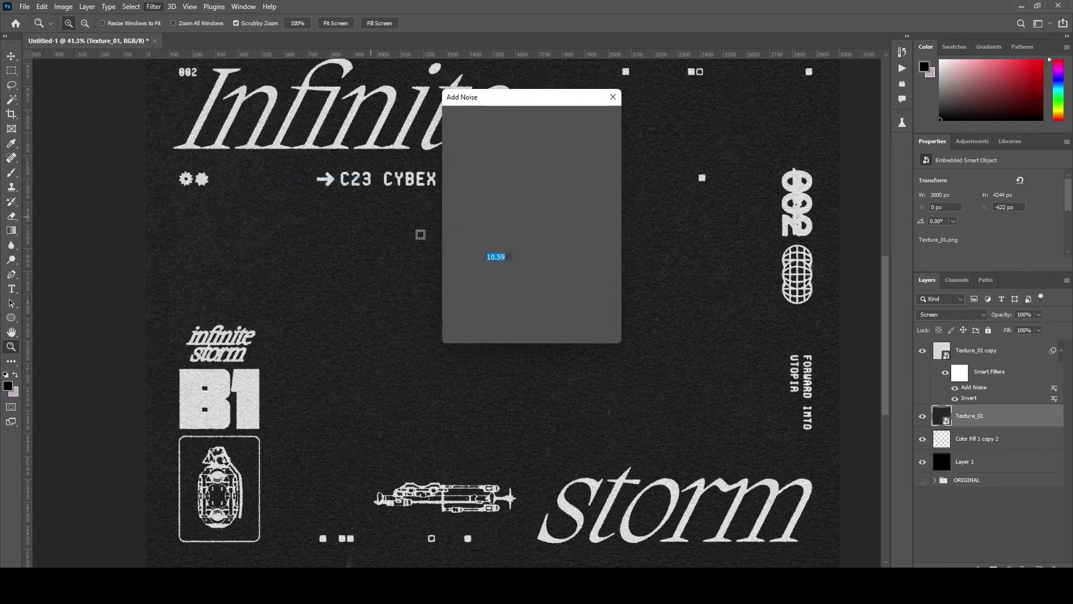
pyautogui.press('Return')
pyautogui.scroll(-4, 530, 327)
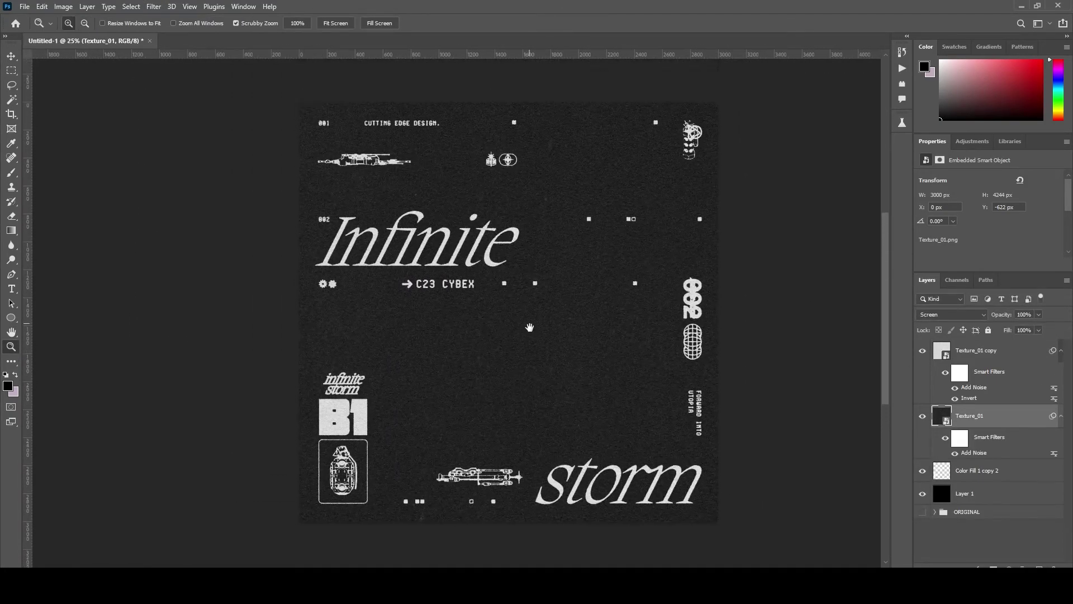
# Step: Place the hurricane satellite image, rotated 90° and enlarged to fill the canvas
pyautogui.press('super+d')
pyautogui.moveTo(148, 305); pyautogui.dragTo(364, 363)
pyautogui.hotkey('alt', 'Tab')
pyautogui.moveTo(719, 332)
pyautogui.mouseDown()
pyautogui.moveTo(559, 505)
pyautogui.moveTo(604, 500)
pyautogui.moveTo(813, 326)
pyautogui.mouseUp()
pyautogui.moveTo(692, 347); pyautogui.dragTo(746, 352)
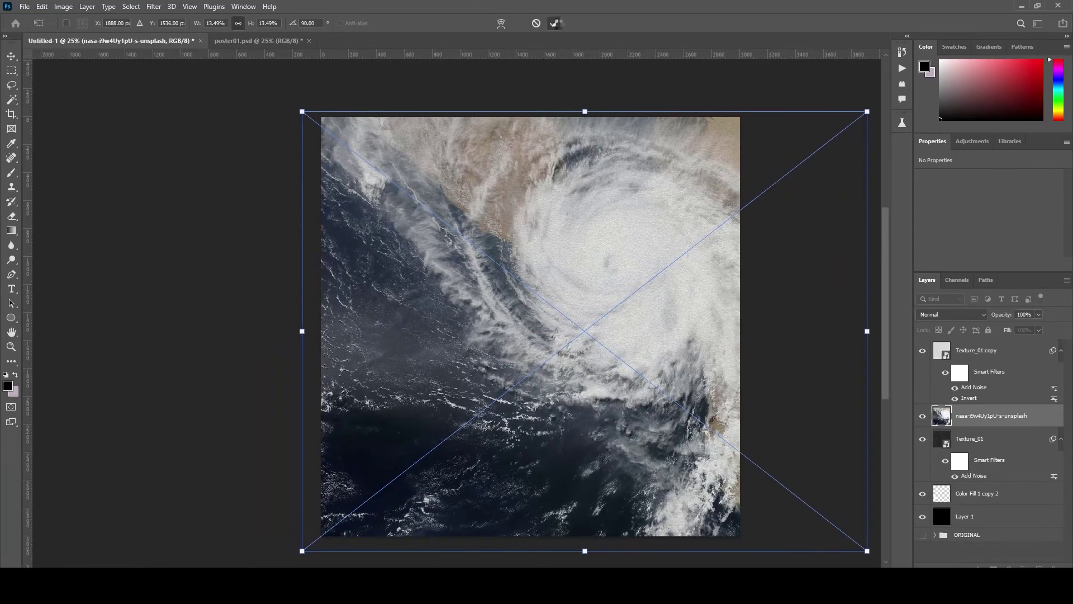
pyautogui.click(554, 23)
# Step: Desaturate the hurricane to grayscale (Saturation -100) and move it beneath the paper textures
pyautogui.hotkey('ctrl', 'u')
pyautogui.moveTo(503, 218); pyautogui.dragTo(444, 219)
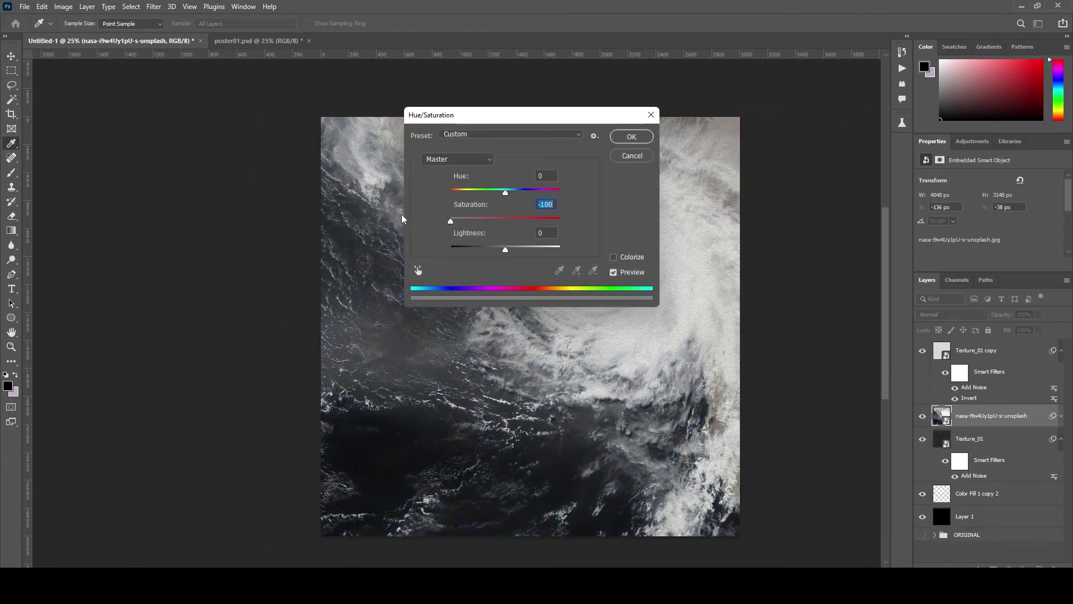
pyautogui.click(629, 136)
pyautogui.moveTo(996, 426); pyautogui.dragTo(1002, 518)
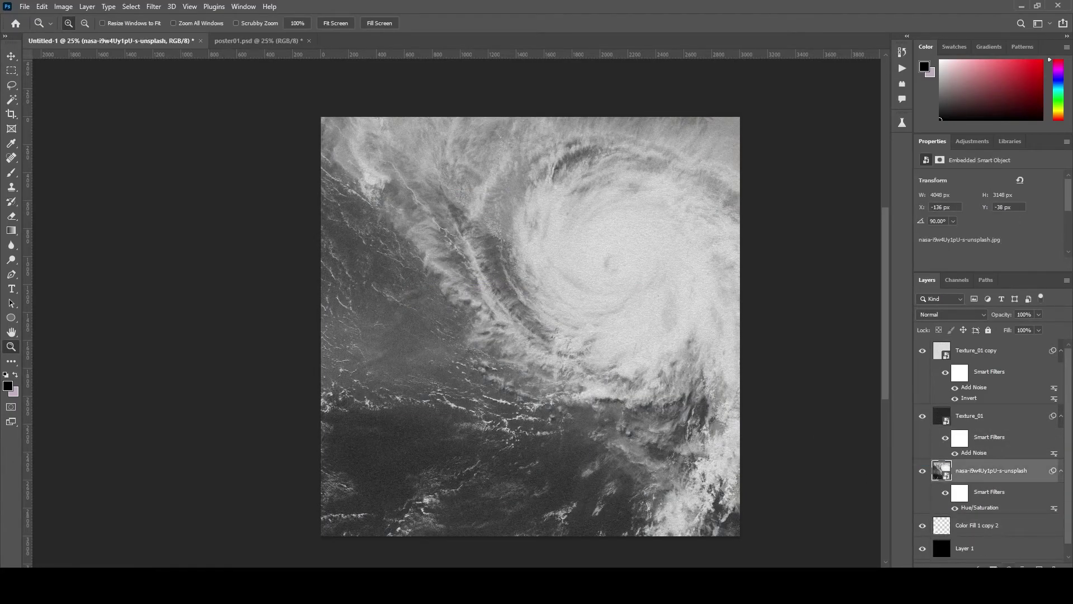
pyautogui.click(1009, 566)
# Step: Add a reversed Gradient Map adjustment over the hurricane satellite image
pyautogui.click(1001, 546)
pyautogui.click(950, 182)
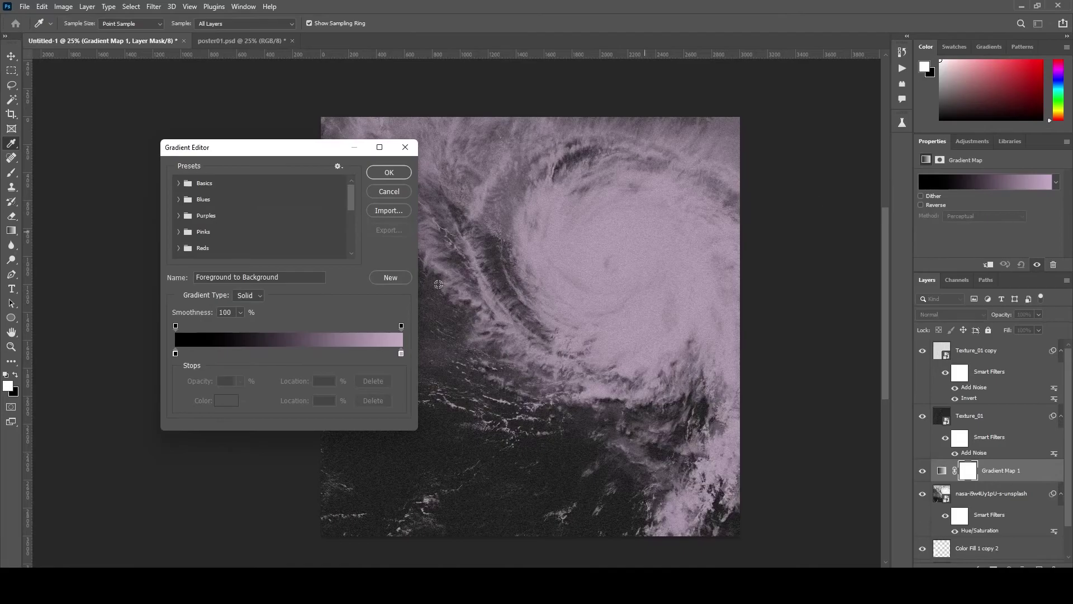
pyautogui.click(391, 174)
pyautogui.click(921, 205)
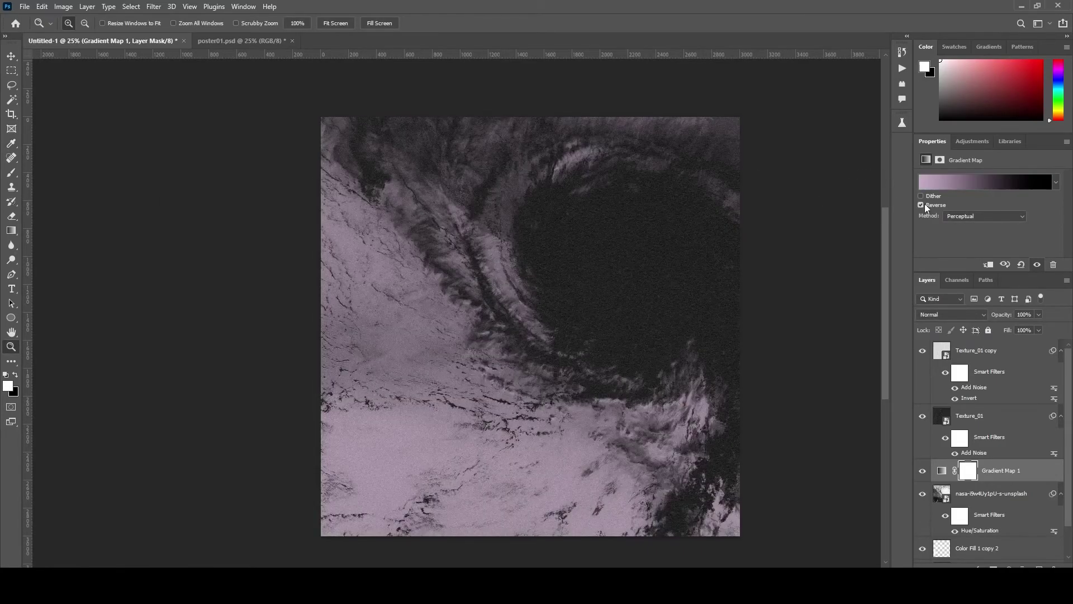
pyautogui.click(950, 181)
pyautogui.click(401, 353)
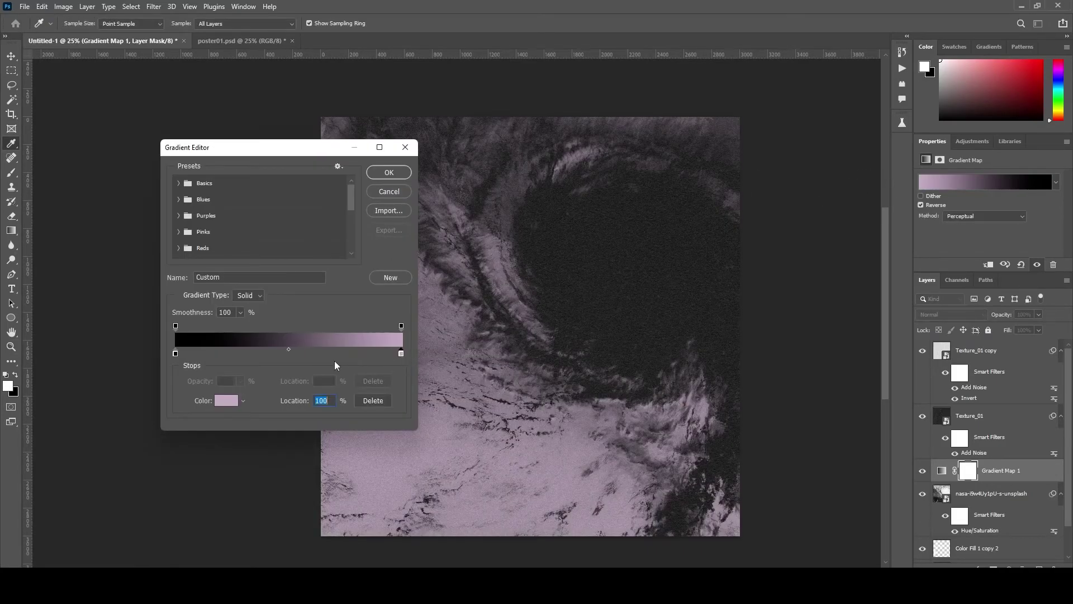
pyautogui.click(221, 405)
pyautogui.click(936, 184)
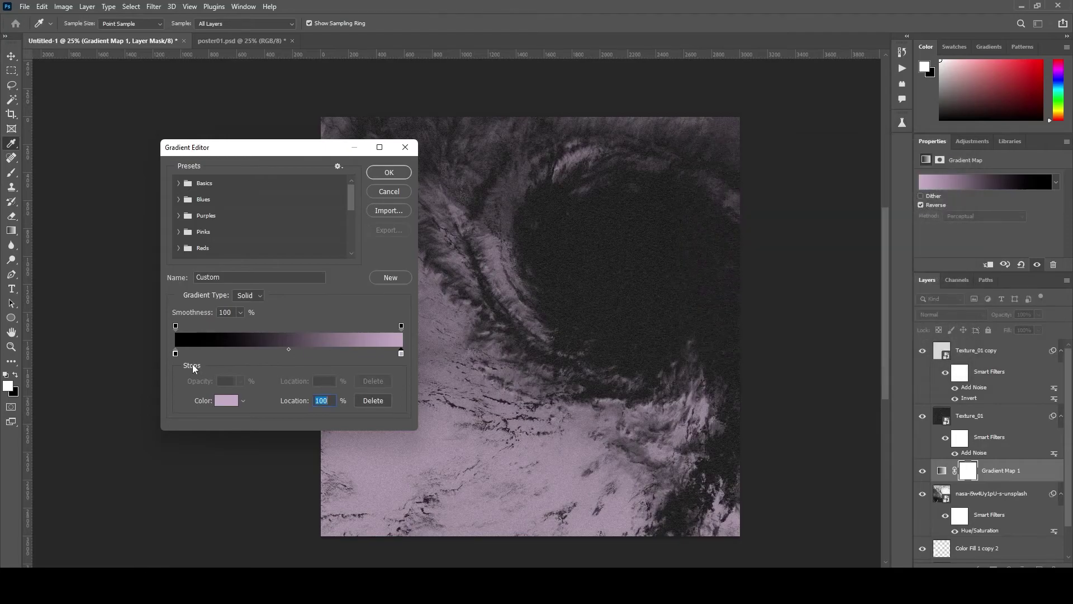
# Step: Add a black gradient stop at 67% and set the end stop to red-orange ed2f09
pyautogui.moveTo(204, 354)
pyautogui.mouseDown()
pyautogui.moveTo(340, 353)
pyautogui.moveTo(327, 358)
pyautogui.mouseUp()
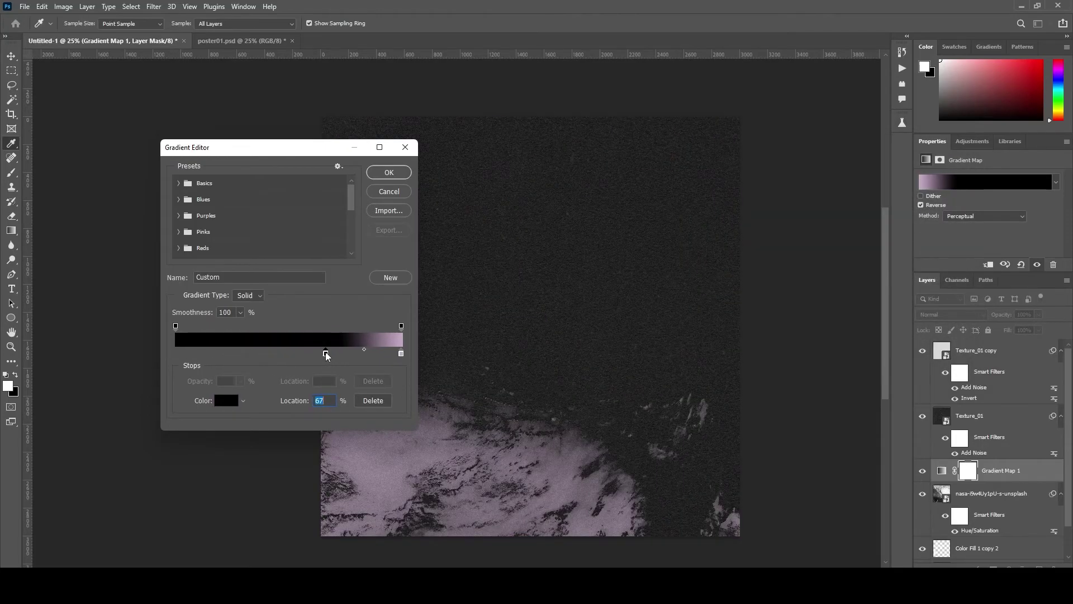
pyautogui.doubleClick(402, 354)
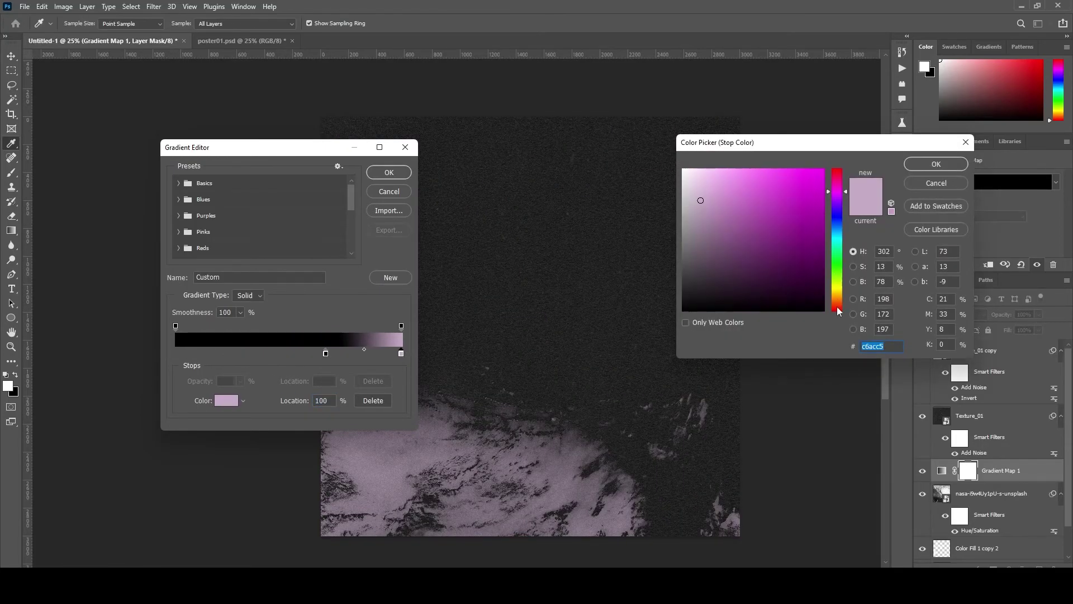
pyautogui.write('ed2f09')
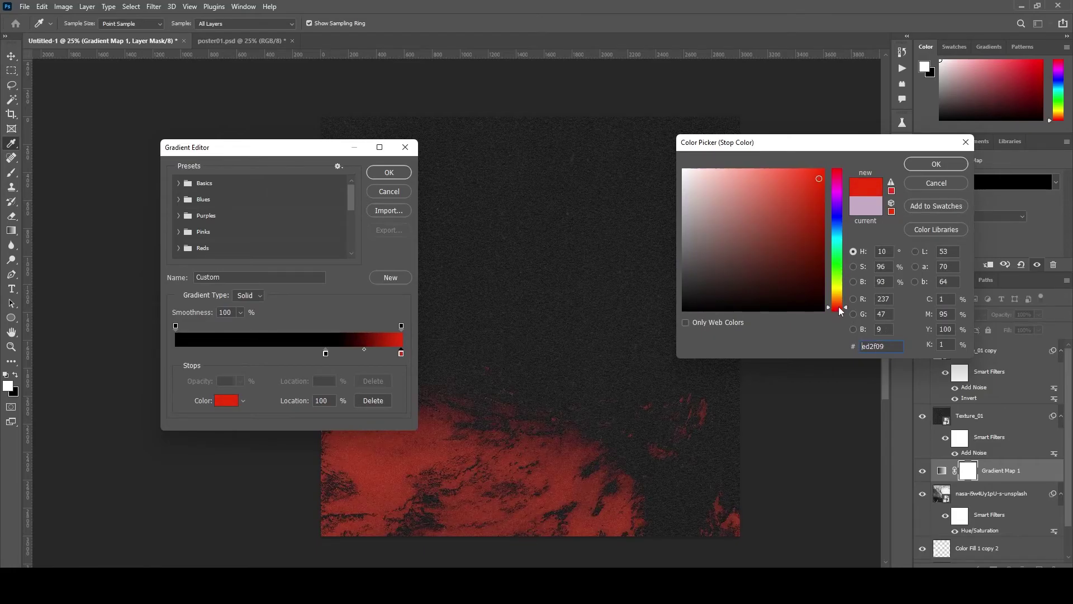
pyautogui.moveTo(838, 307); pyautogui.dragTo(838, 306)
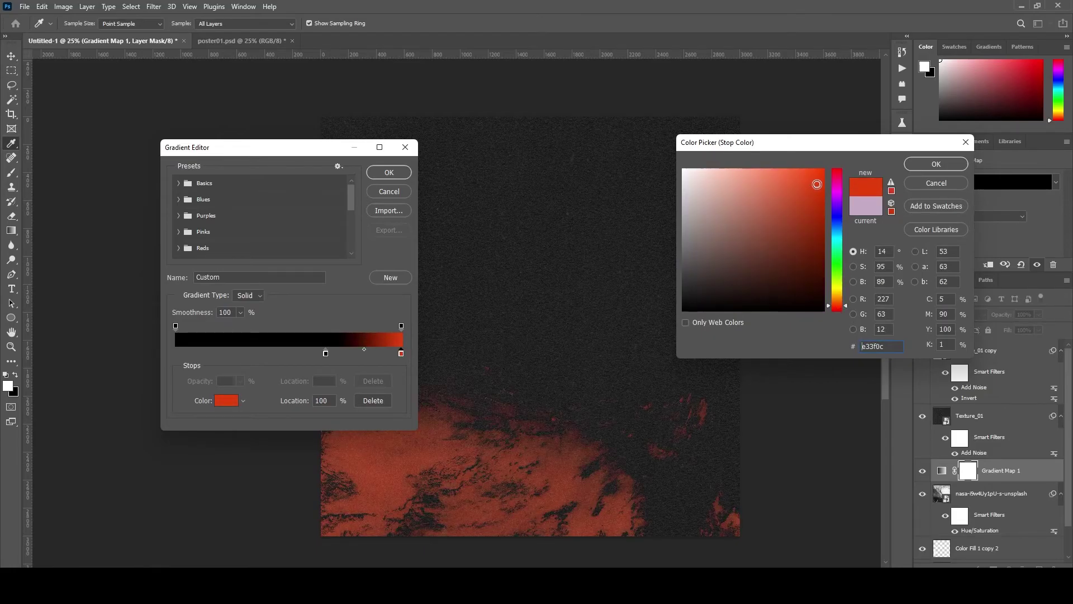
pyautogui.click(936, 164)
pyautogui.click(389, 173)
# Step: Set the Gradient Map to the Classic method with Hard Light blending
pyautogui.press('z')
pyautogui.click(987, 217)
pyautogui.click(958, 240)
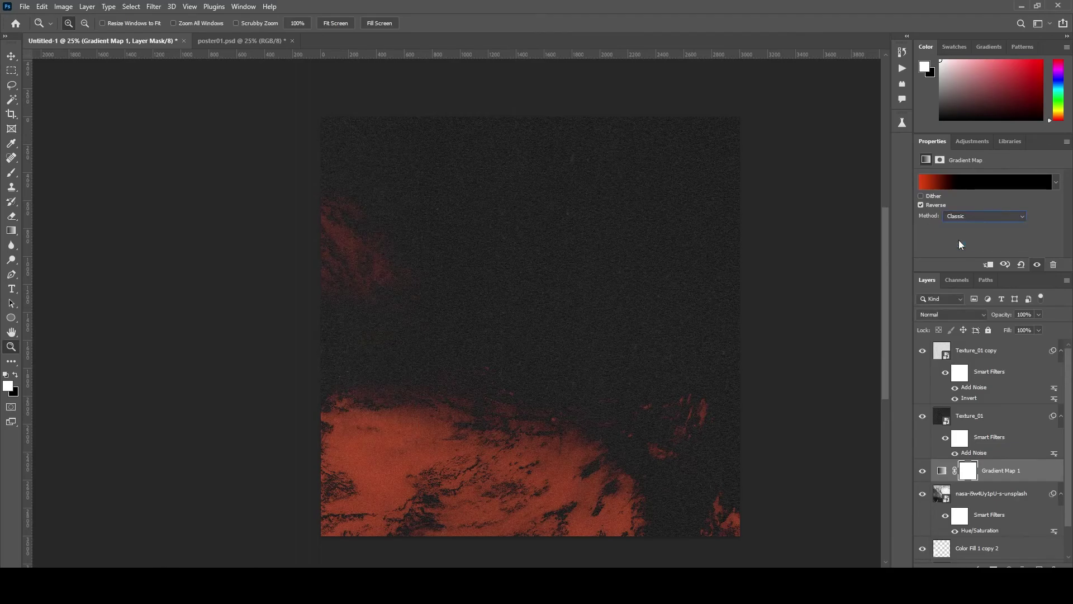
pyautogui.click(961, 315)
pyautogui.click(934, 450)
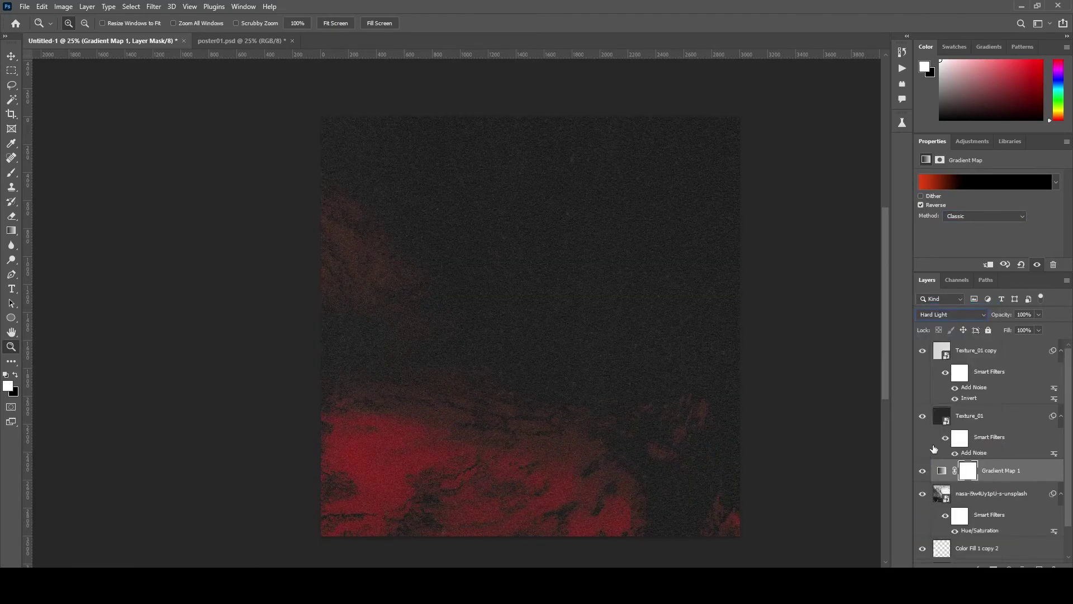
# Step: Invert the hurricane layer and move the gradient's black stop to 55%
pyautogui.click(973, 487)
pyautogui.hotkey('ctrl', 'i')
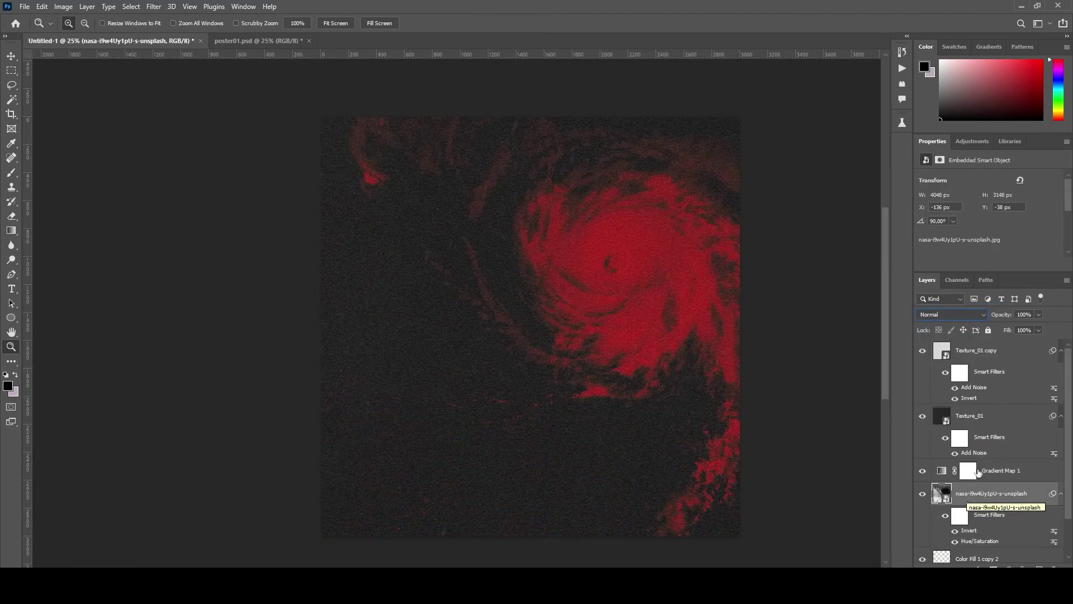
pyautogui.click(977, 472)
pyautogui.click(949, 190)
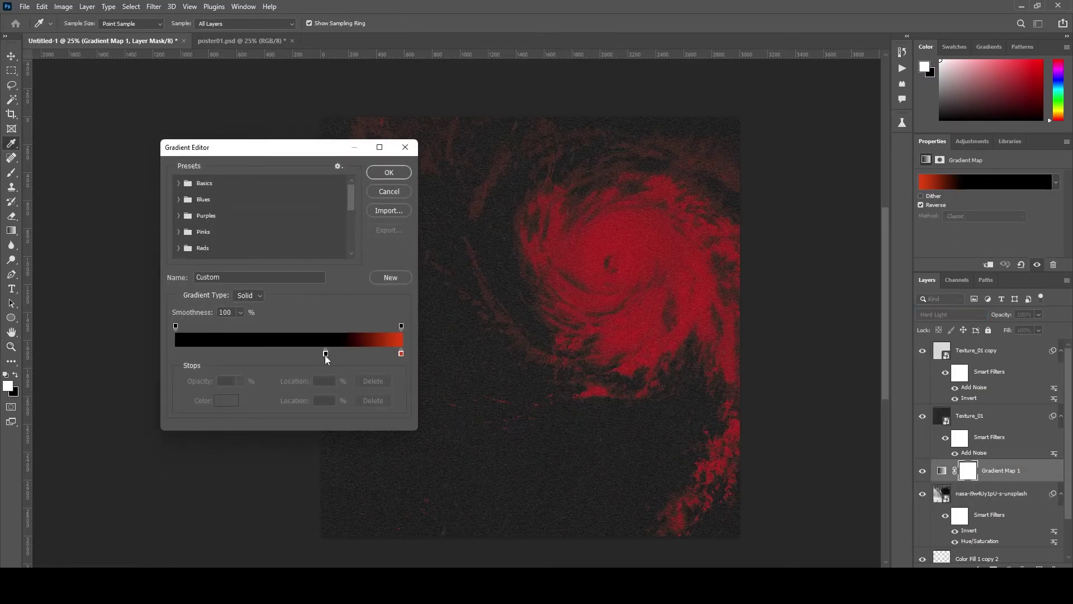
pyautogui.moveTo(327, 355); pyautogui.dragTo(305, 357)
# Step: Warm the gradient end stop to orange-red and move Color Fill 1 copy 2 above it
pyautogui.doubleClick(402, 353)
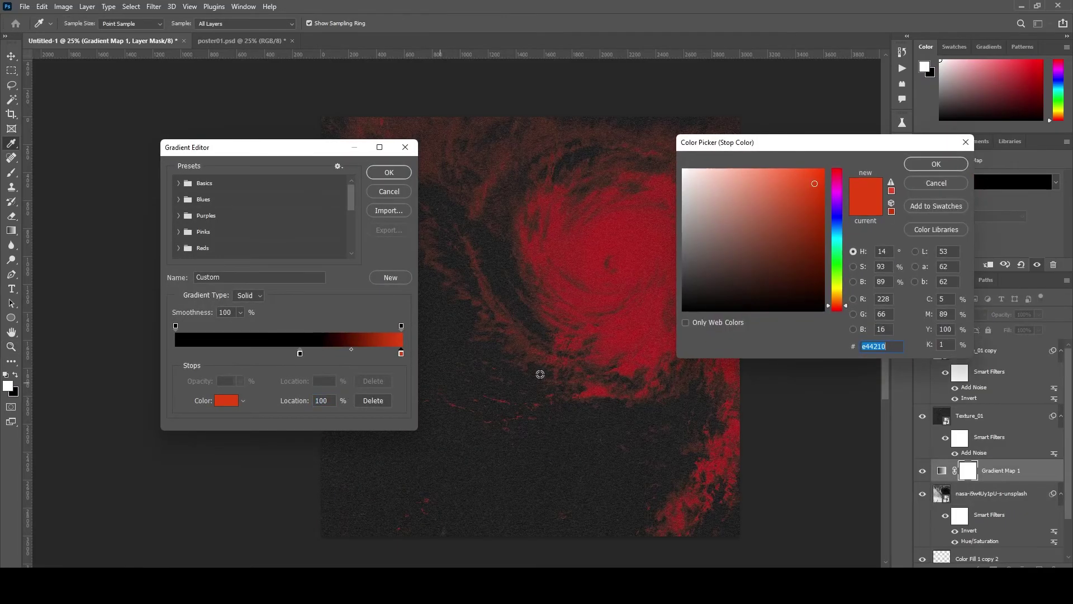
pyautogui.click(838, 309)
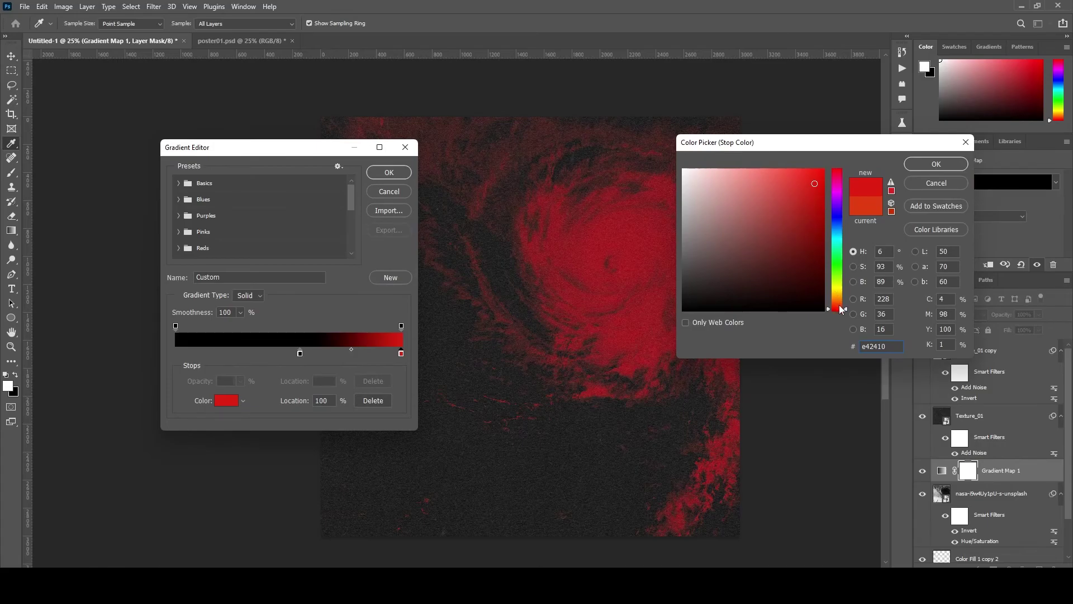
pyautogui.moveTo(841, 309); pyautogui.dragTo(843, 305)
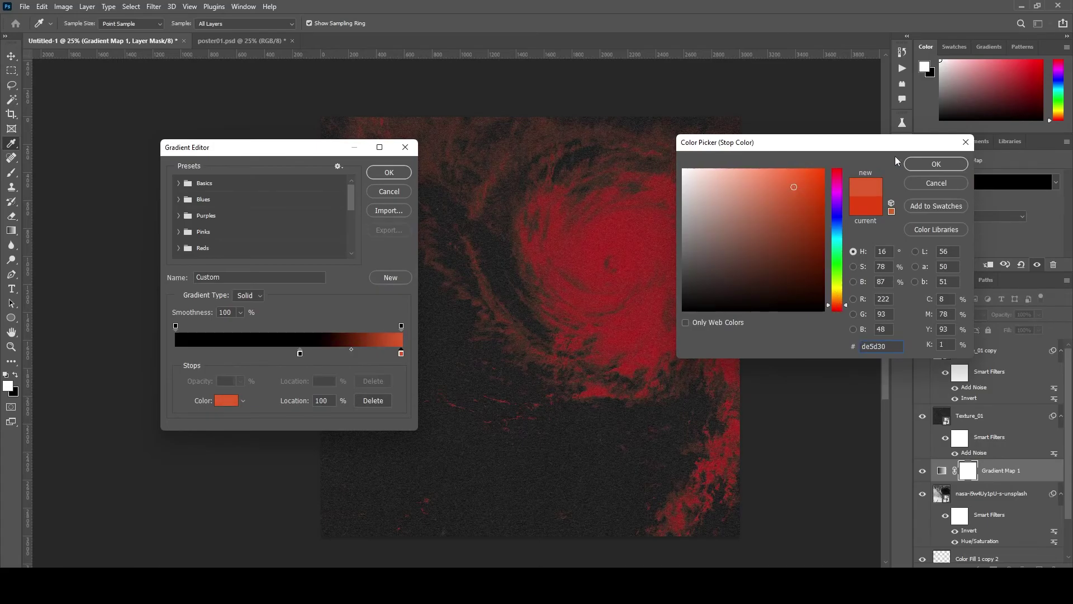
pyautogui.click(934, 164)
pyautogui.click(389, 172)
pyautogui.moveTo(975, 558); pyautogui.dragTo(977, 462)
# Step: Give the Color Fill 1 copy 2 graphics layer a warm cream Color Overlay
pyautogui.doubleClick(1033, 480)
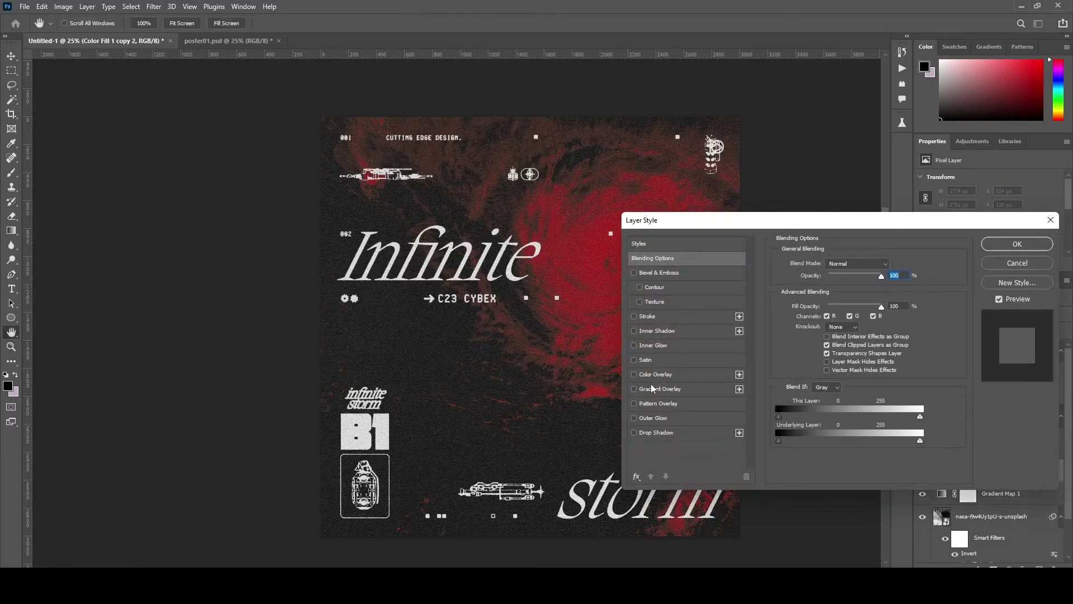
pyautogui.click(655, 374)
pyautogui.click(890, 266)
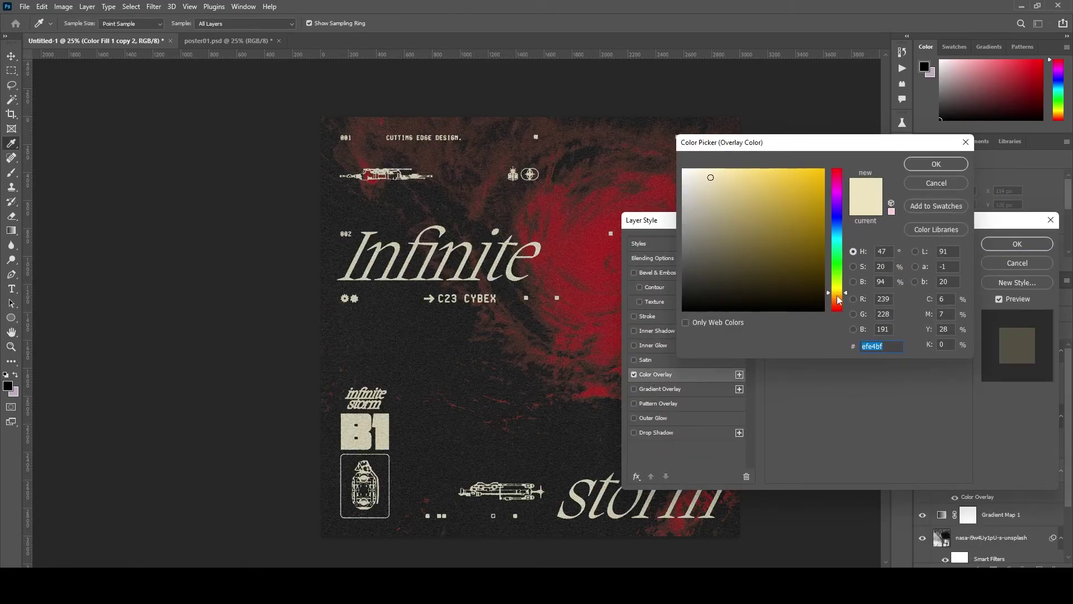
pyautogui.moveTo(841, 294); pyautogui.dragTo(841, 297)
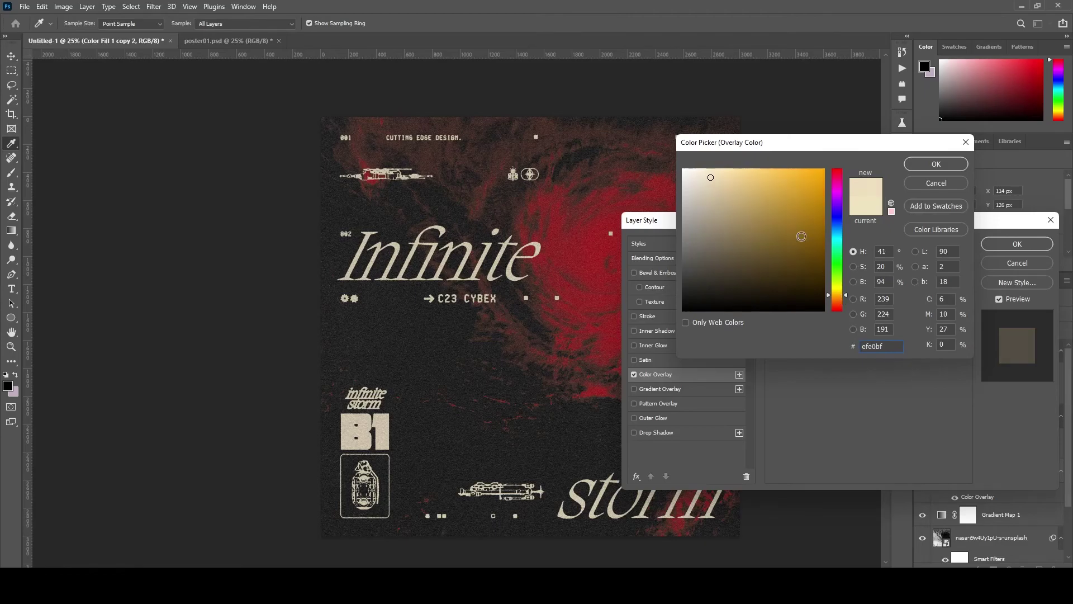
pyautogui.moveTo(726, 175)
pyautogui.mouseDown()
pyautogui.moveTo(735, 176)
pyautogui.moveTo(726, 174)
pyautogui.mouseUp()
pyautogui.click(917, 165)
pyautogui.click(1016, 244)
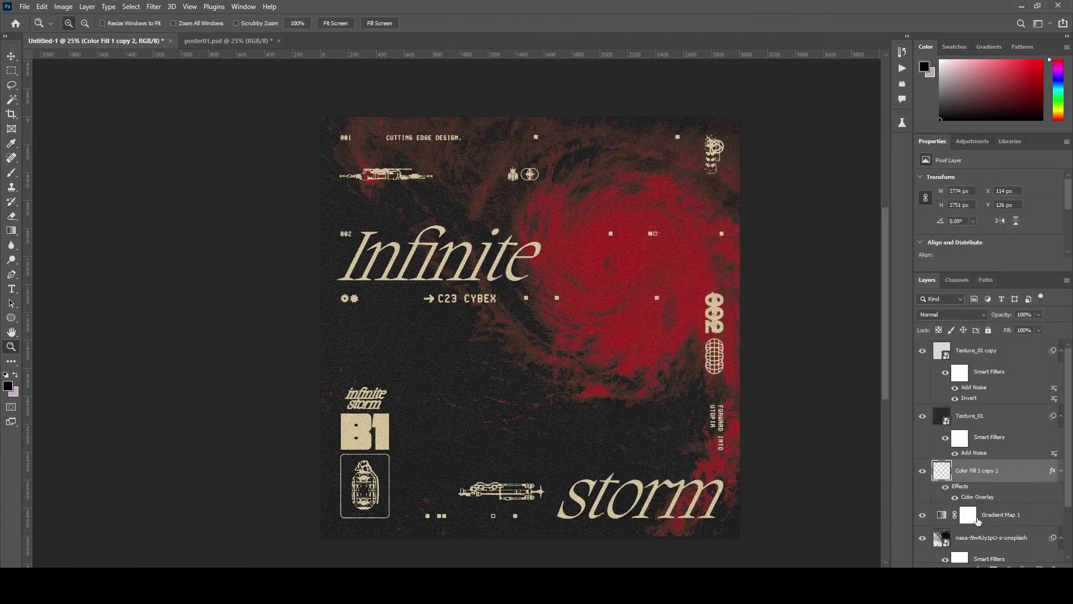
pyautogui.click(976, 518)
# Step: Preview the Perceptual interpolation method, then return the Gradient Map to Classic
pyautogui.click(973, 215)
pyautogui.click(952, 234)
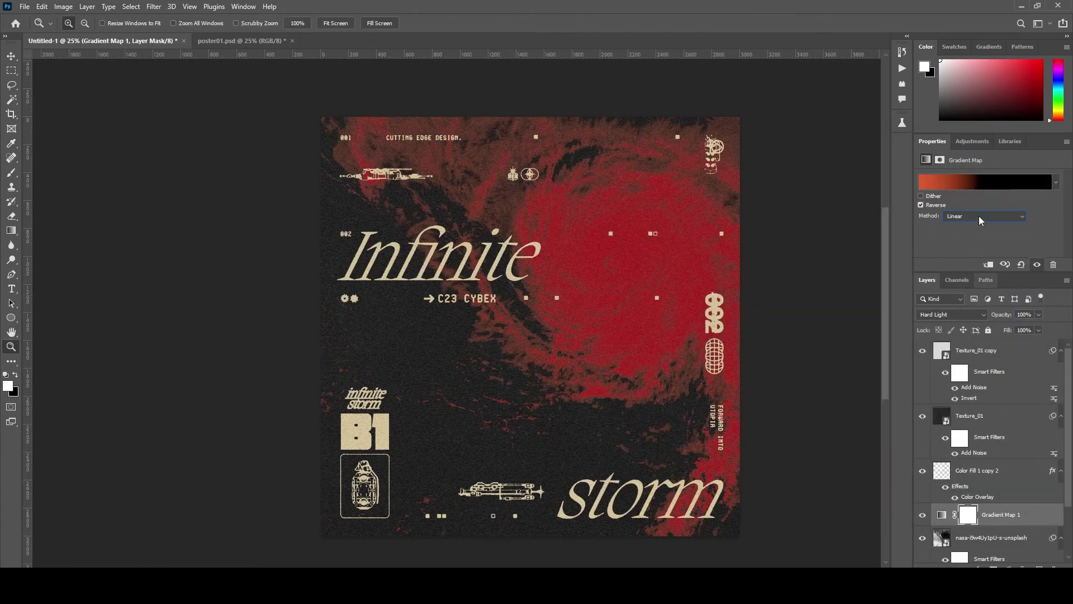
pyautogui.click(978, 215)
pyautogui.click(960, 242)
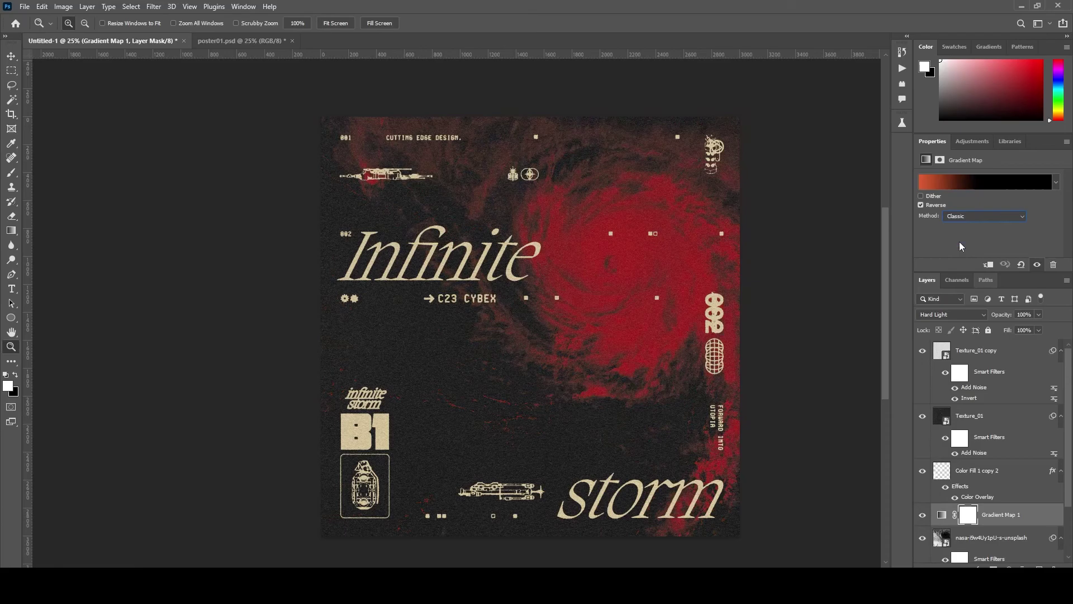
# Step: Recolour the gradient's end stop to orange-red e7642a and check the whole poster
pyautogui.click(957, 183)
pyautogui.doubleClick(400, 354)
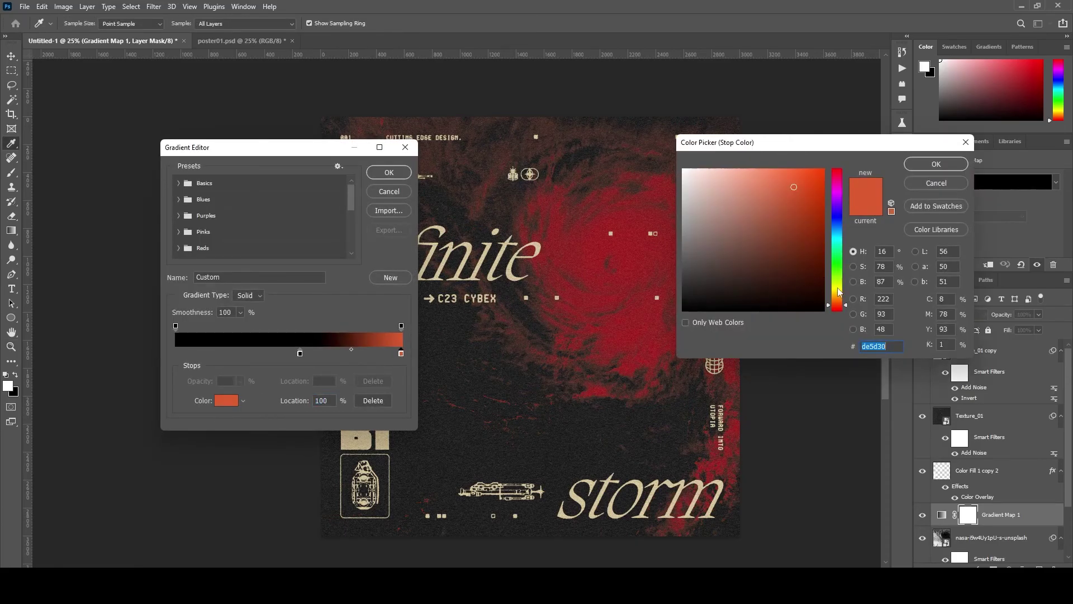
pyautogui.moveTo(839, 292)
pyautogui.mouseDown()
pyautogui.moveTo(837, 164)
pyautogui.moveTo(839, 306)
pyautogui.mouseUp()
pyautogui.moveTo(794, 207); pyautogui.dragTo(799, 182)
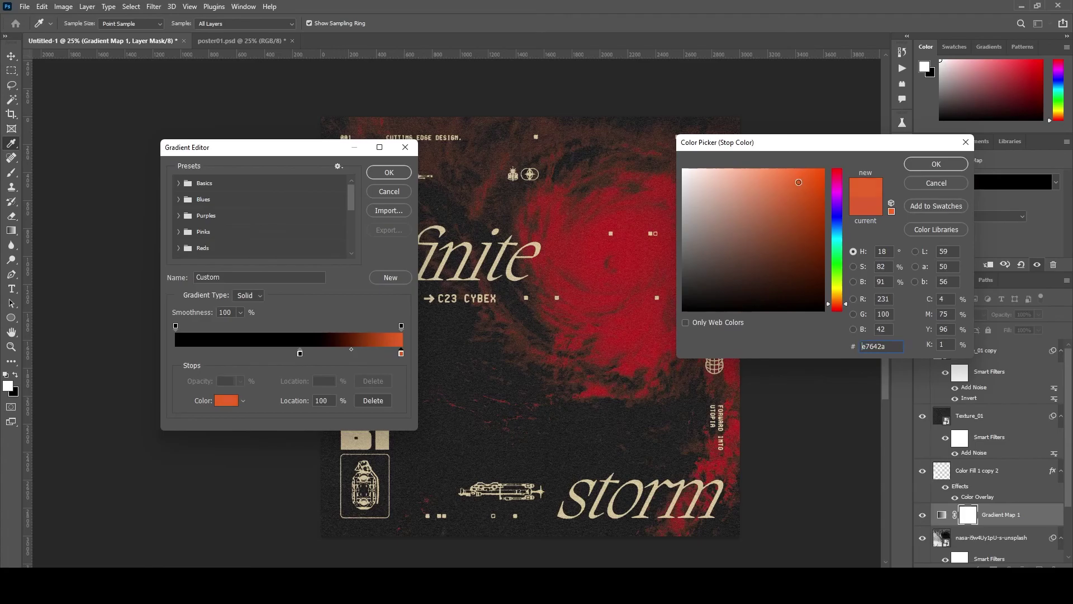
pyautogui.click(936, 164)
pyautogui.click(389, 172)
pyautogui.press('z')
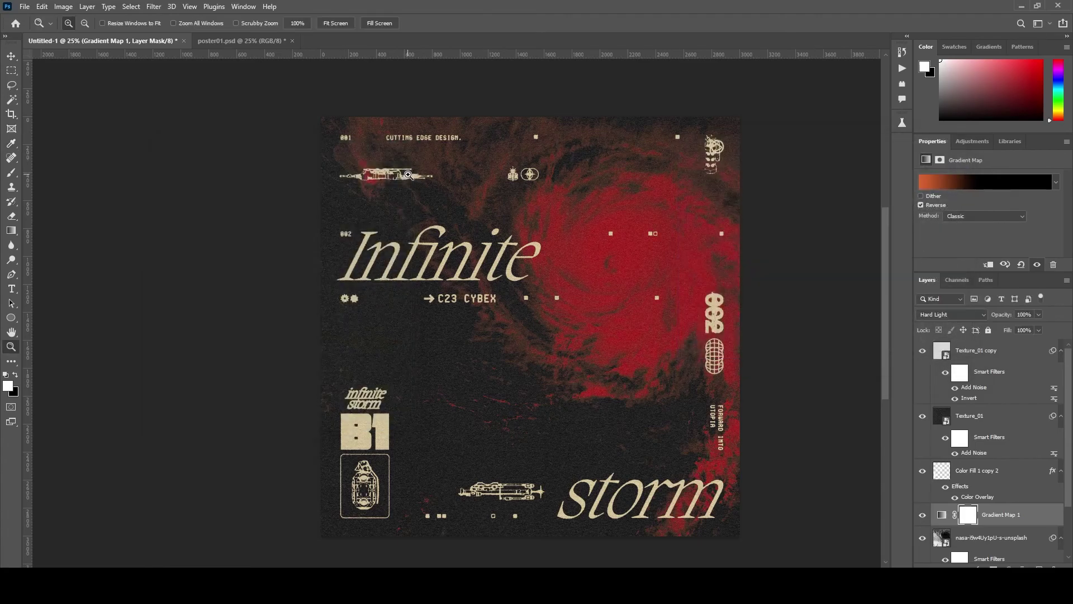
pyautogui.keyDown('alt'); pyautogui.click(432, 215); pyautogui.keyUp('alt')
pyautogui.click(502, 339)
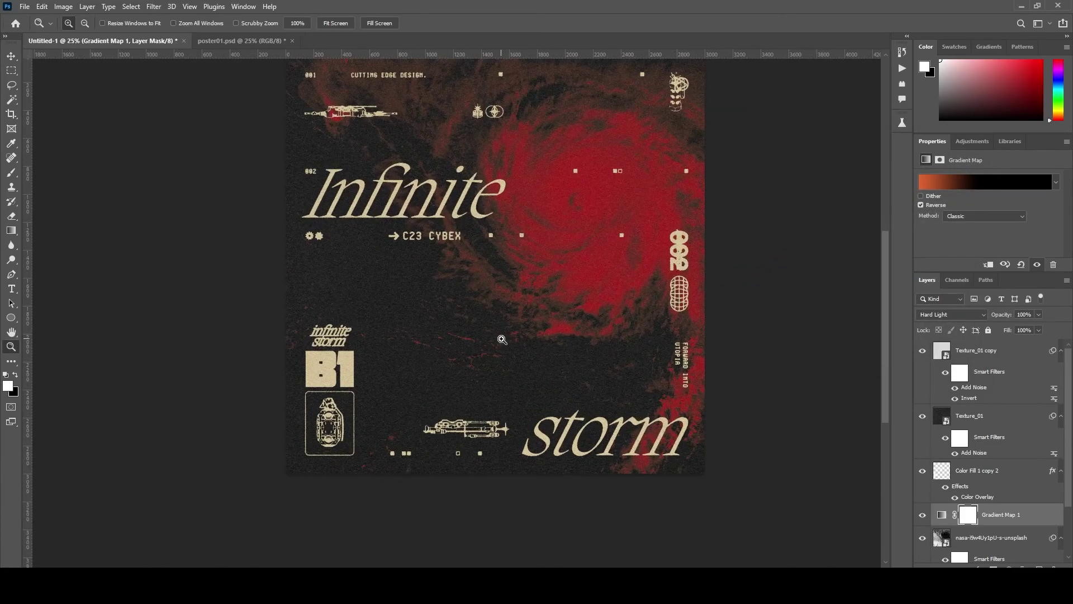